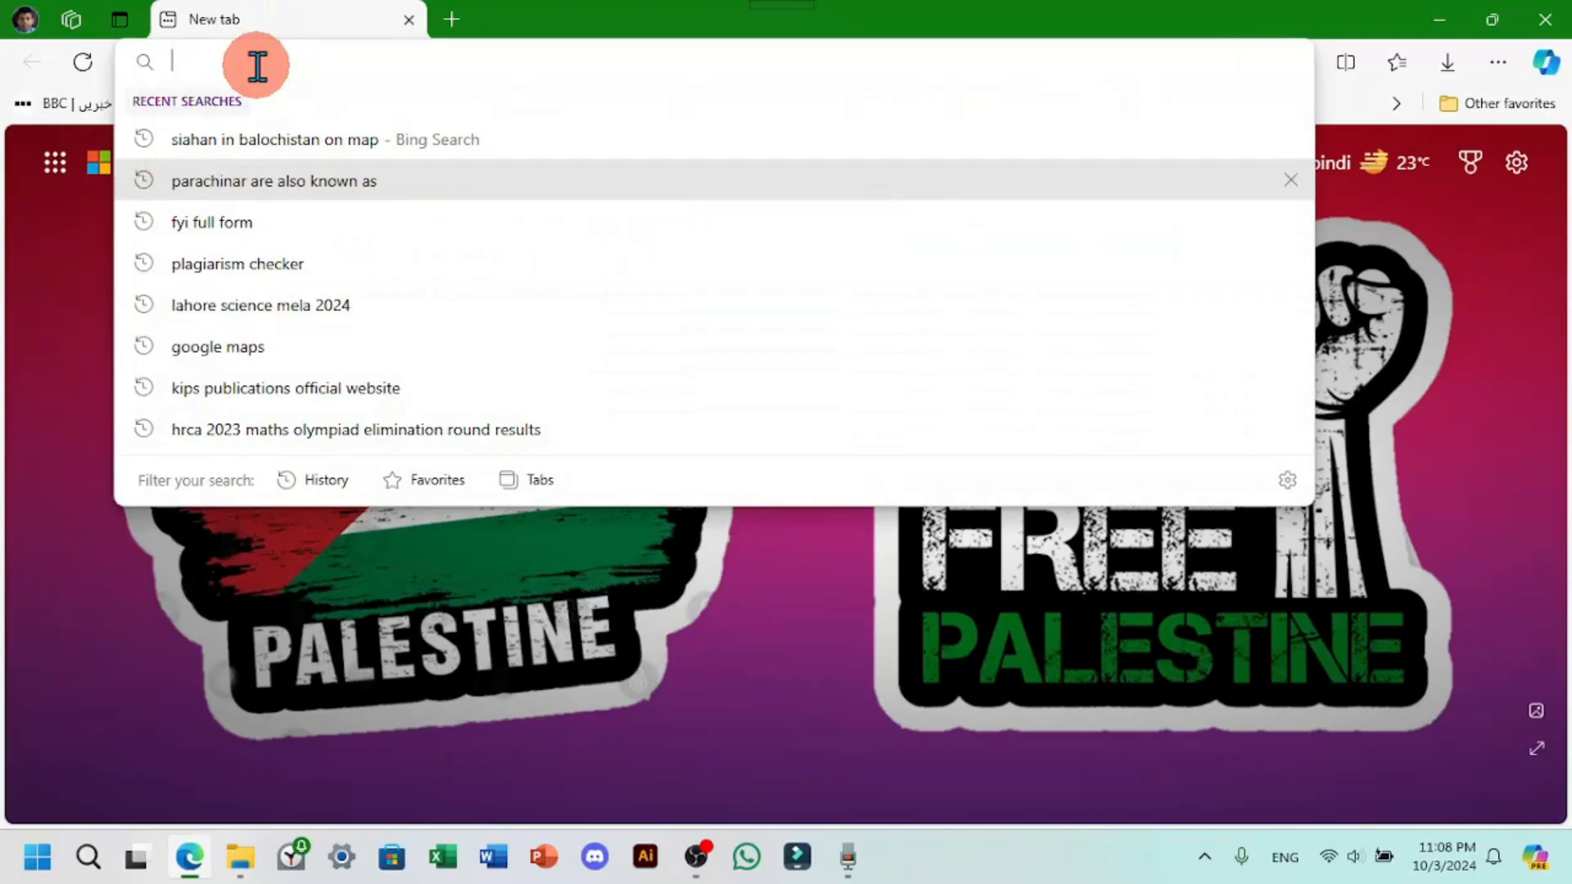
type("chatgpt.com")
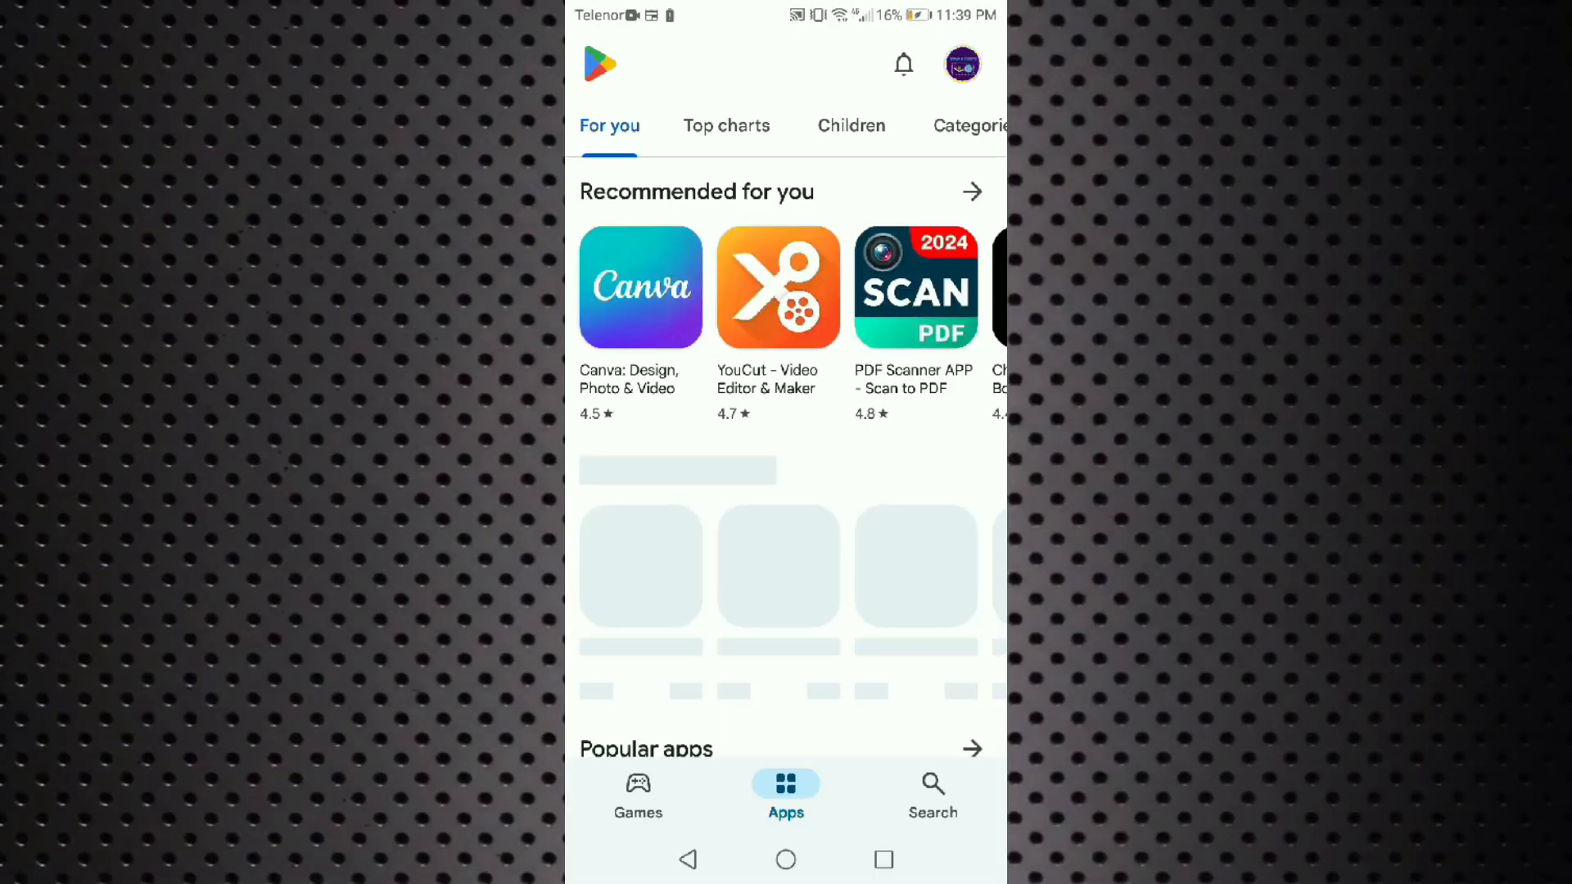
left_click(933, 795)
left_click(737, 60)
type("ch")
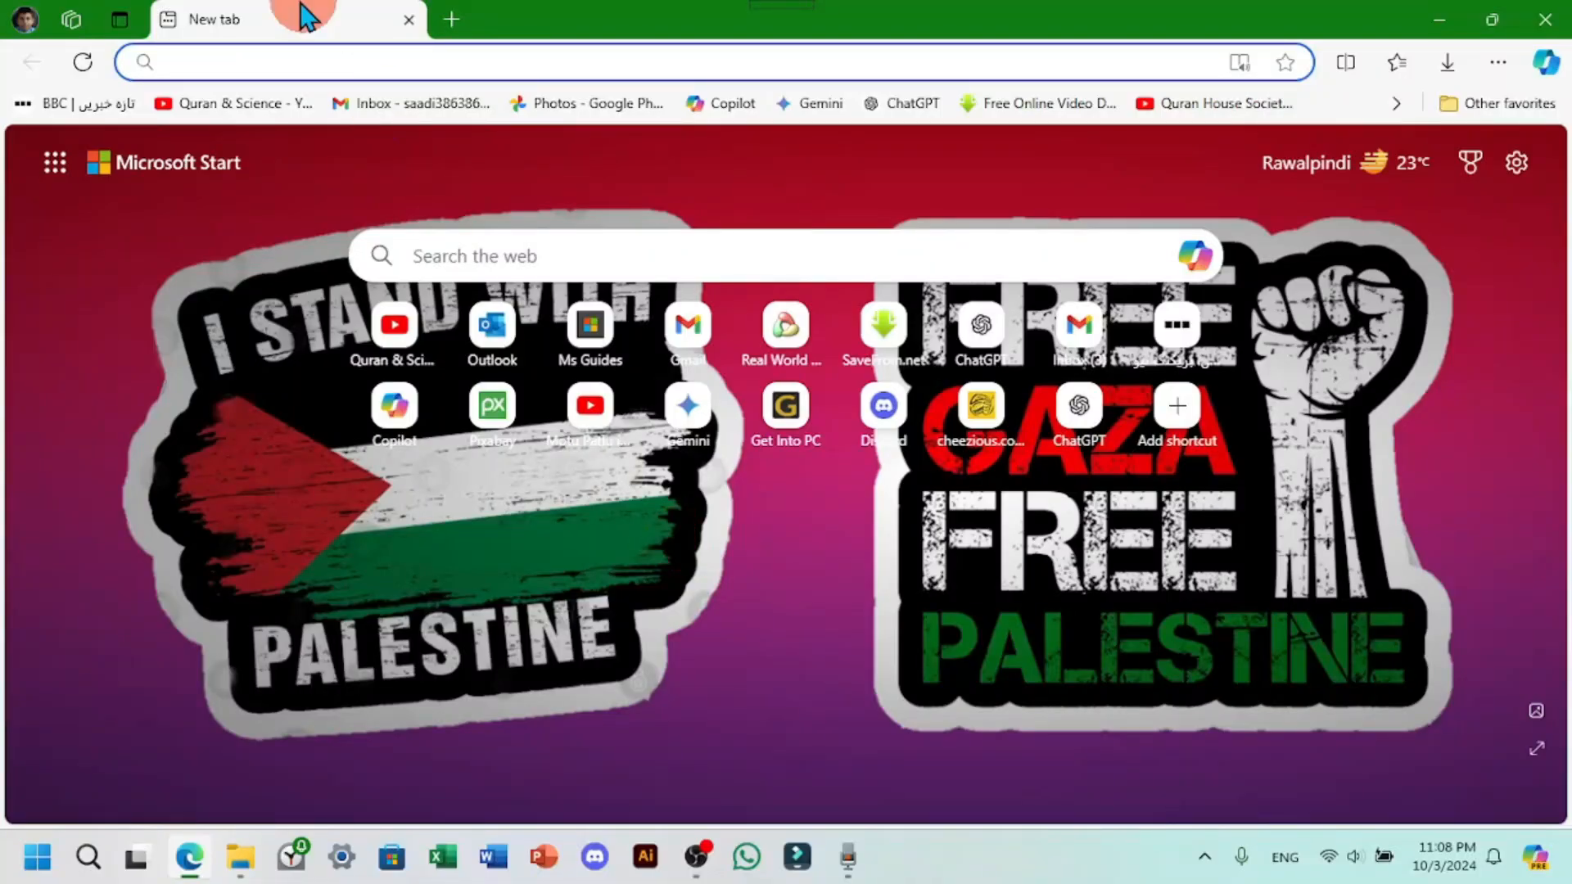
Step: Open chatgpt.com in the web browser
left_click(257, 64)
type("chatgpt.com")
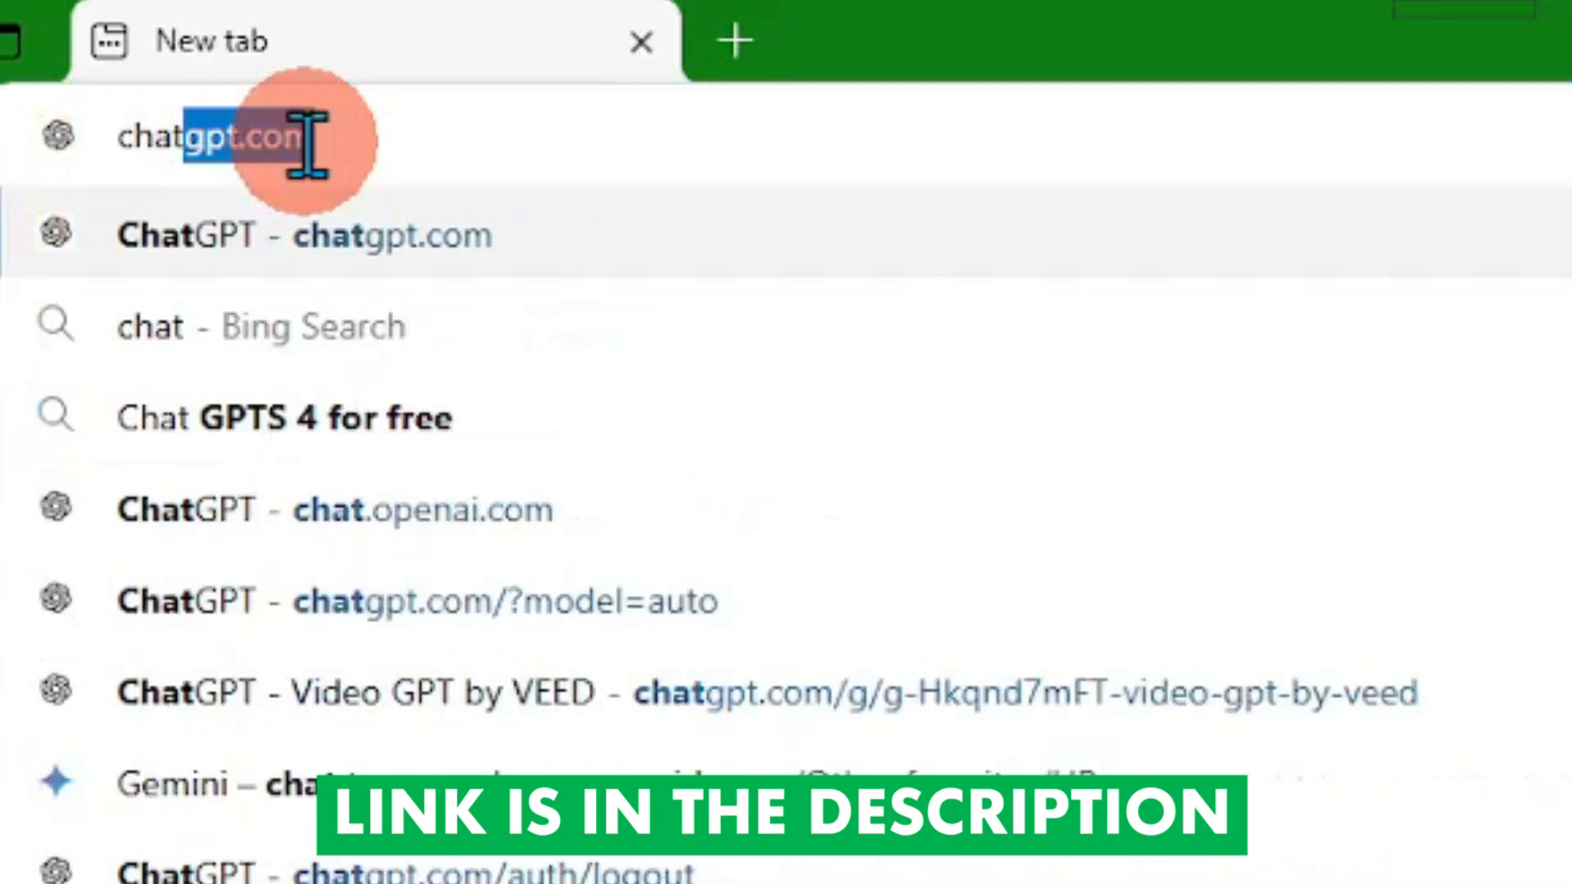
key("Return")
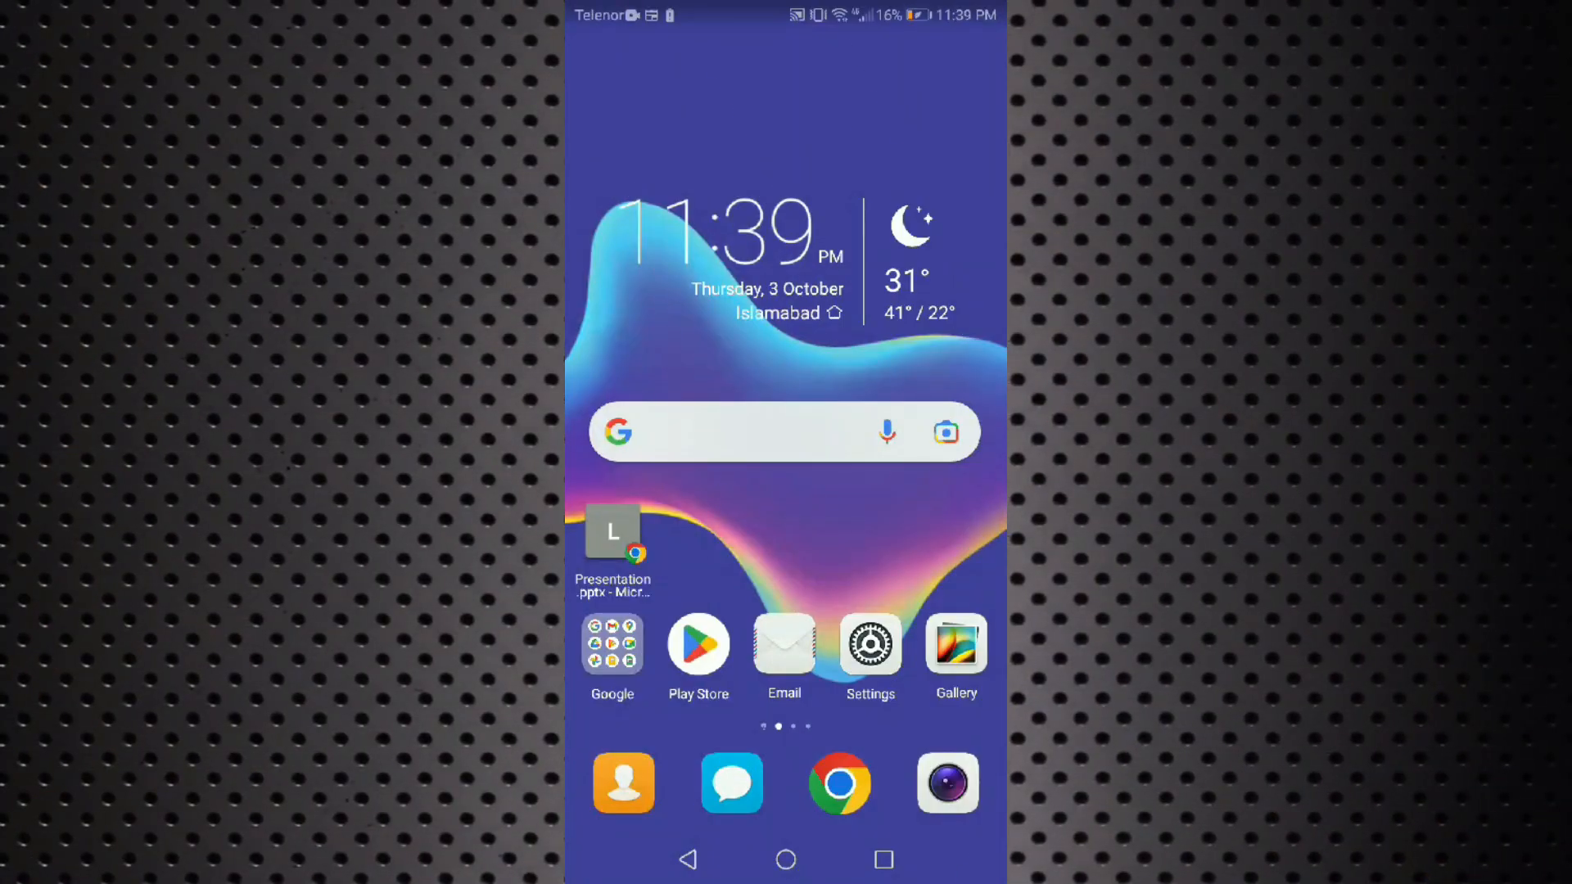
Step: Switch to the Play Store on the phone, search for "chatgpt" and choose the ChatGPT app
left_click(698, 644)
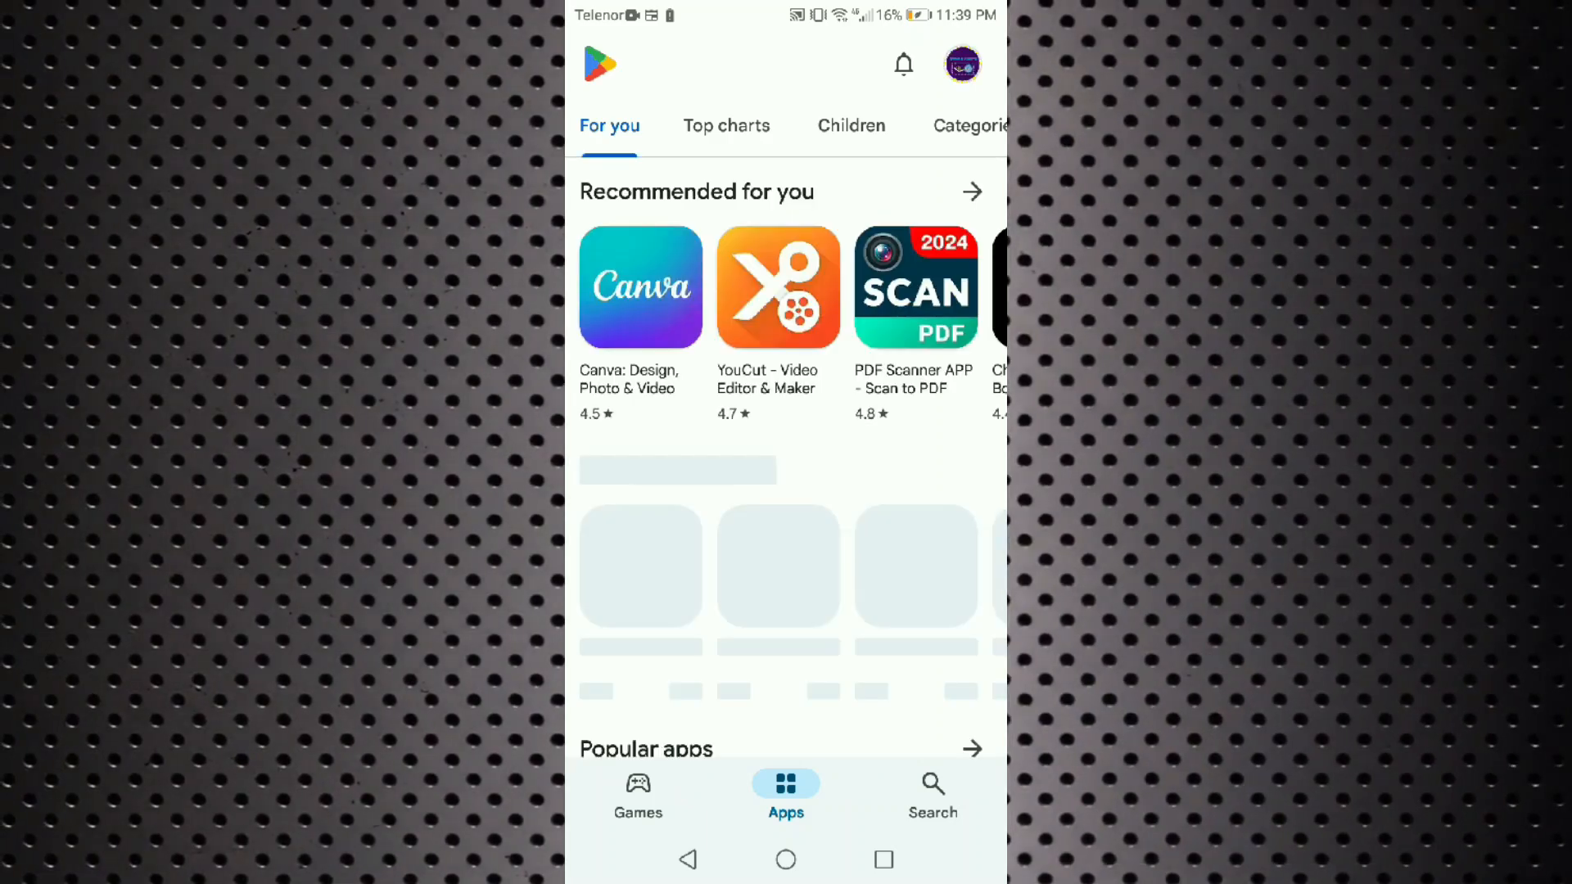
left_click(932, 792)
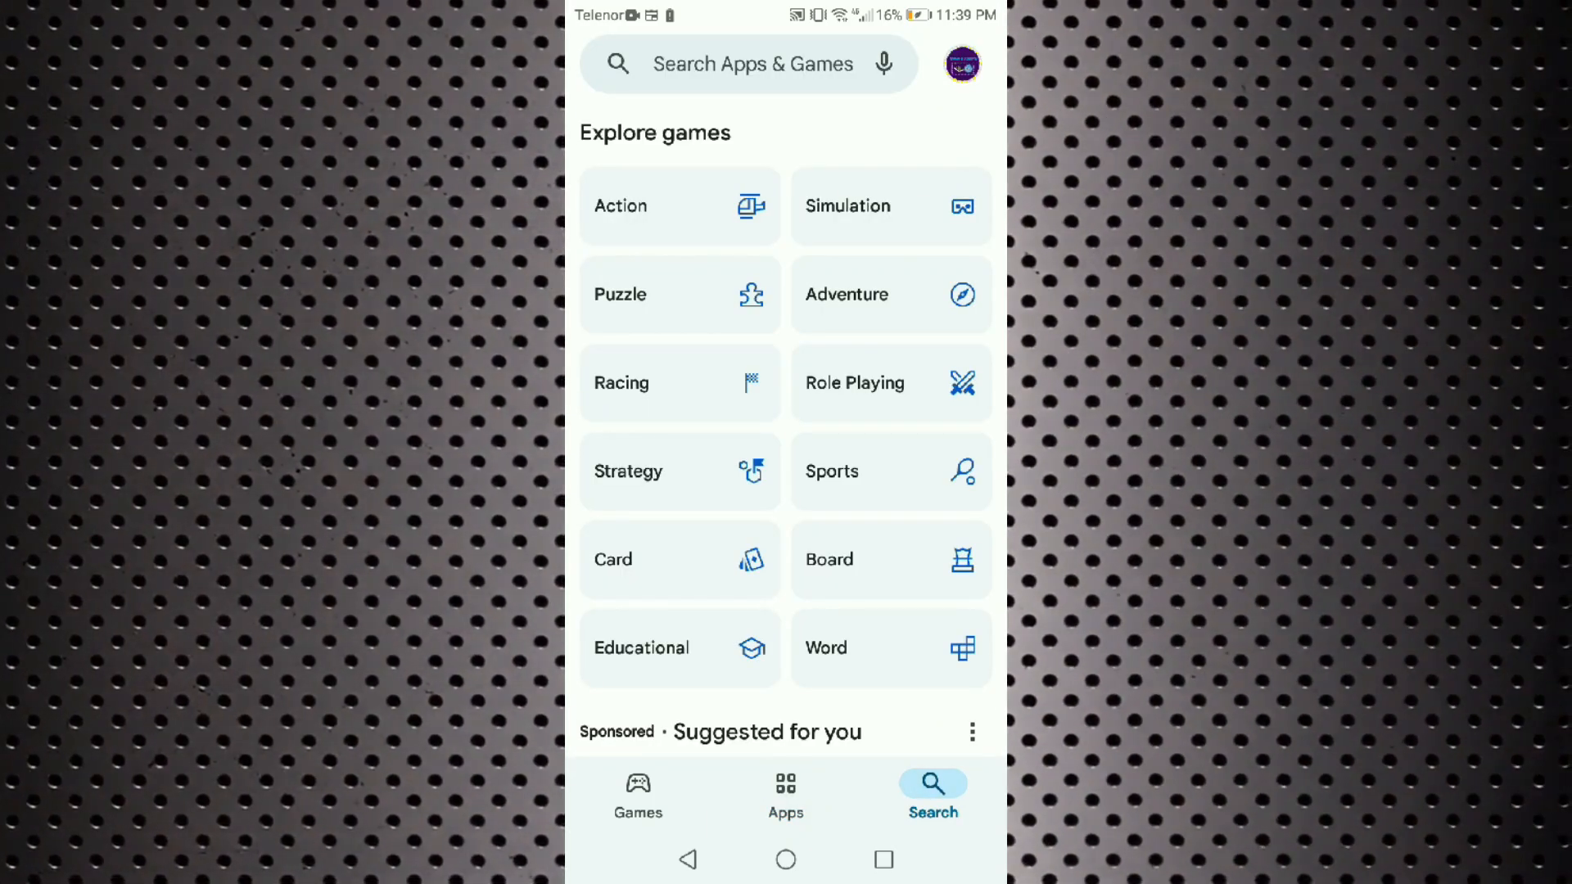
left_click(753, 64)
type("ch")
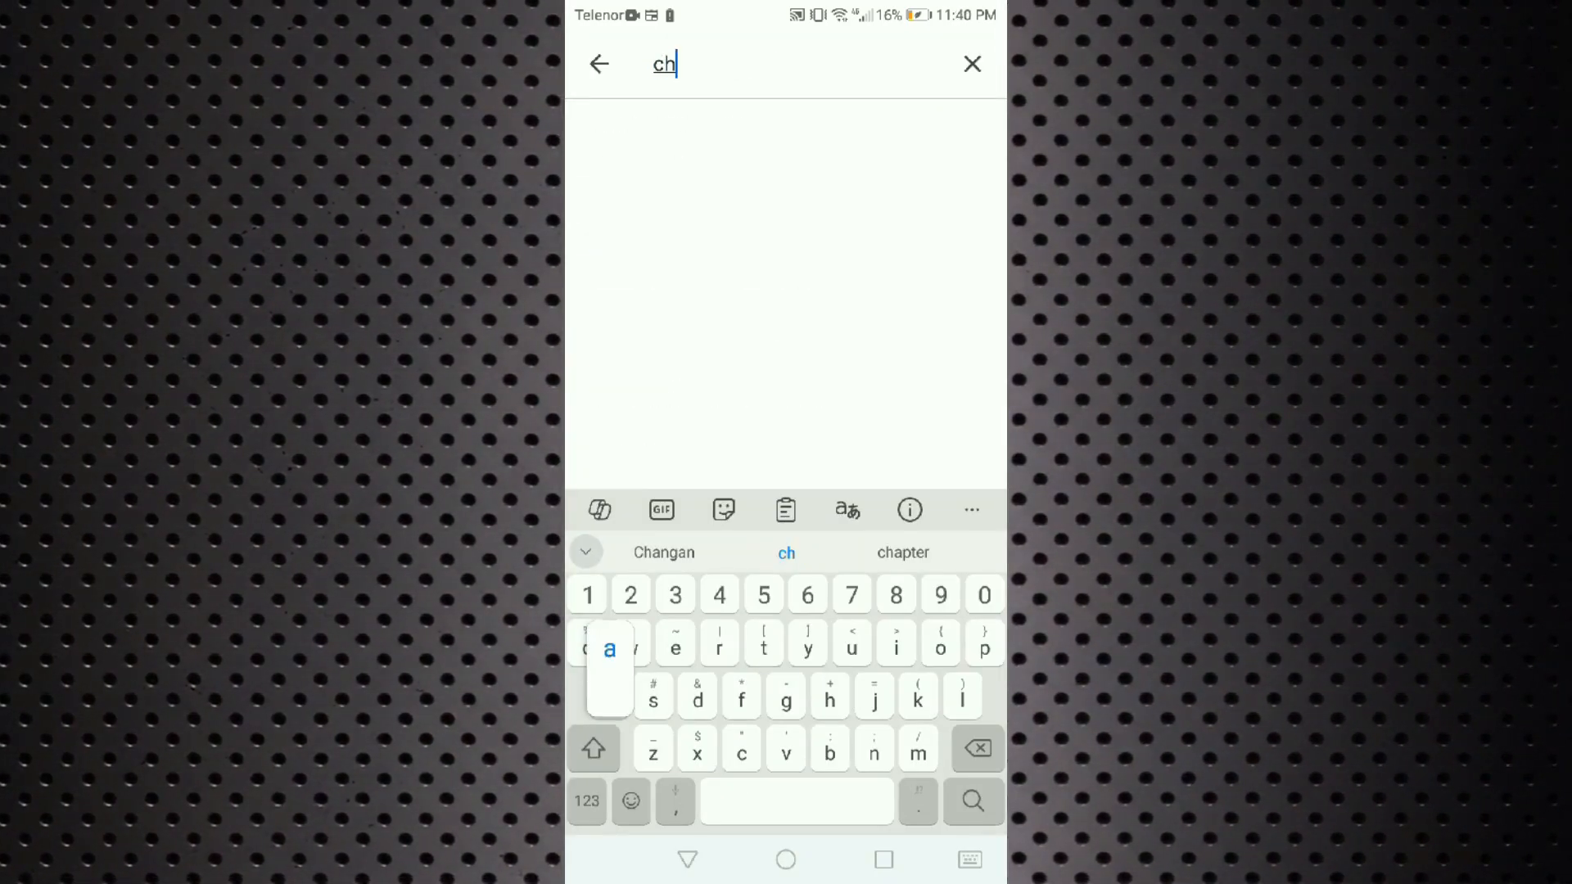
type("atgpt")
key("Return")
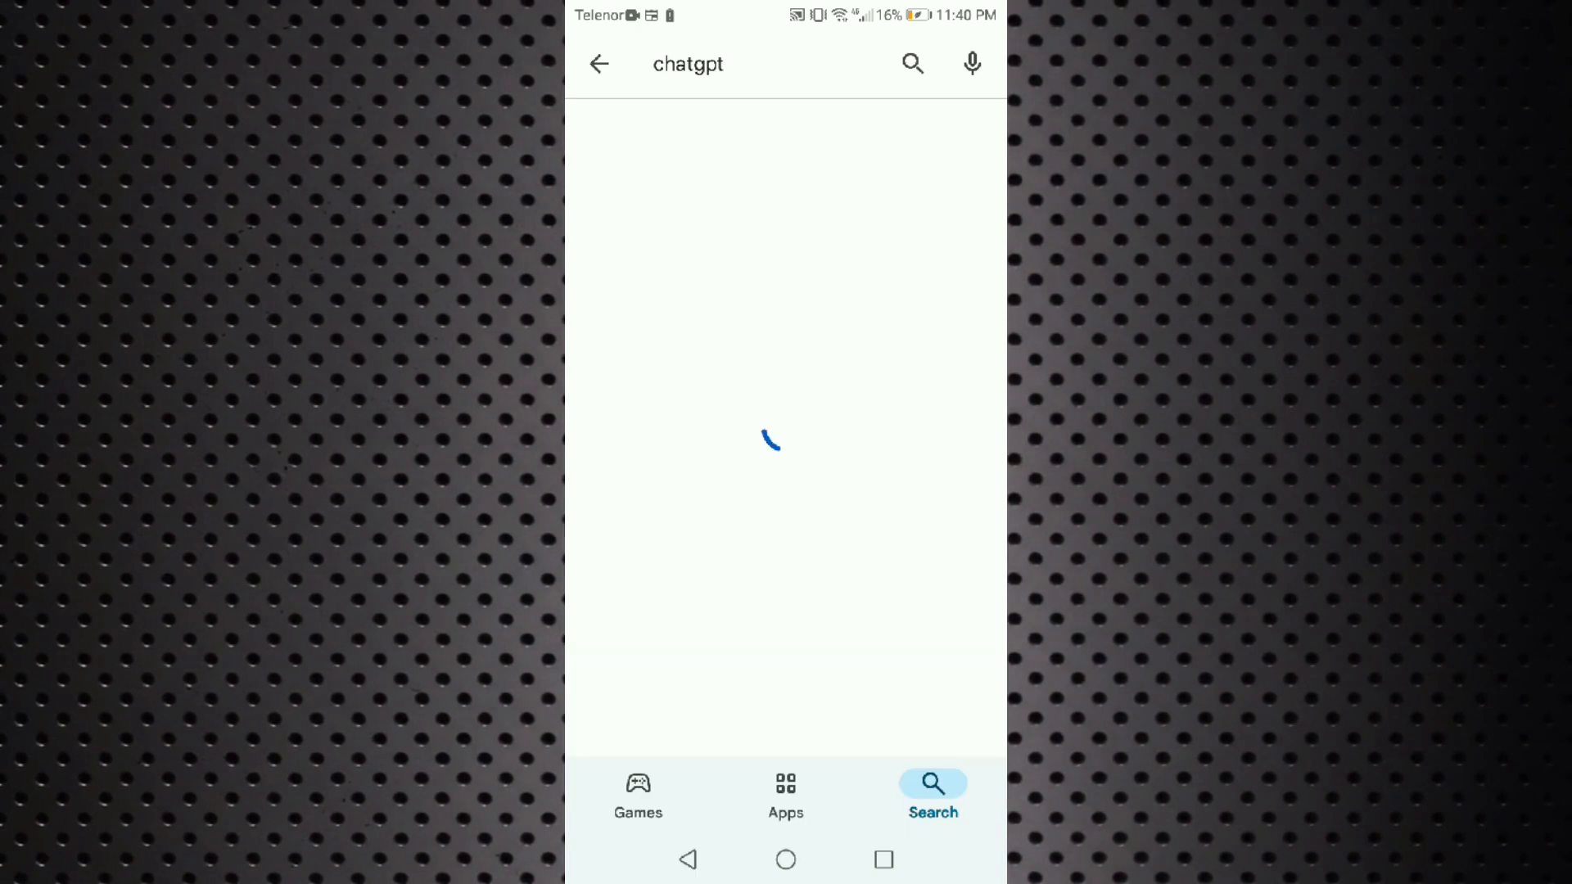
left_click(698, 360)
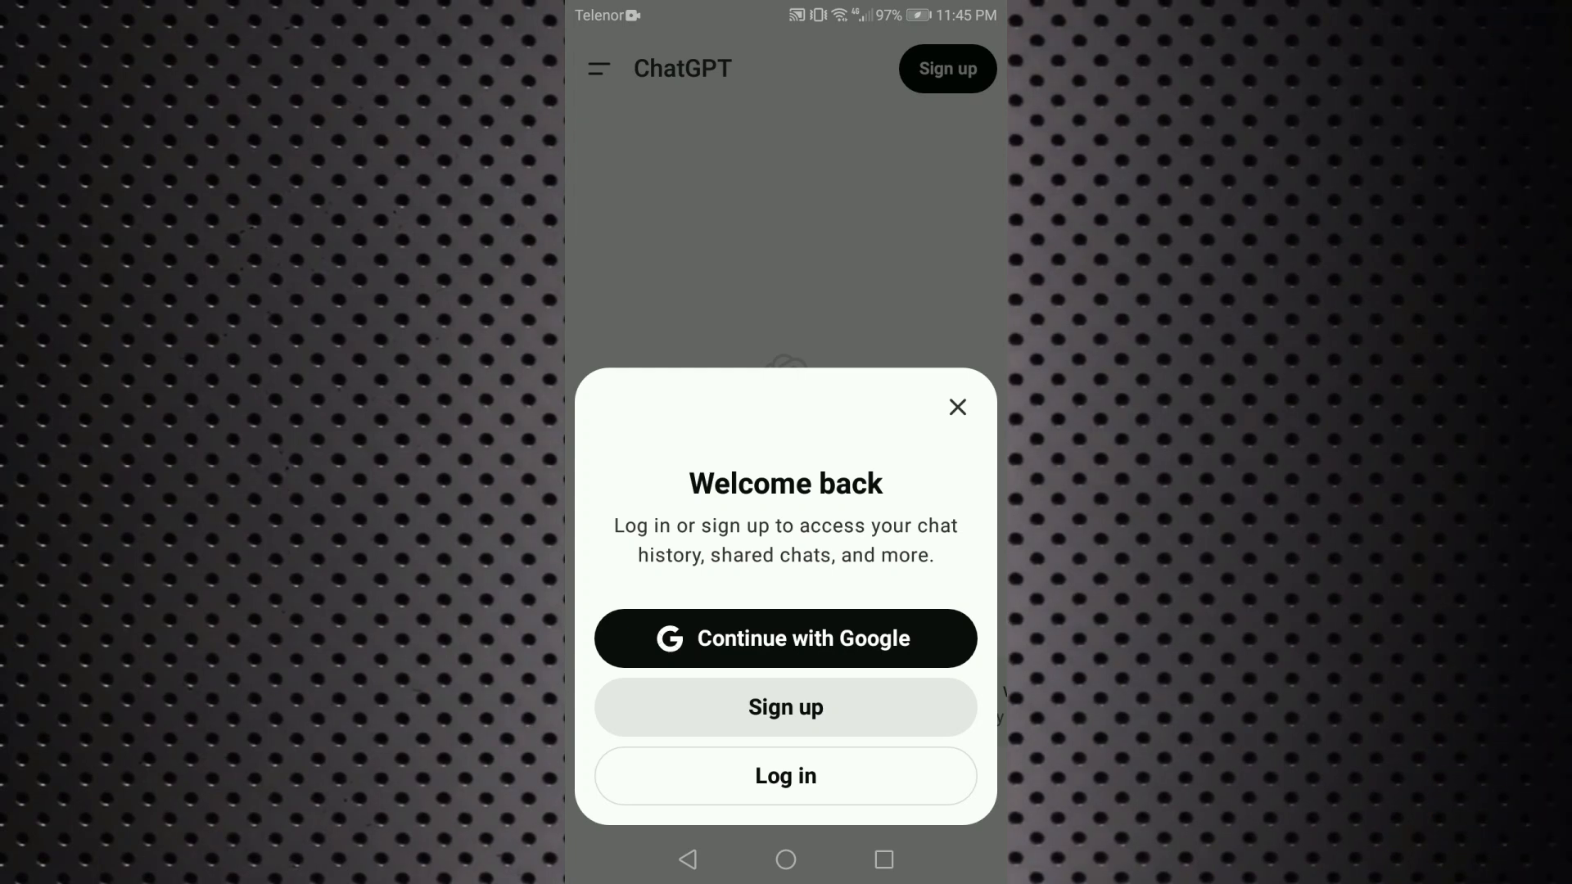
Step: Log in to ChatGPT, continuing with a Google account
left_click(786, 775)
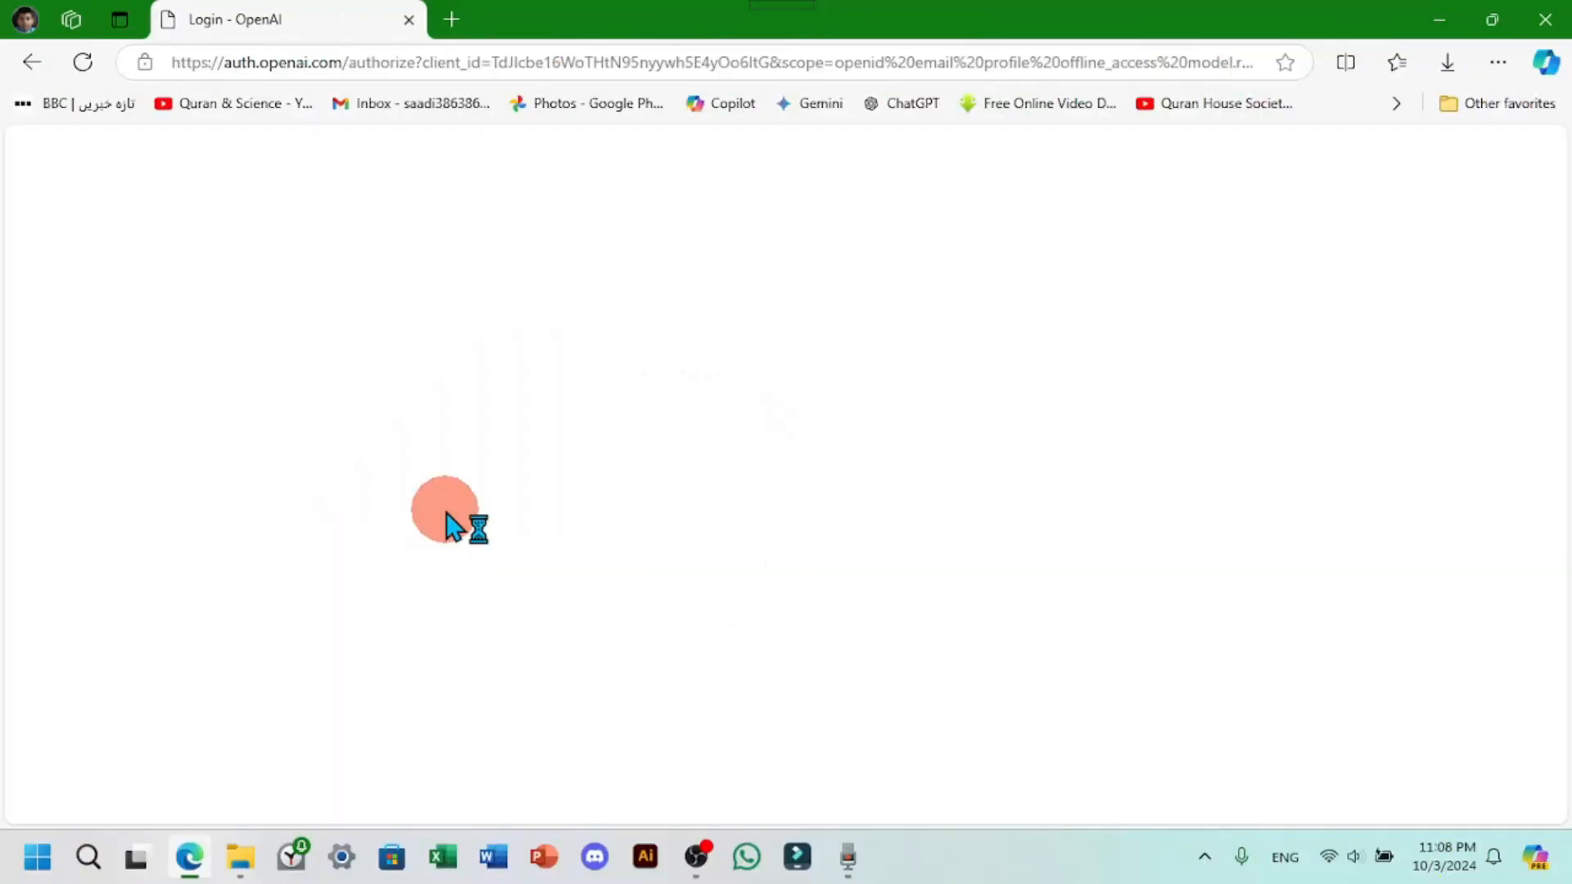
scroll(560, 505, "down", 1)
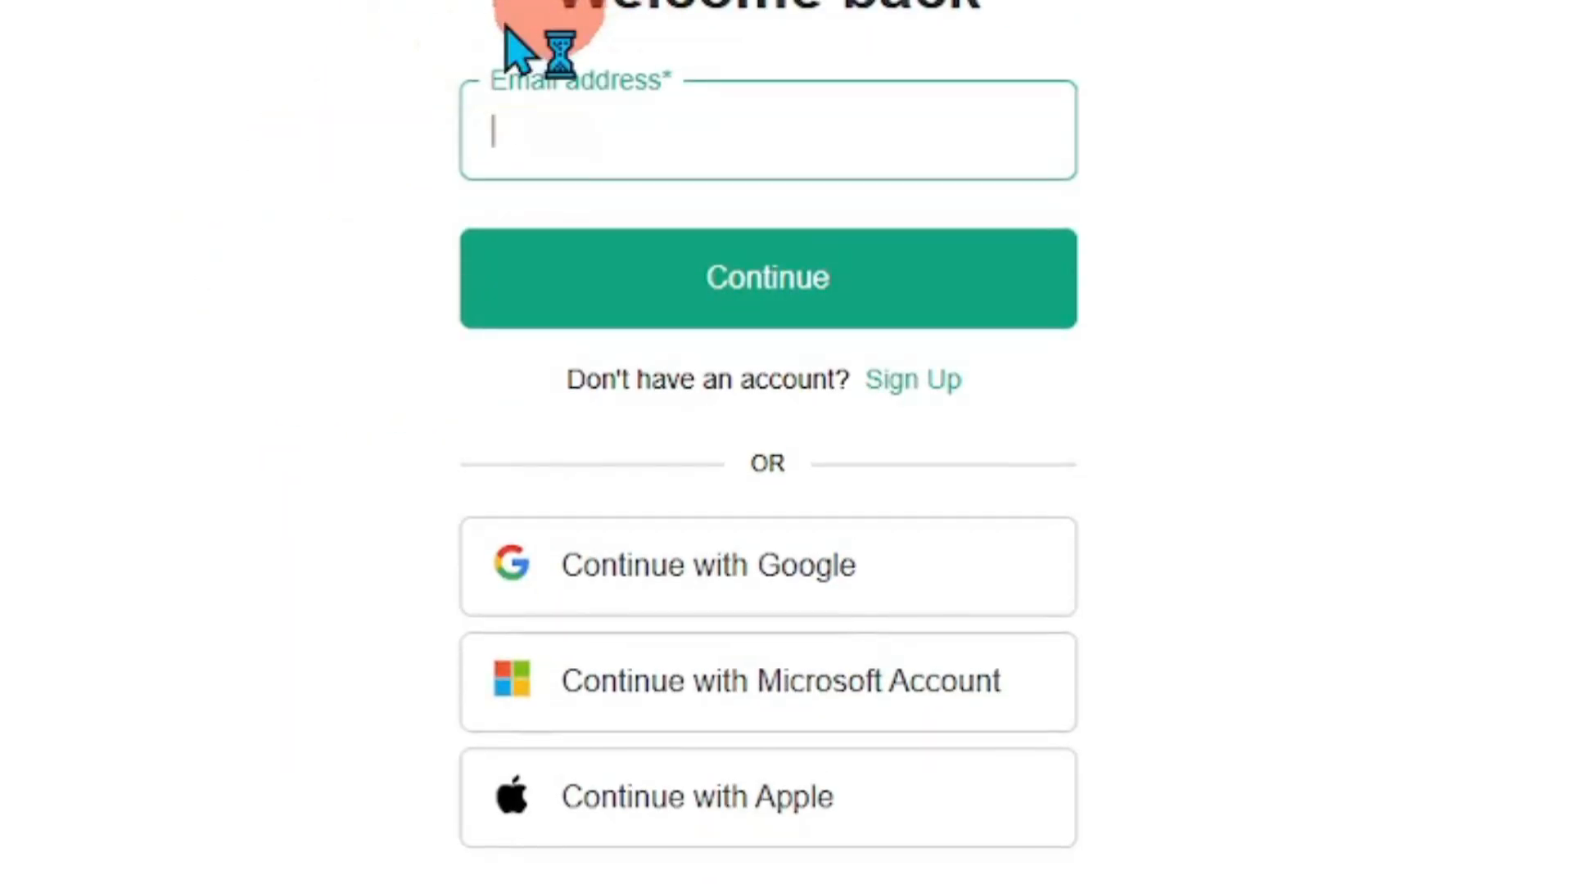
left_click(737, 606)
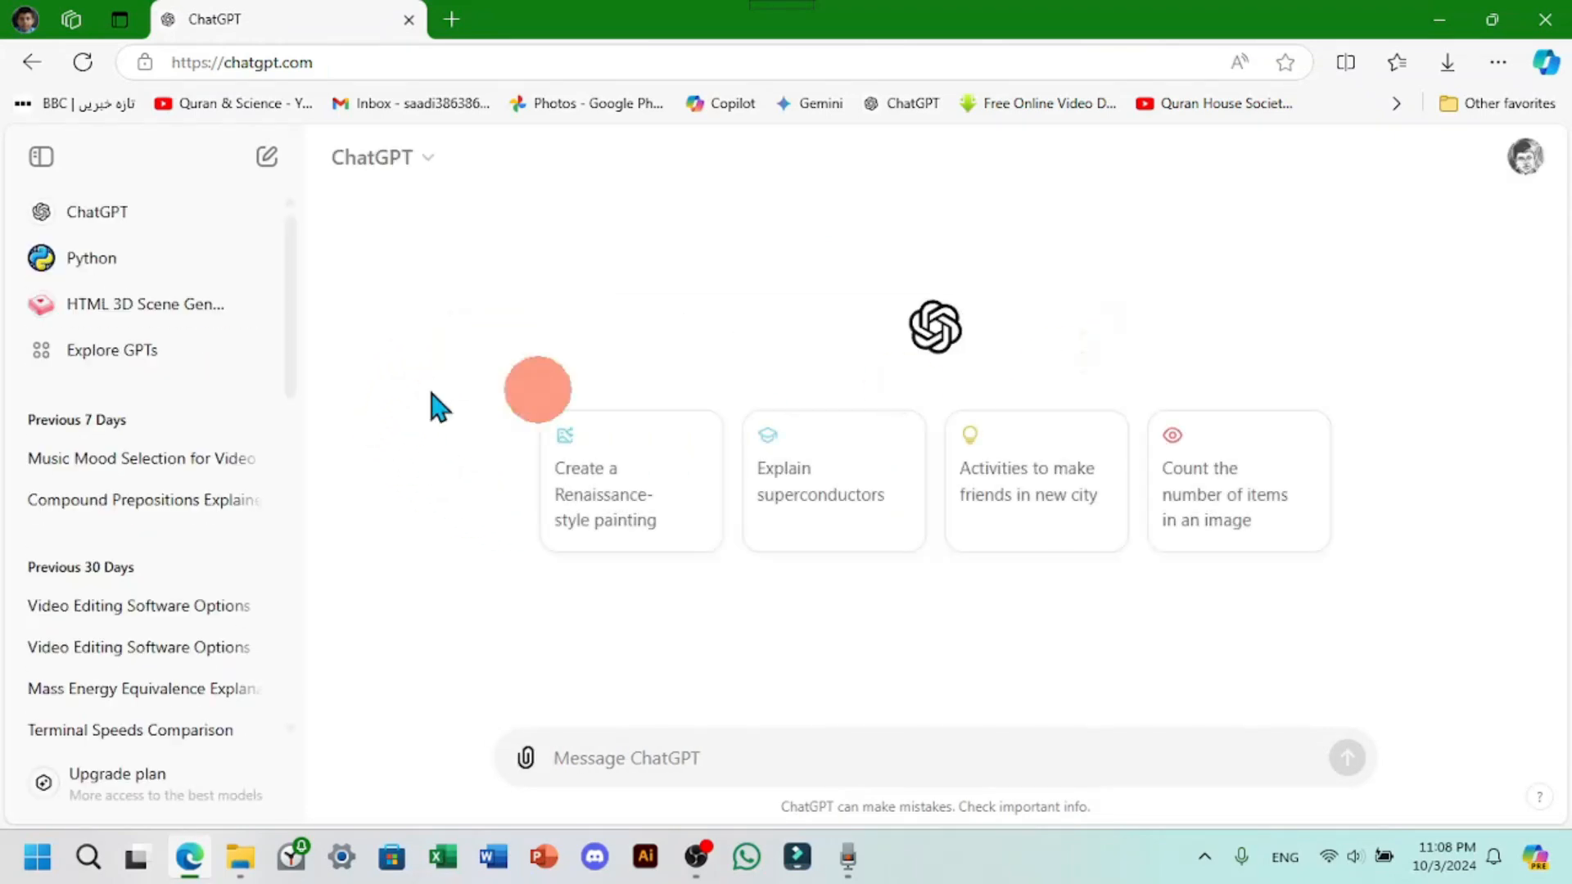
left_click(1525, 156)
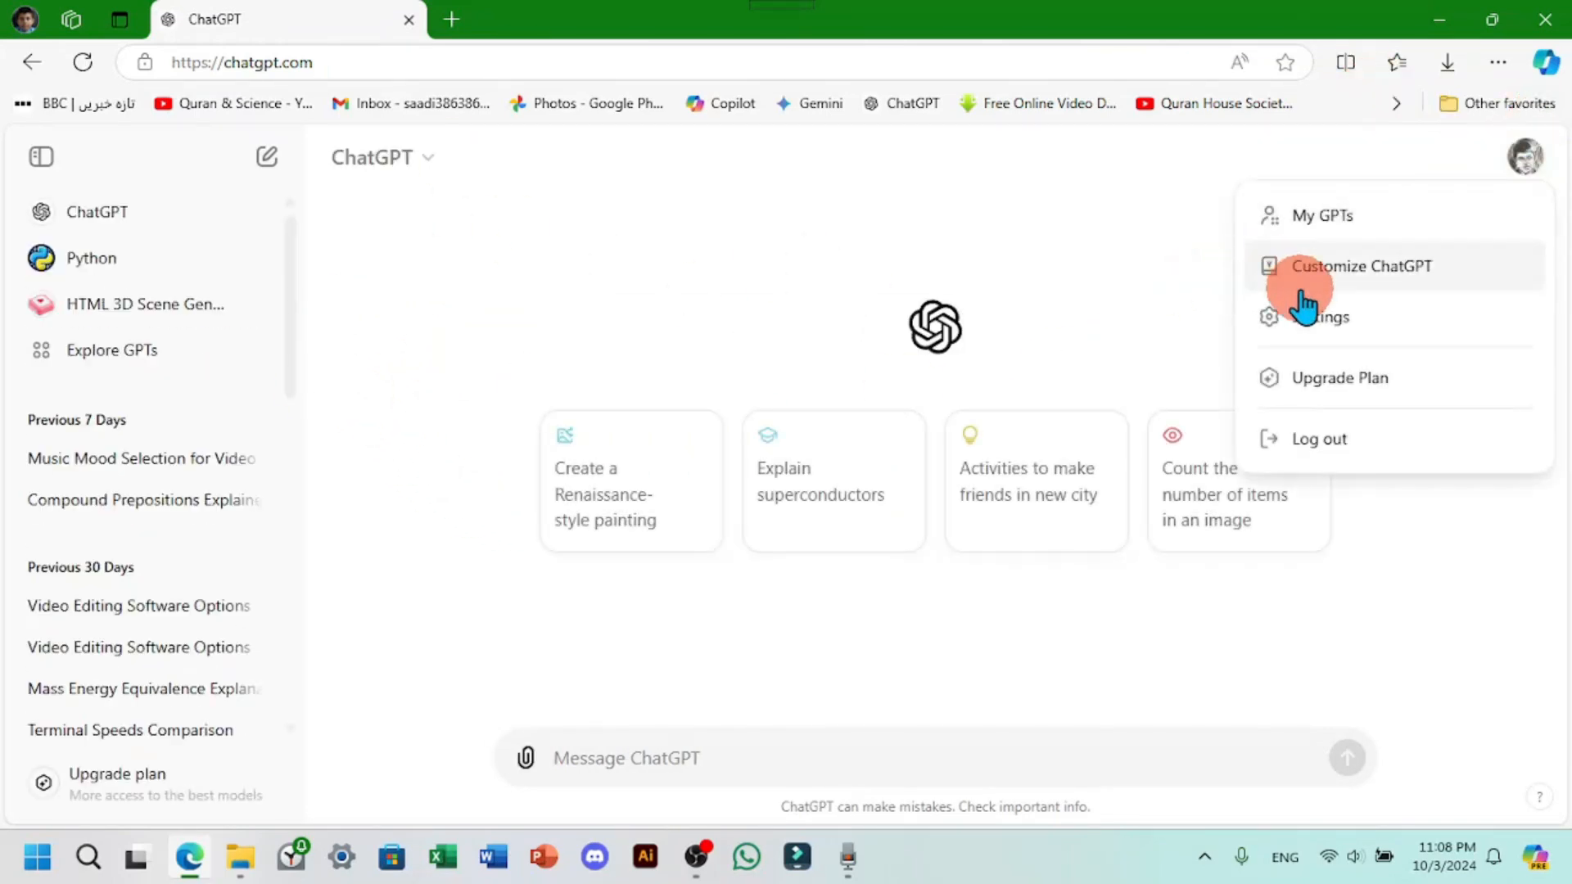
left_click(1097, 258)
left_click(1525, 157)
left_click(817, 228)
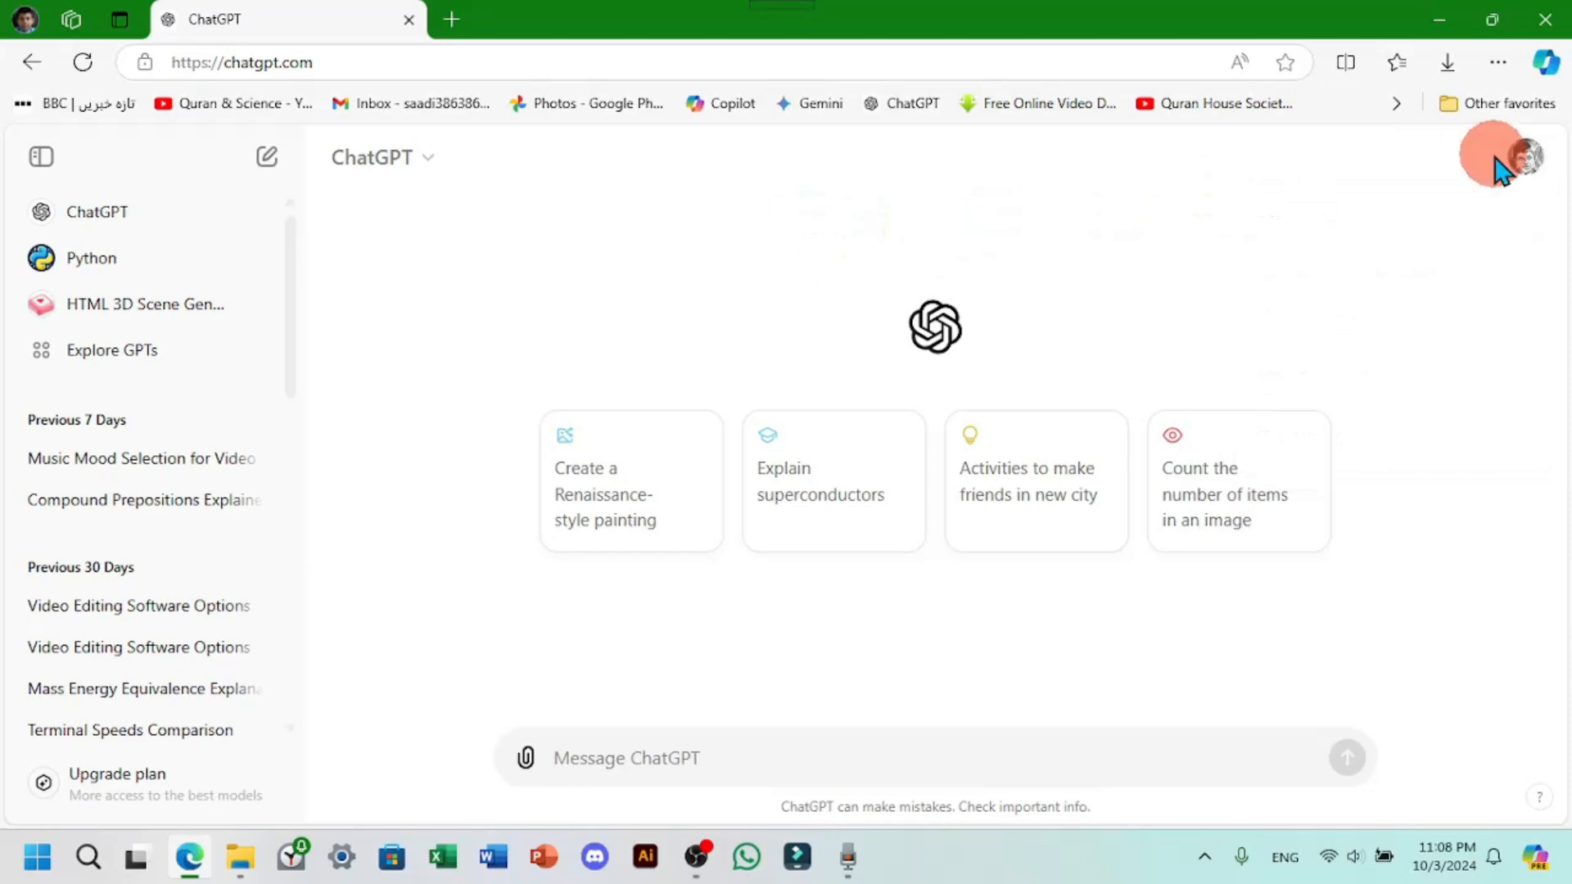
left_click(1536, 187)
left_click(1014, 323)
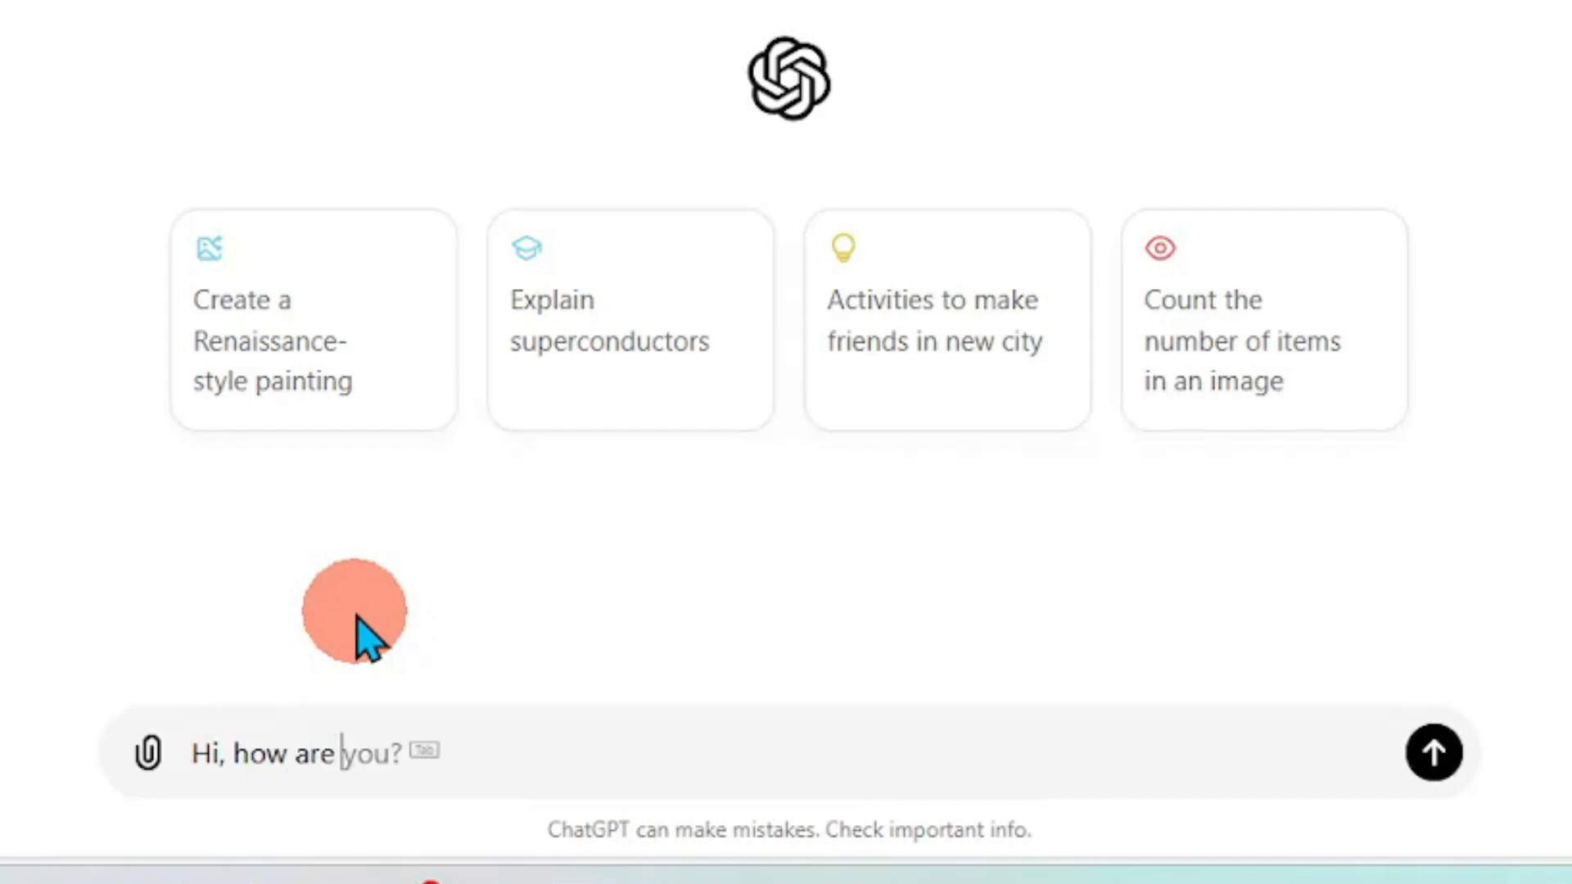
Step: Send ChatGPT the message "Hi, how are you?" and highlight its reply
key("Return")
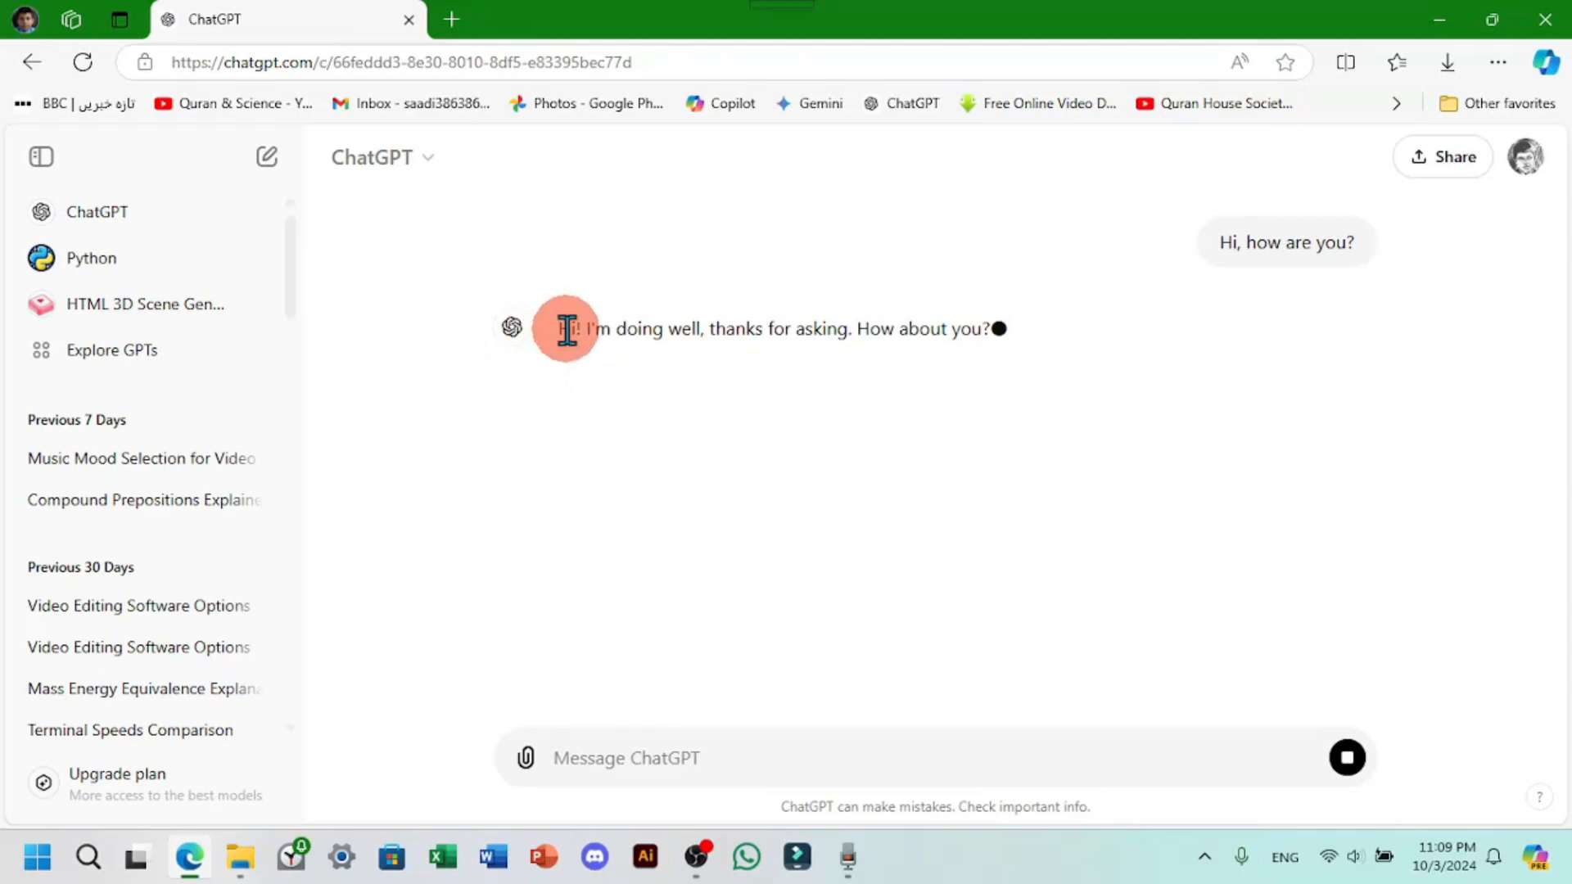
left_click_drag(567, 328, 1039, 355)
left_click(458, 449)
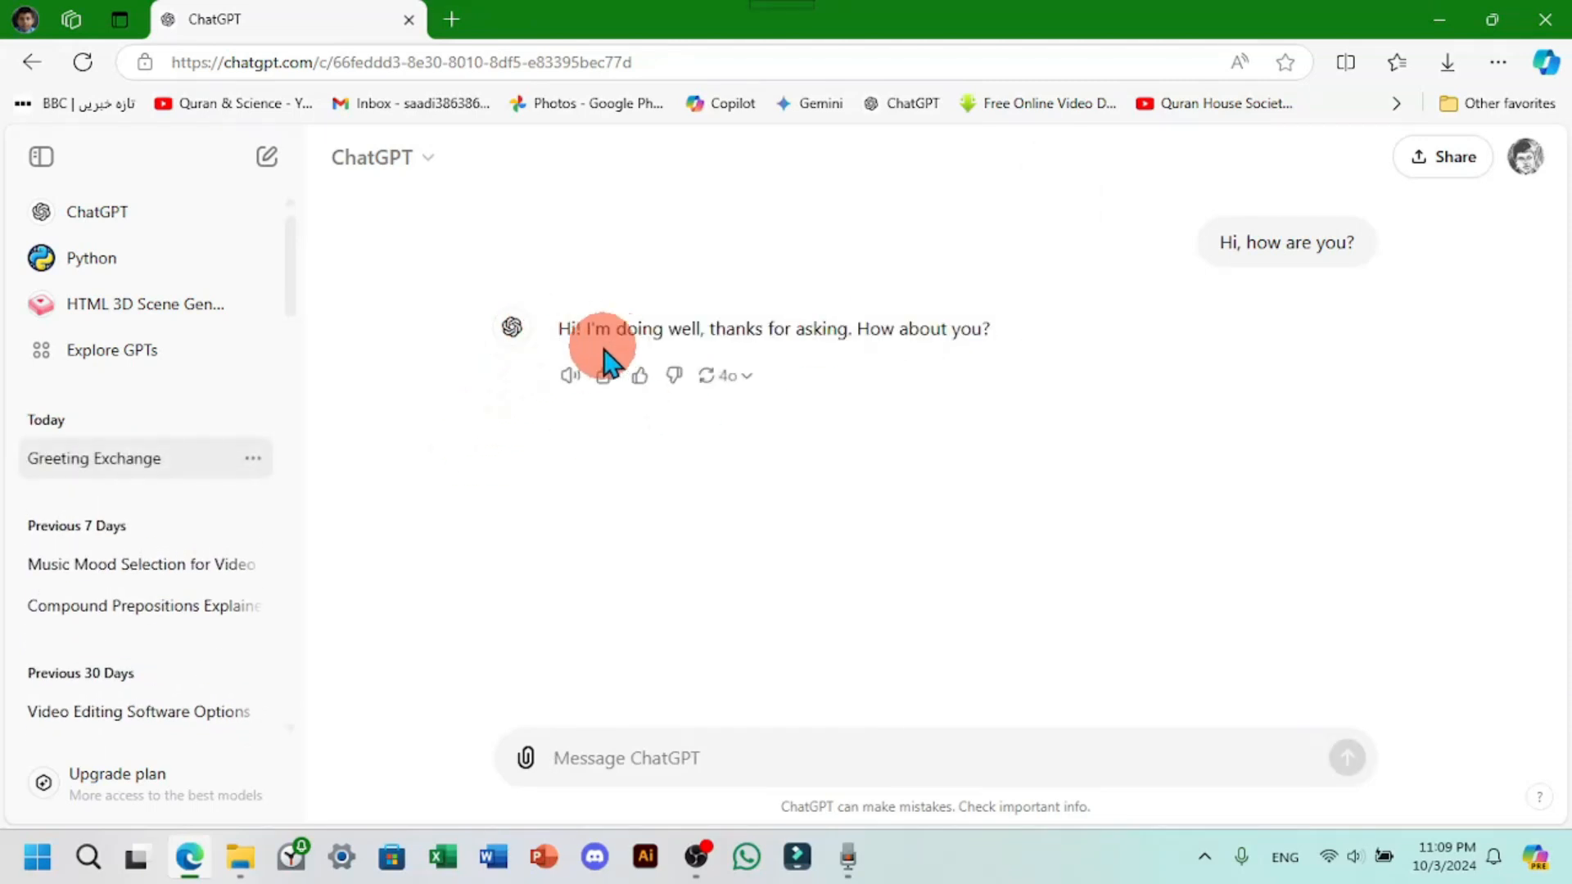
left_click_drag(566, 328, 1048, 348)
left_click(647, 414)
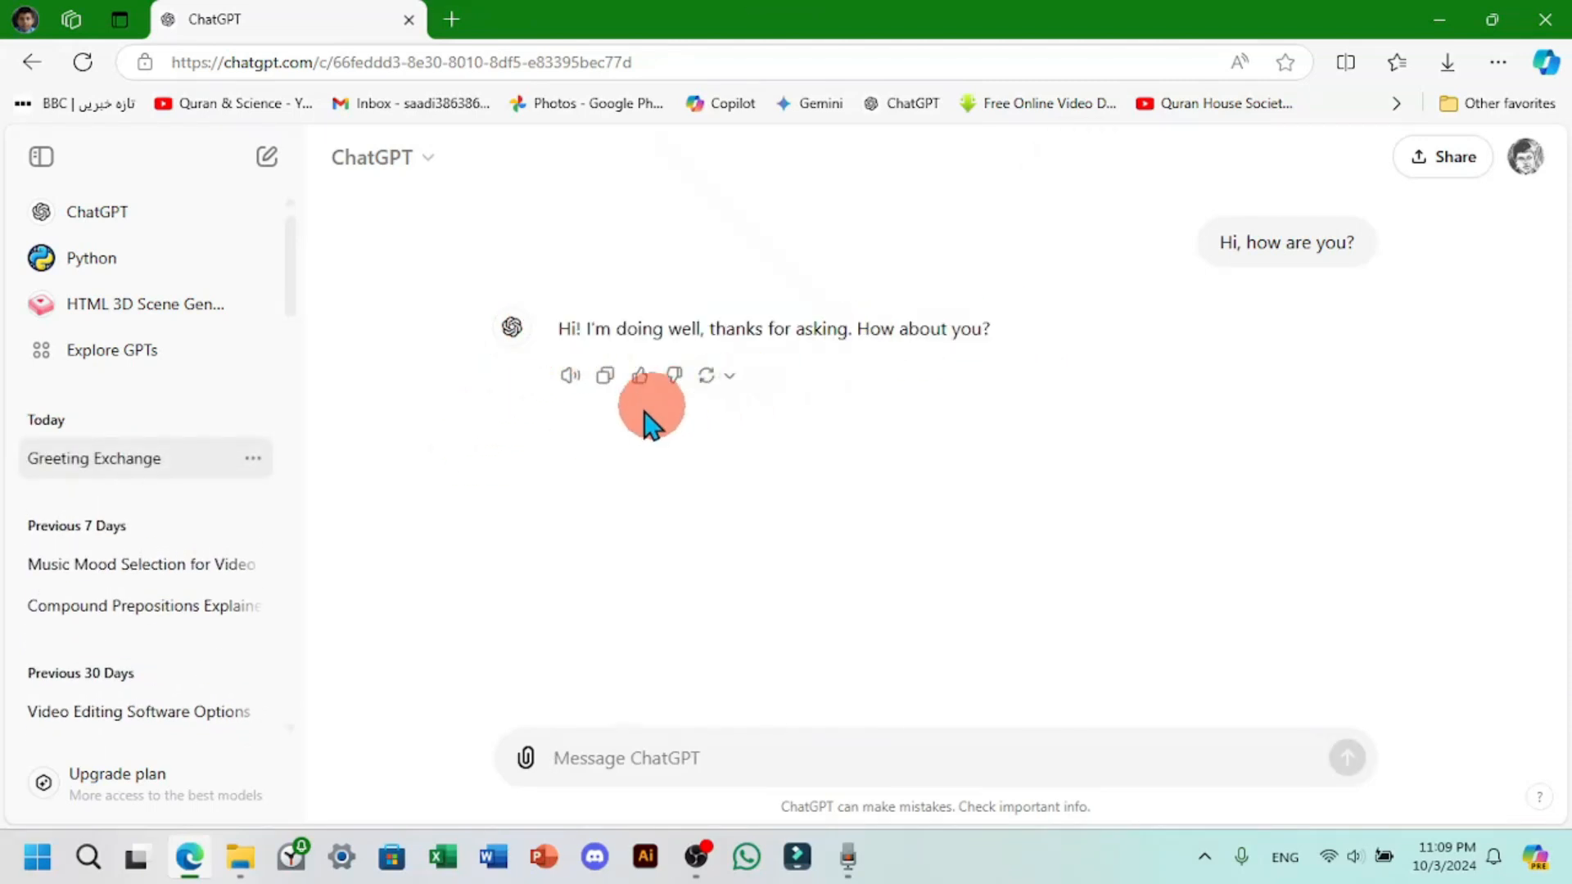
Step: Send the request "Can you give me a test of 5 questions on Parts of Speech" in the same chat
left_click(630, 767)
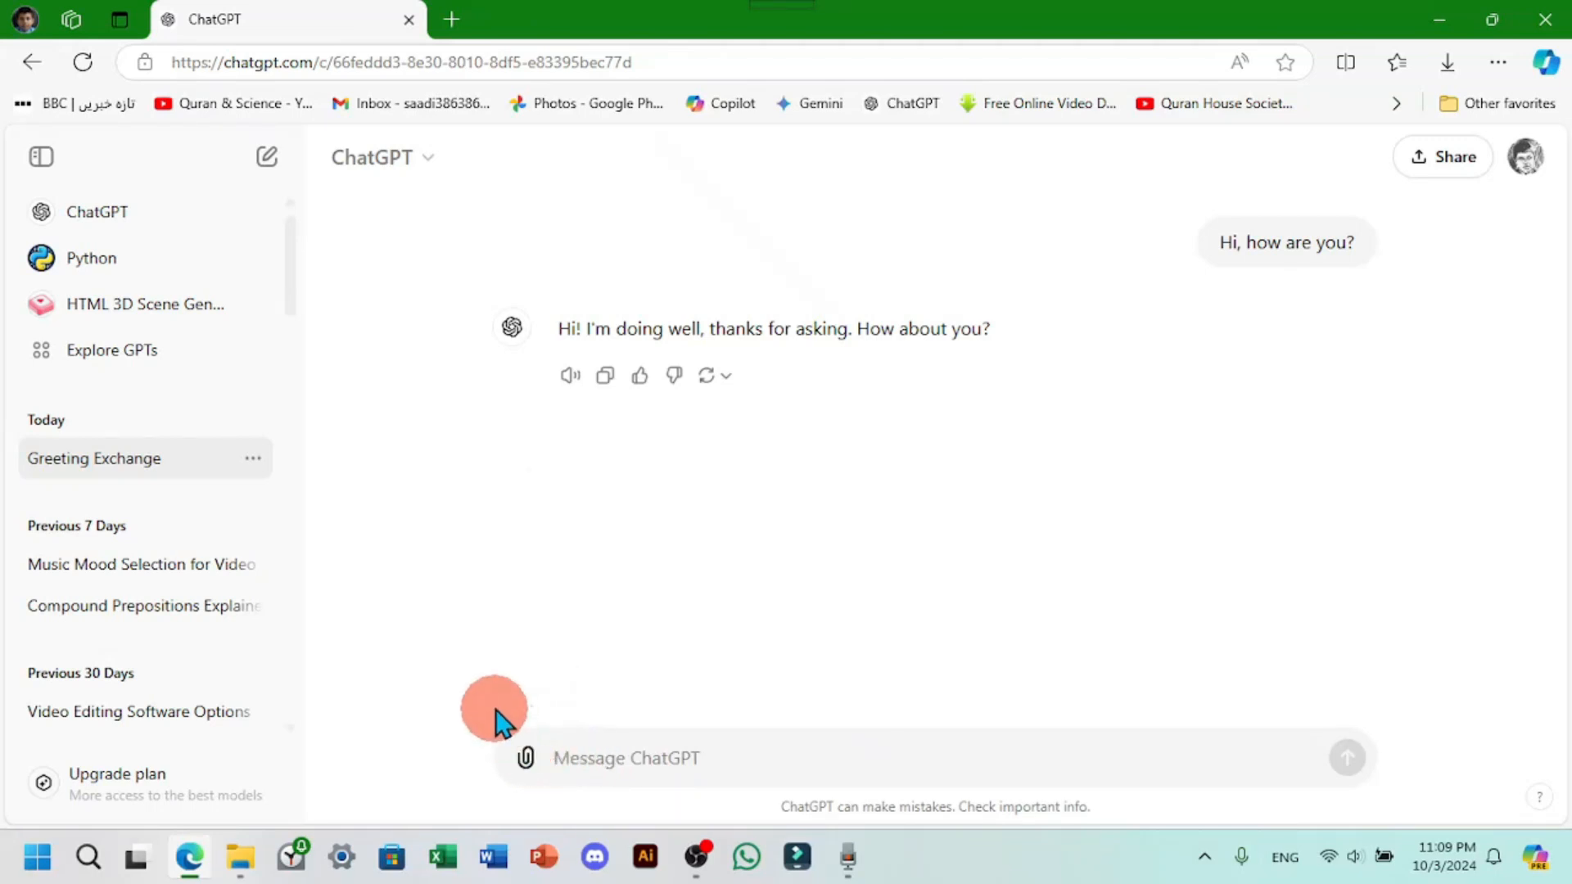
left_click(588, 776)
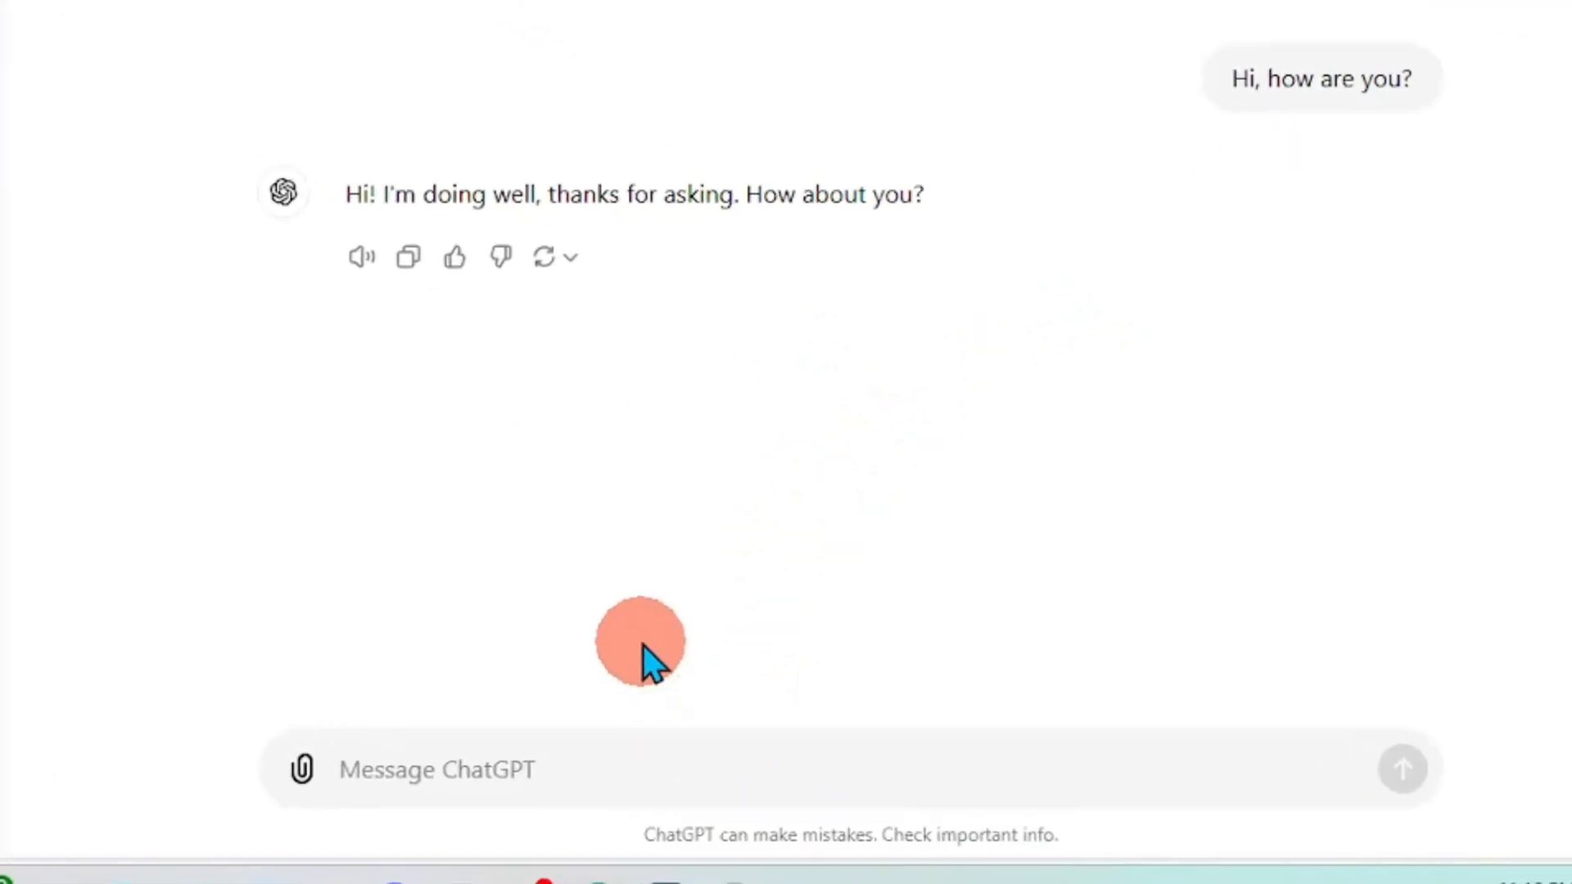
type("Ca")
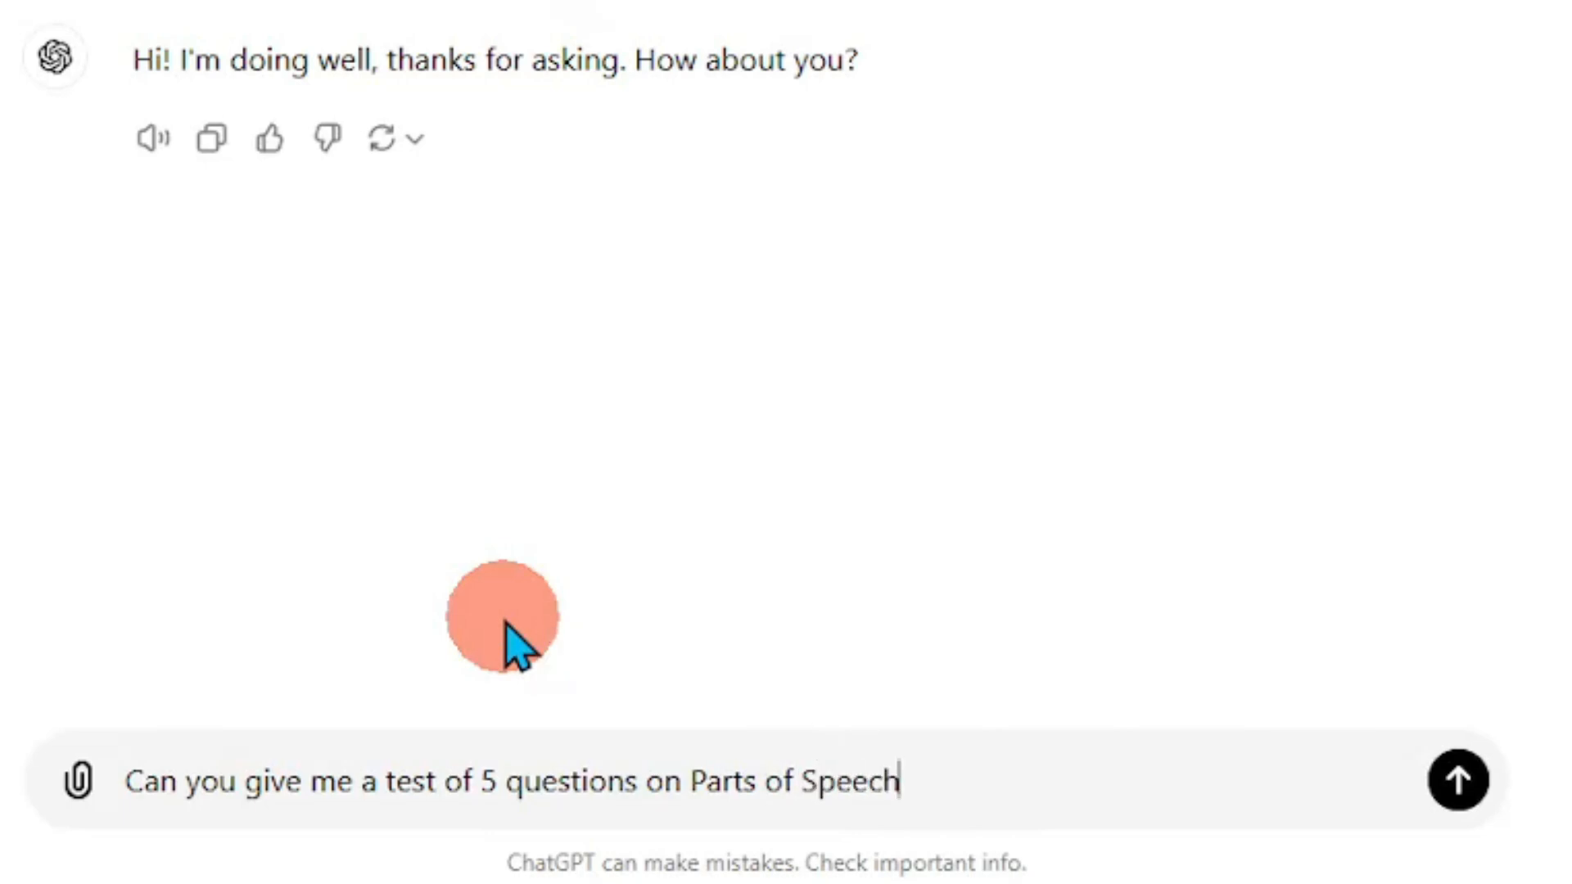
key("Return")
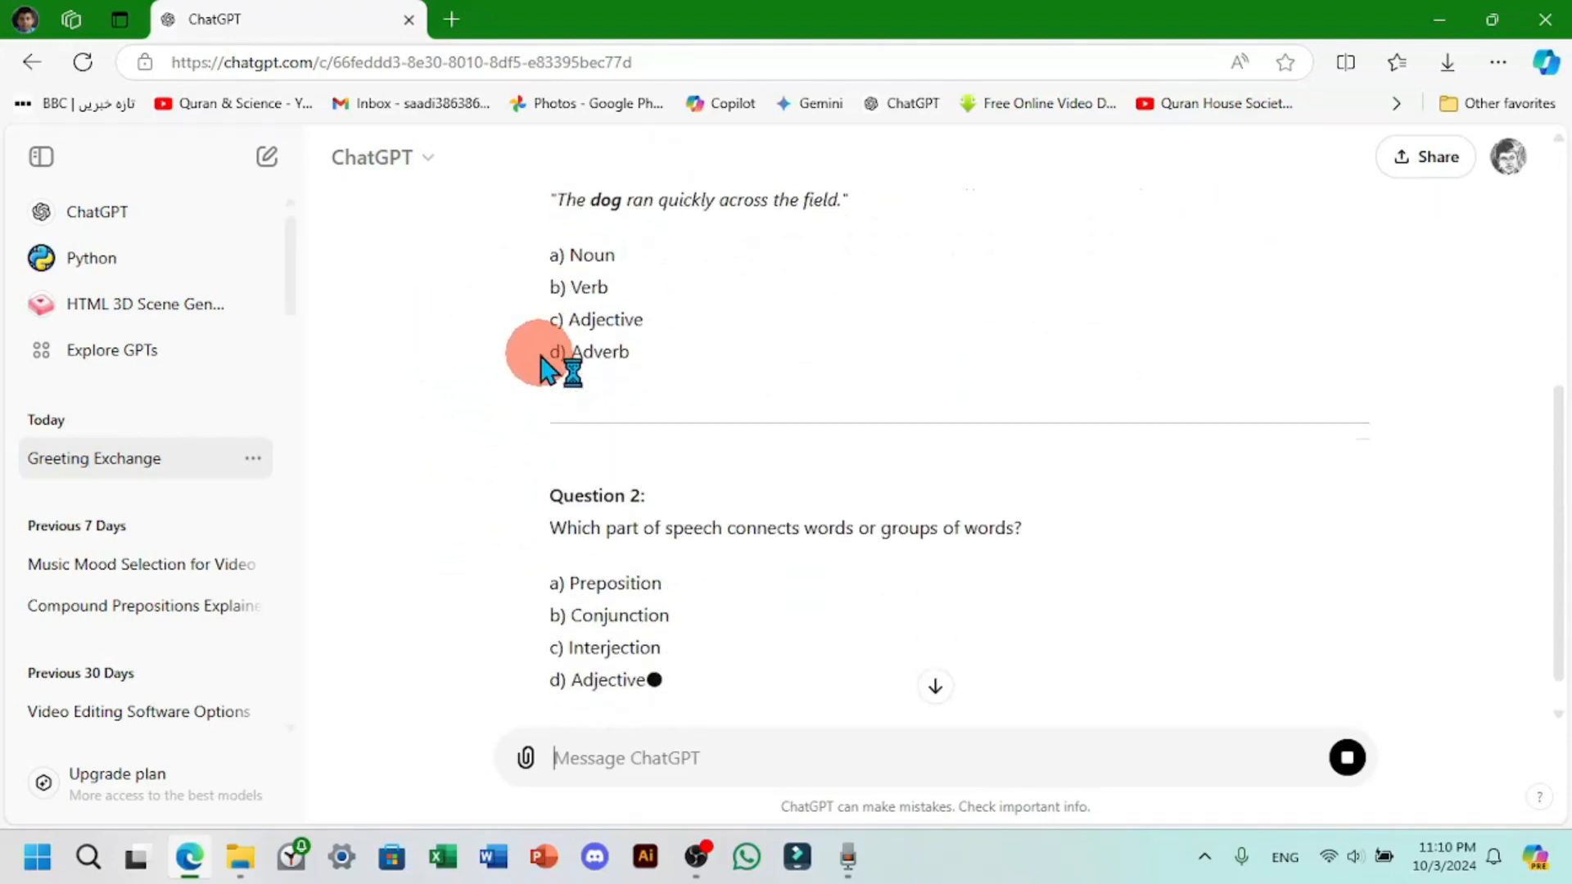
Step: Read through all five questions and answer options of the generated Parts of Speech test
scroll(604, 629, "up", 6)
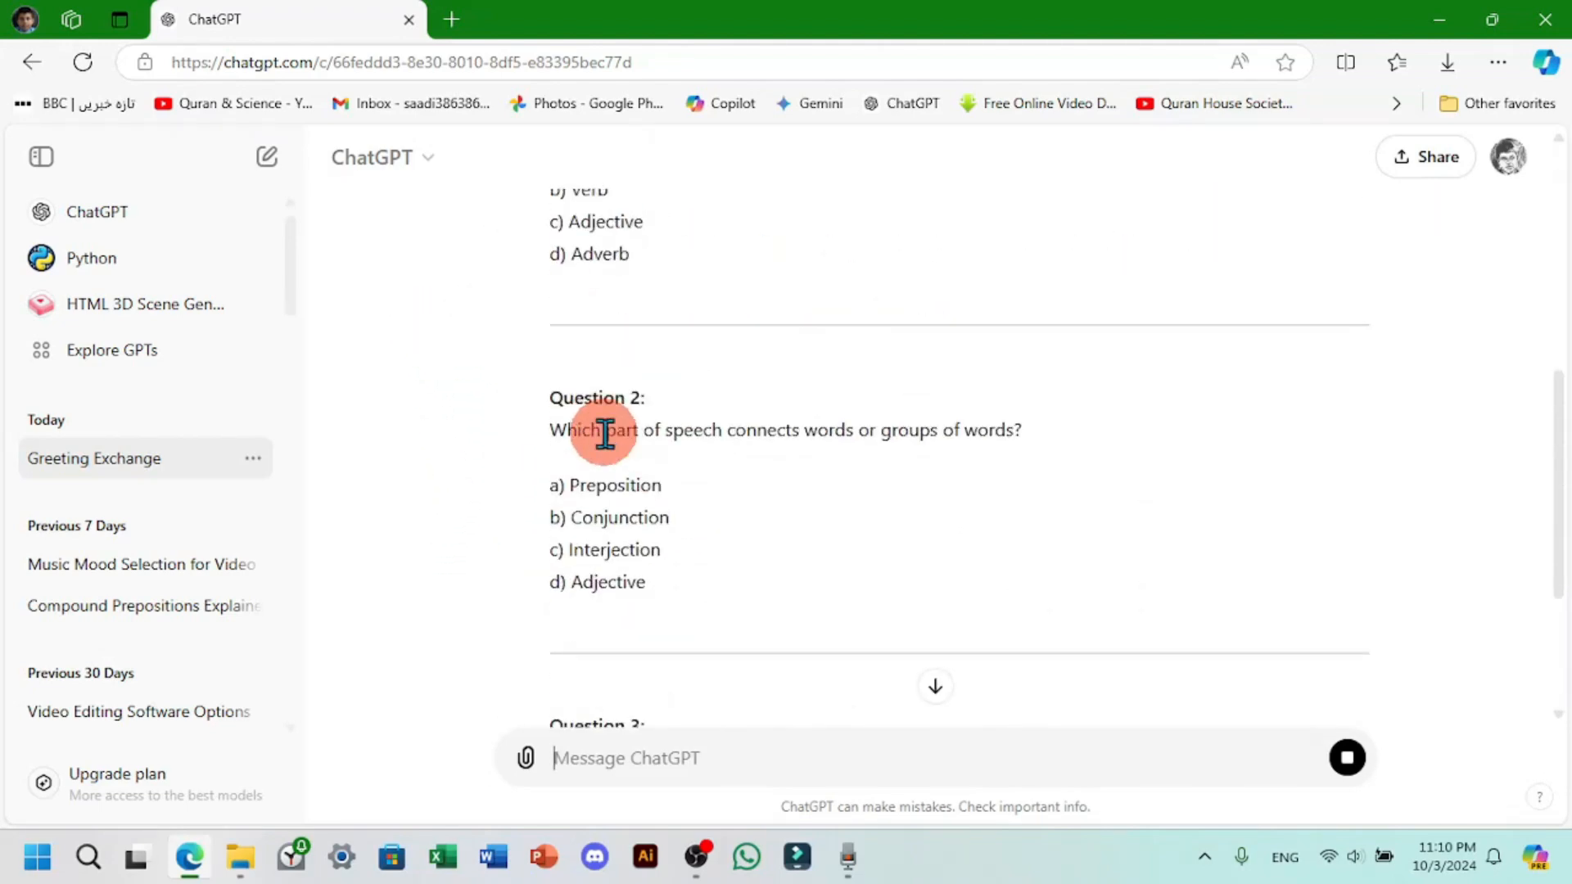
scroll(586, 457, "up", 7)
scroll(572, 447, "up", 3)
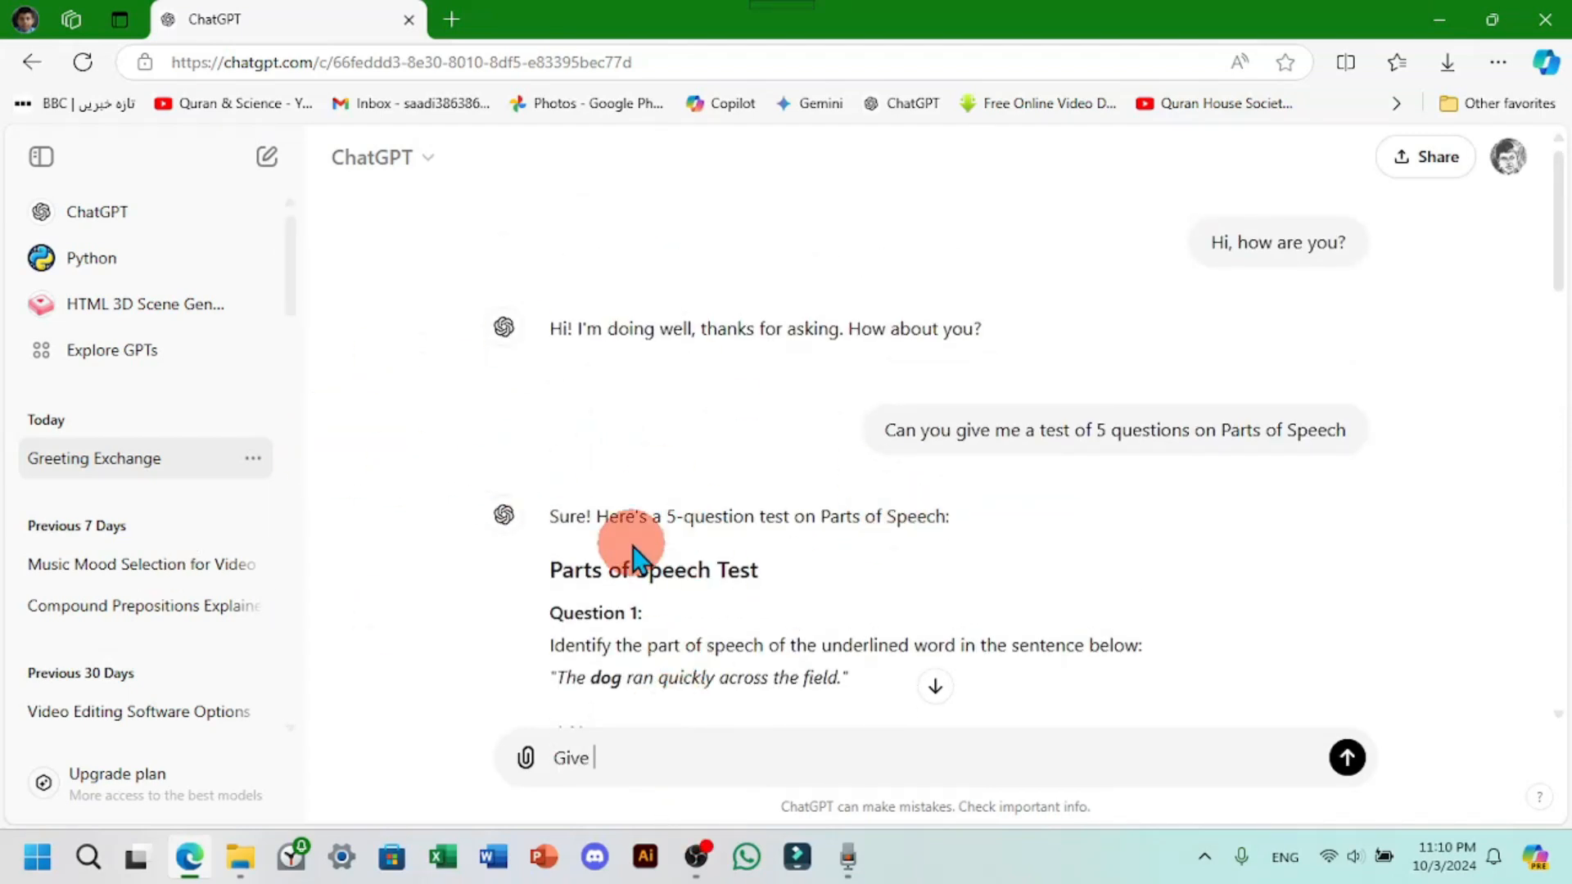
scroll(635, 557, "down", 20)
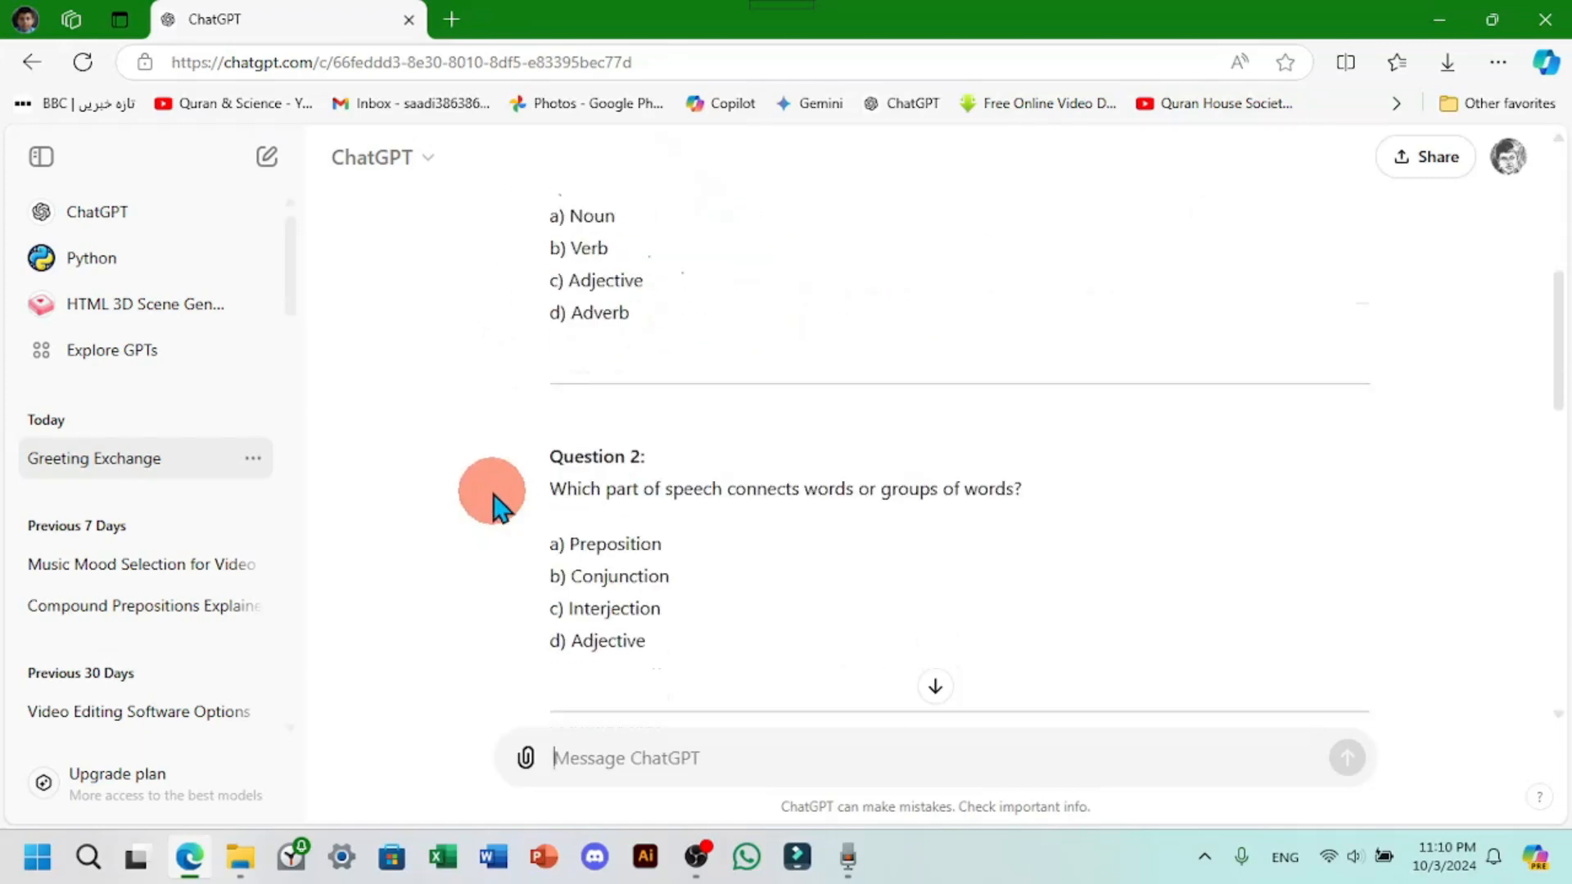
scroll(610, 491, "up", 5)
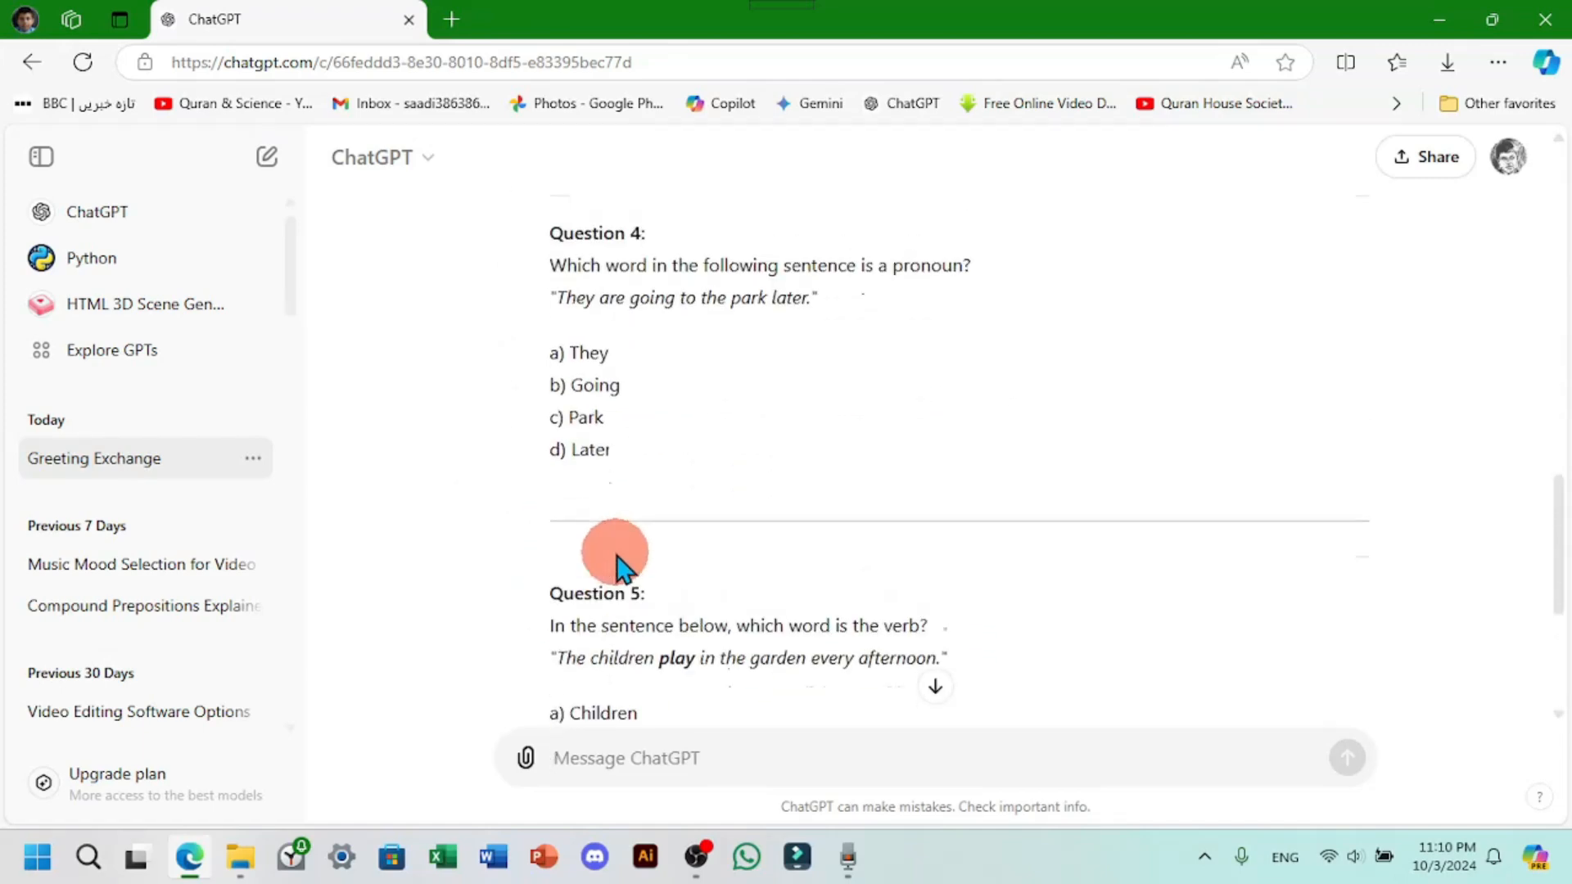
scroll(590, 573, "down", 5)
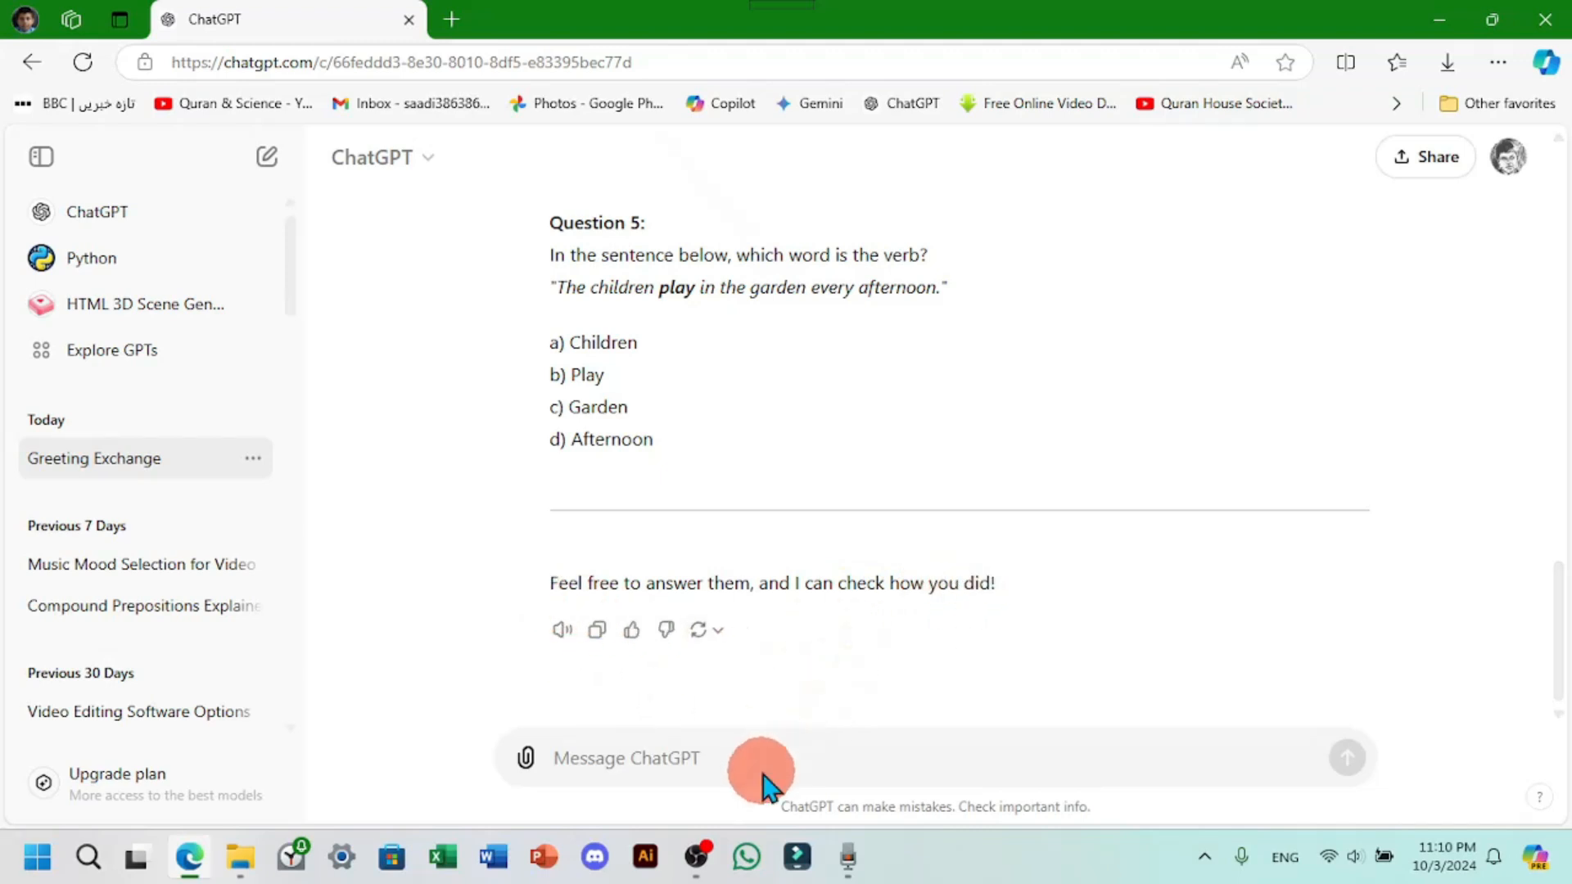
scroll(843, 635, "up", 15)
scroll(604, 484, "down", 7)
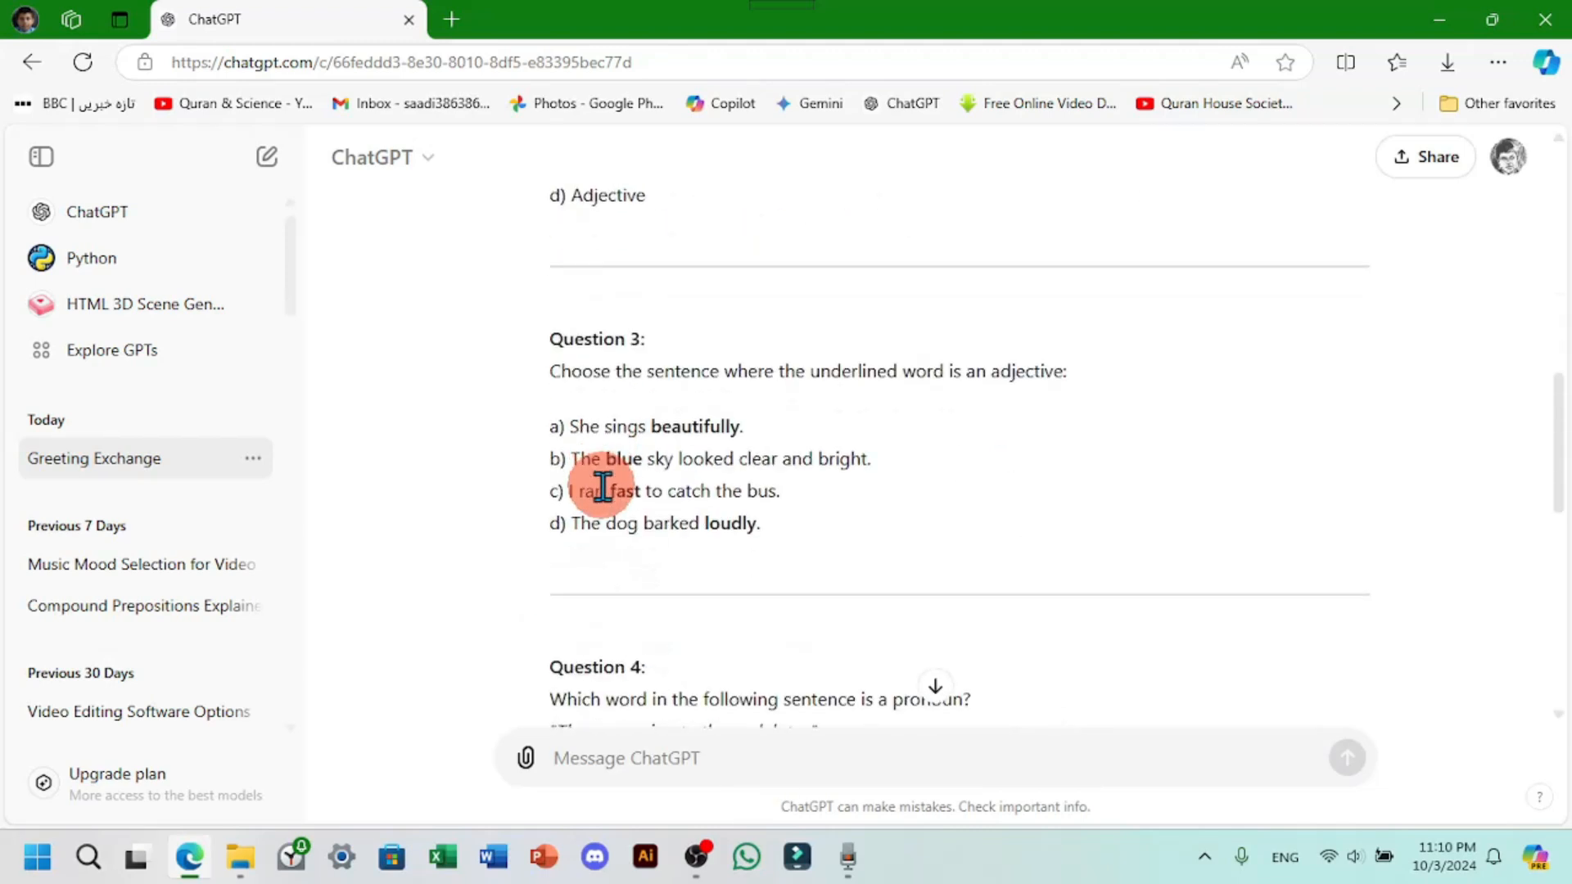
scroll(604, 486, "down", 8)
scroll(737, 639, "up", 12)
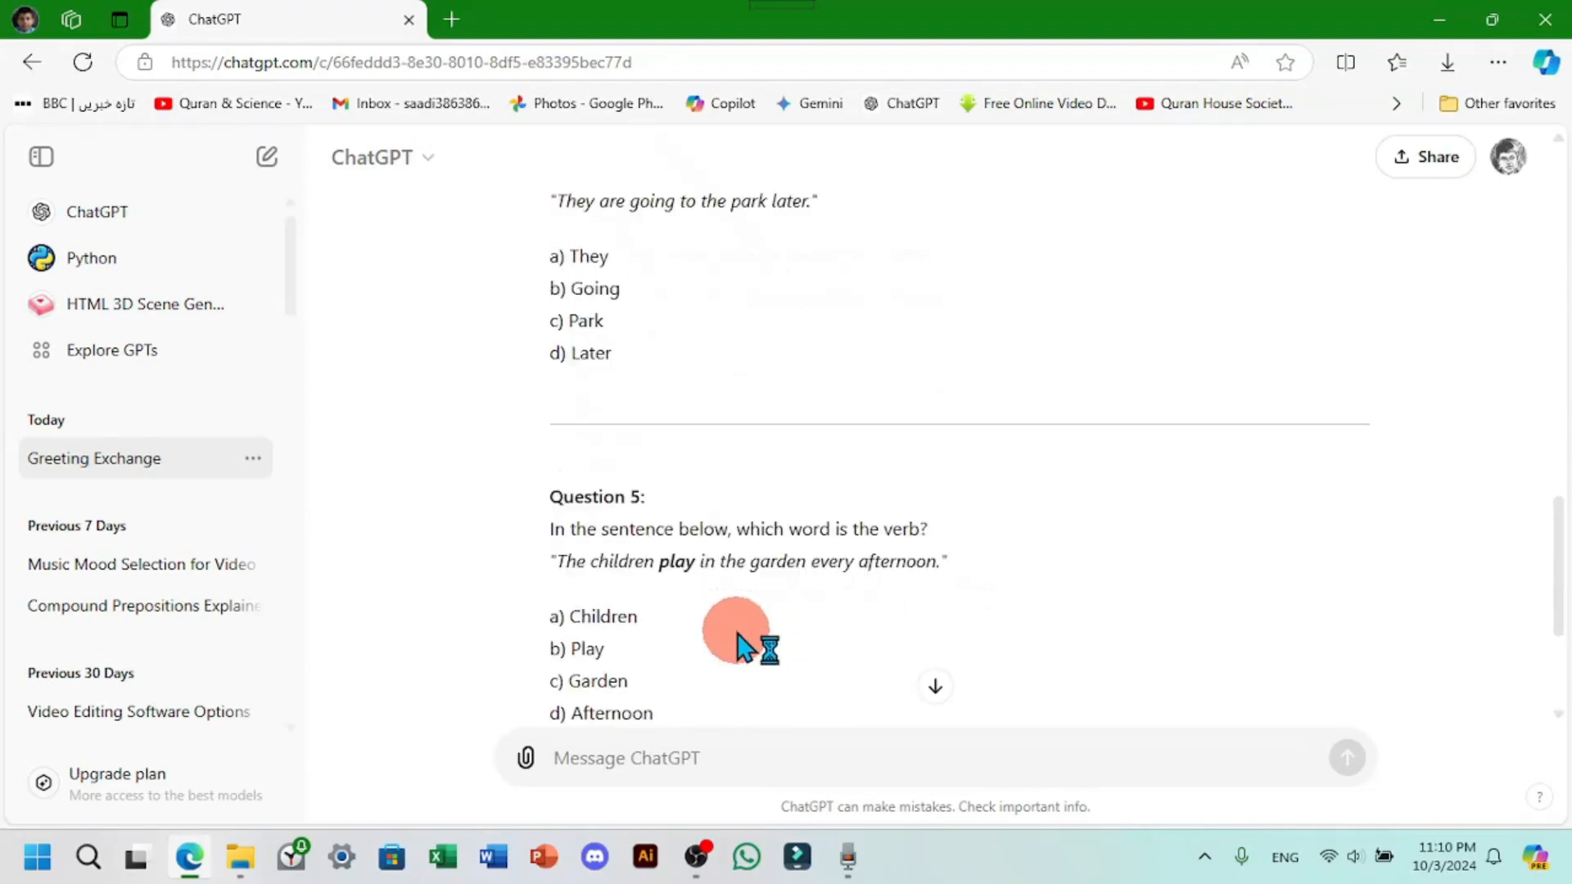
scroll(737, 640, "up", 4)
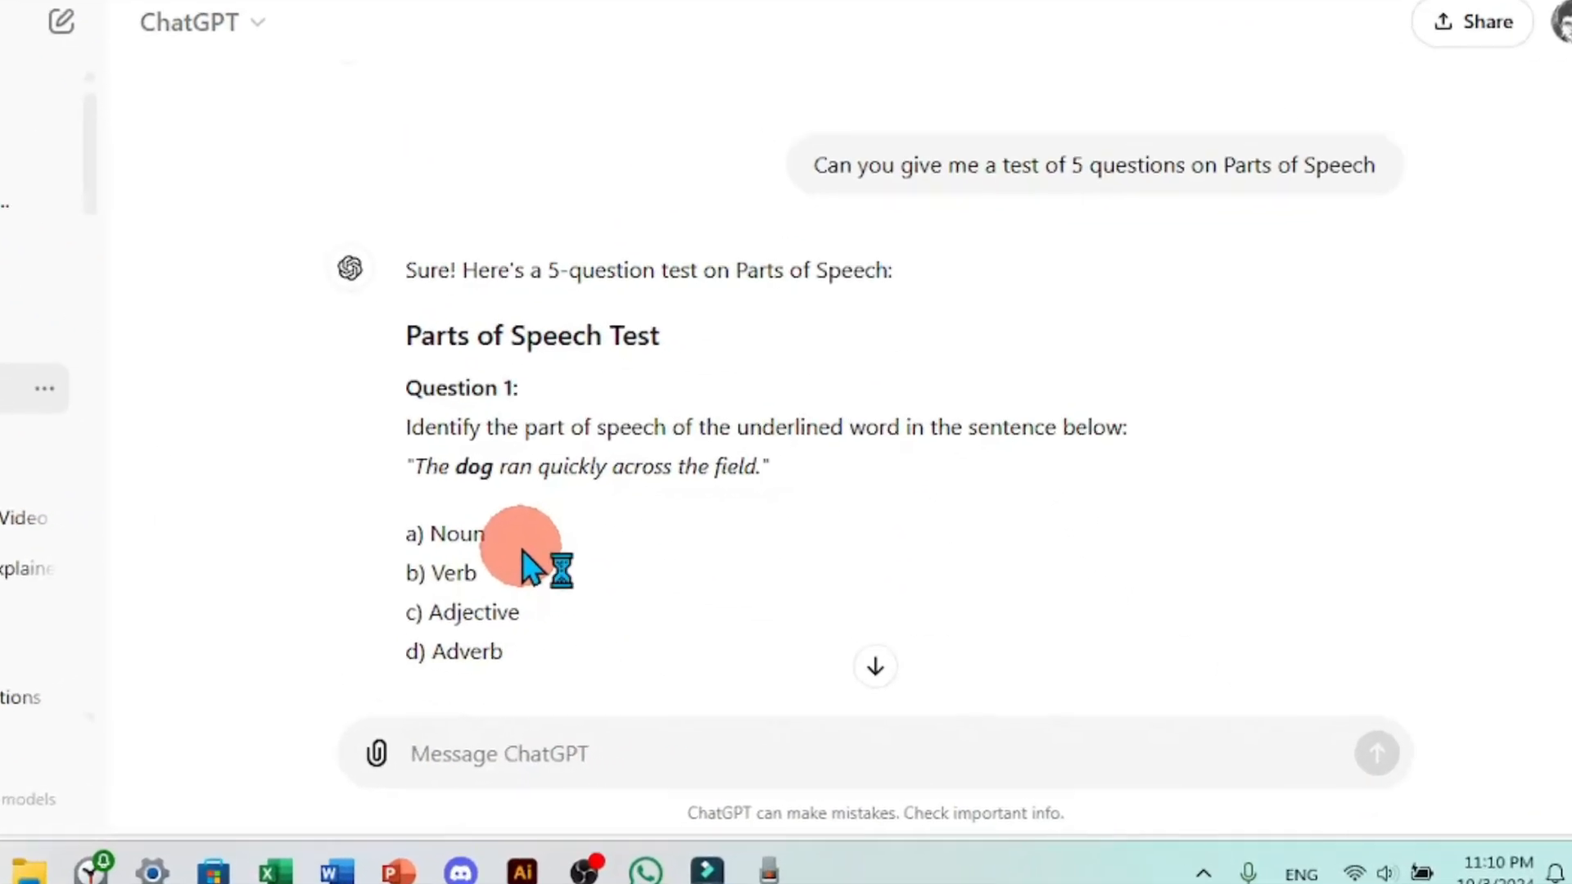
Step: Draft the test answers in the message: Q1. Noun, Q2. Conjunction, Q3. --, Q4. They, Q5. Children
type("Q1.")
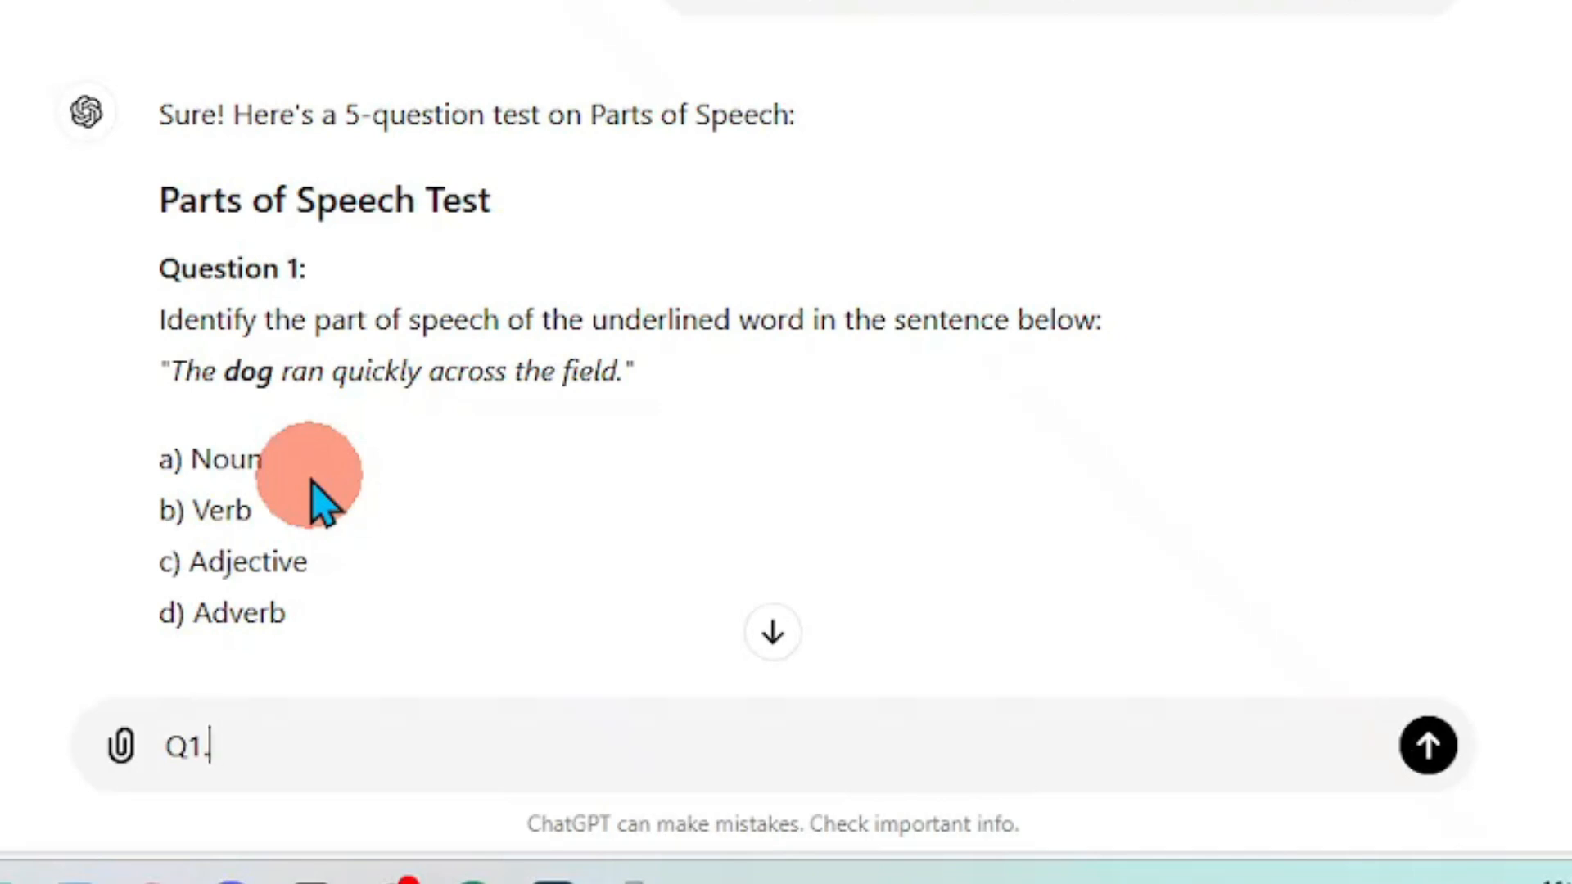
type(" Noun Q2. Conjunction Q3. -- Q4. They Q5.")
scroll(324, 504, "down", 15)
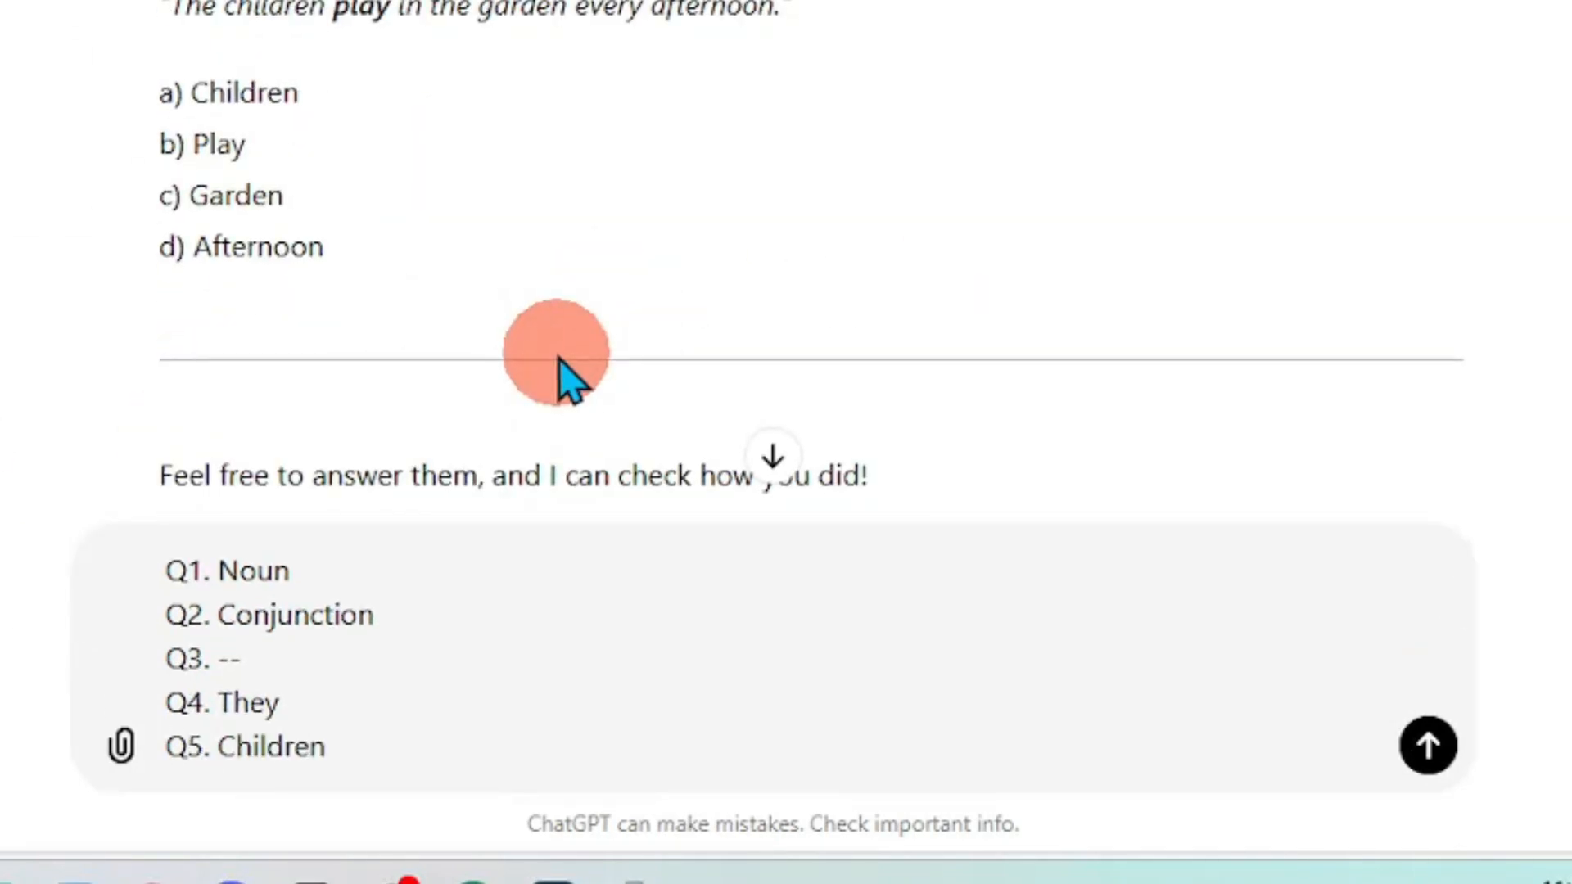
type("Children")
scroll(573, 573, "down", 2)
Step: Compare the drafted answers with the test questions, highlighting the Q3 and Q5 answers
scroll(344, 401, "up", 8)
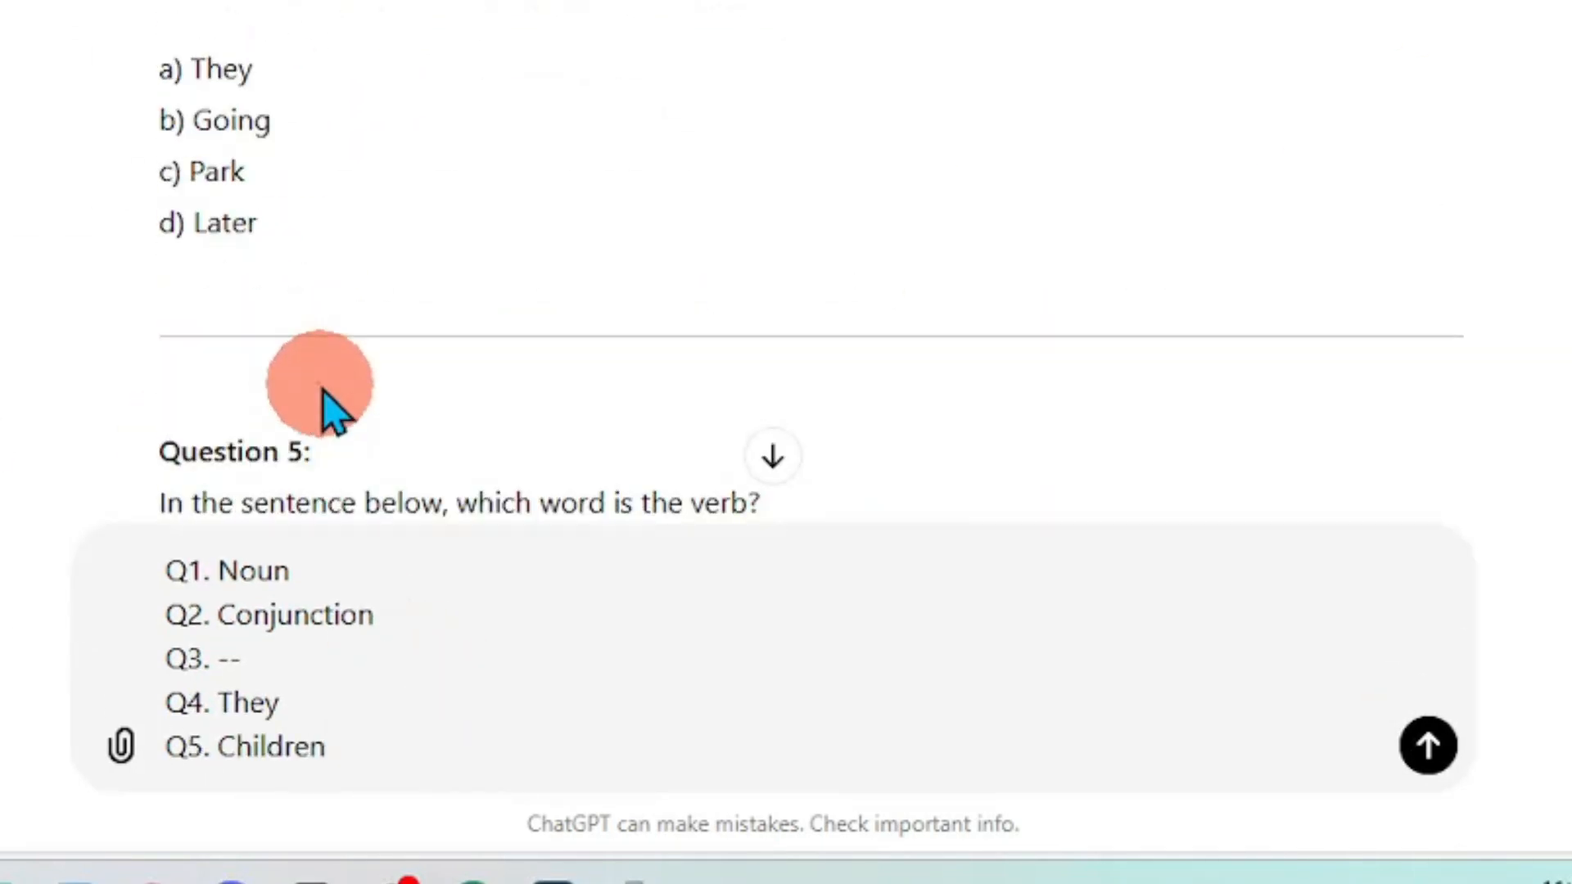
scroll(331, 413, "up", 10)
double_click(228, 657)
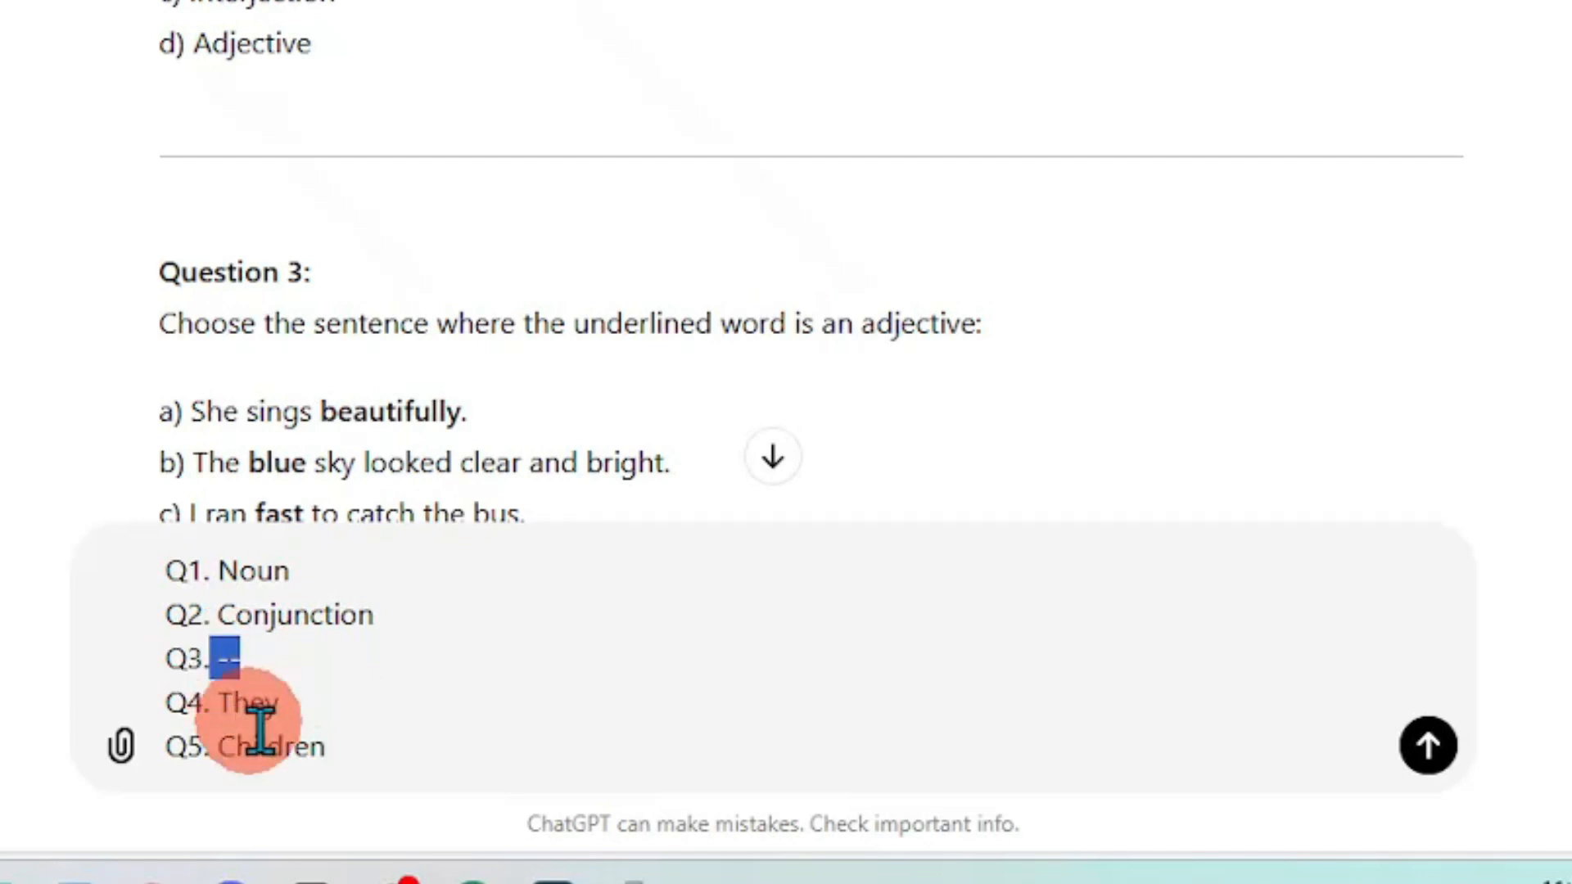
left_click_drag(221, 751, 393, 774)
scroll(352, 422, "up", 5)
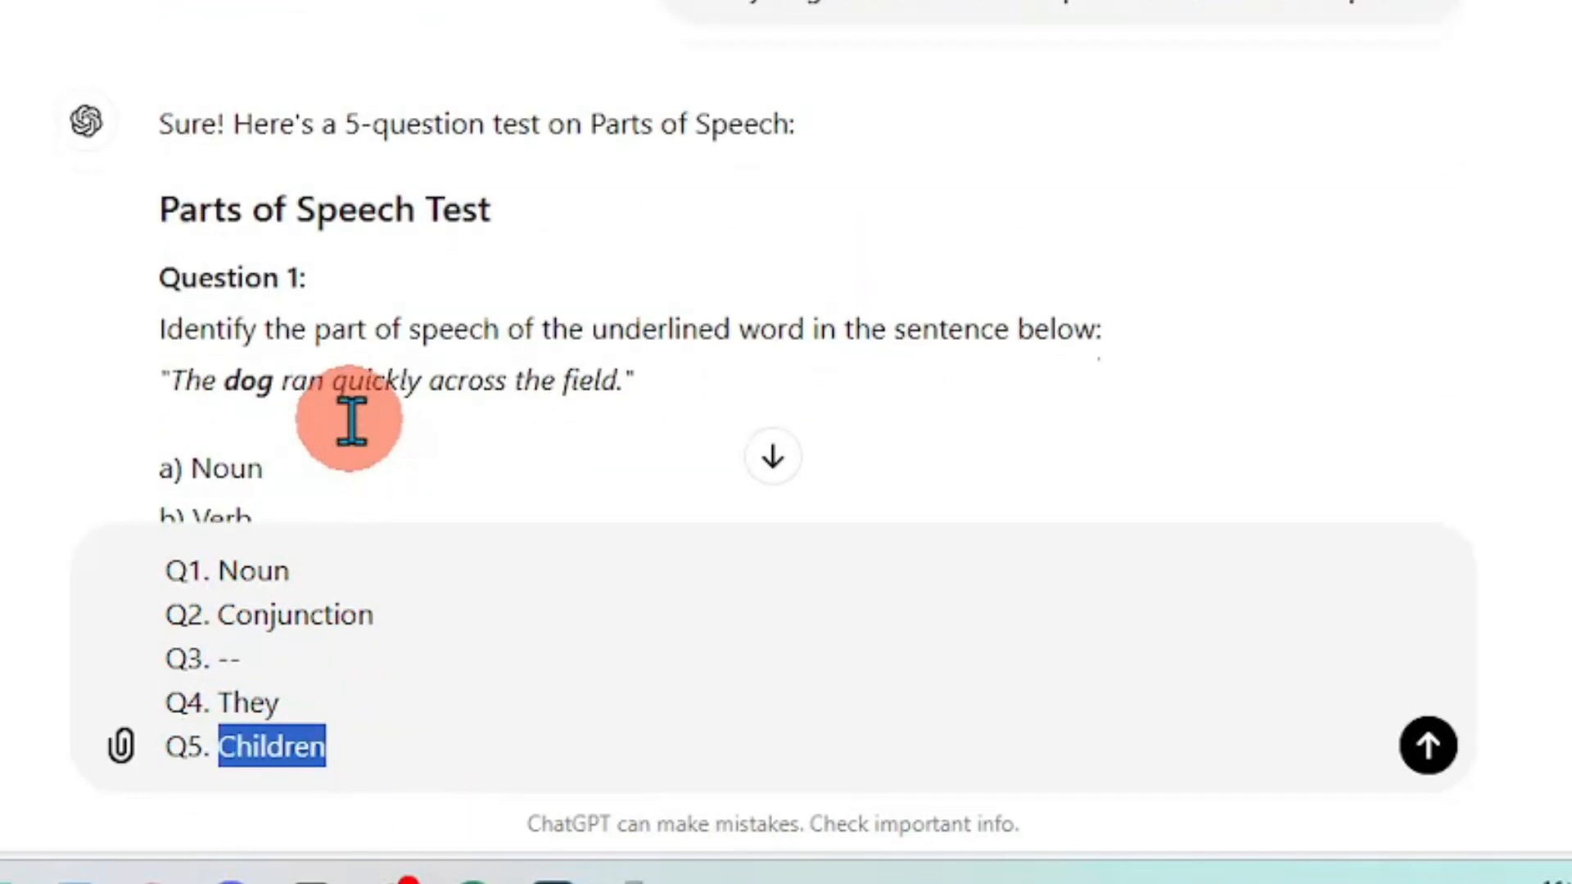
Step: Add the line "Check this out of 5 marks, and correct the mistakes." below the drafted answers and send the message
scroll(352, 419, "down", 15)
scroll(263, 305, "down", 6)
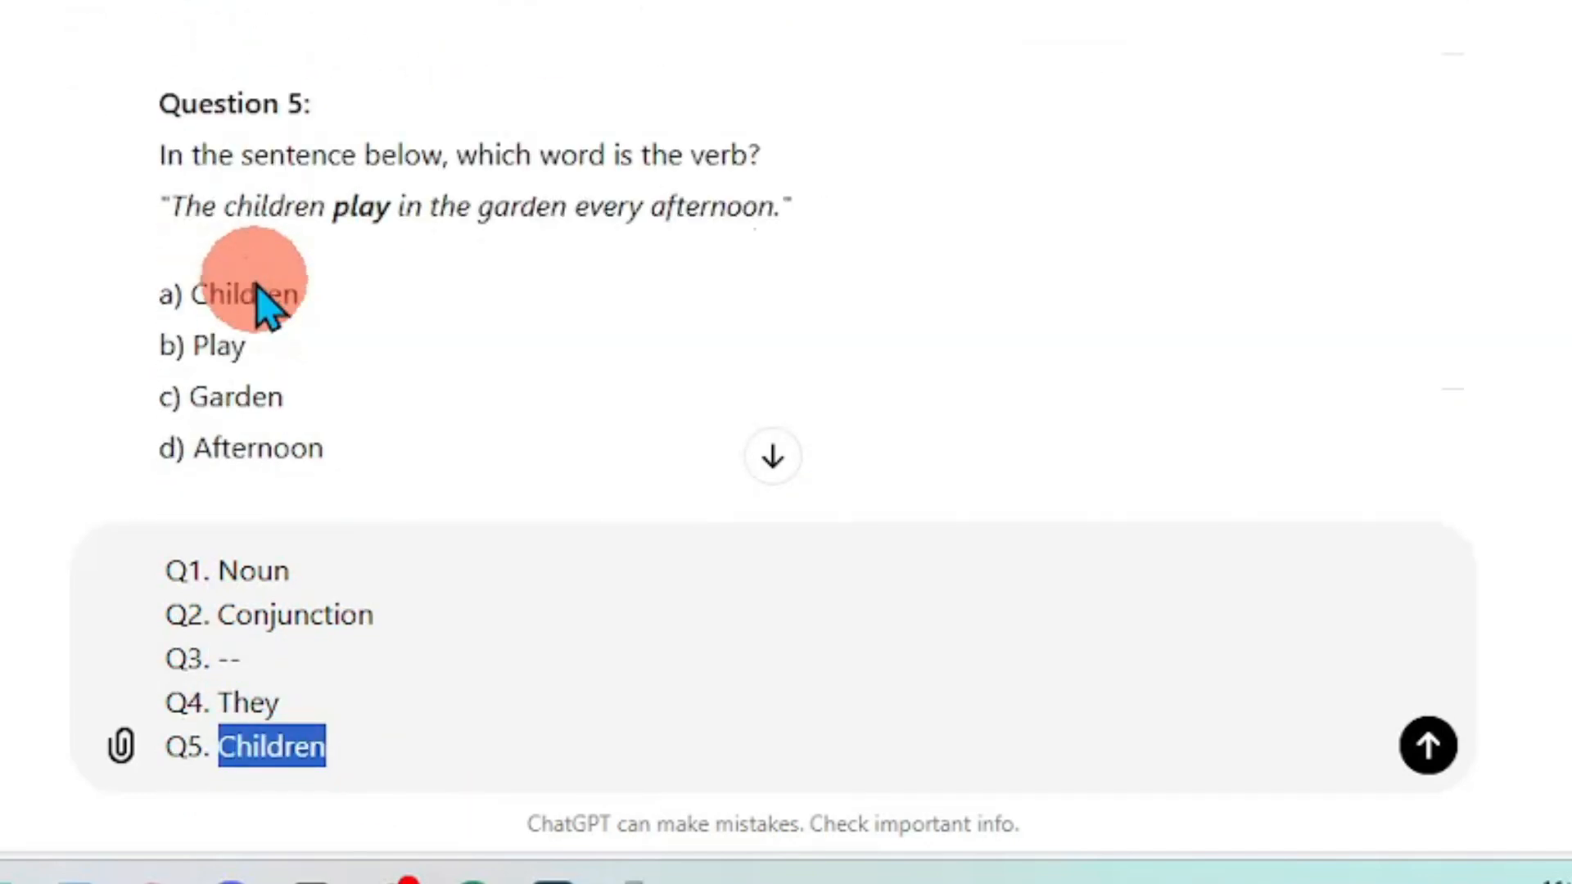
left_click(492, 736)
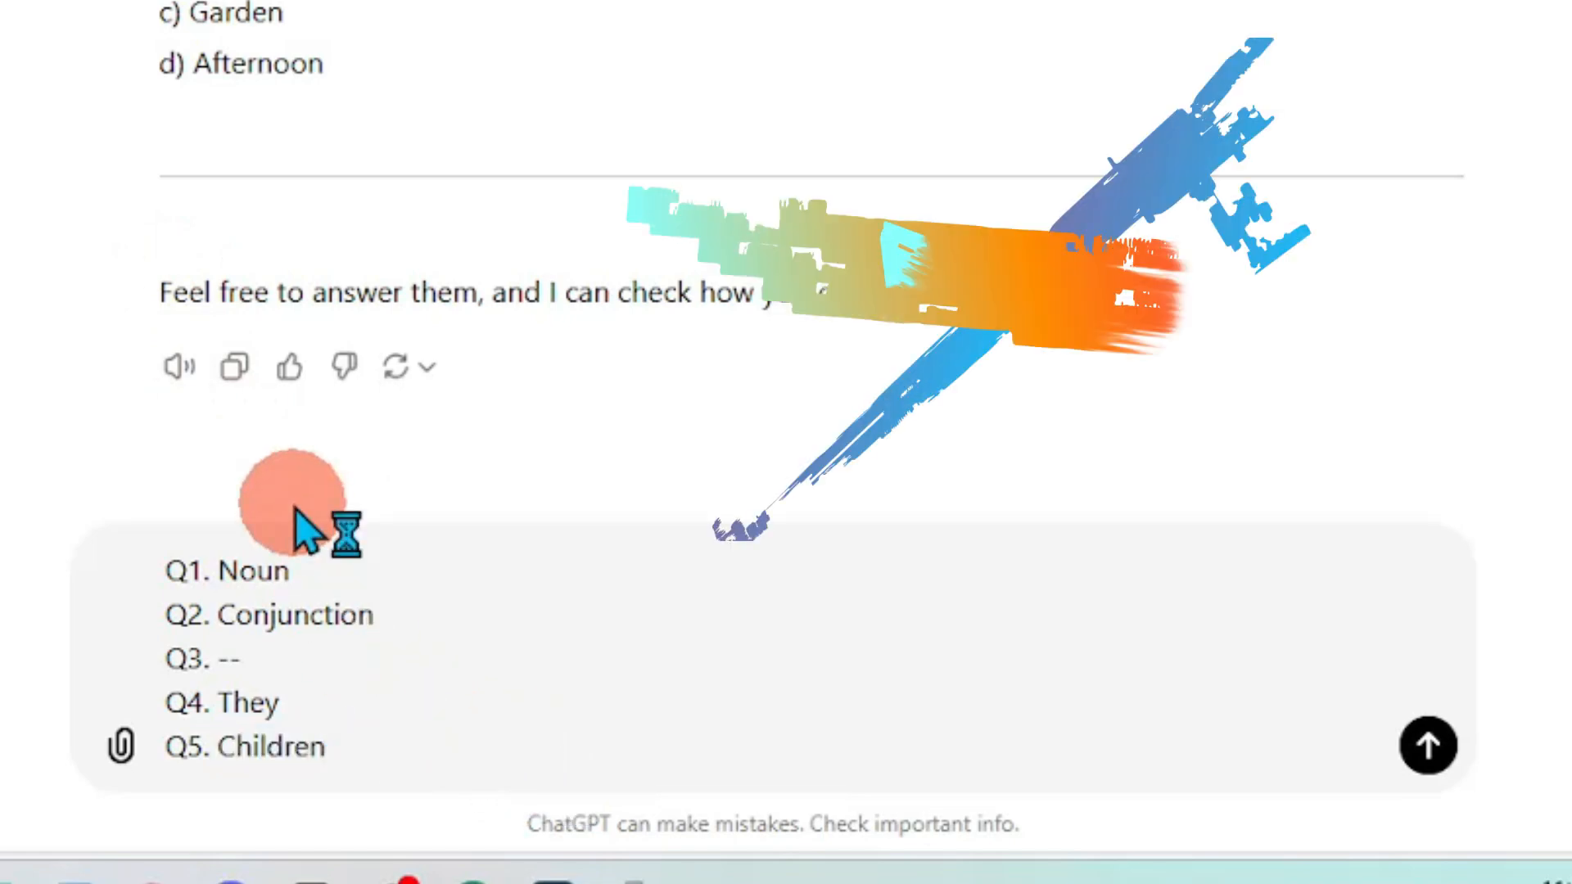
key("shift+Return")
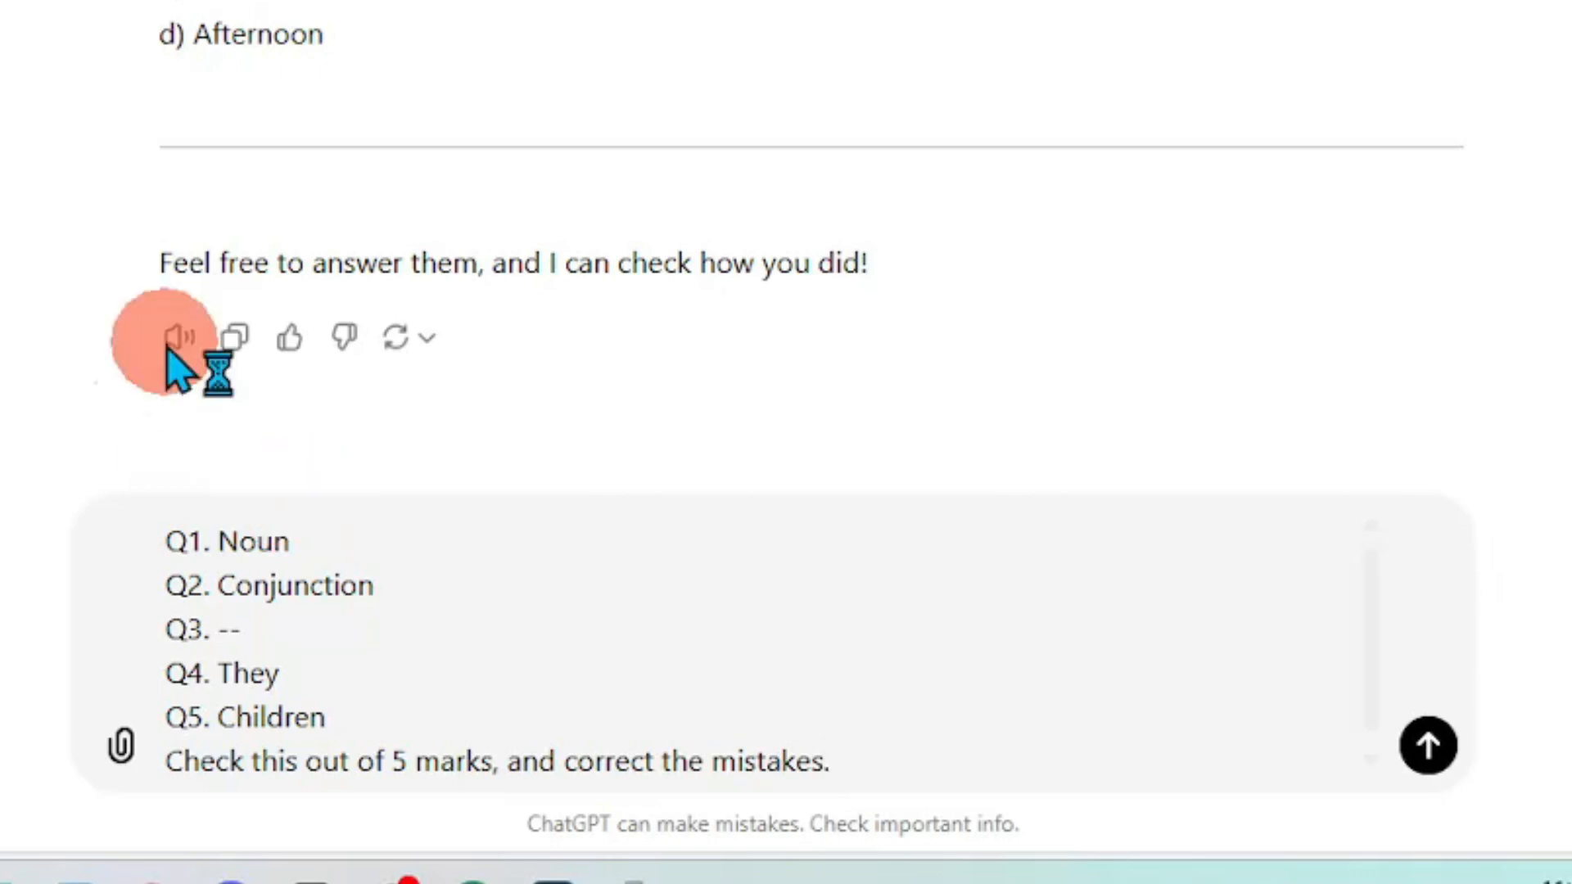
left_click(1428, 745)
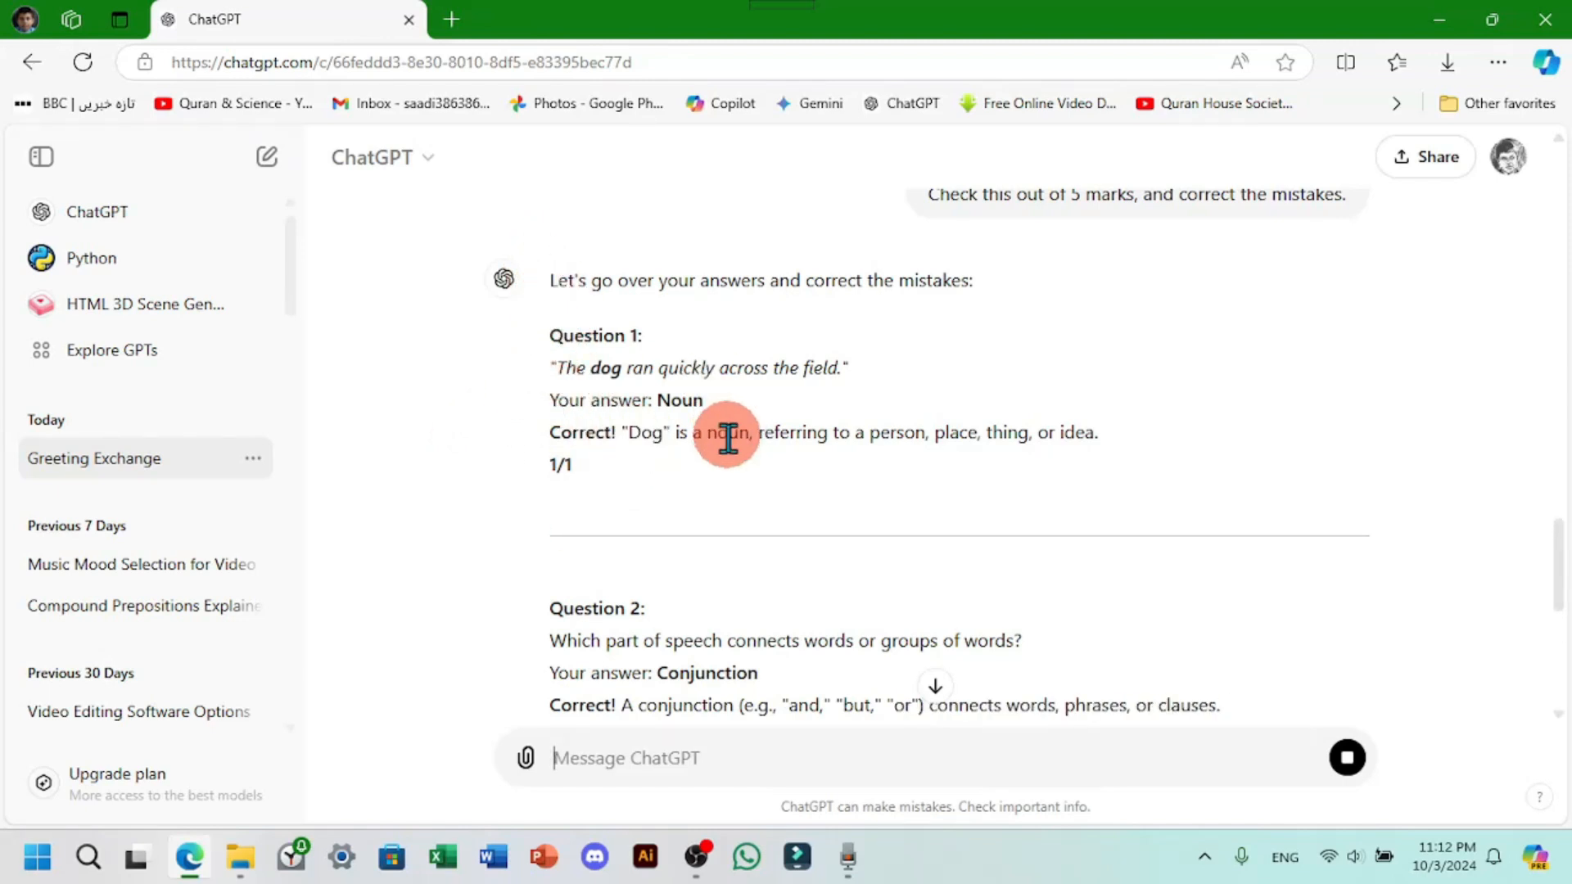
Step: Review the marking of Questions 1 to 3, highlighting the recorded answer to Question 3 and comparing it with the sent answers
scroll(562, 474, "down", 3)
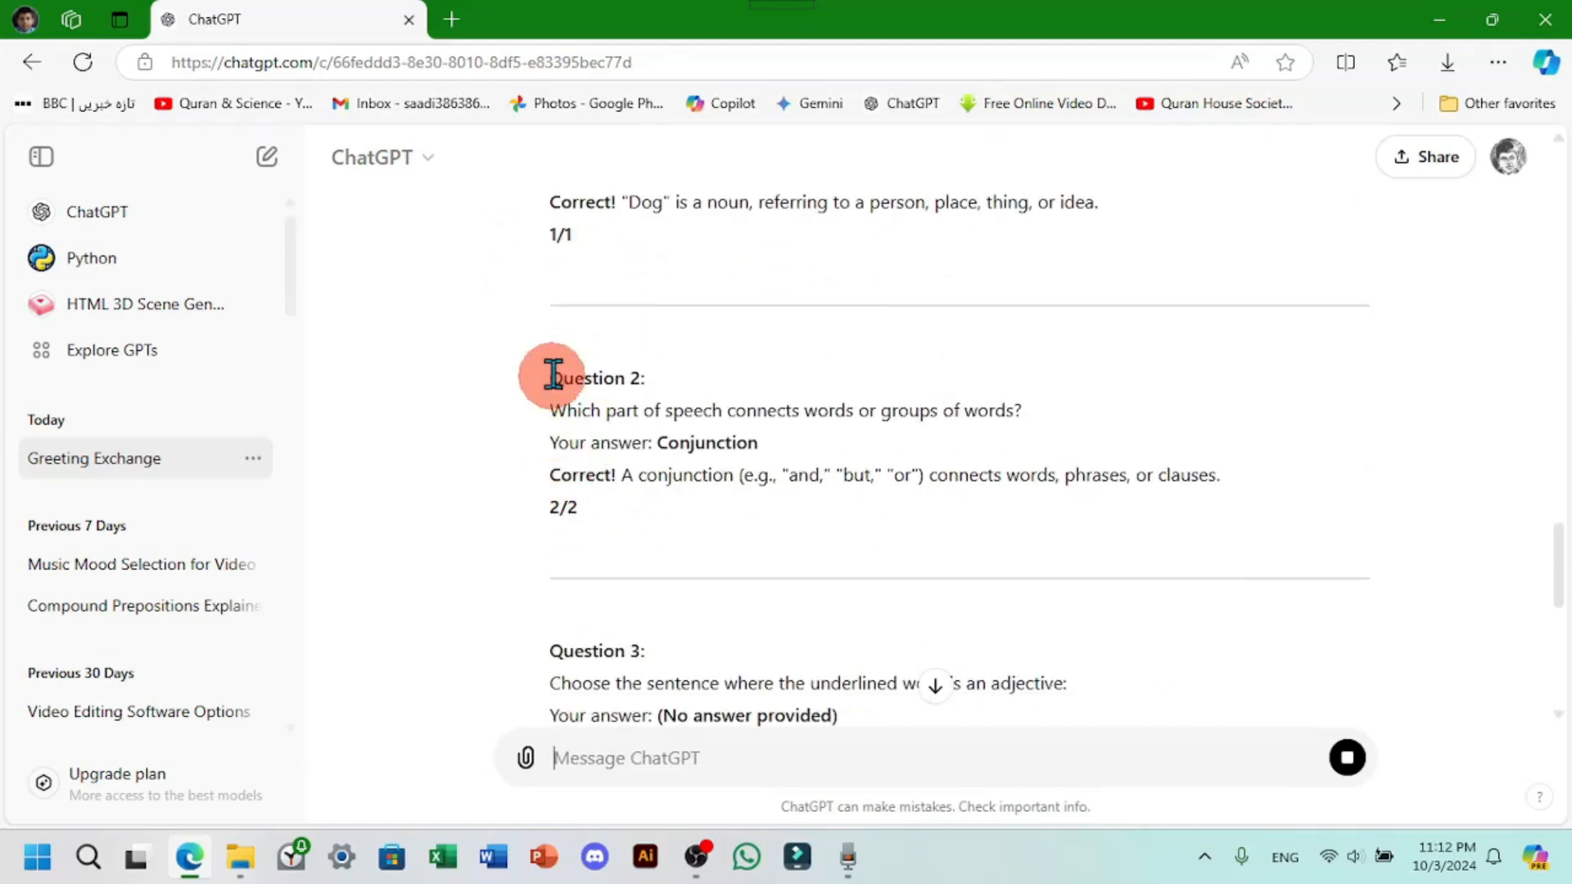
scroll(581, 520, "down", 3)
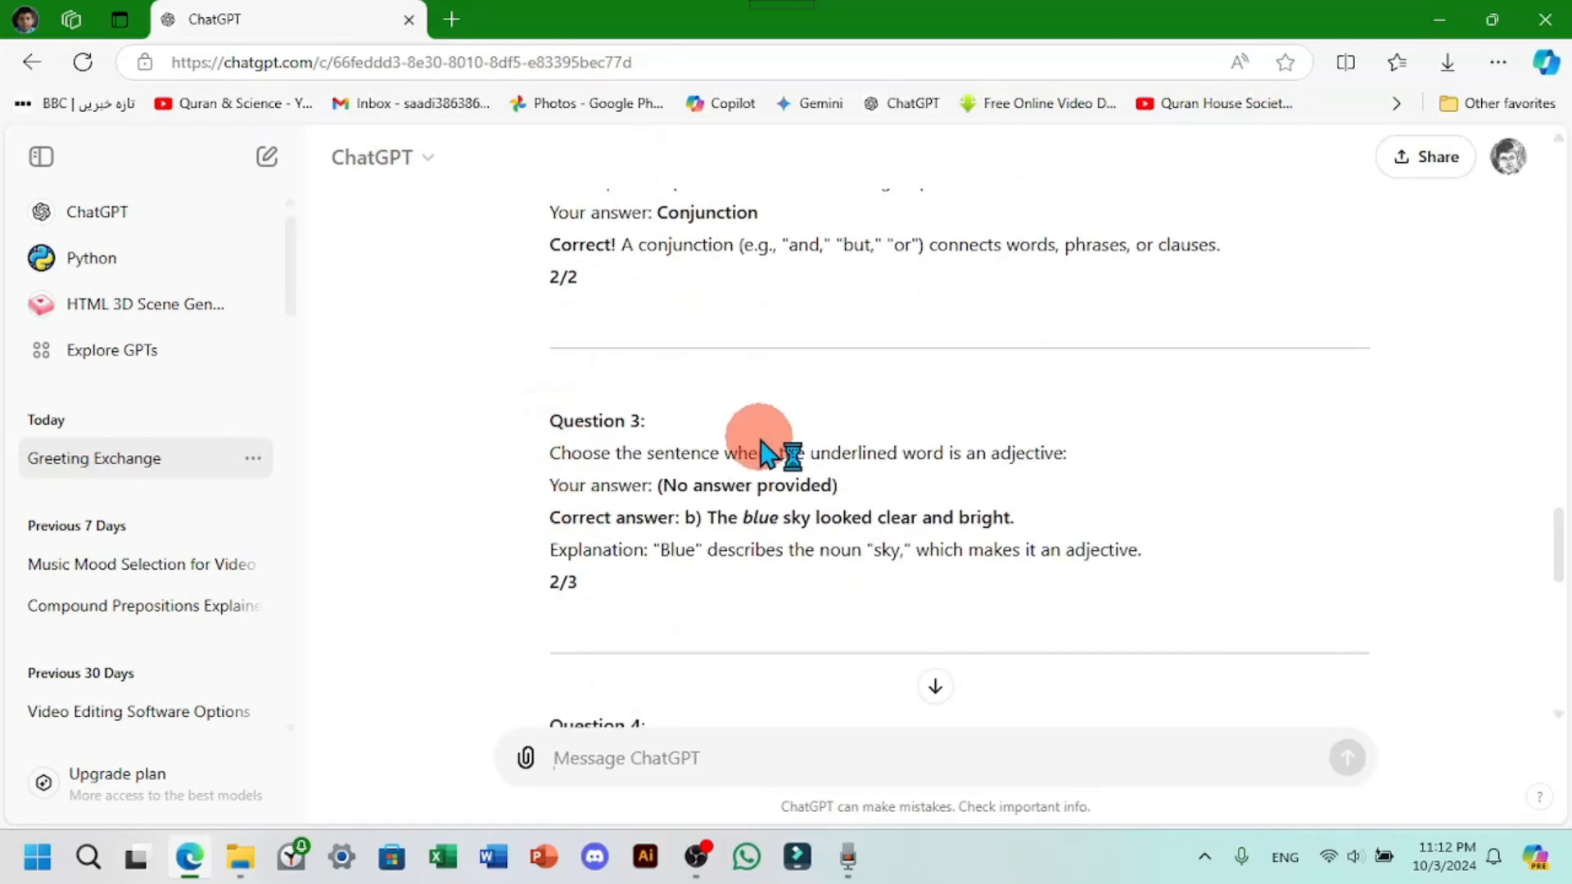
left_click_drag(661, 486, 800, 486)
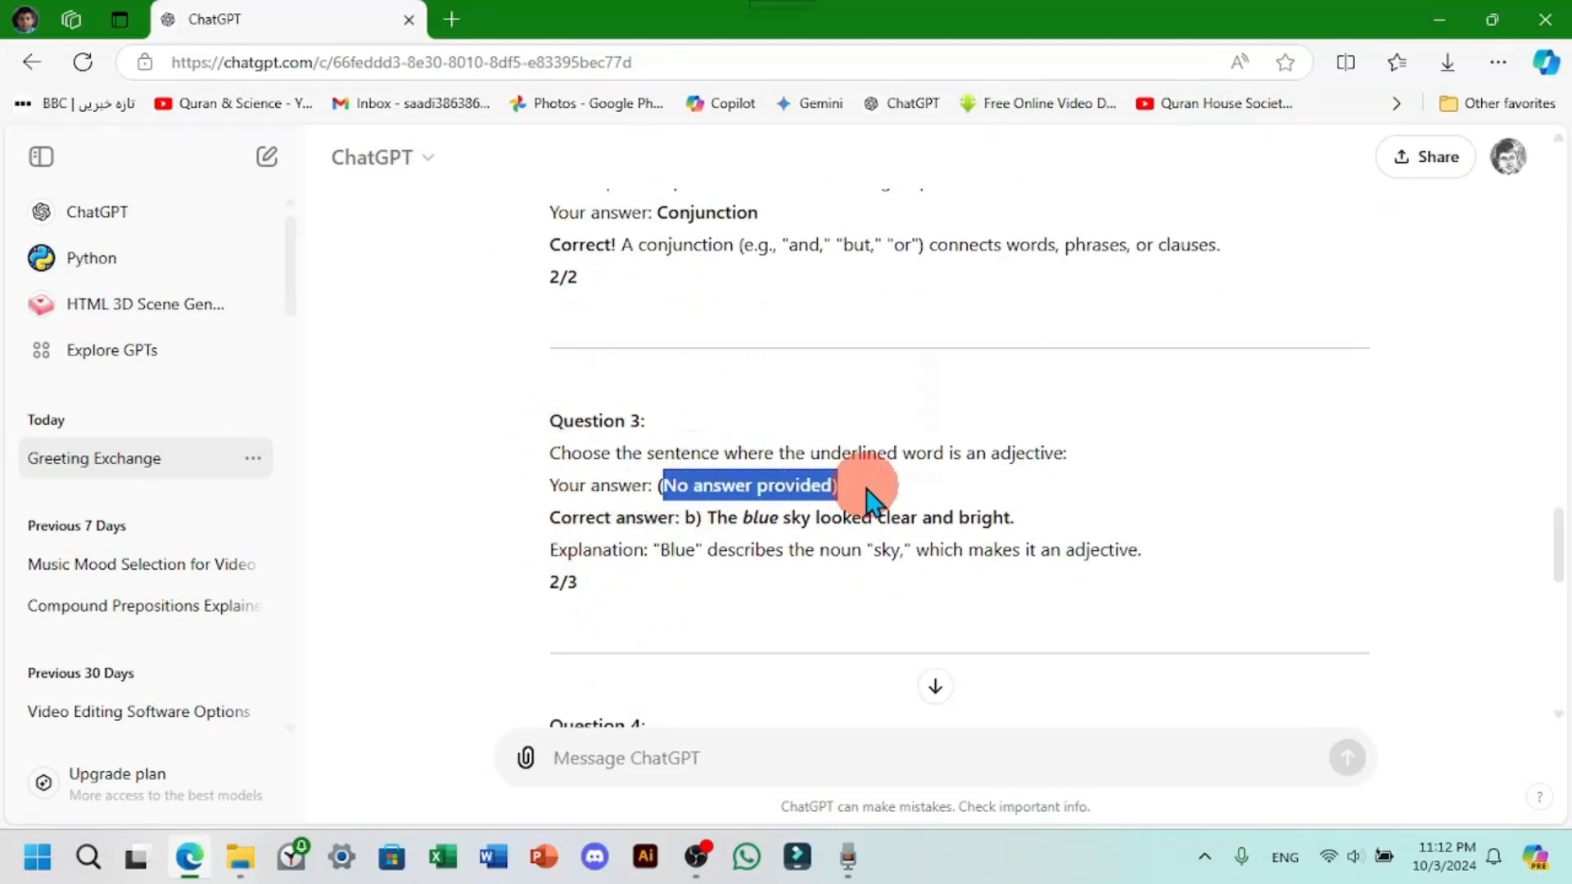
scroll(691, 491, "up", 12)
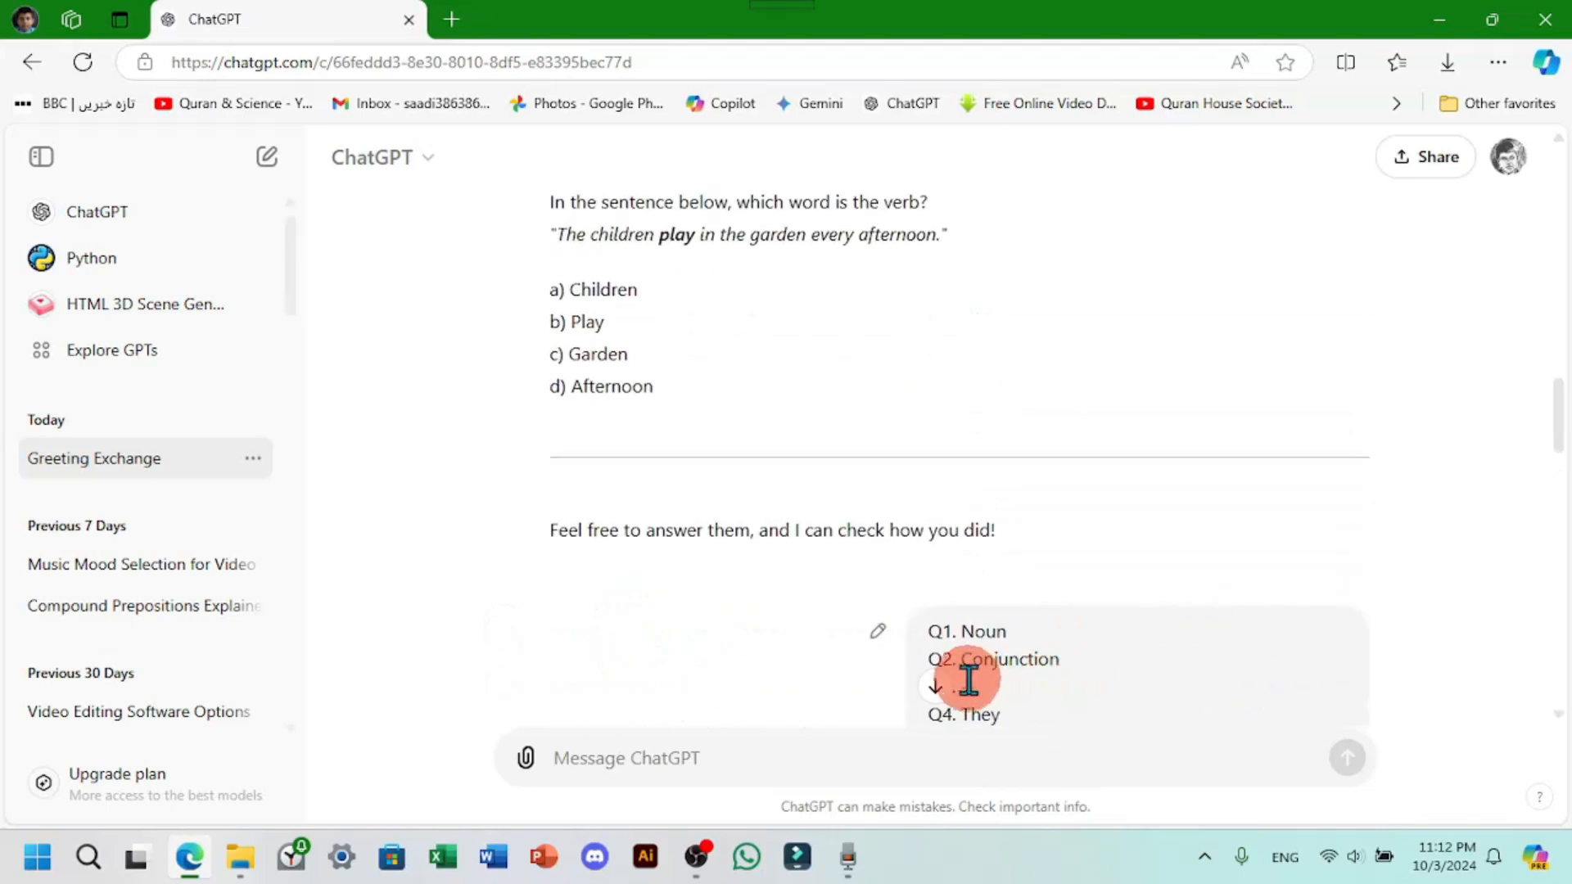
scroll(968, 679, "down", 12)
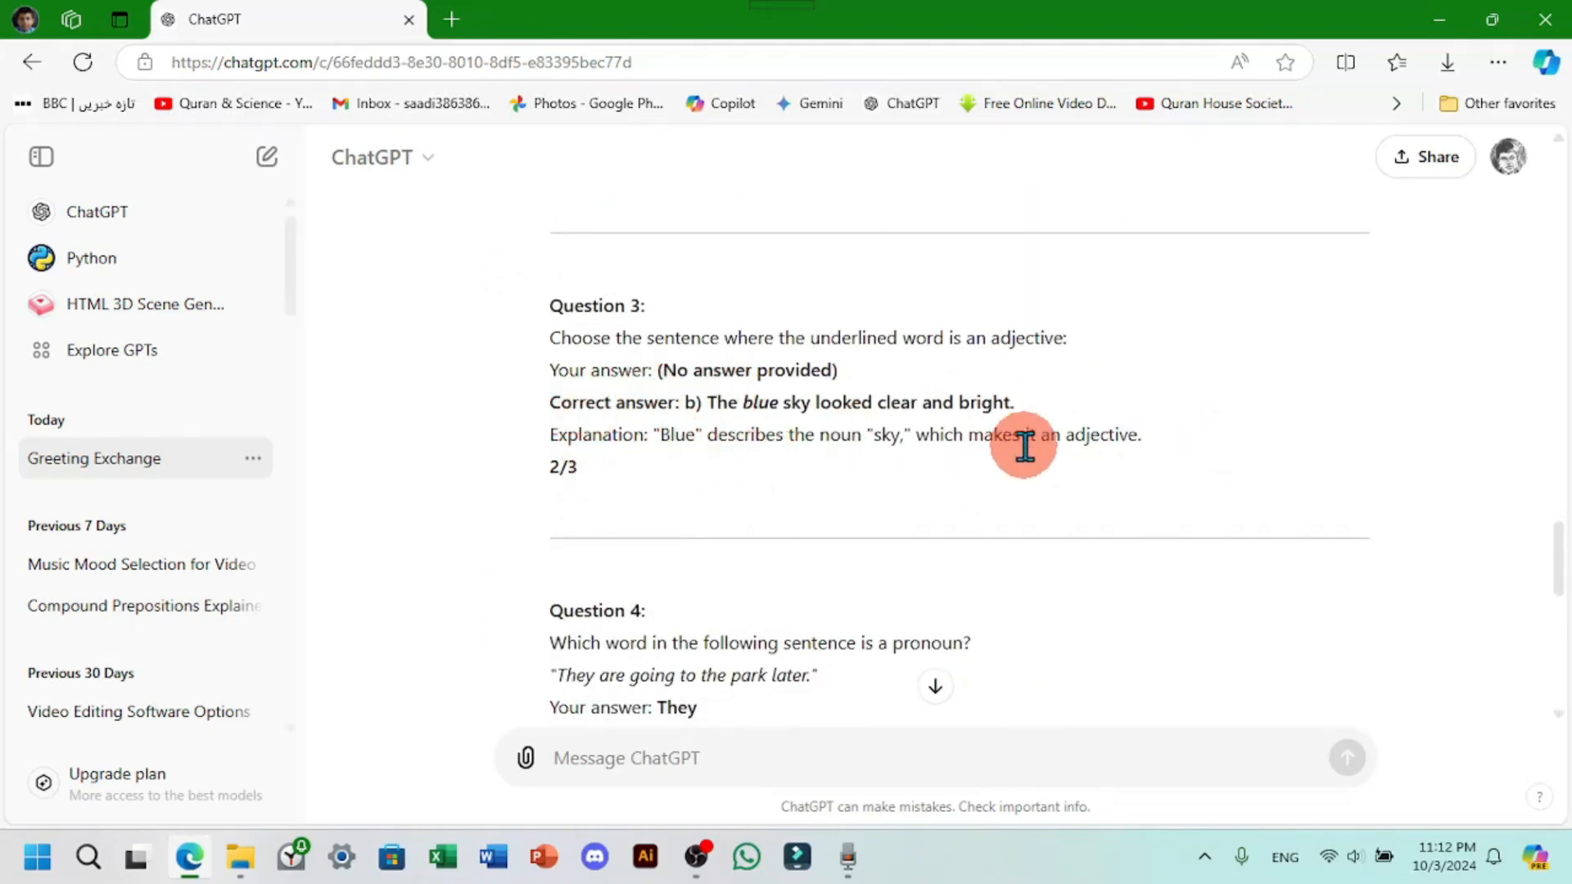
scroll(590, 516, "up", 1)
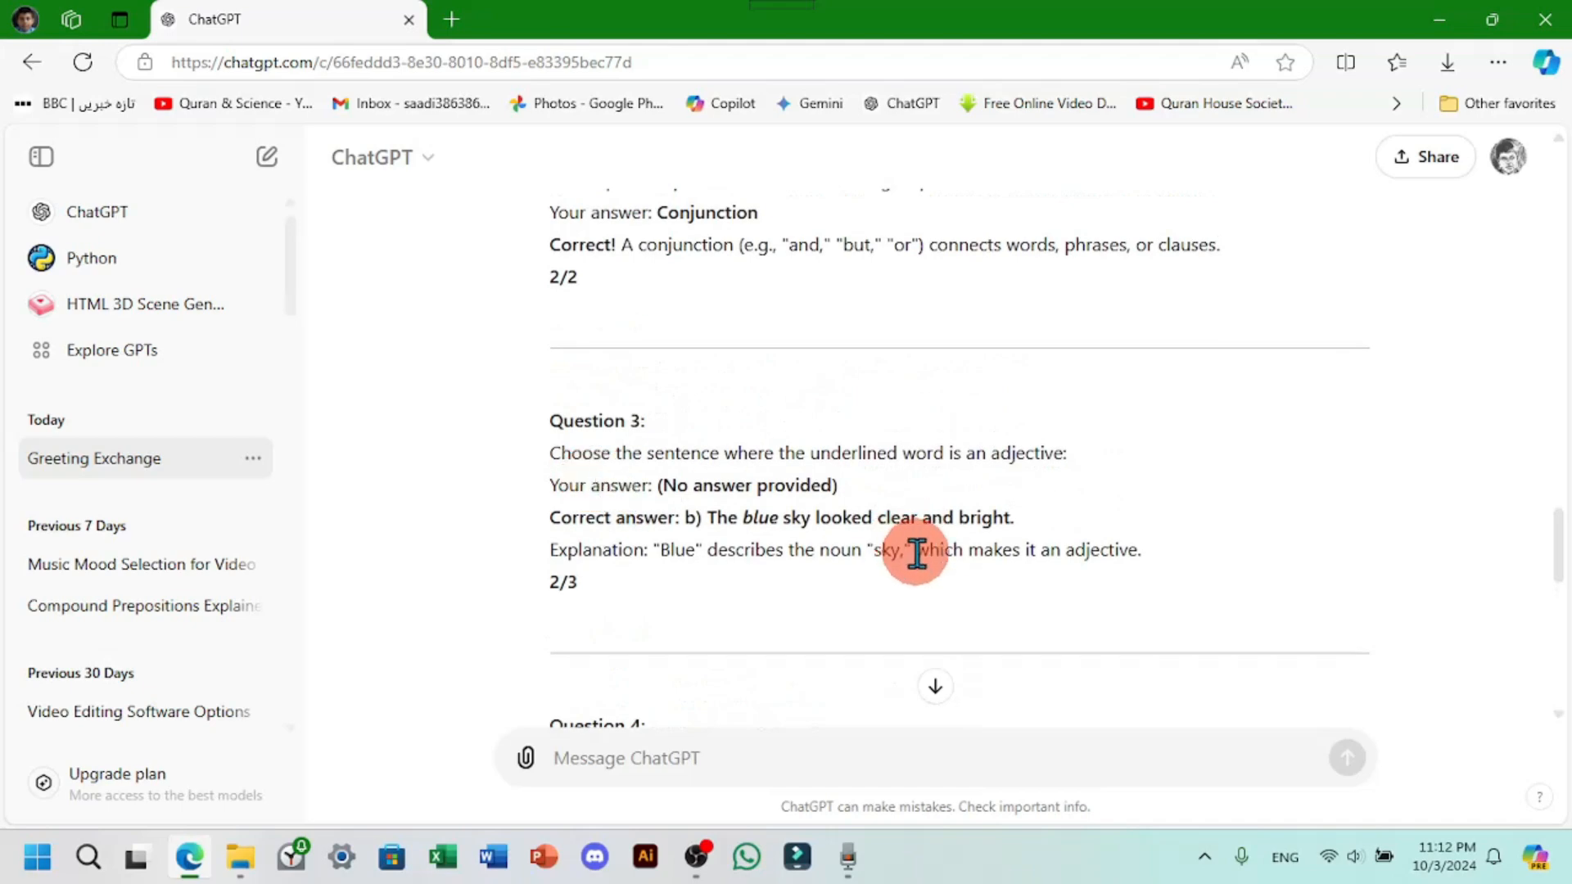
scroll(737, 557, "up", 5)
scroll(573, 483, "down", 3)
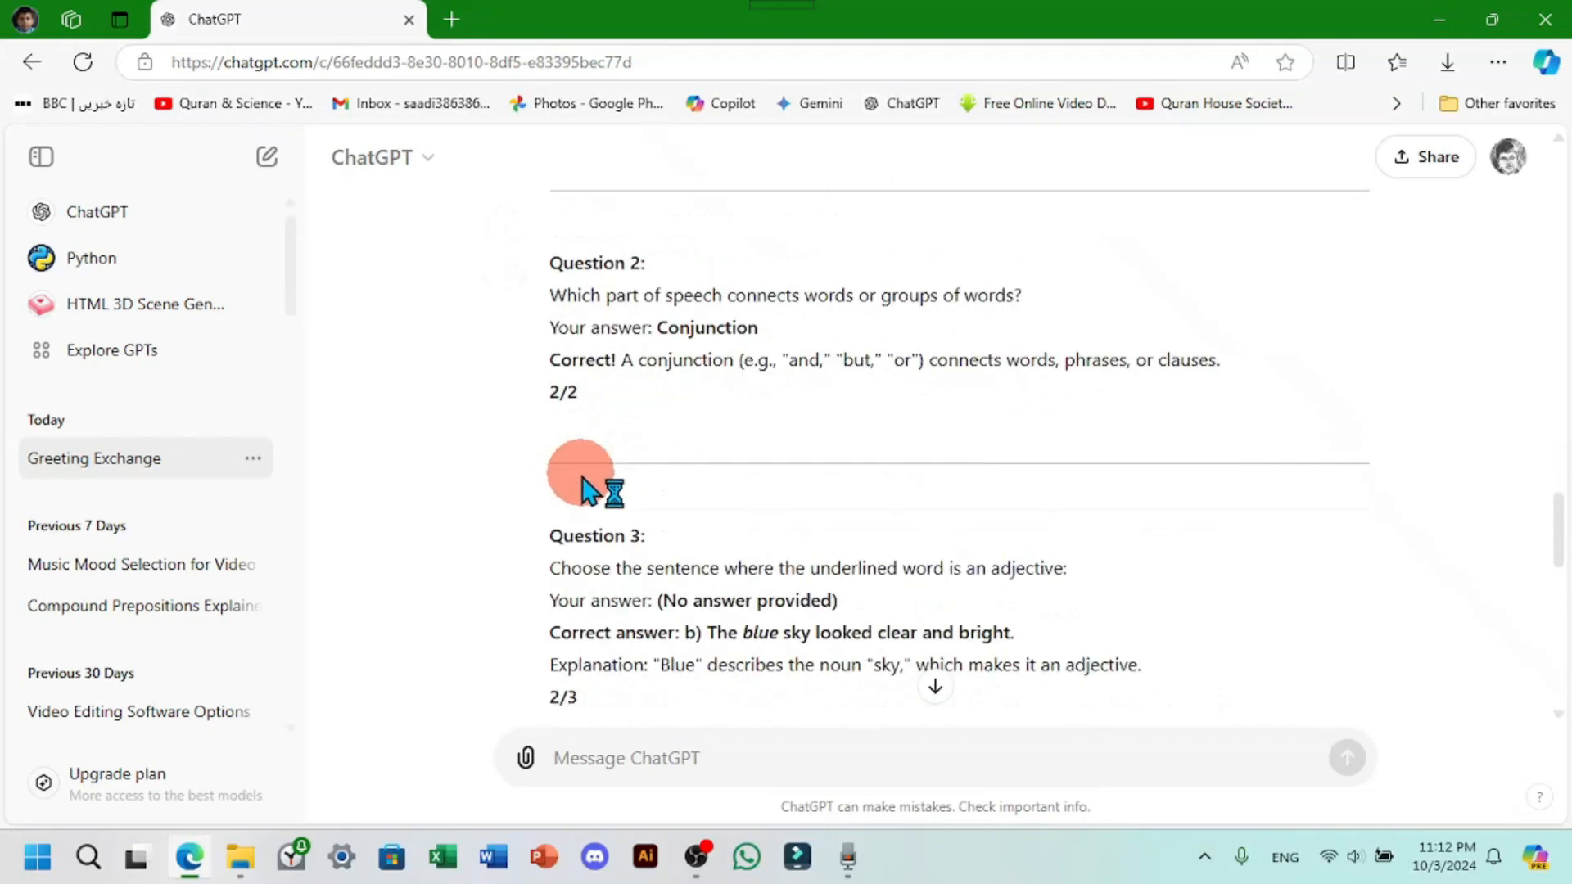
scroll(583, 491, "down", 3)
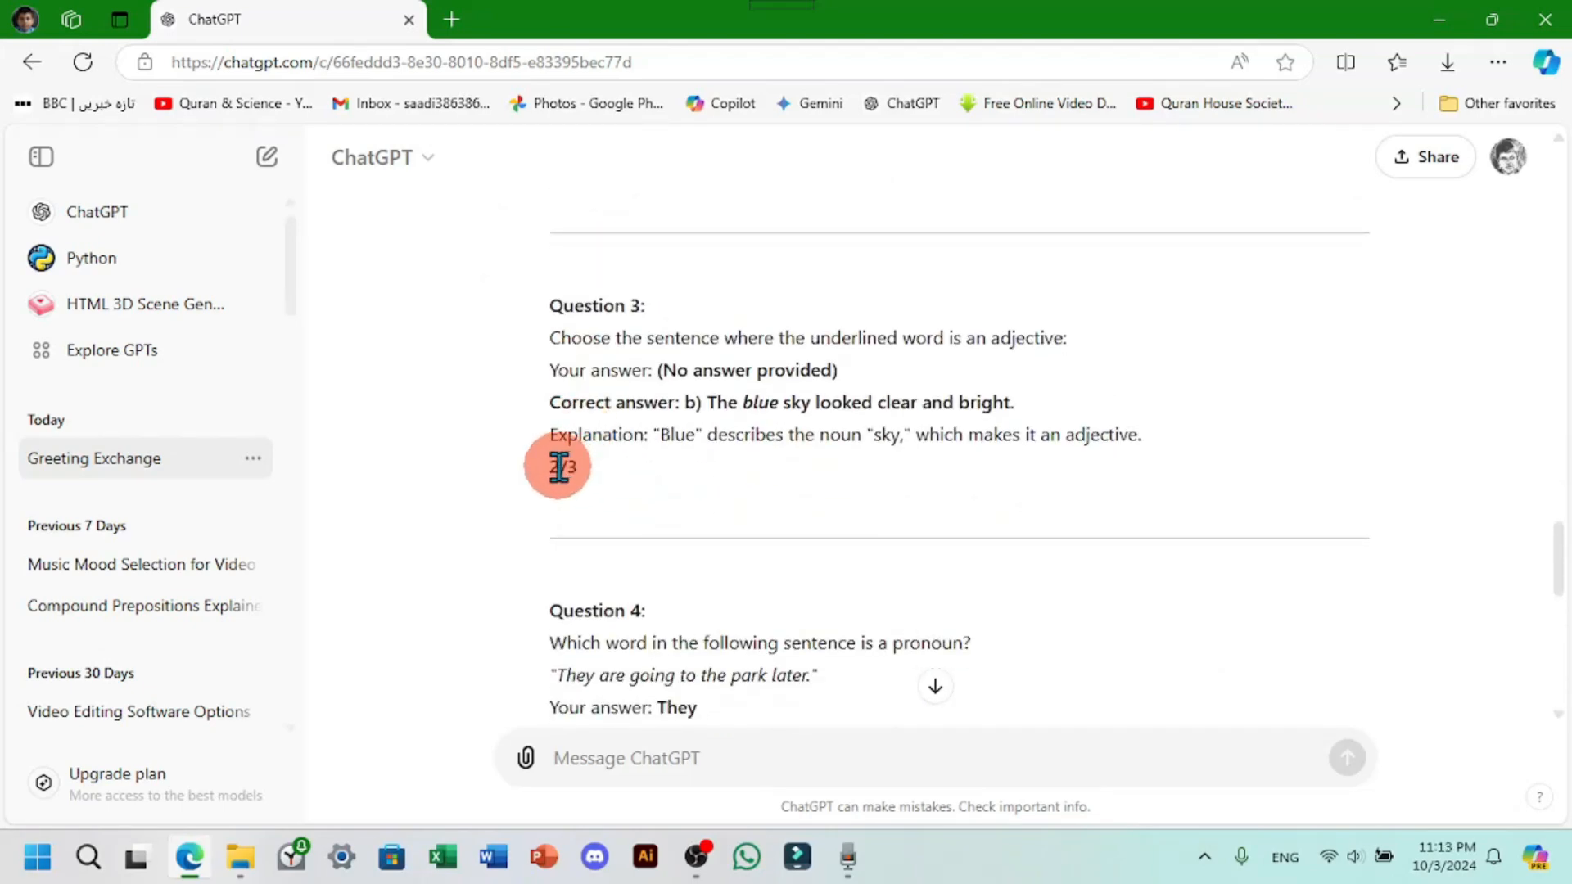
Step: Read the marking and explanations for Questions 4 and 5, through to the final score
scroll(559, 467, "down", 3)
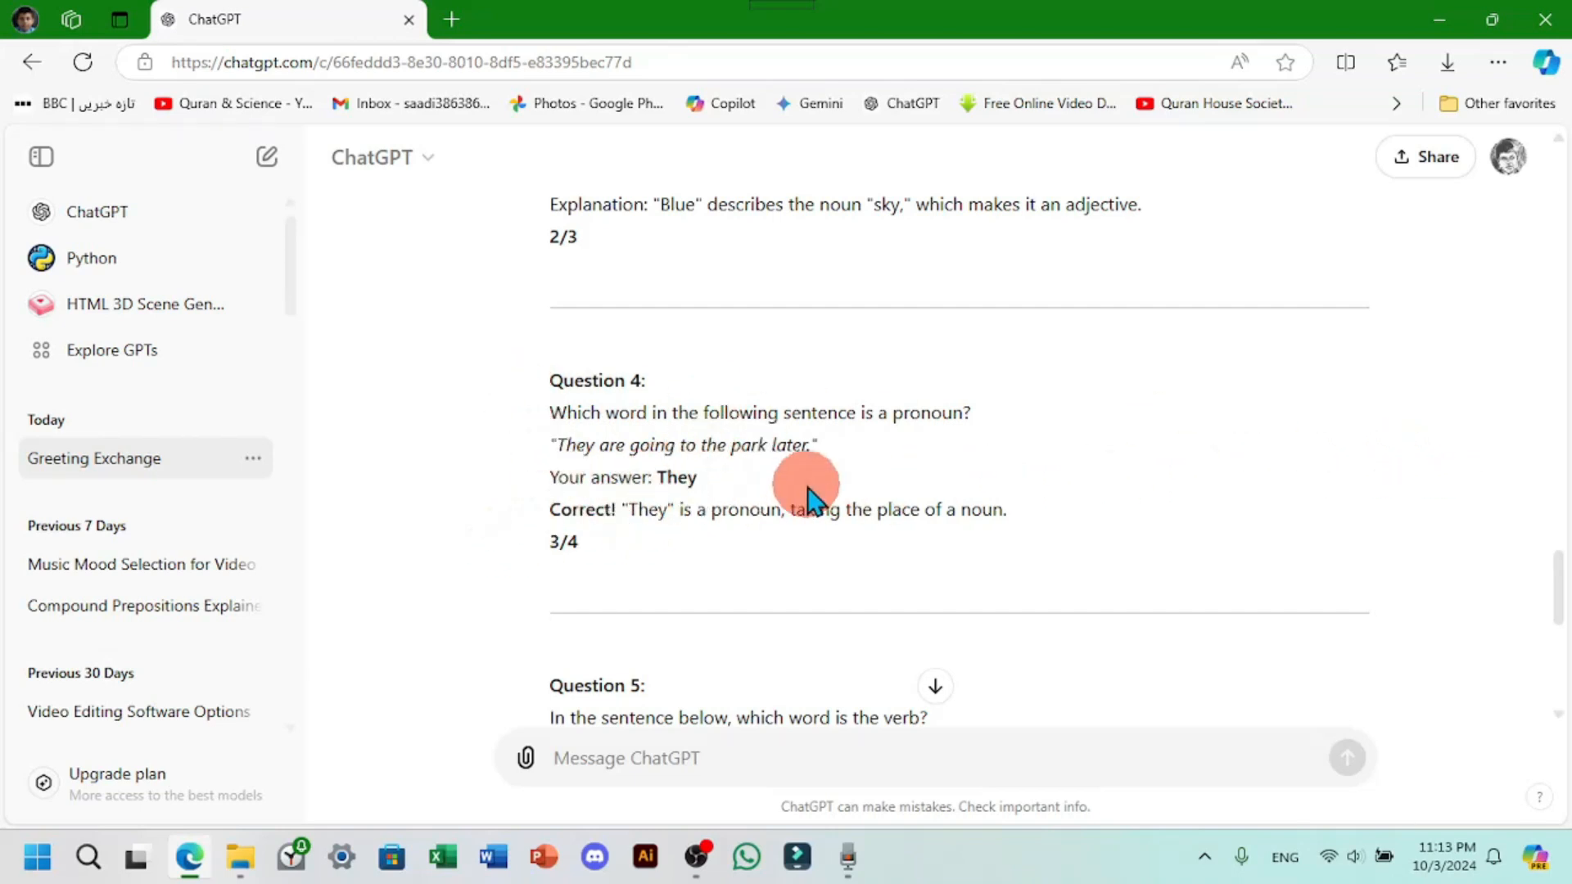
scroll(705, 549, "down", 3)
scroll(704, 557, "down", 3)
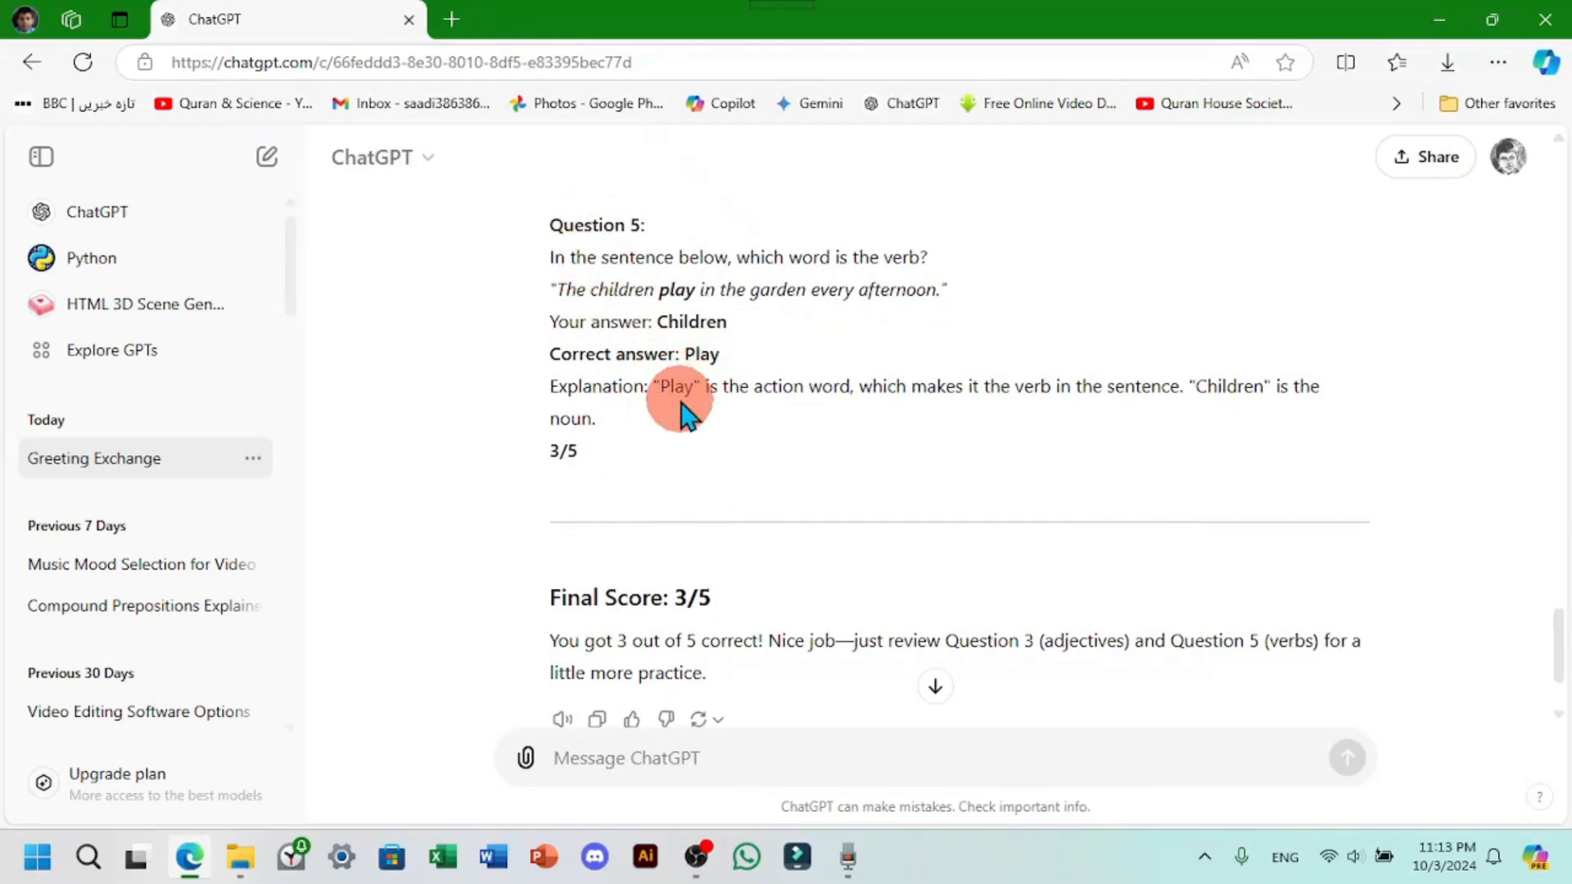
scroll(647, 377, "down", 2)
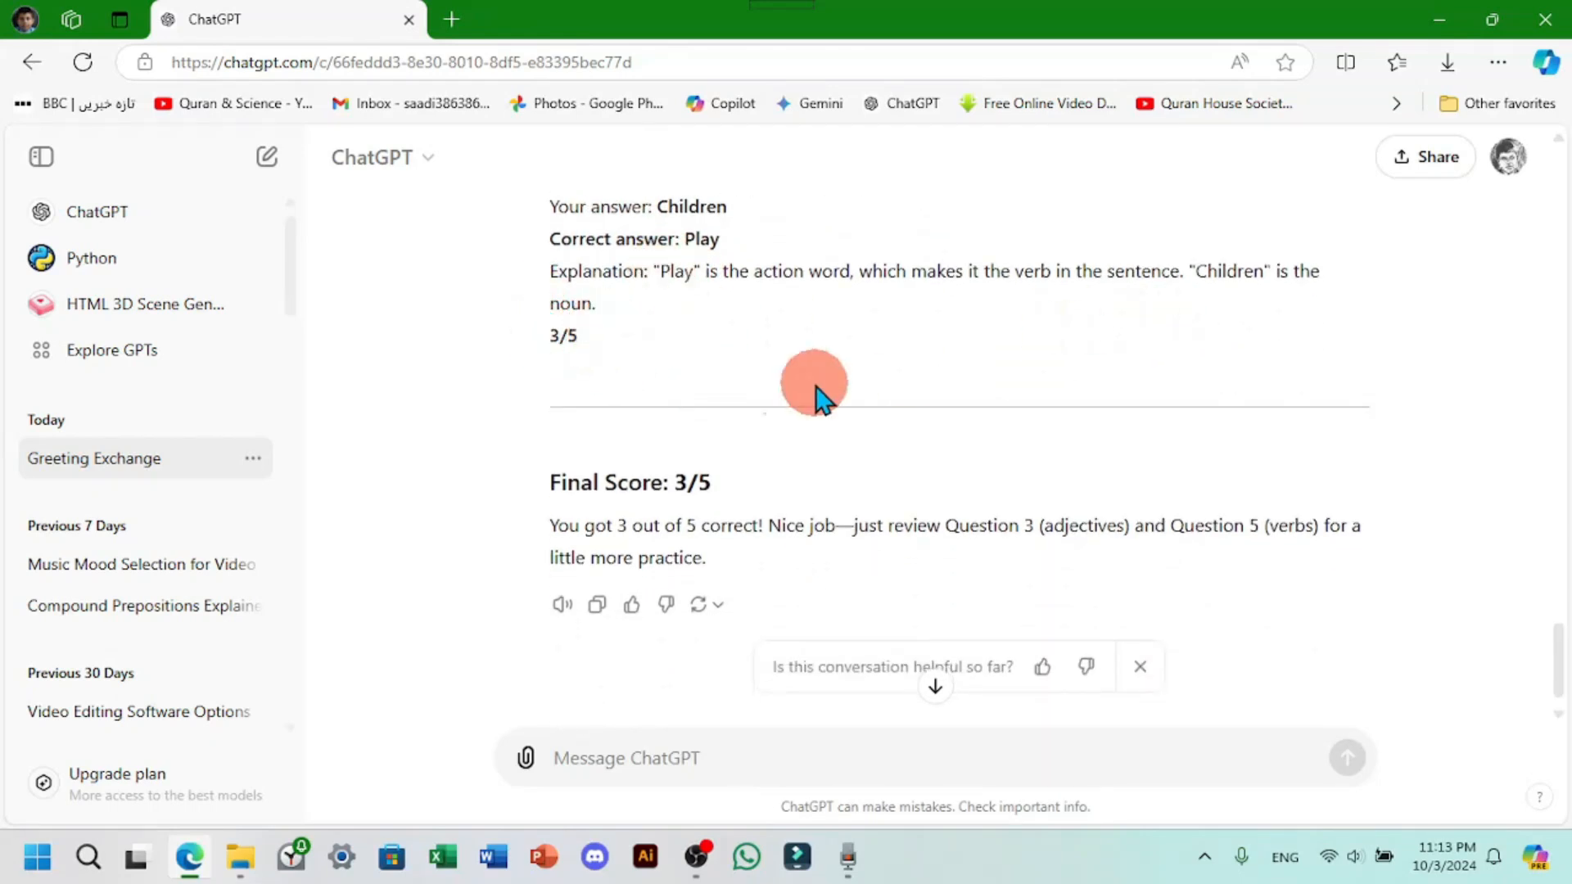
scroll(739, 410, "down", 1)
scroll(750, 434, "up", 3)
scroll(786, 598, "down", 3)
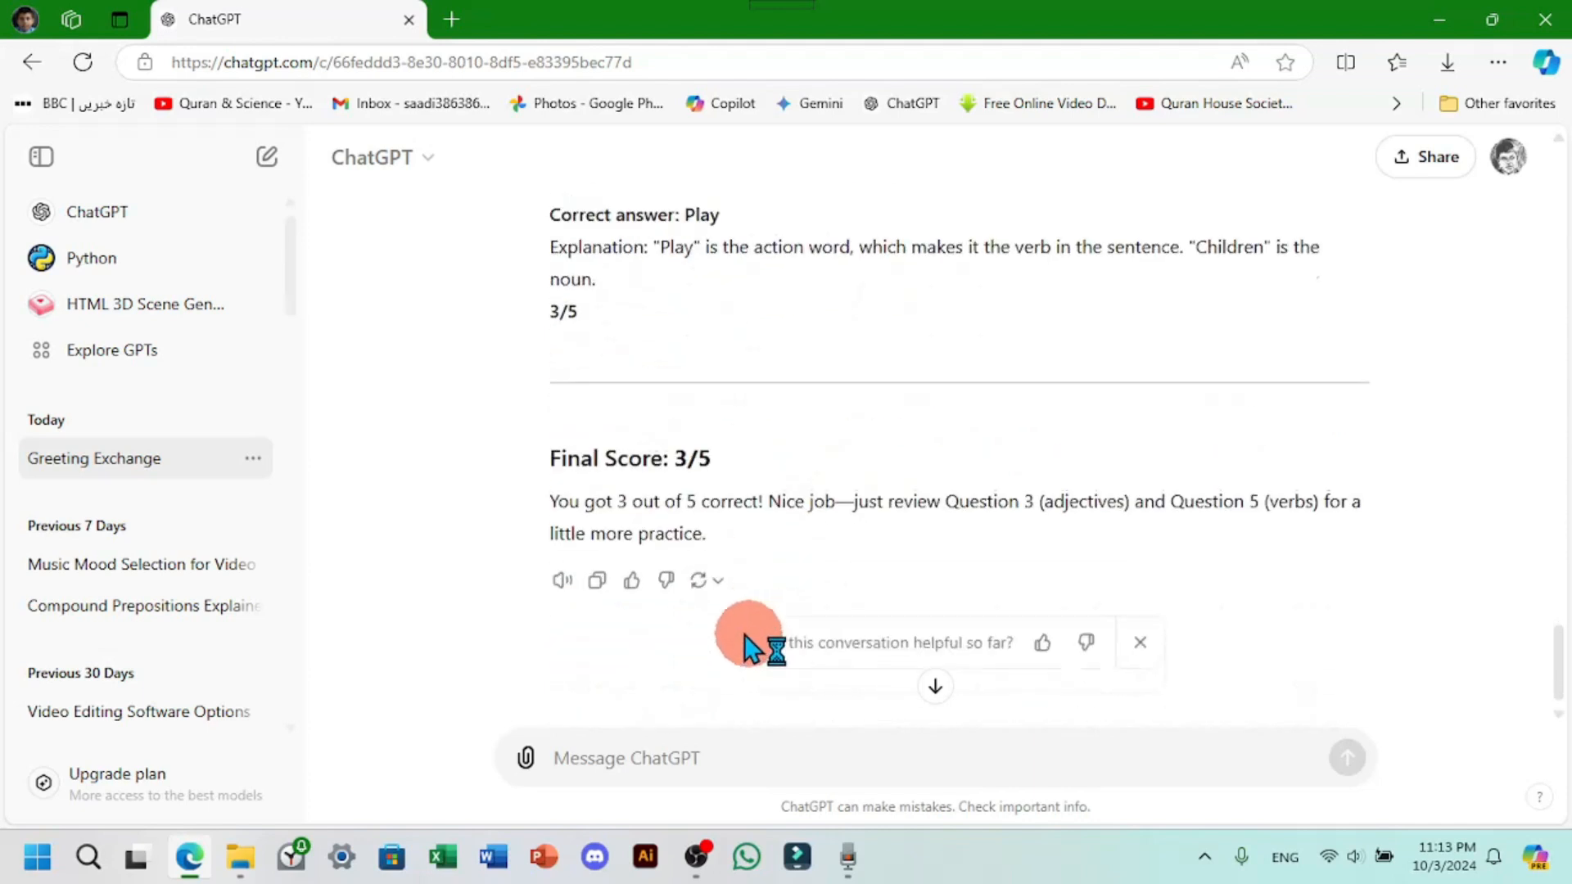
Step: Examine the final score and the closing feedback, highlighting each one
left_click_drag(555, 485, 726, 467)
left_click(684, 476)
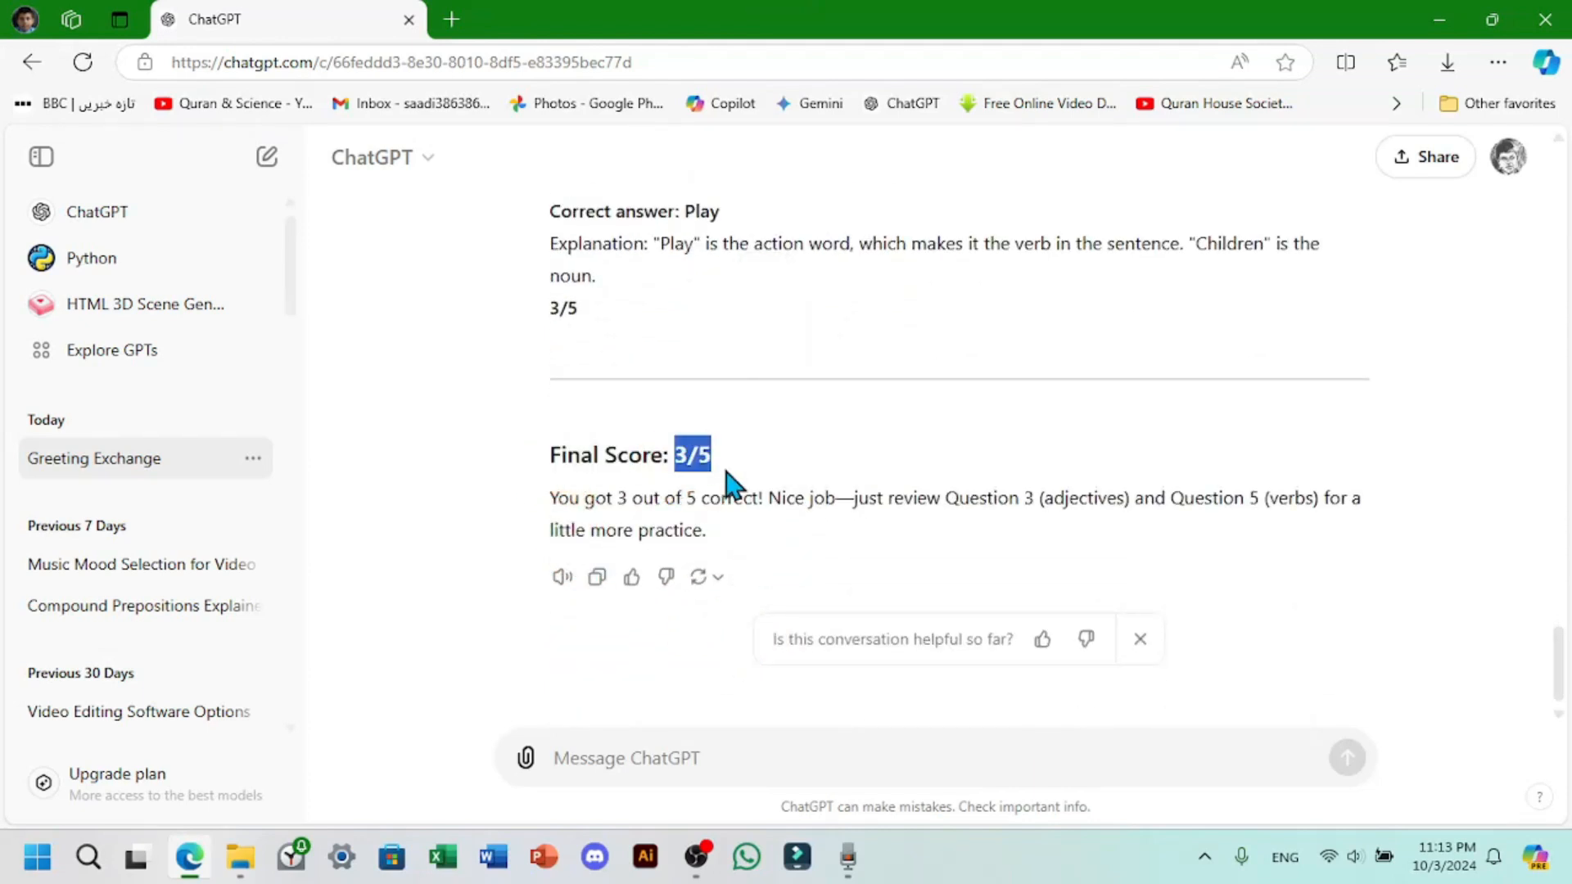
left_click_drag(731, 483, 684, 502)
left_click(604, 506)
left_click(555, 501)
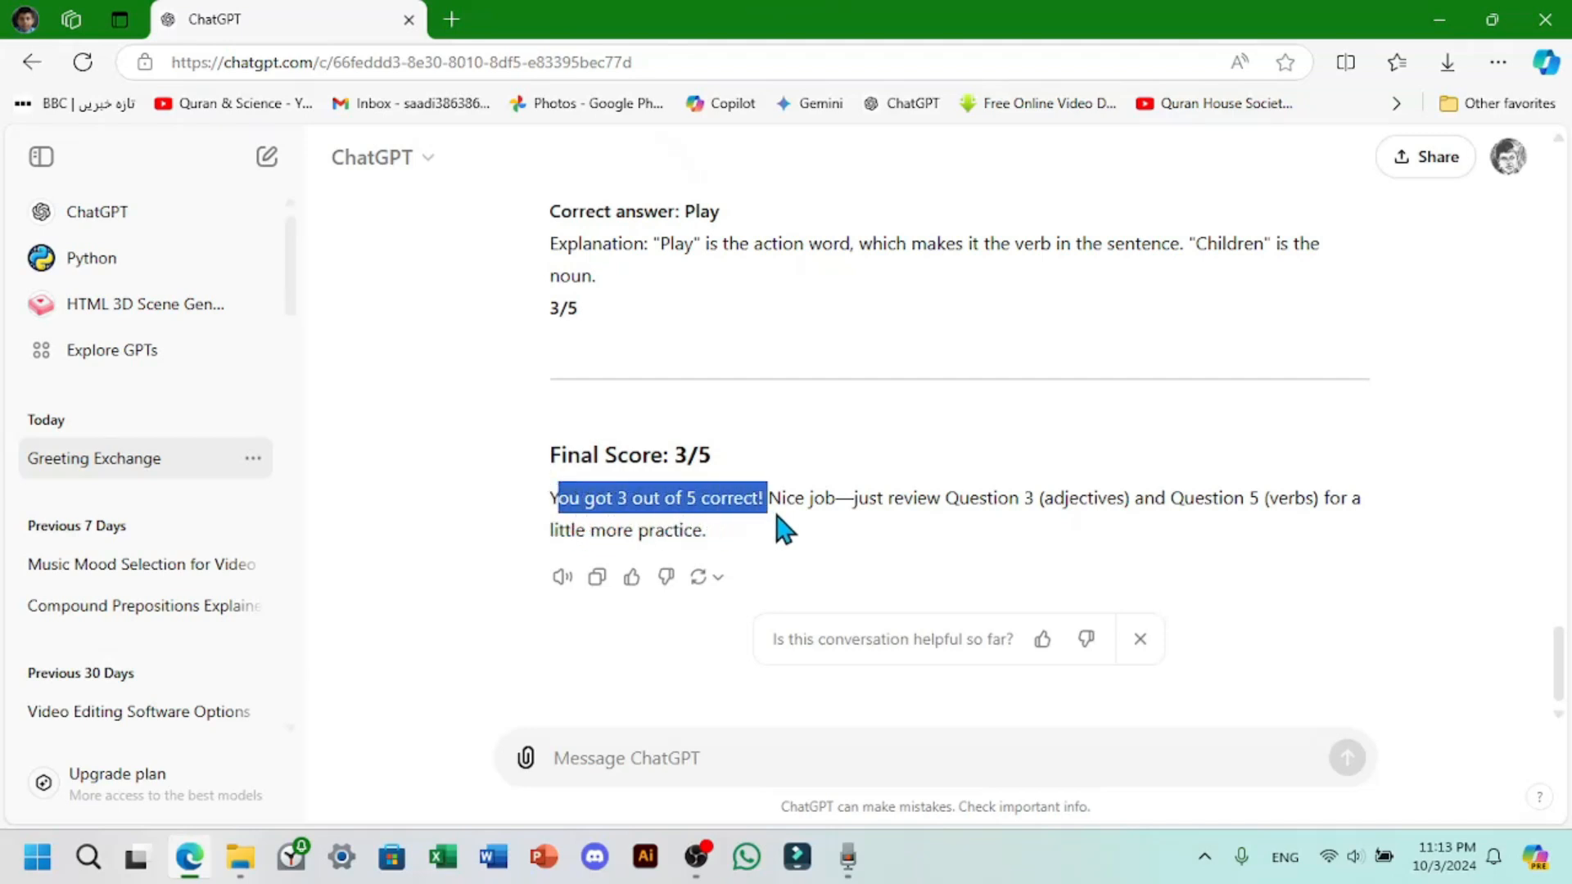
left_click_drag(784, 528, 958, 529)
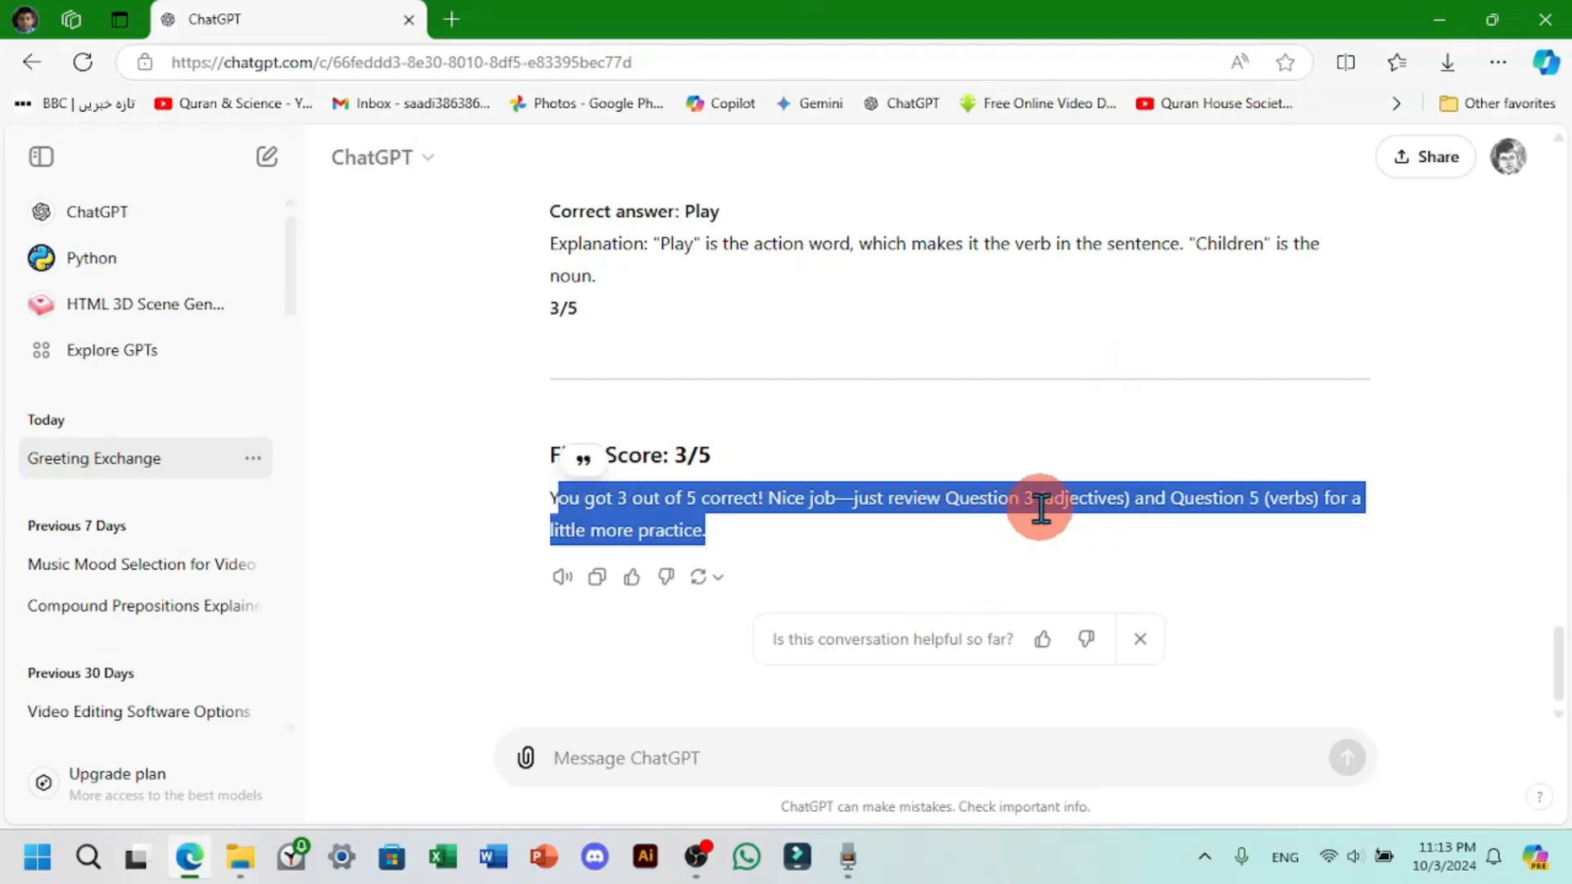
left_click(1249, 527)
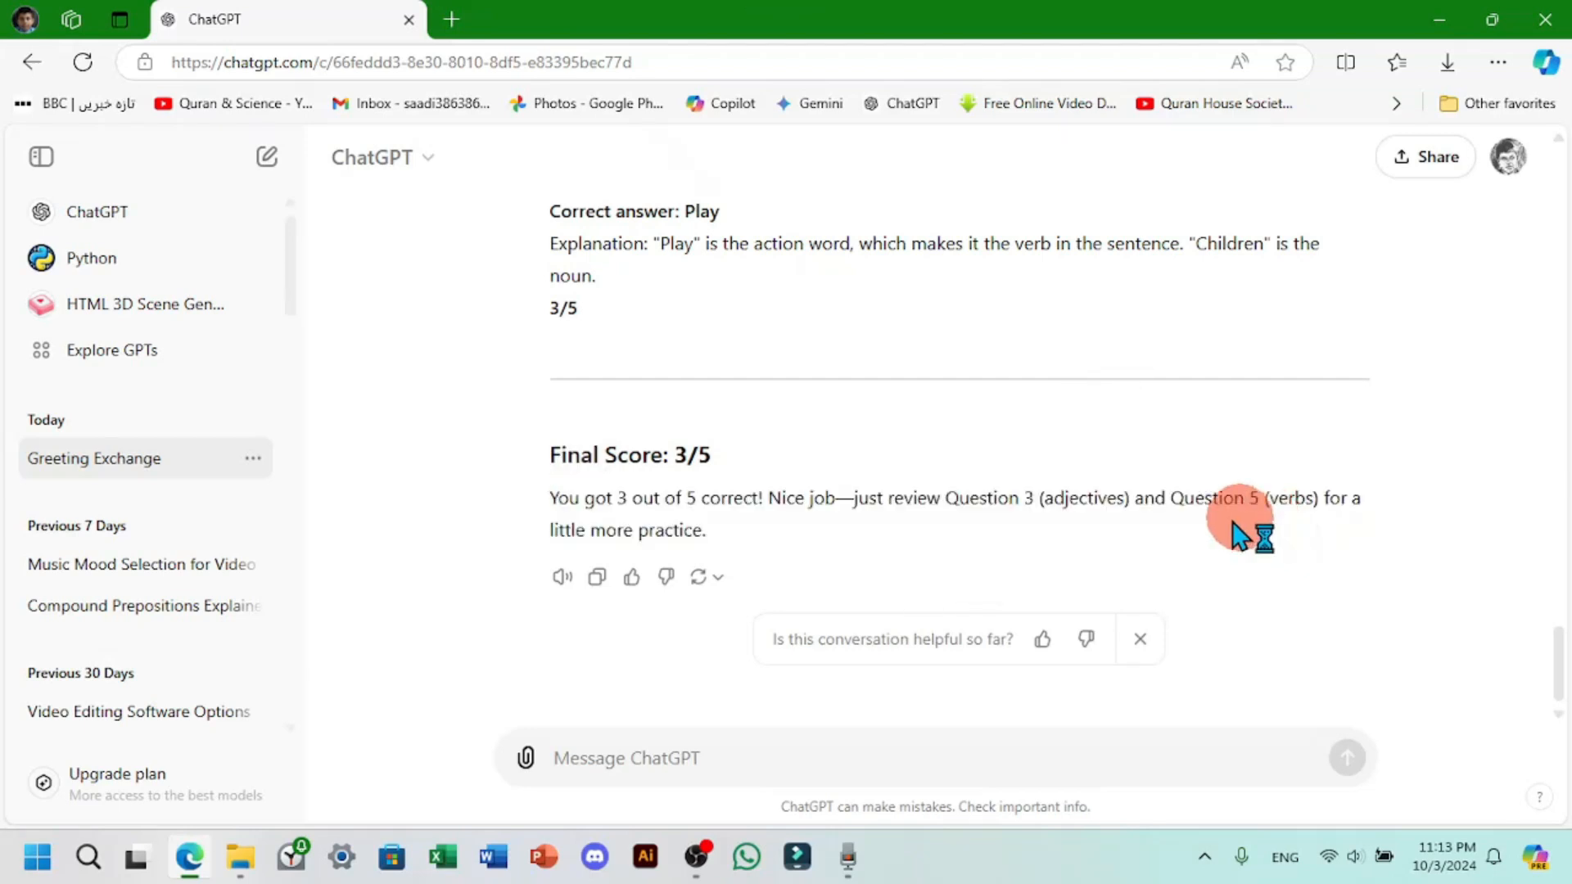
Step: Go back over the corrections from Question 1 down to the final score
left_click(1086, 640)
scroll(969, 684, "up", 15)
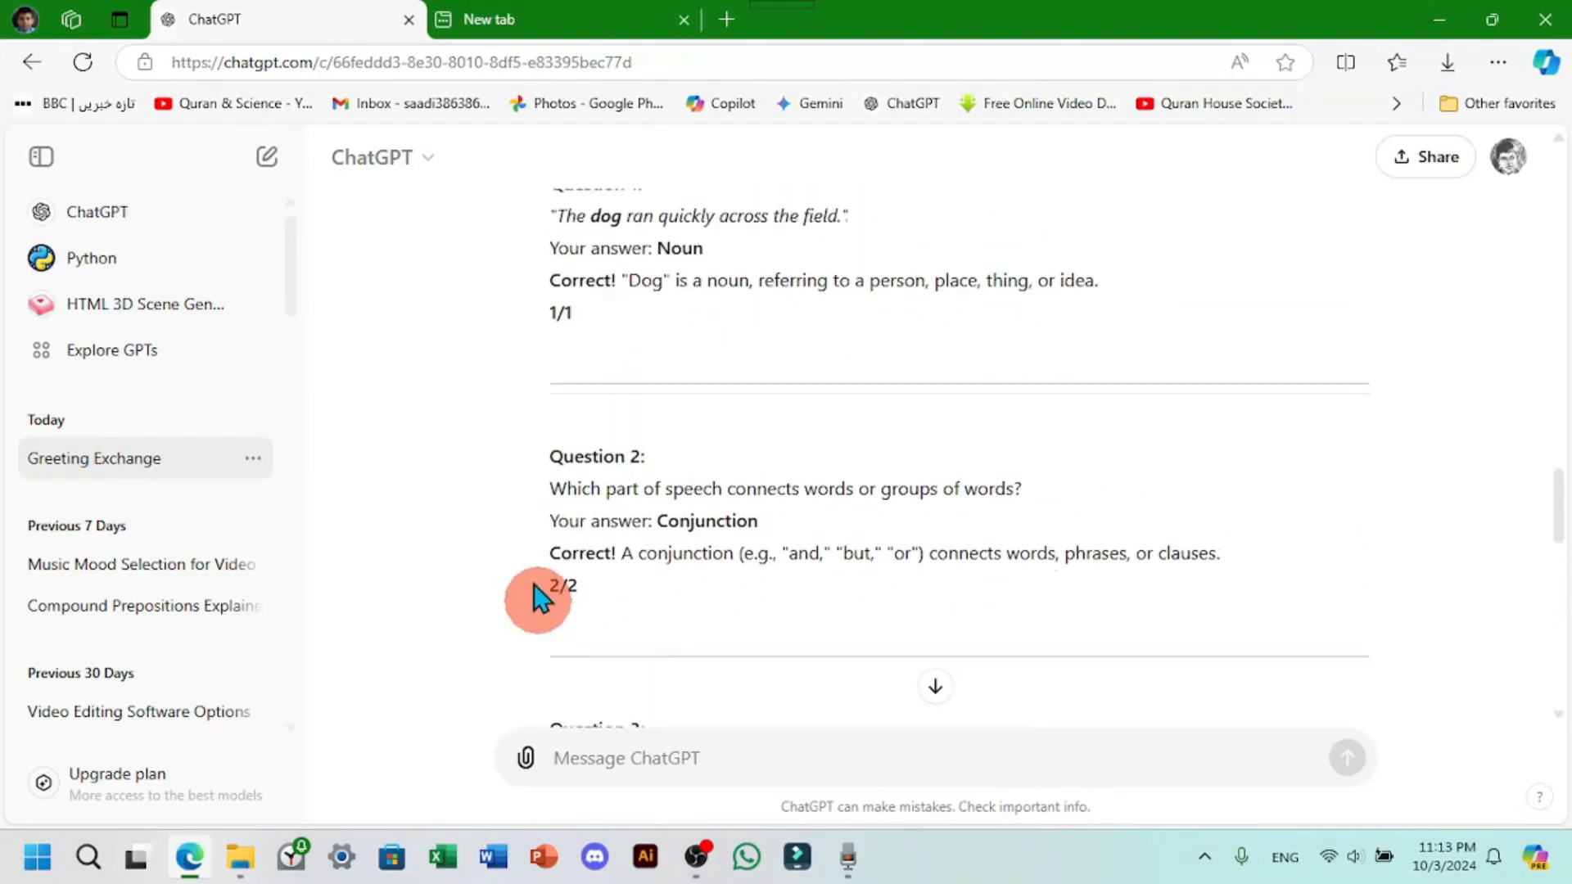
scroll(541, 565, "up", 6)
scroll(557, 540, "down", 4)
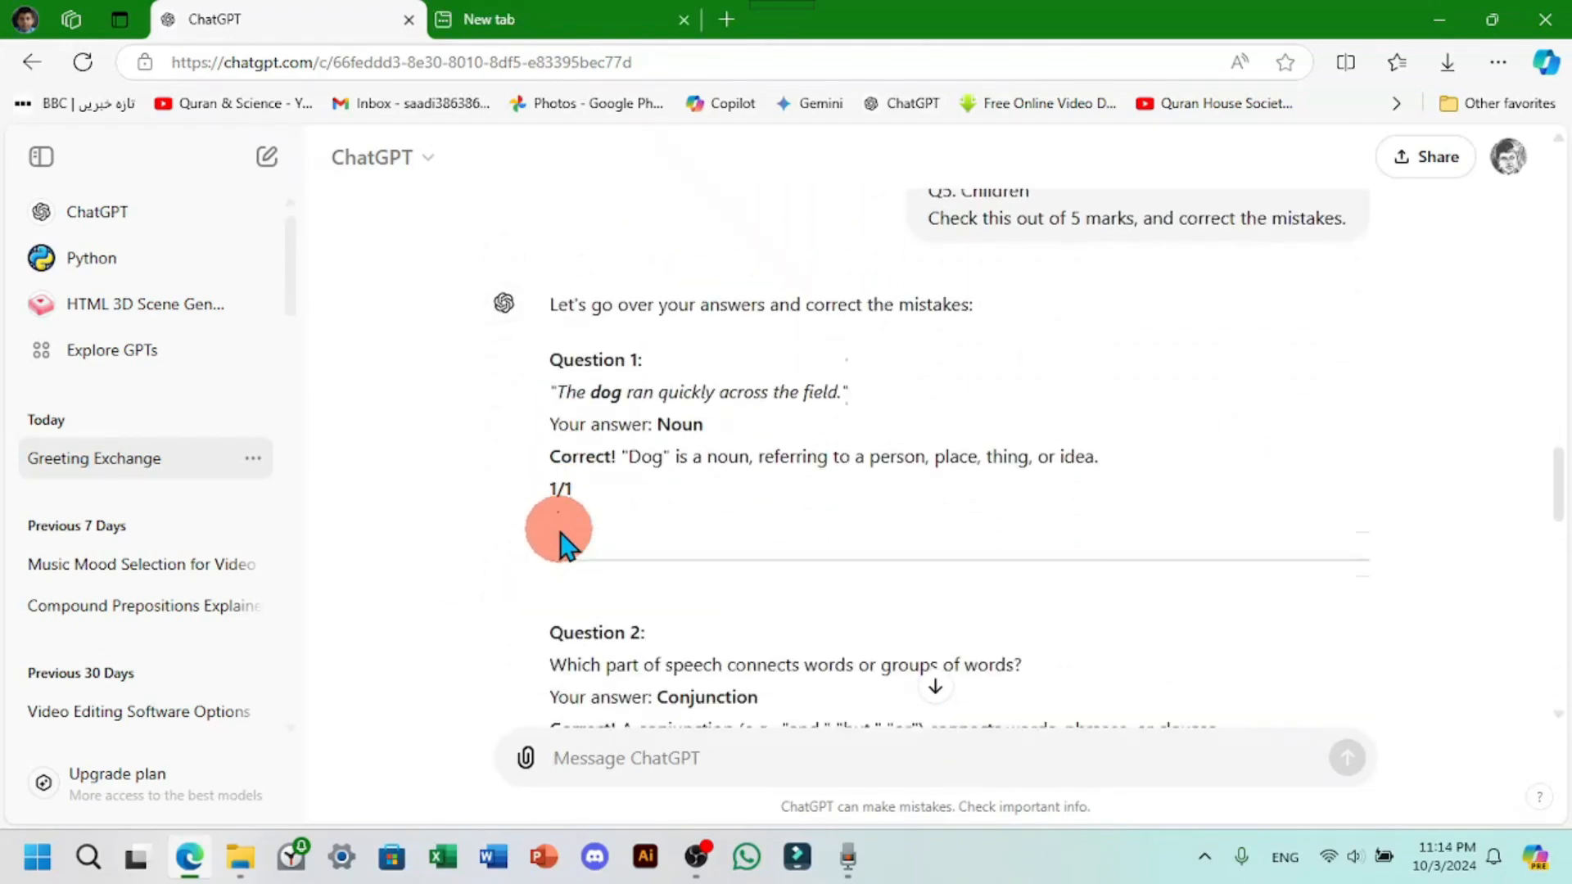
scroll(564, 544, "down", 15)
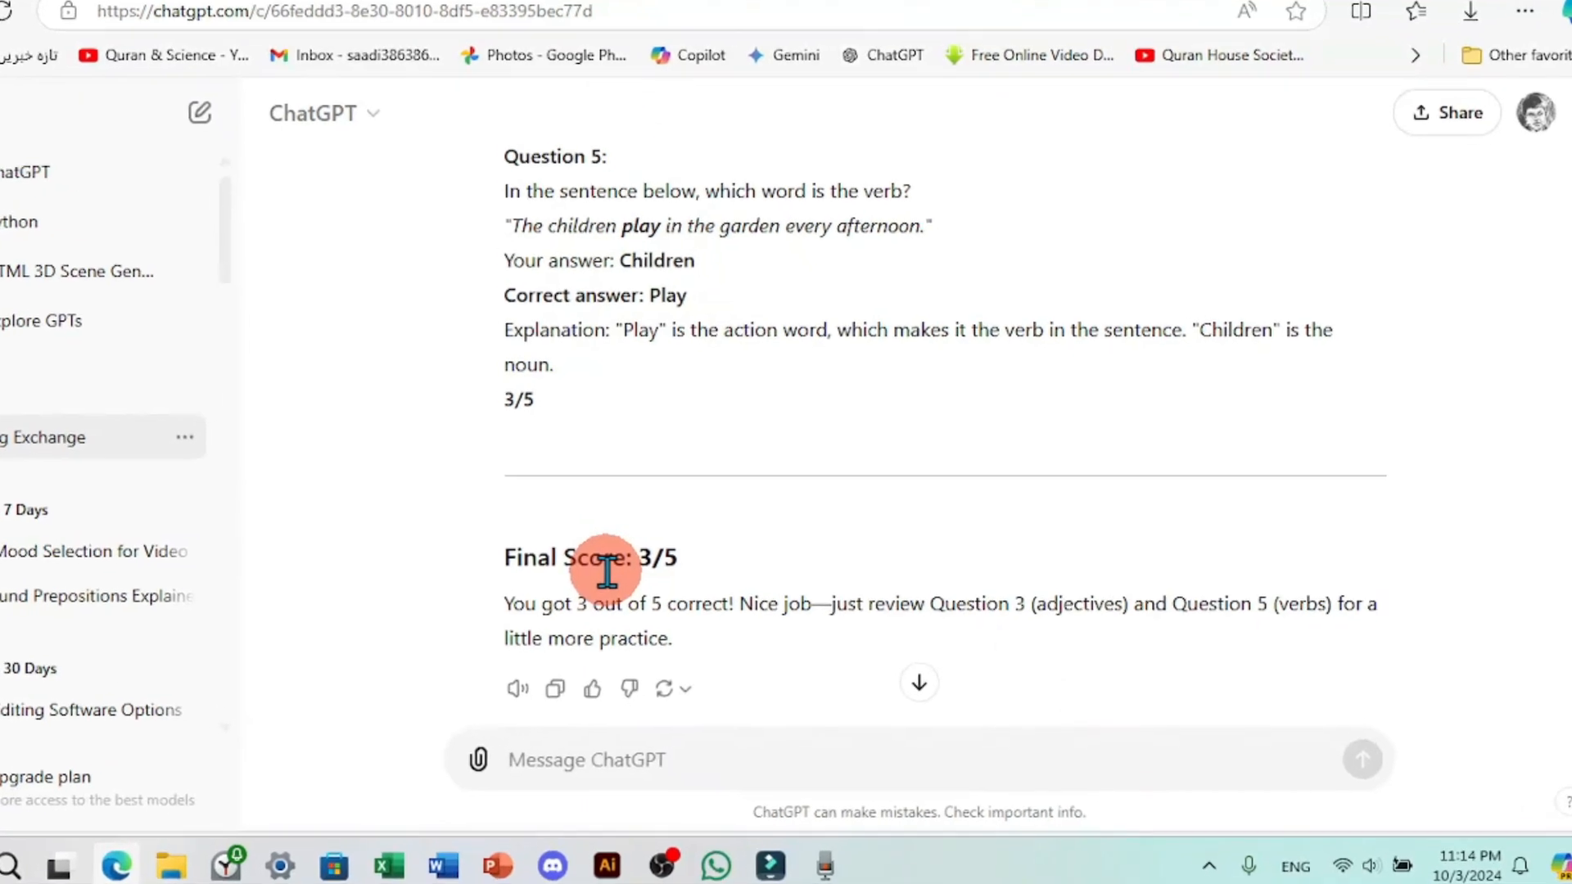
scroll(491, 528, "up", 5)
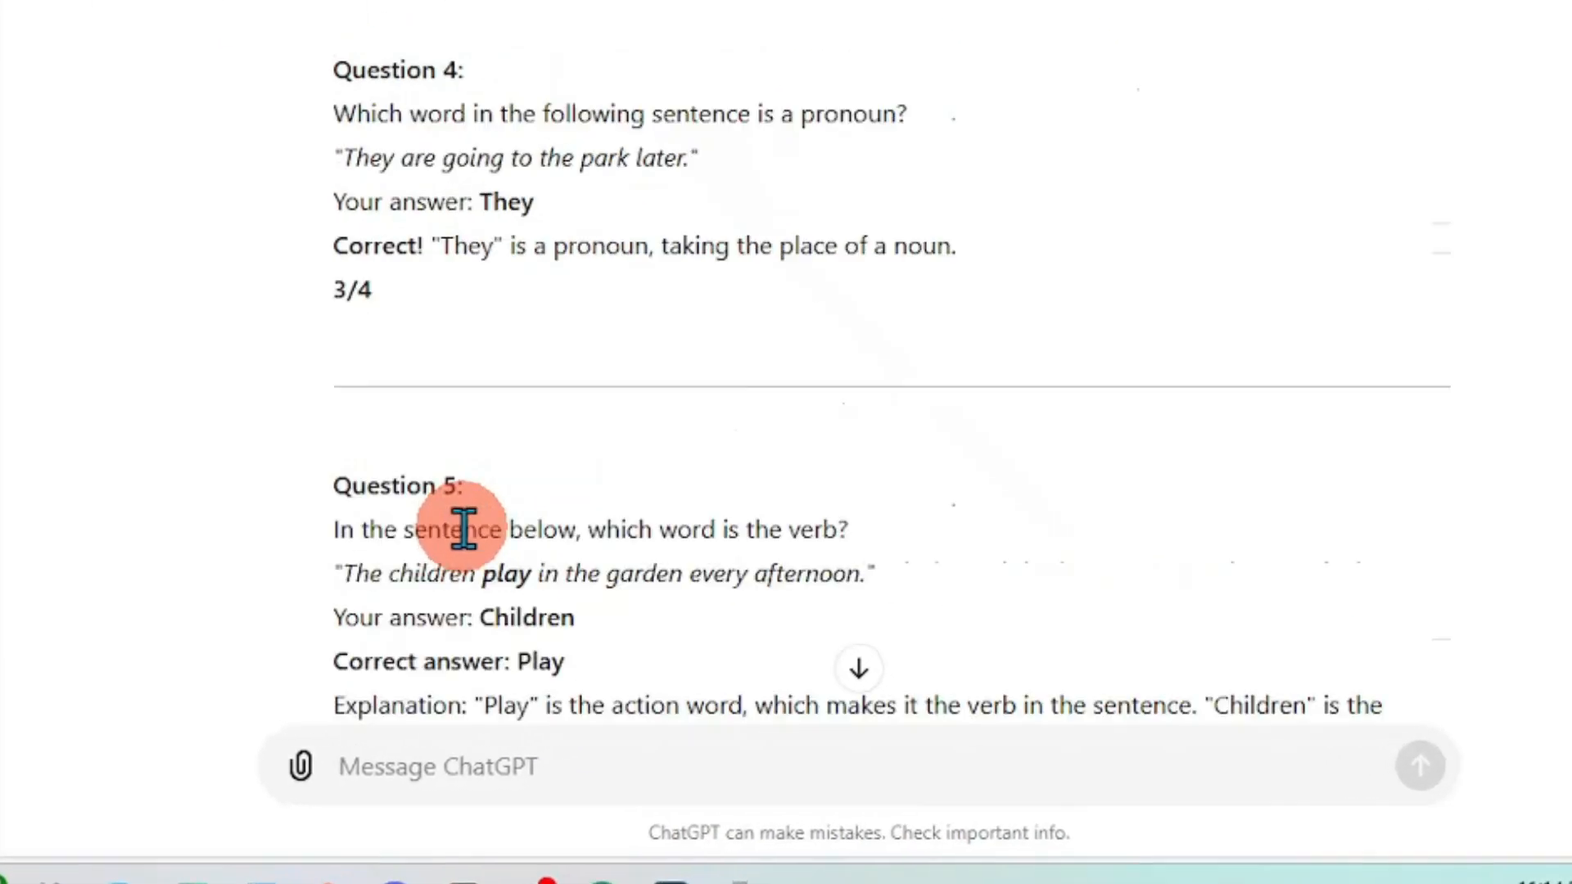
scroll(434, 524, "down", 6)
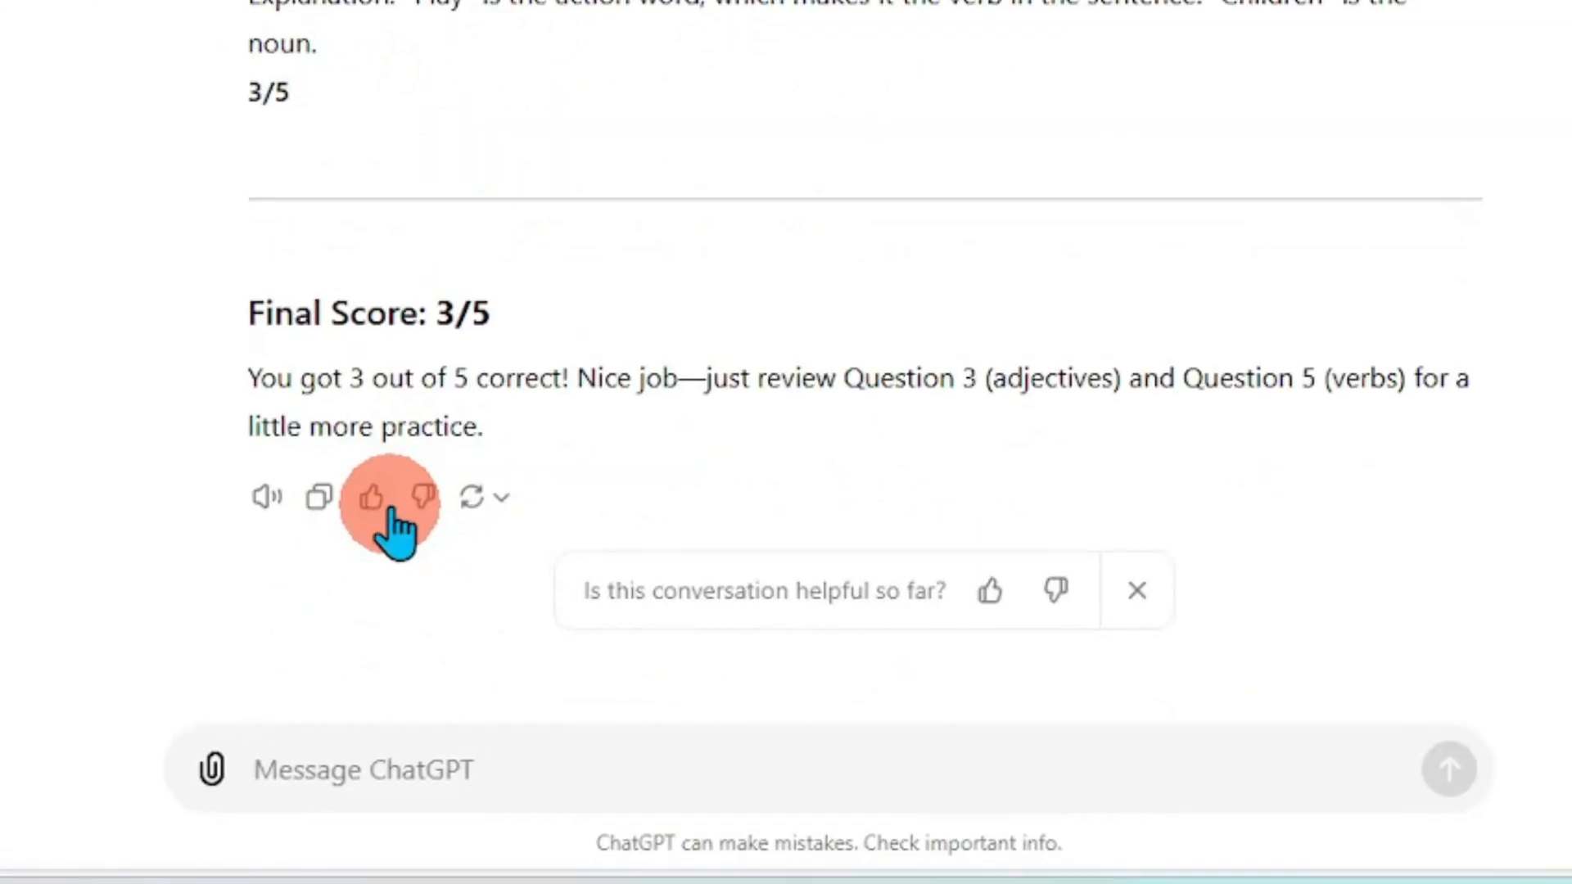
Step: Send "Create a table and give the questions, my provided answers, the correct answers, the marks, the mistakes, the remarks, and everything, to summarize this whole story"
type("Cr")
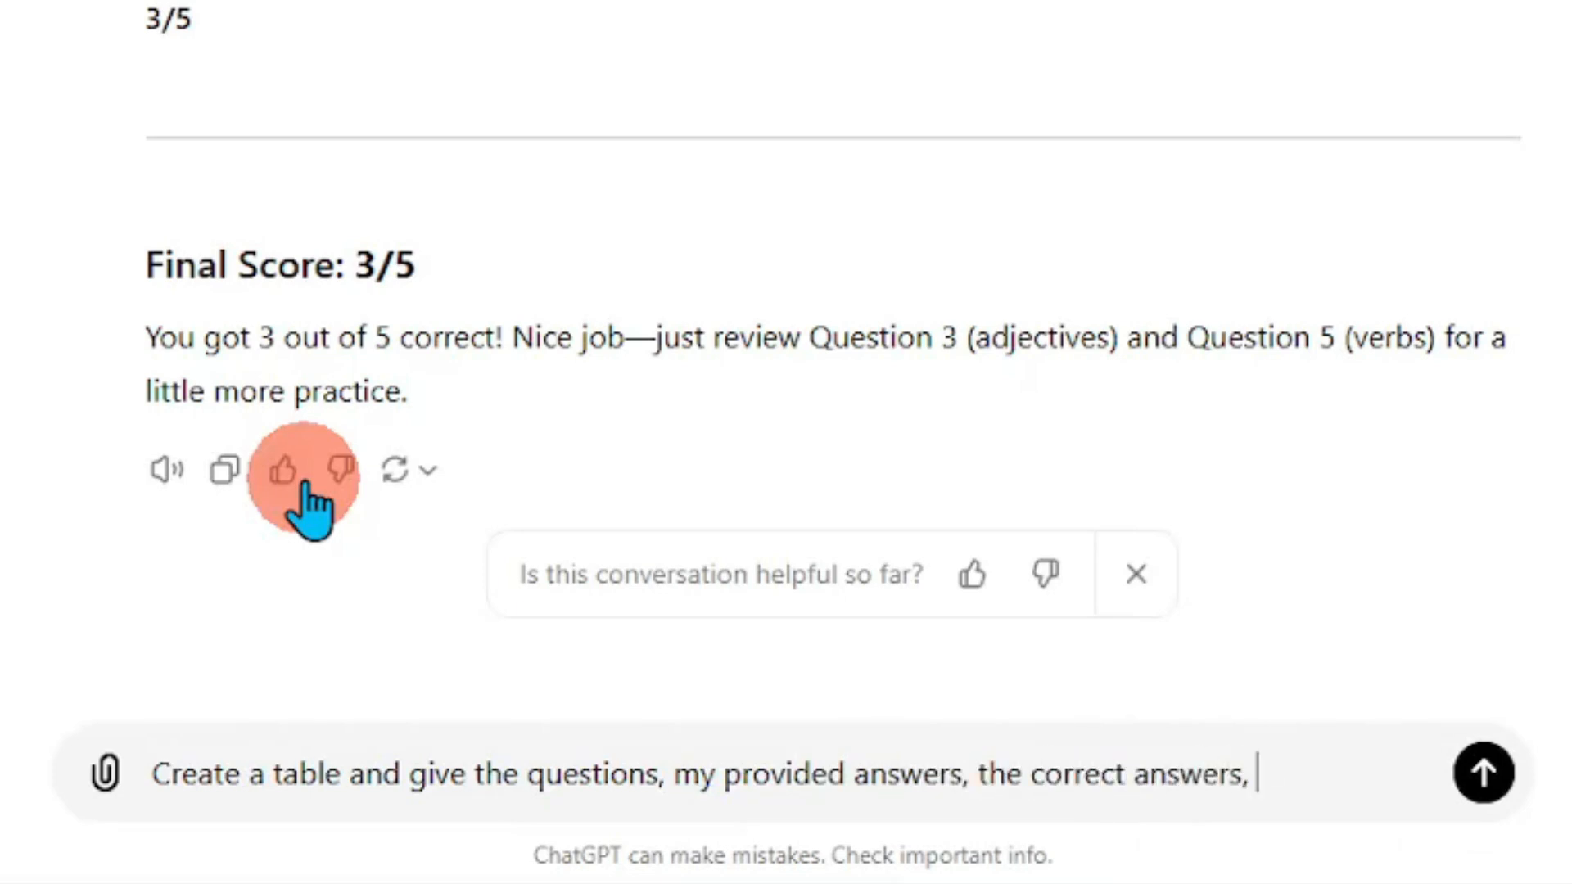
type("the mar")
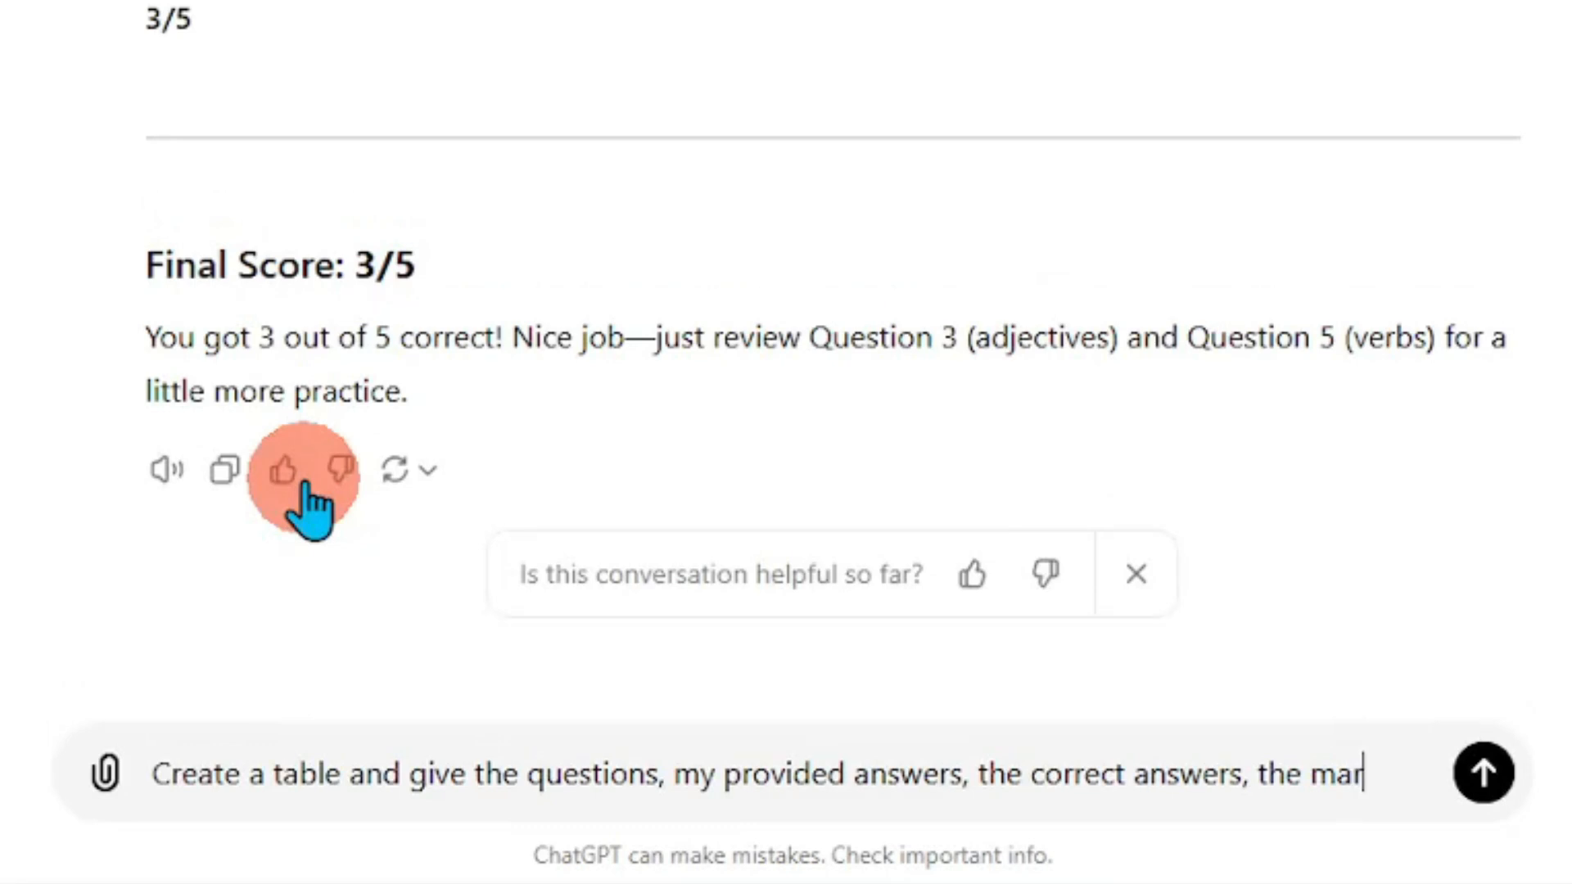
type("ks, the")
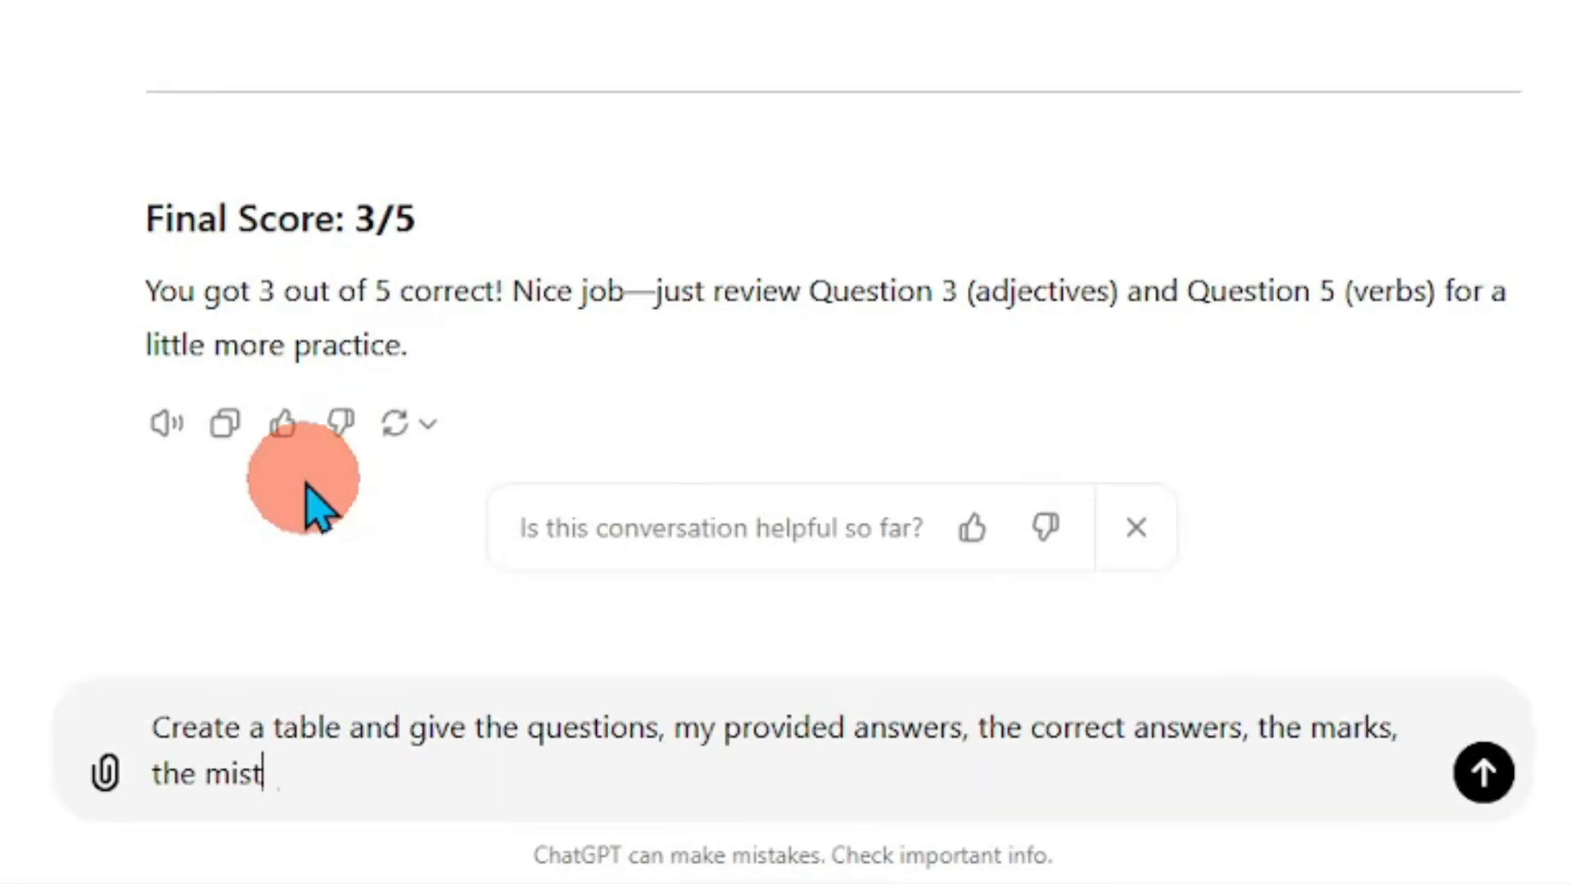
type(" mistakes, the")
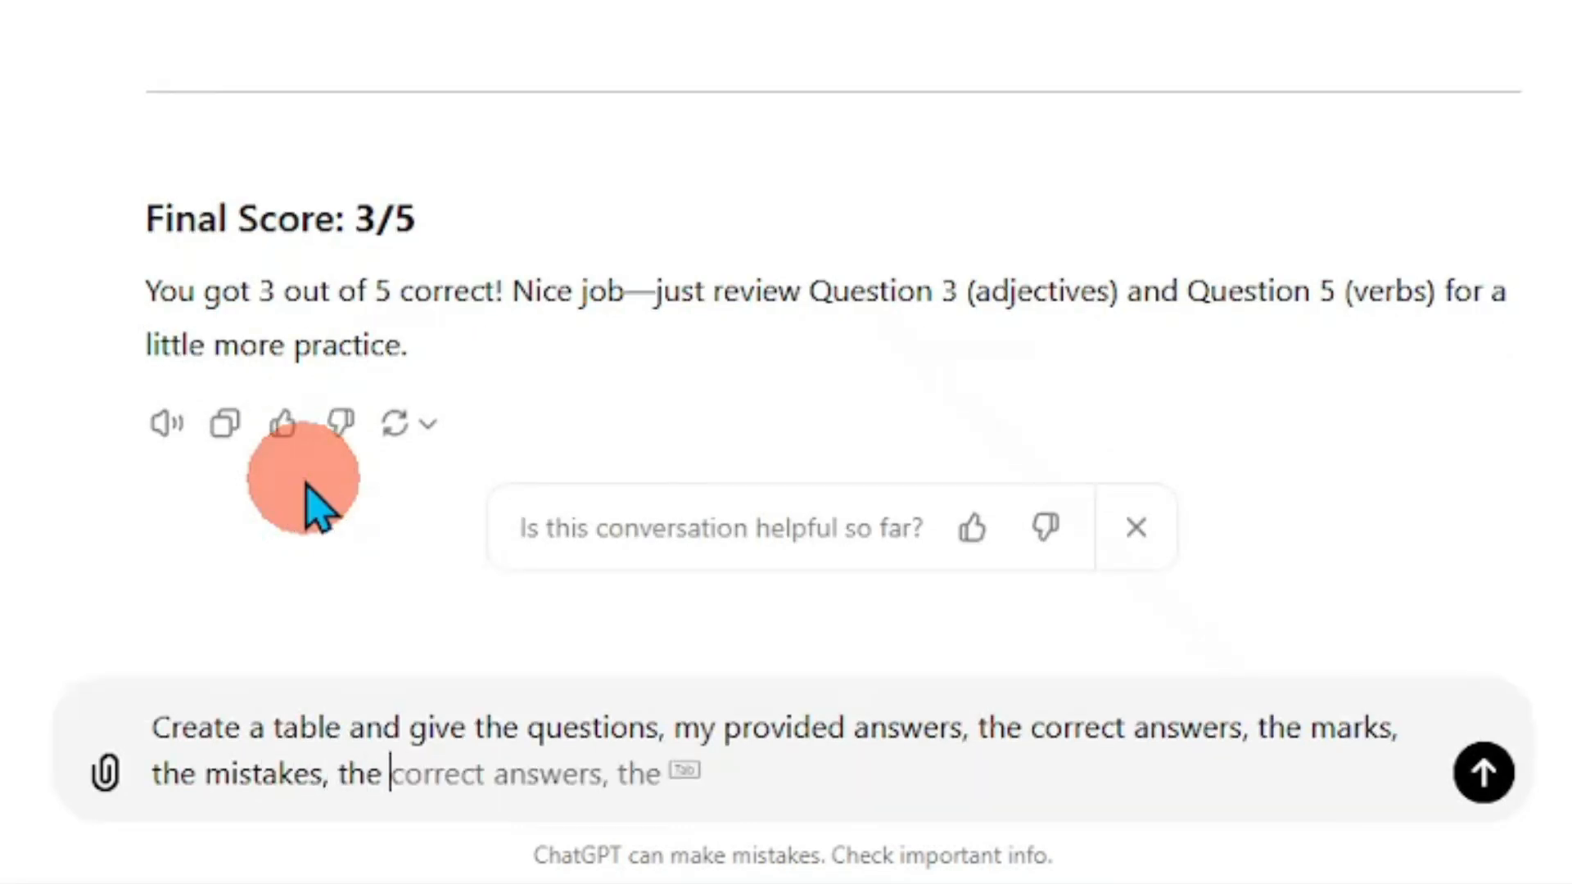
type(" remarks")
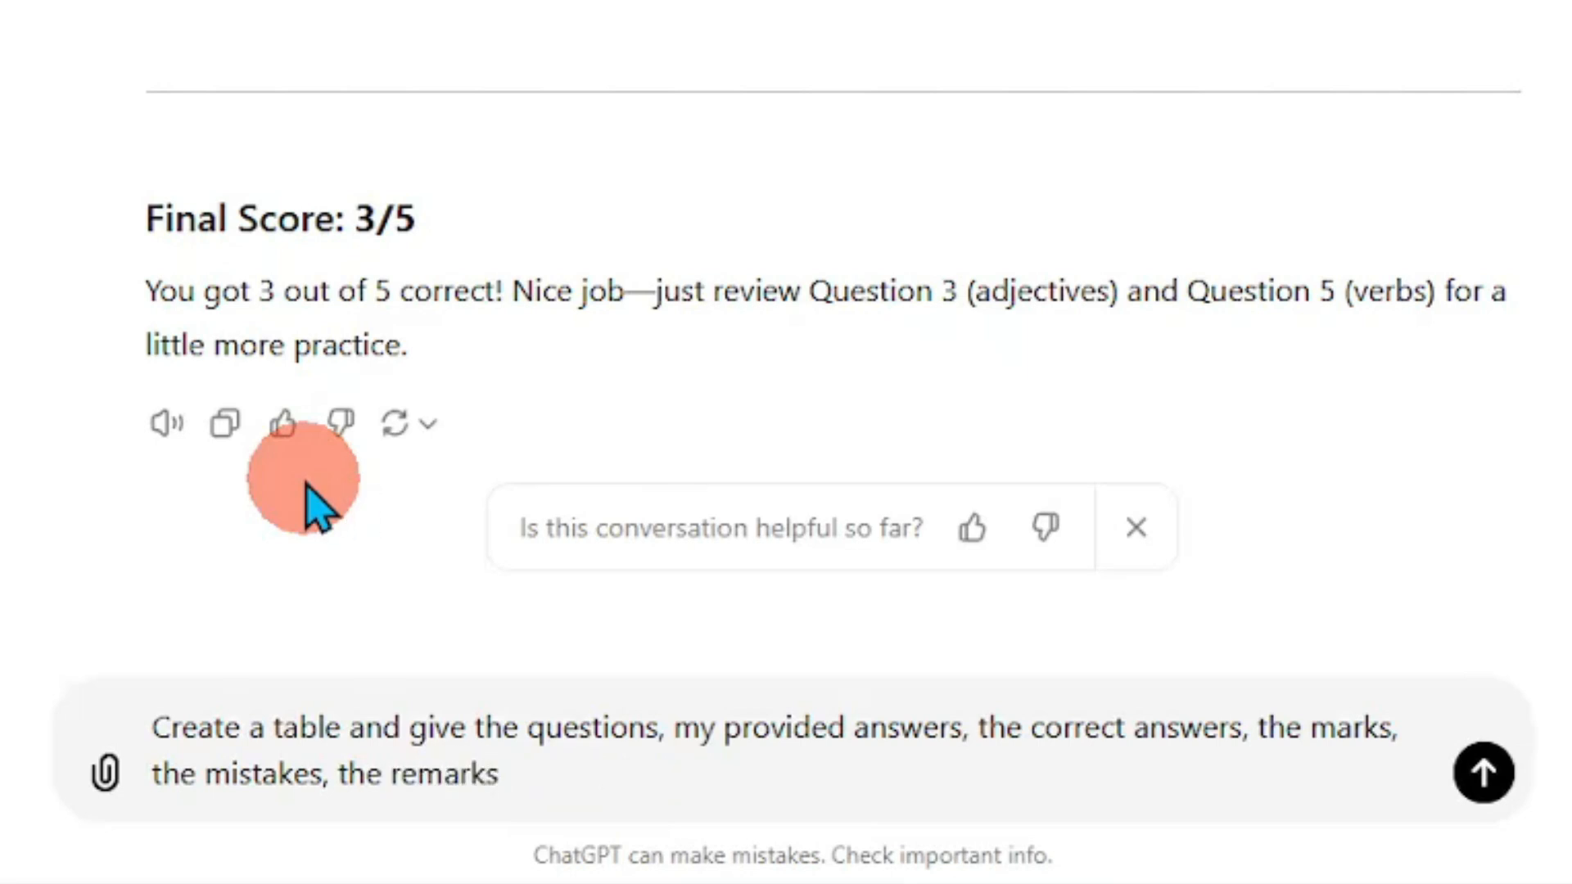
type(", and")
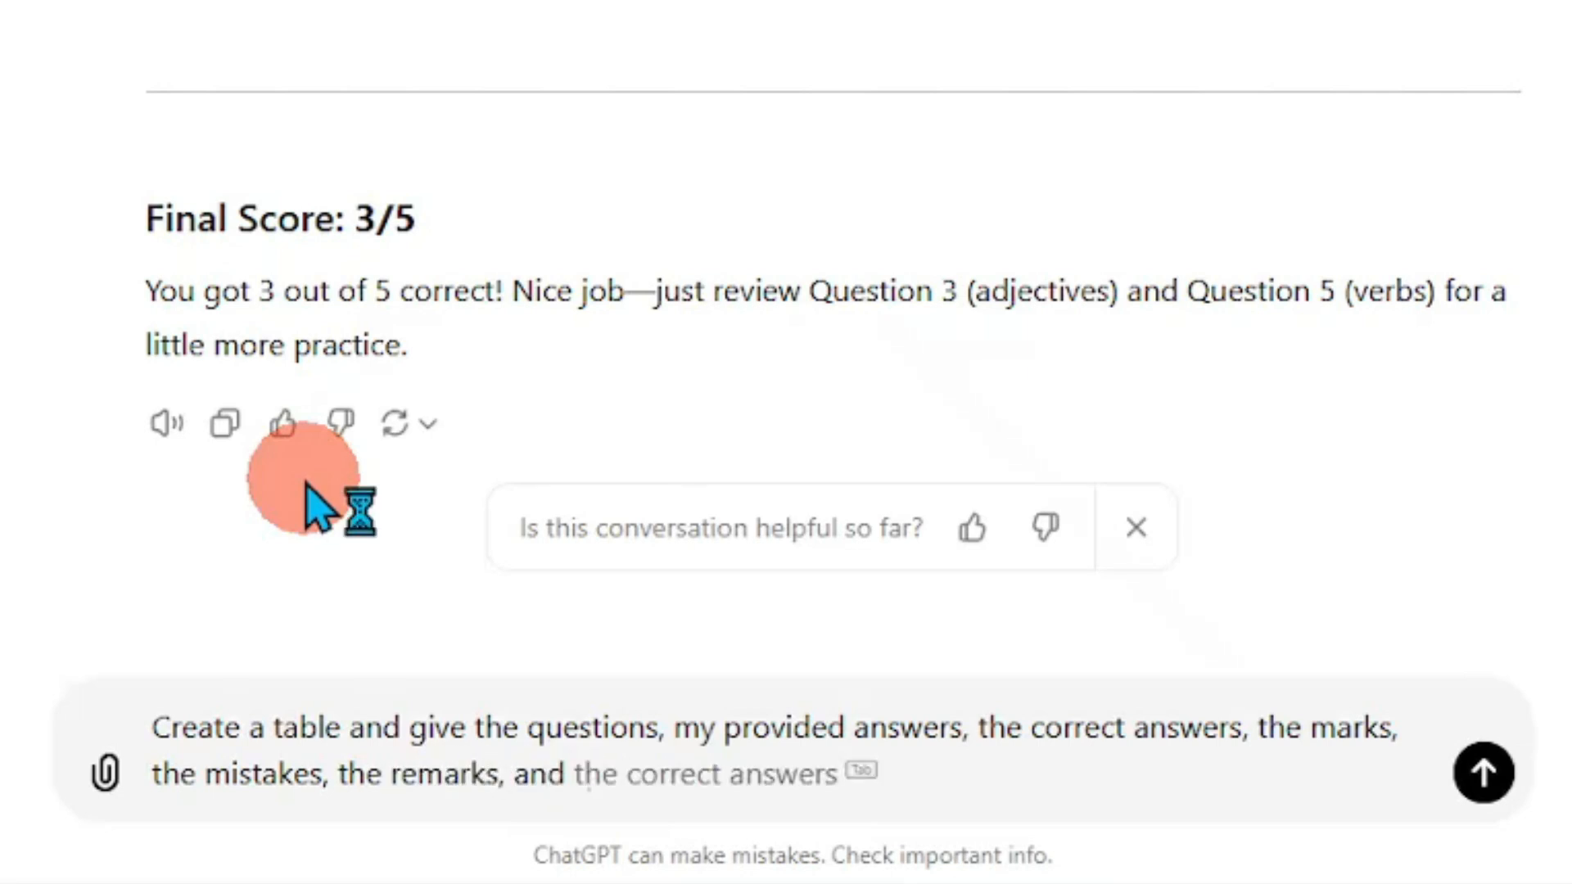
type(" everything, to summ")
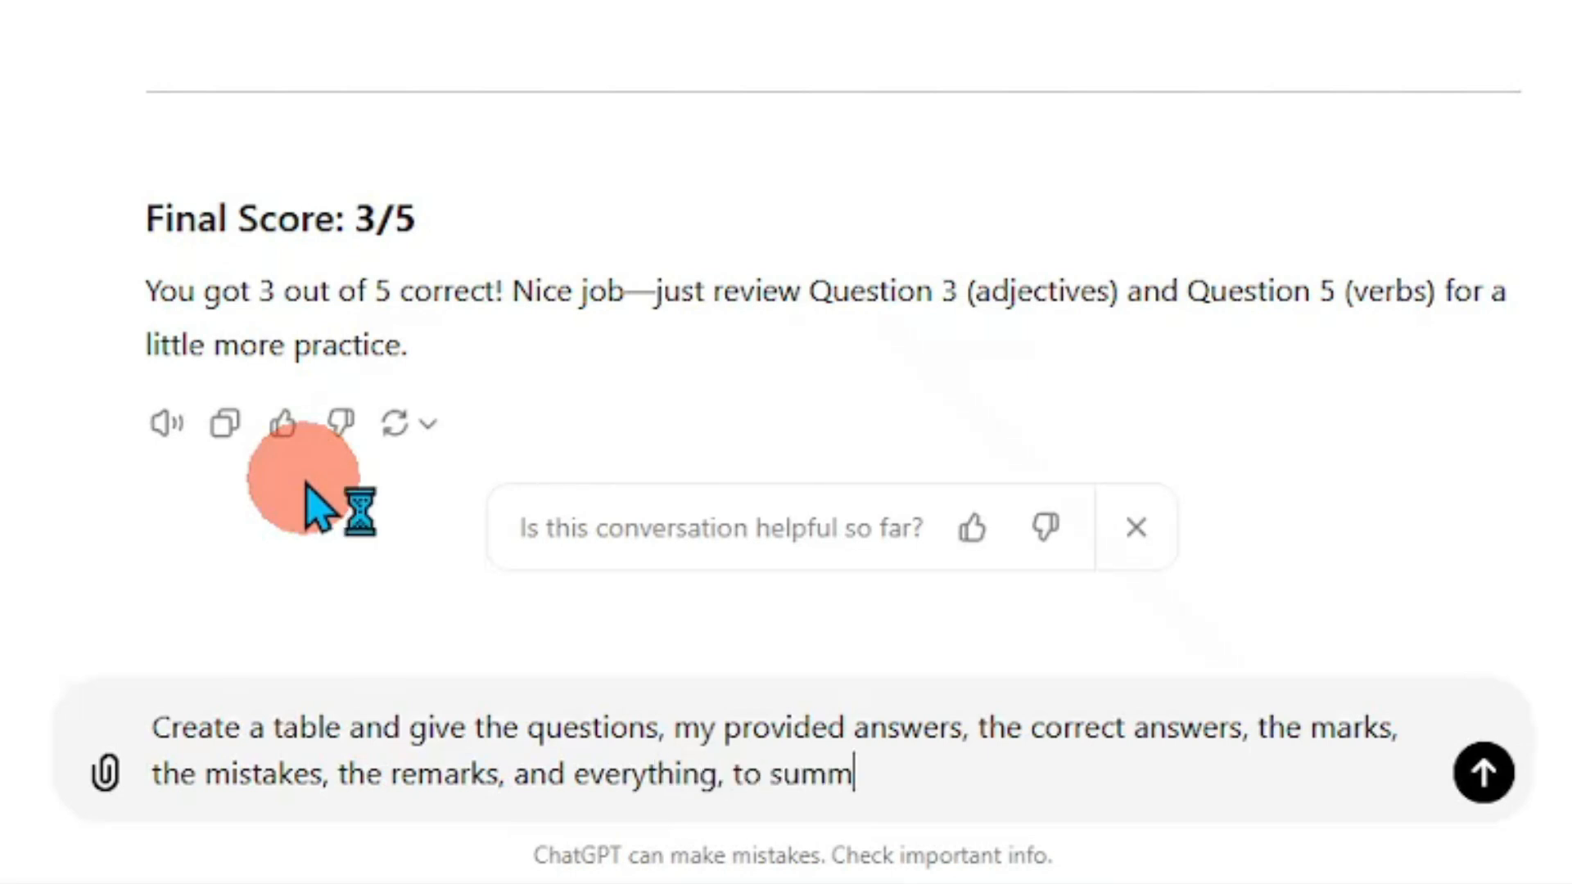
type("is whole s")
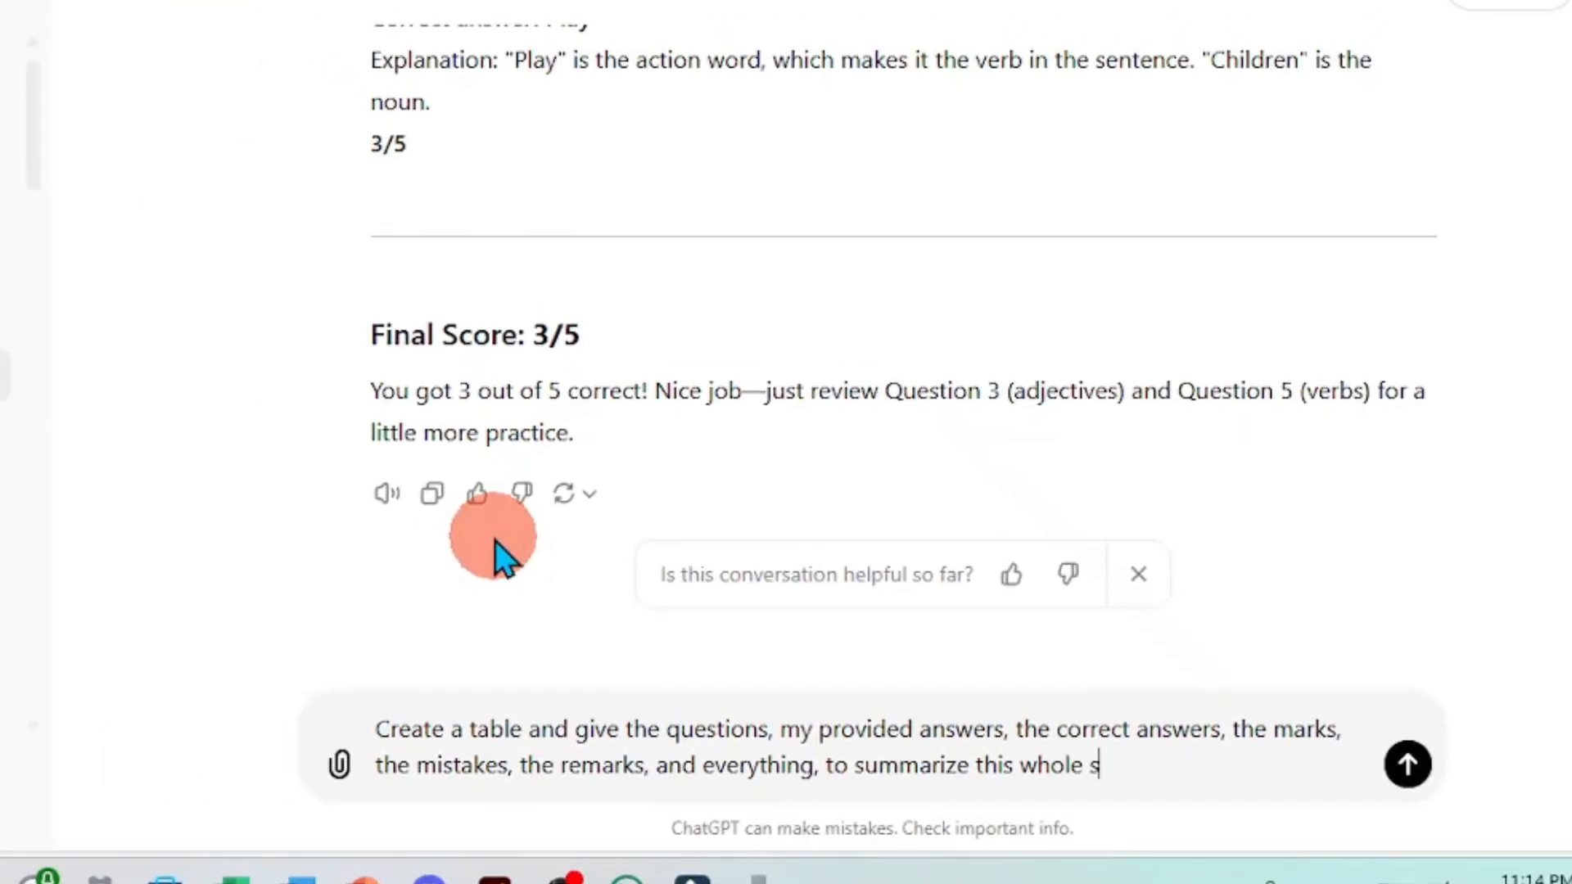
type("tory")
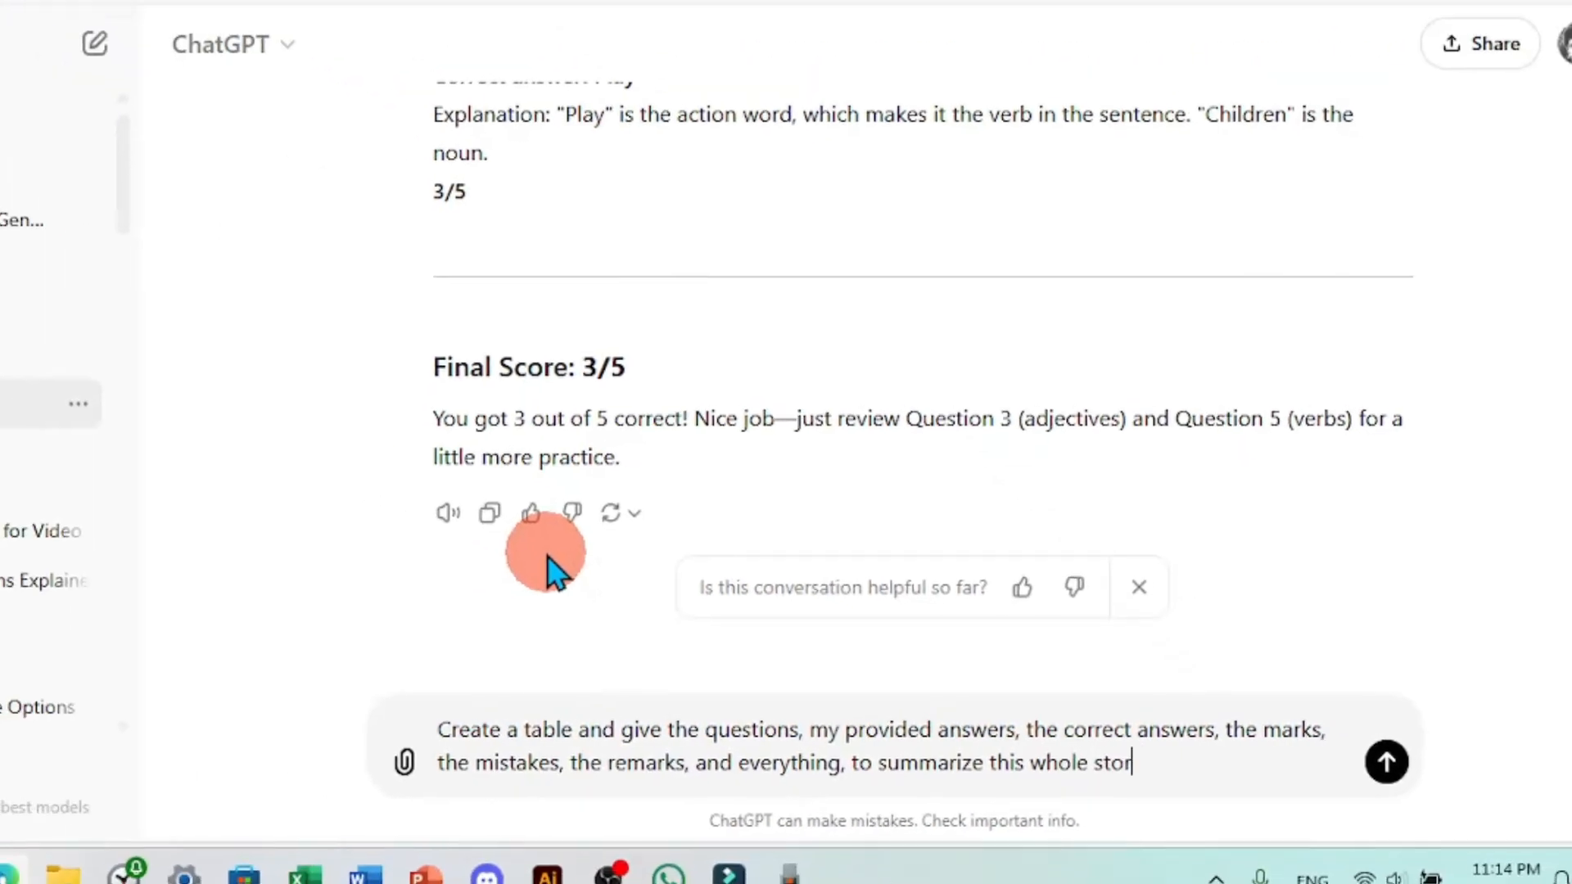
key("Return")
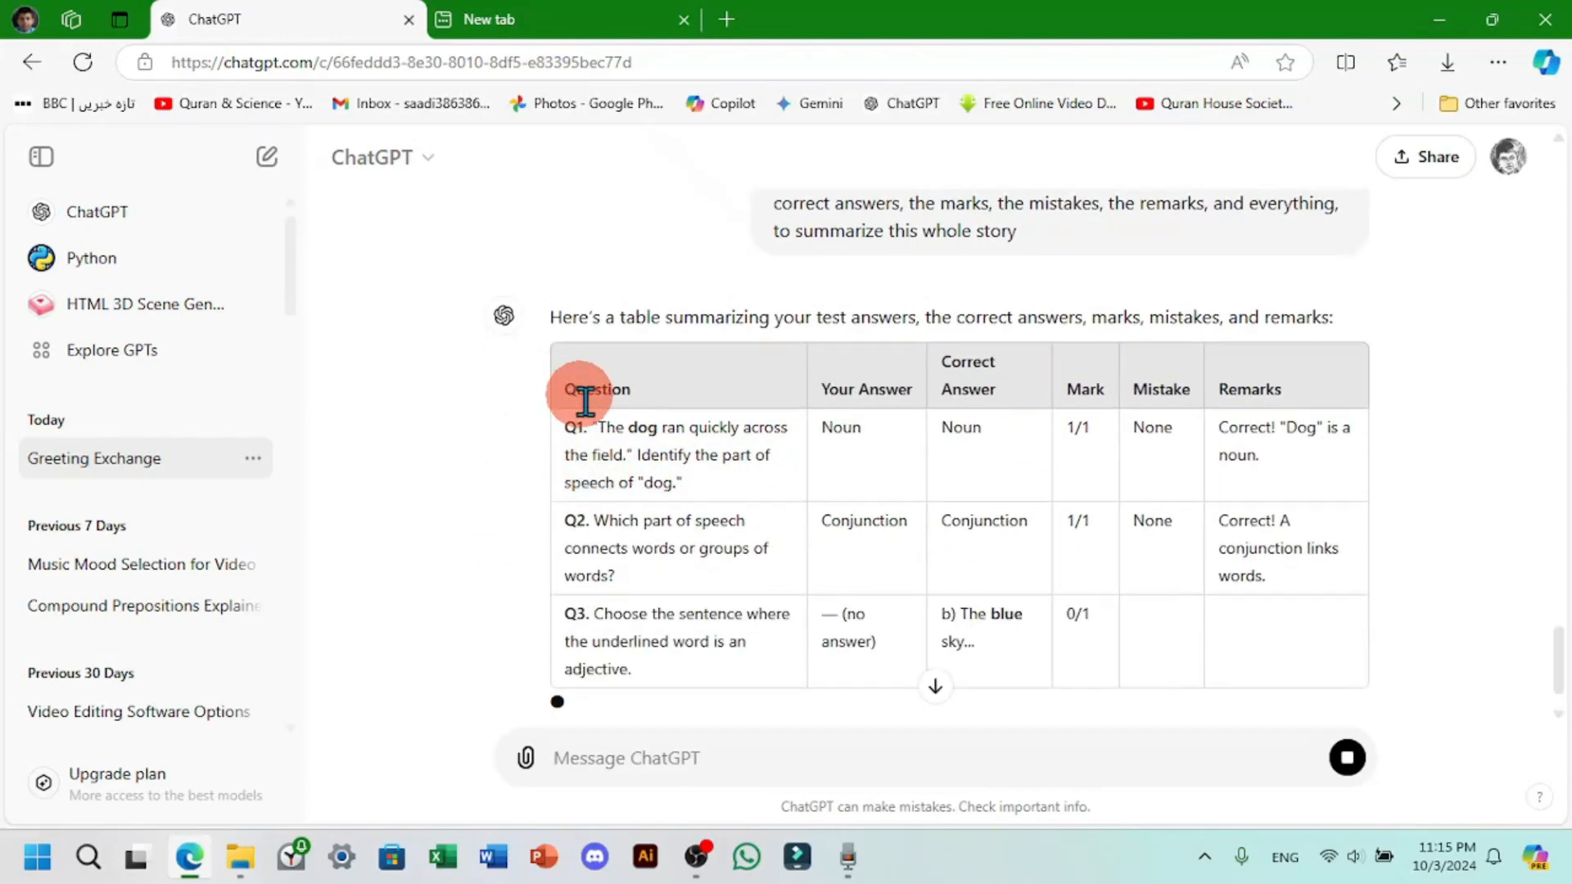
Step: Look over the generated summary table, from its column headings to the summary remarks beneath it
scroll(579, 396, "up", 15)
scroll(967, 643, "down", 20)
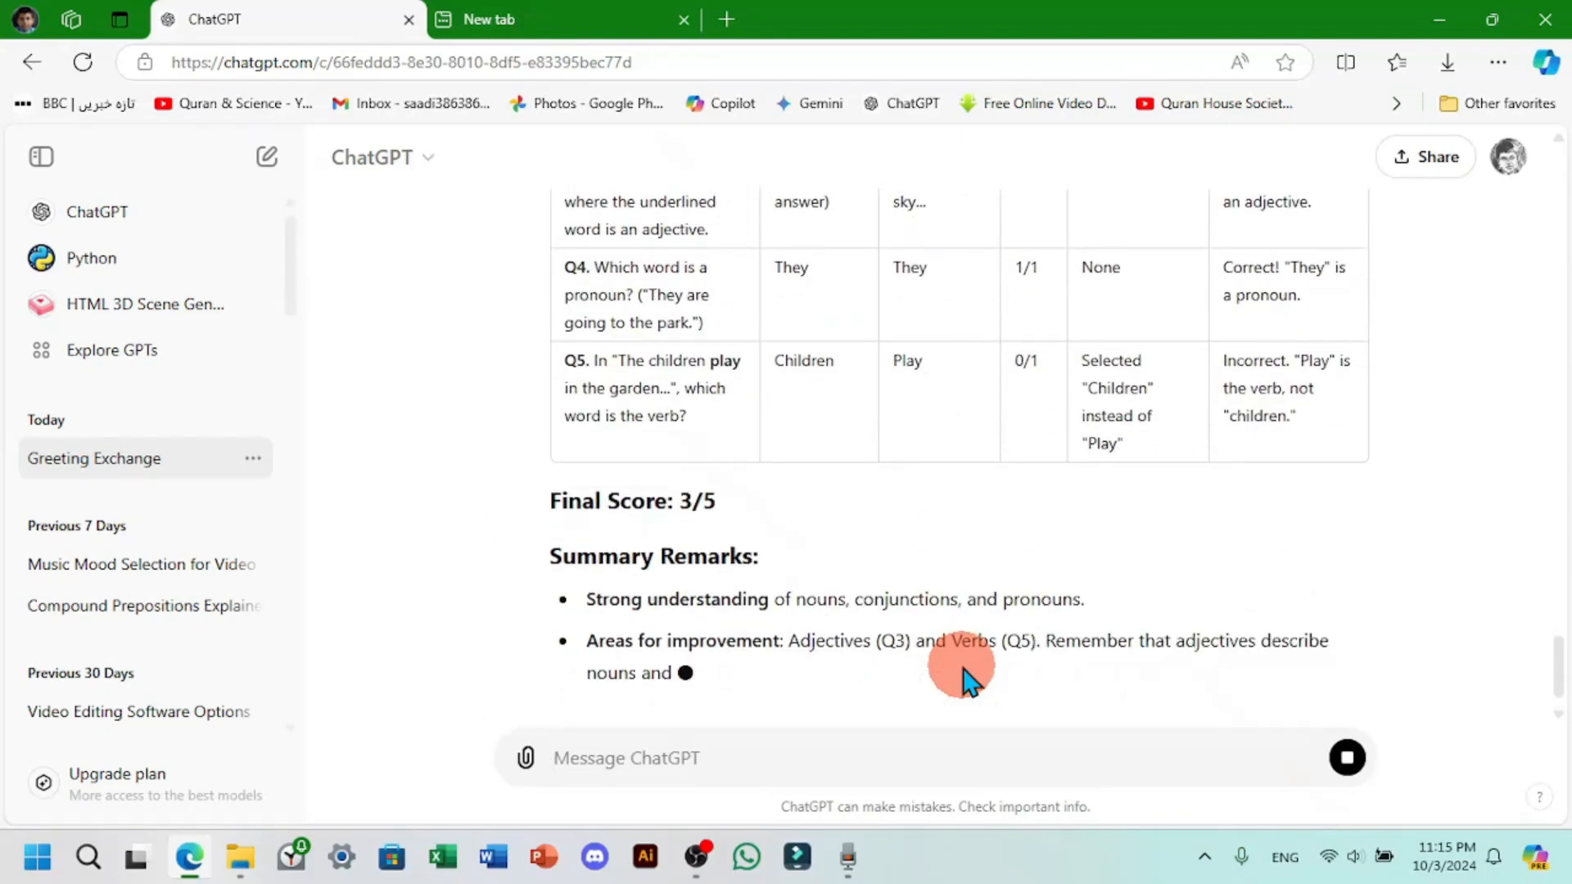
scroll(573, 573, "up", 5)
scroll(565, 573, "up", 2)
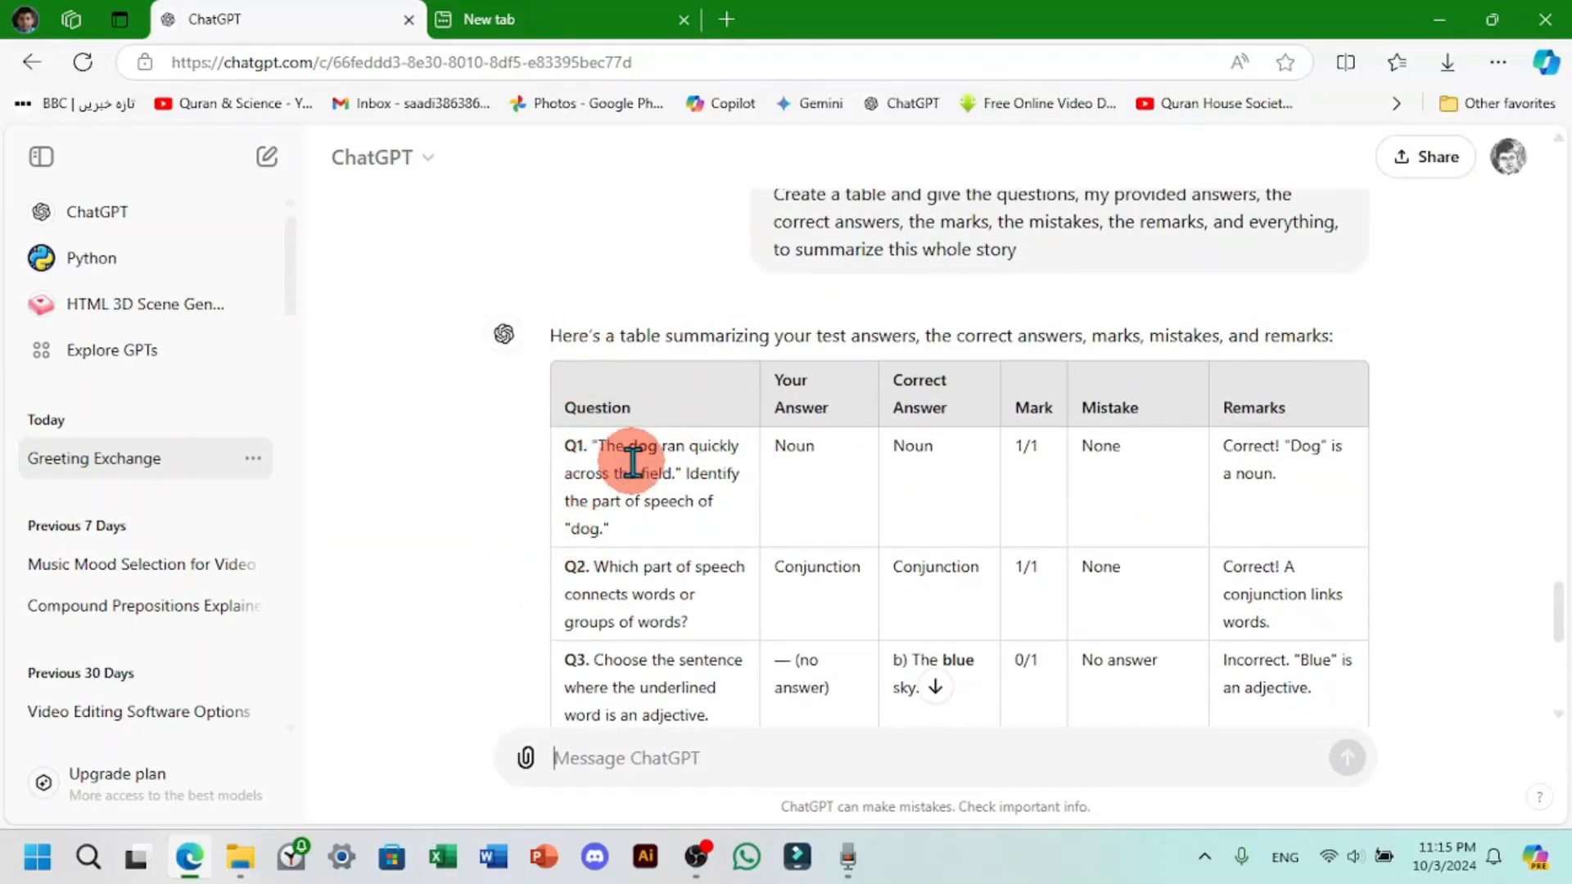
scroll(614, 409, "down", 1)
left_click_drag(606, 331, 636, 361)
Step: Go back through the original test questions and their marking, ending at the summary table
scroll(649, 622, "up", 15)
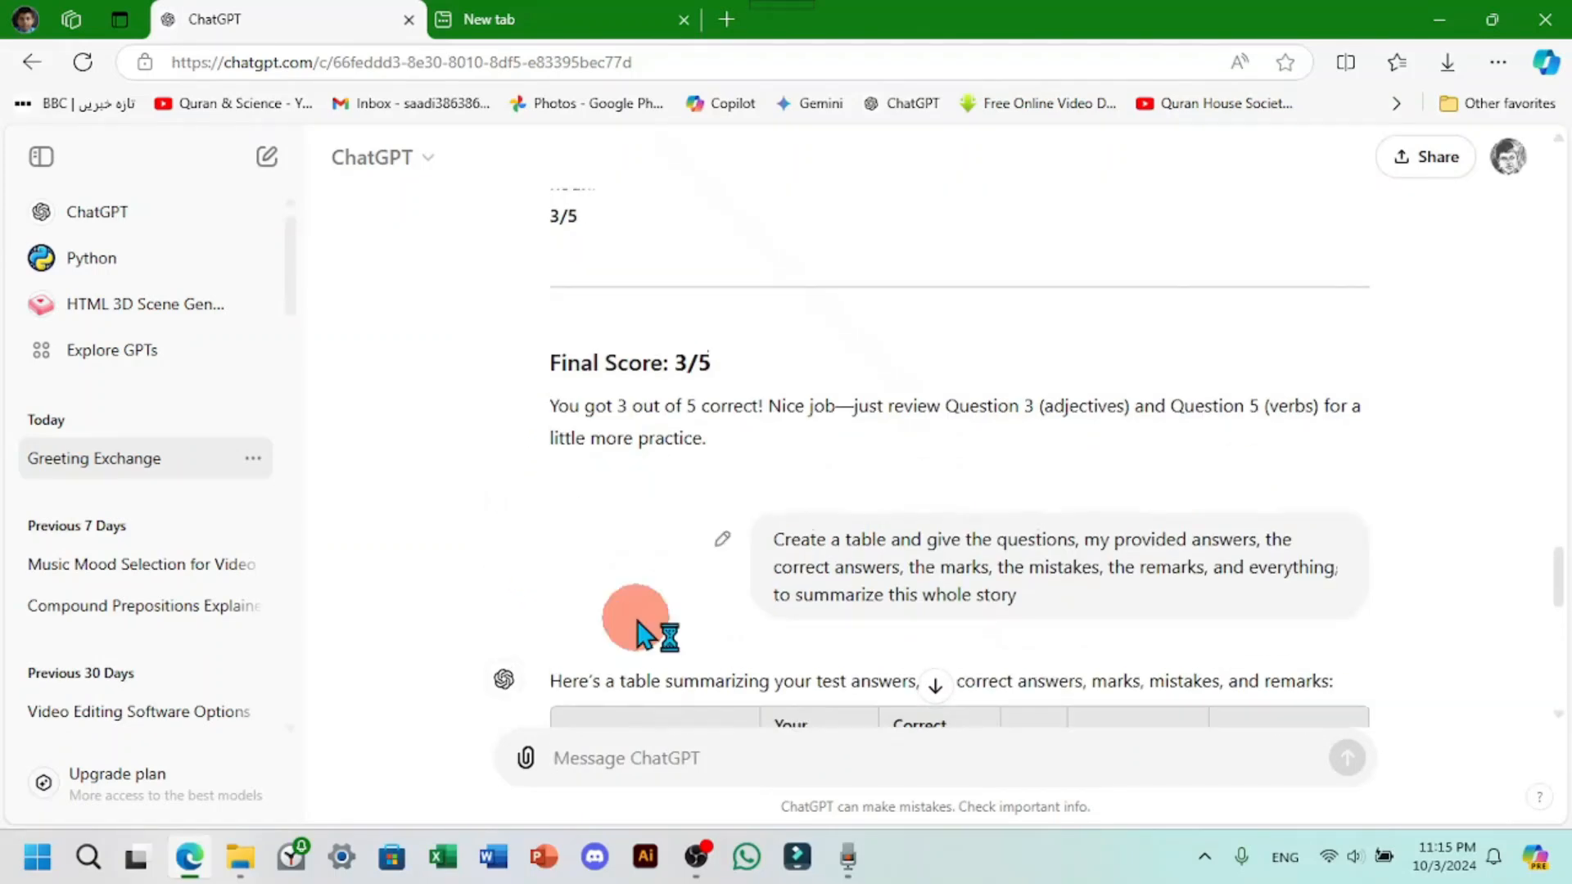
scroll(703, 720, "up", 12)
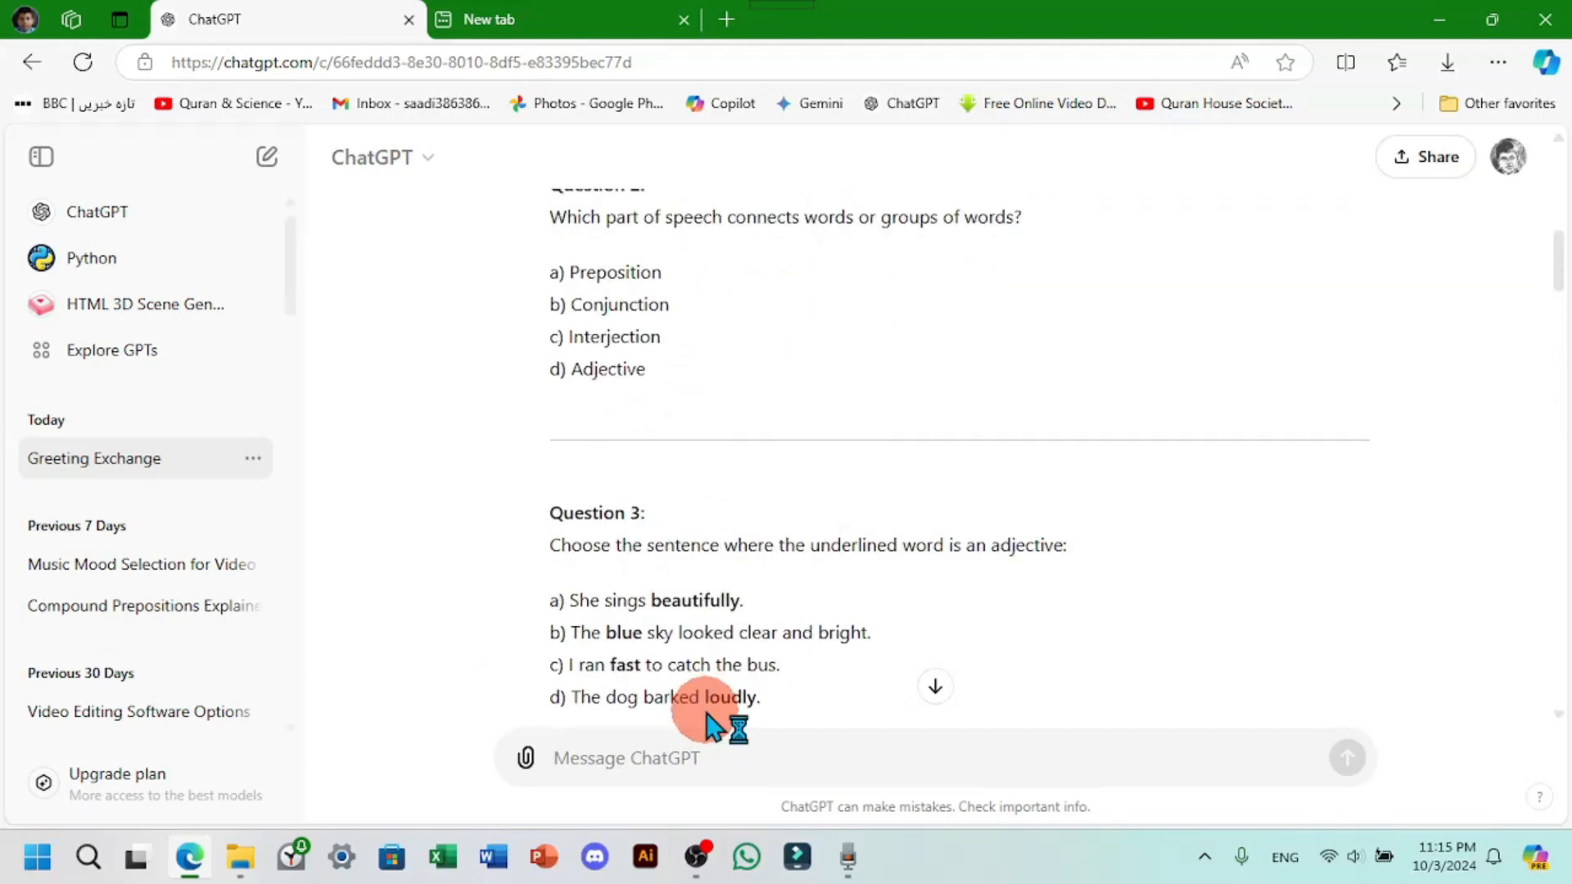
scroll(740, 702, "down", 5)
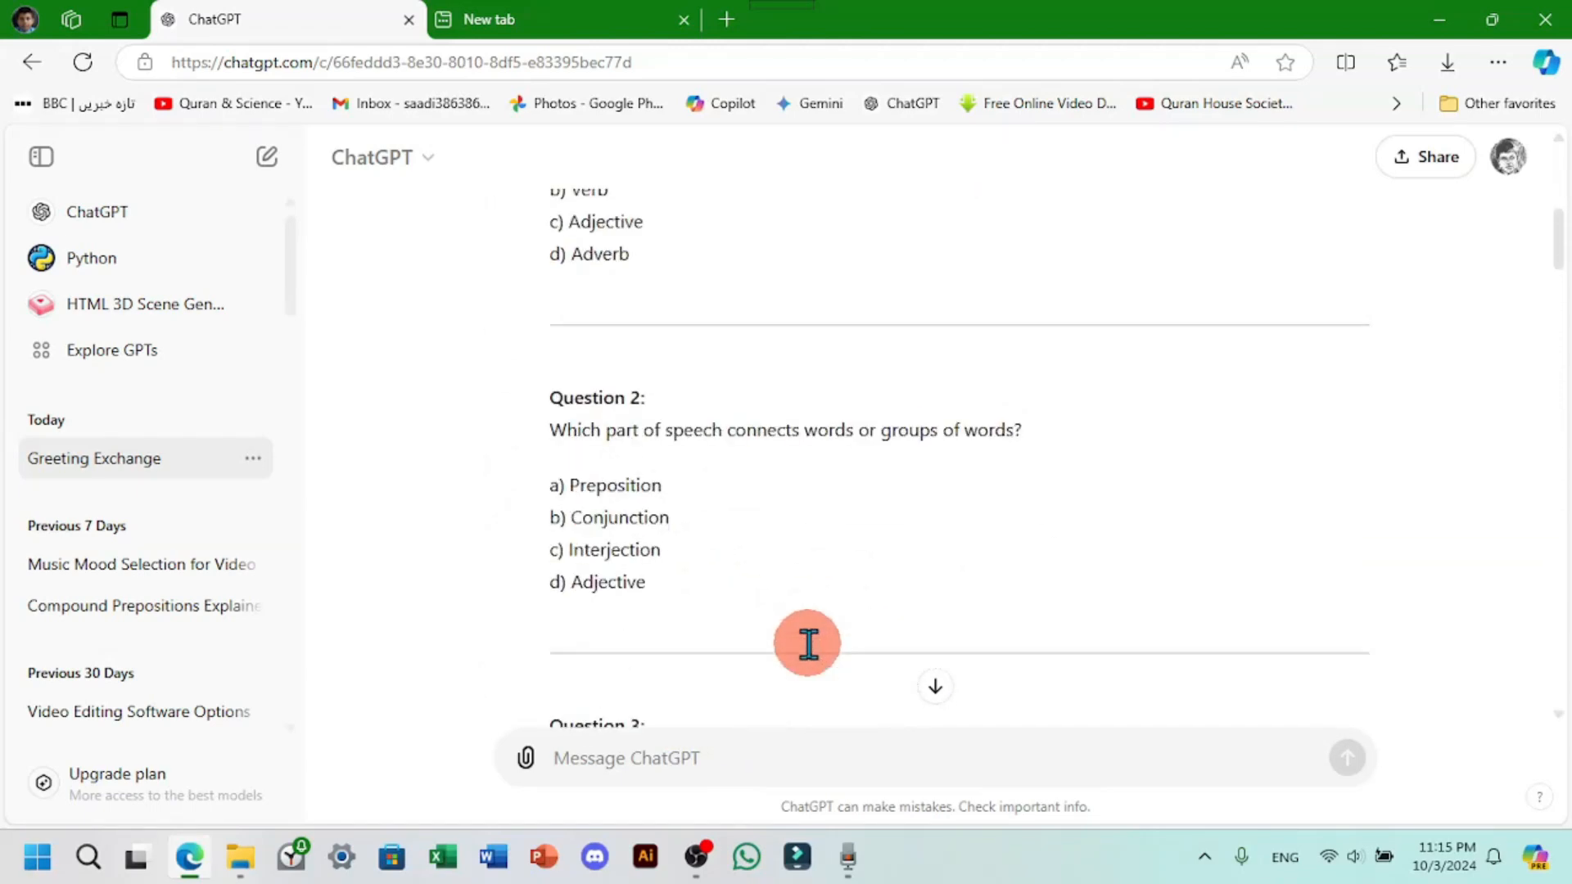
scroll(578, 550, "up", 4)
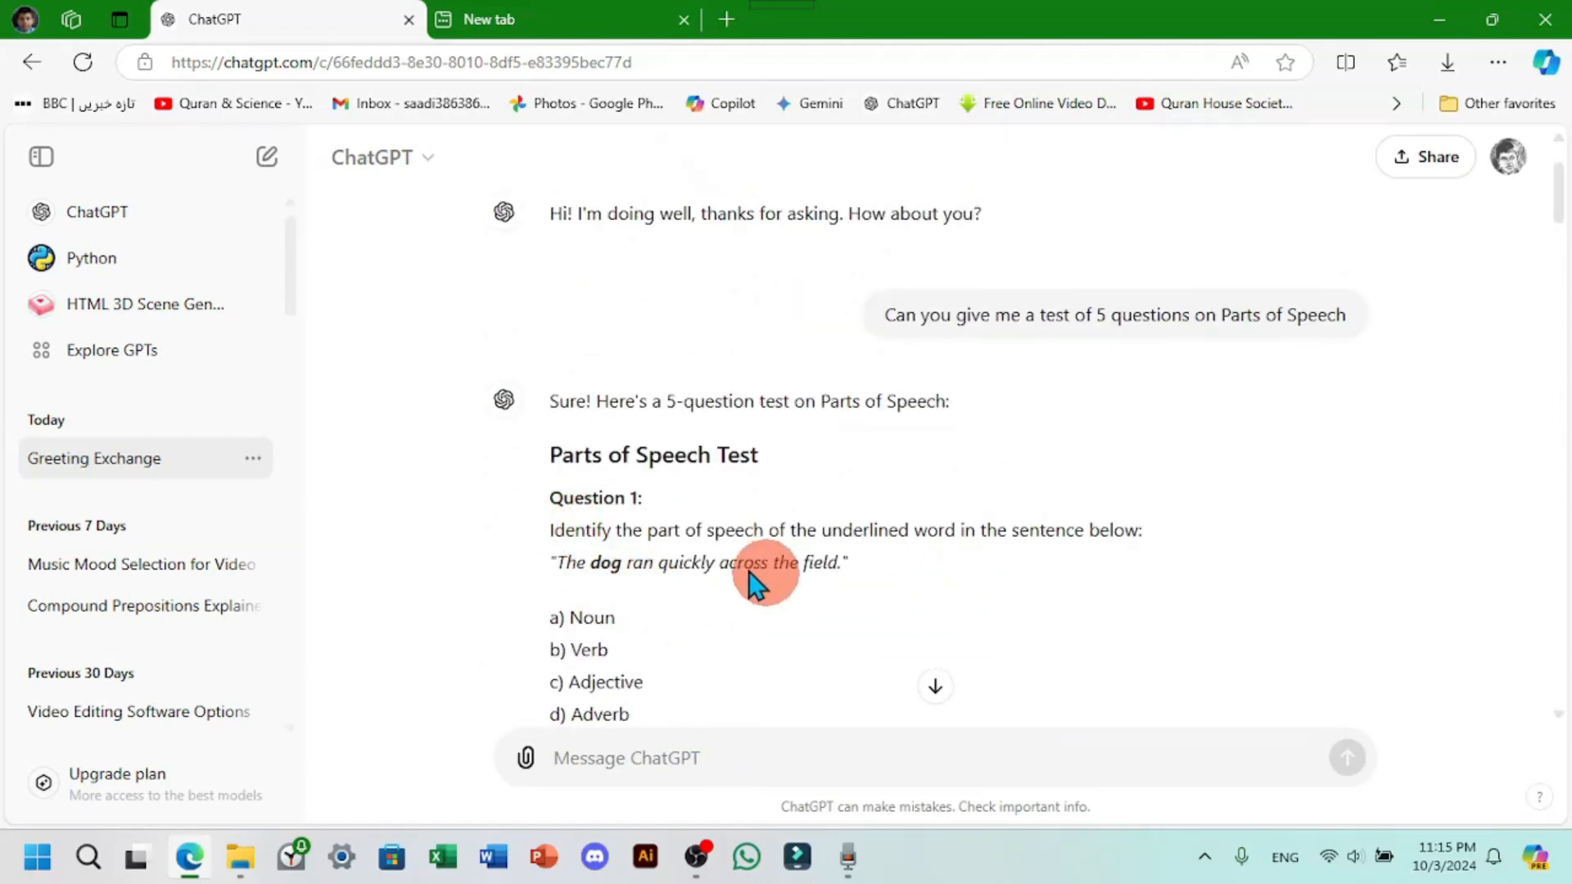
scroll(905, 550, "down", 10)
scroll(905, 548, "down", 15)
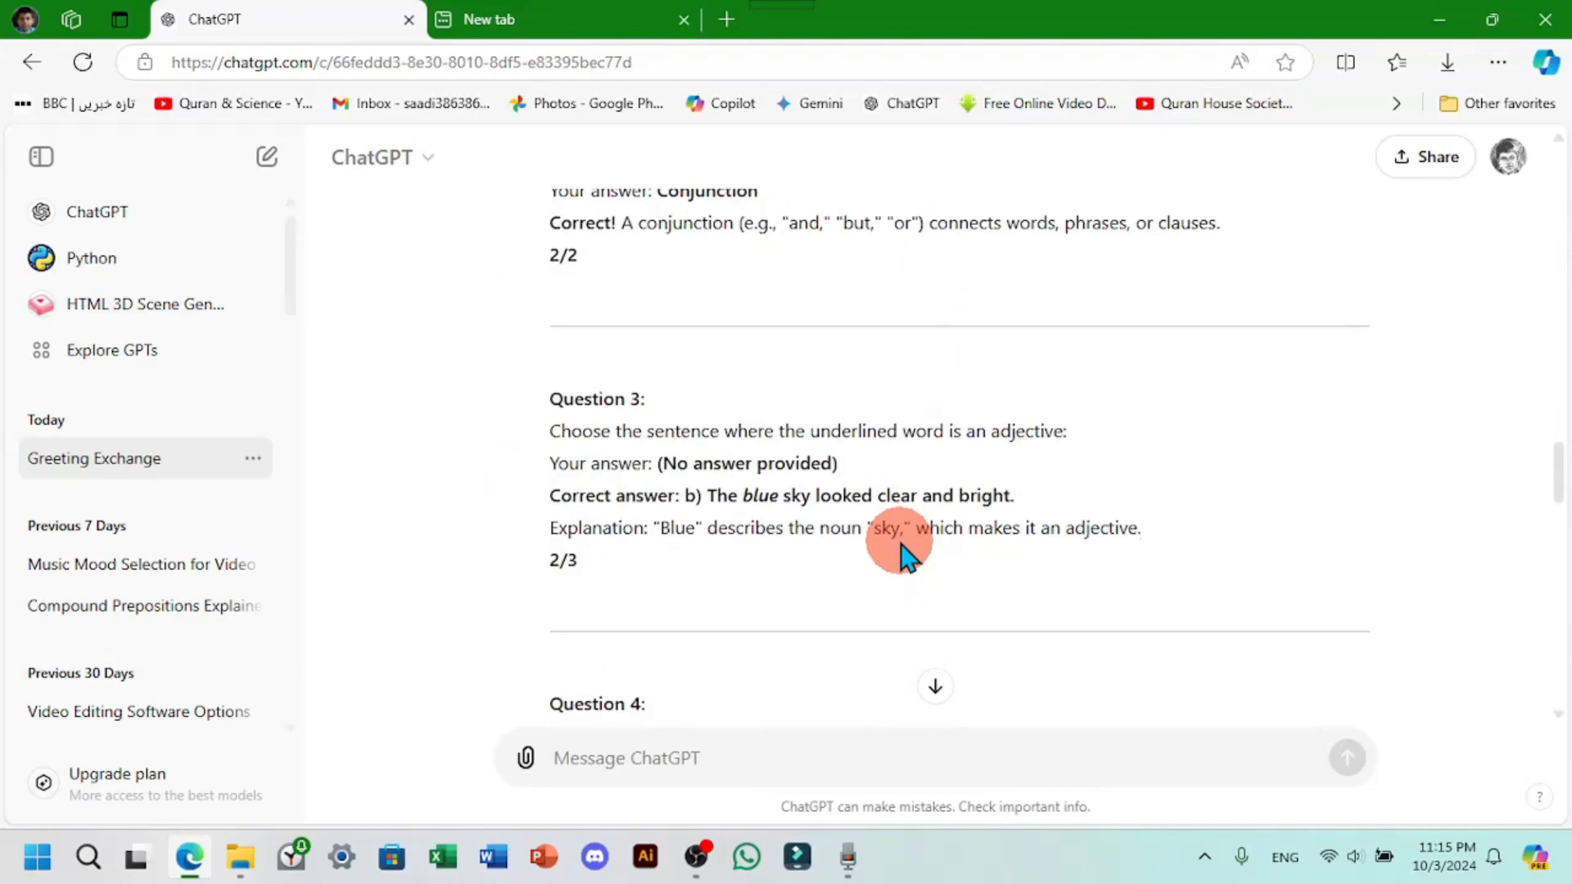
scroll(731, 577, "up", 3)
left_click(731, 577)
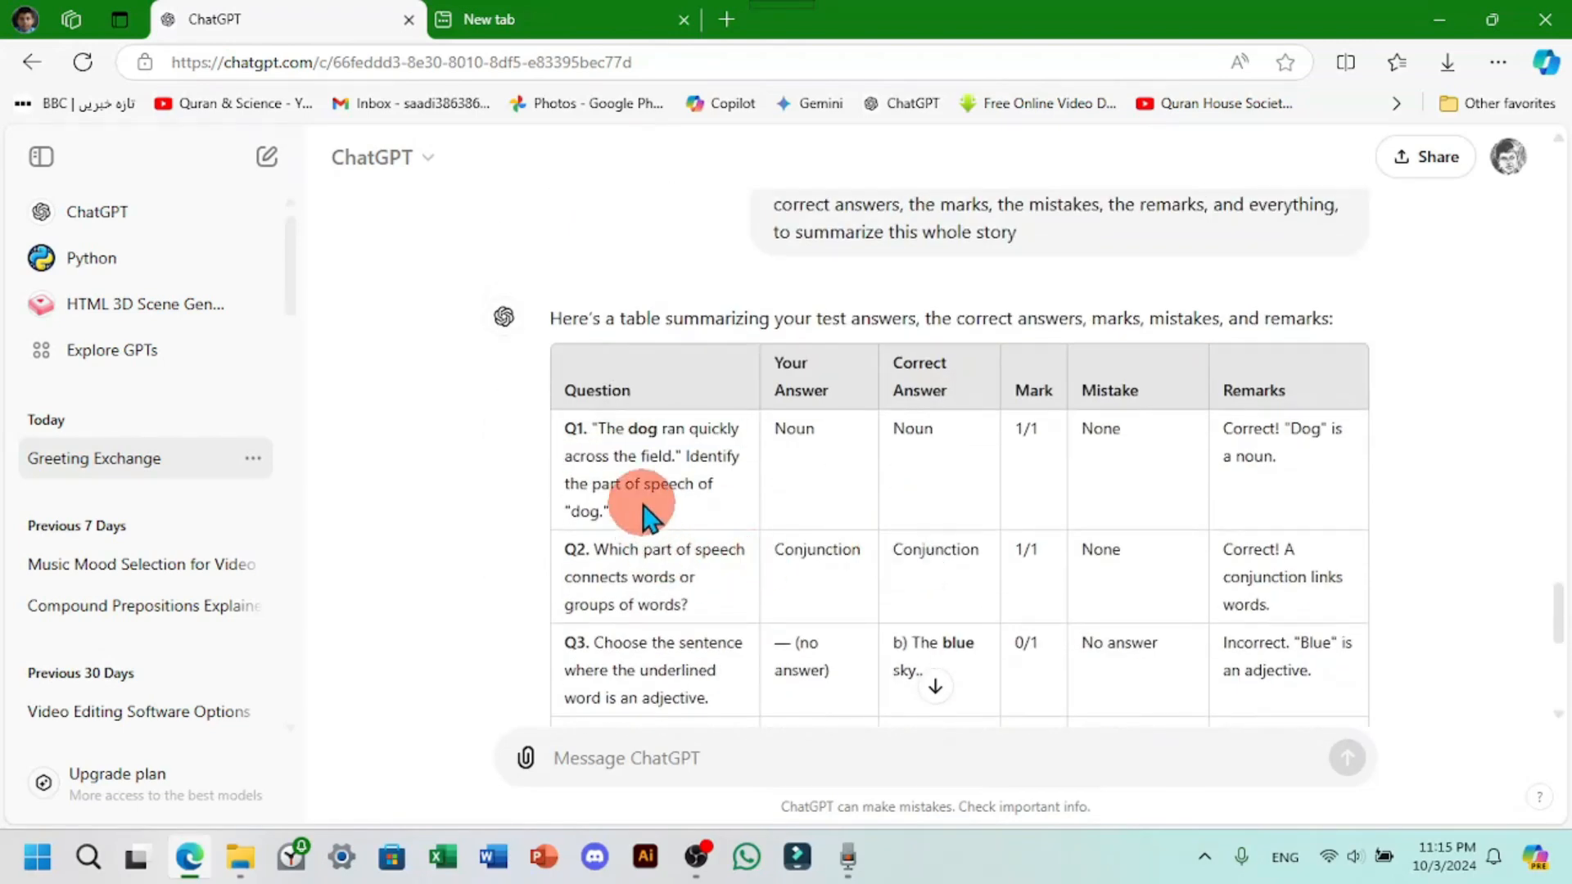
Step: Examine the Q1 row's question, highlighting its text, along with the provided answer and the correct answer
left_click_drag(686, 456, 707, 490)
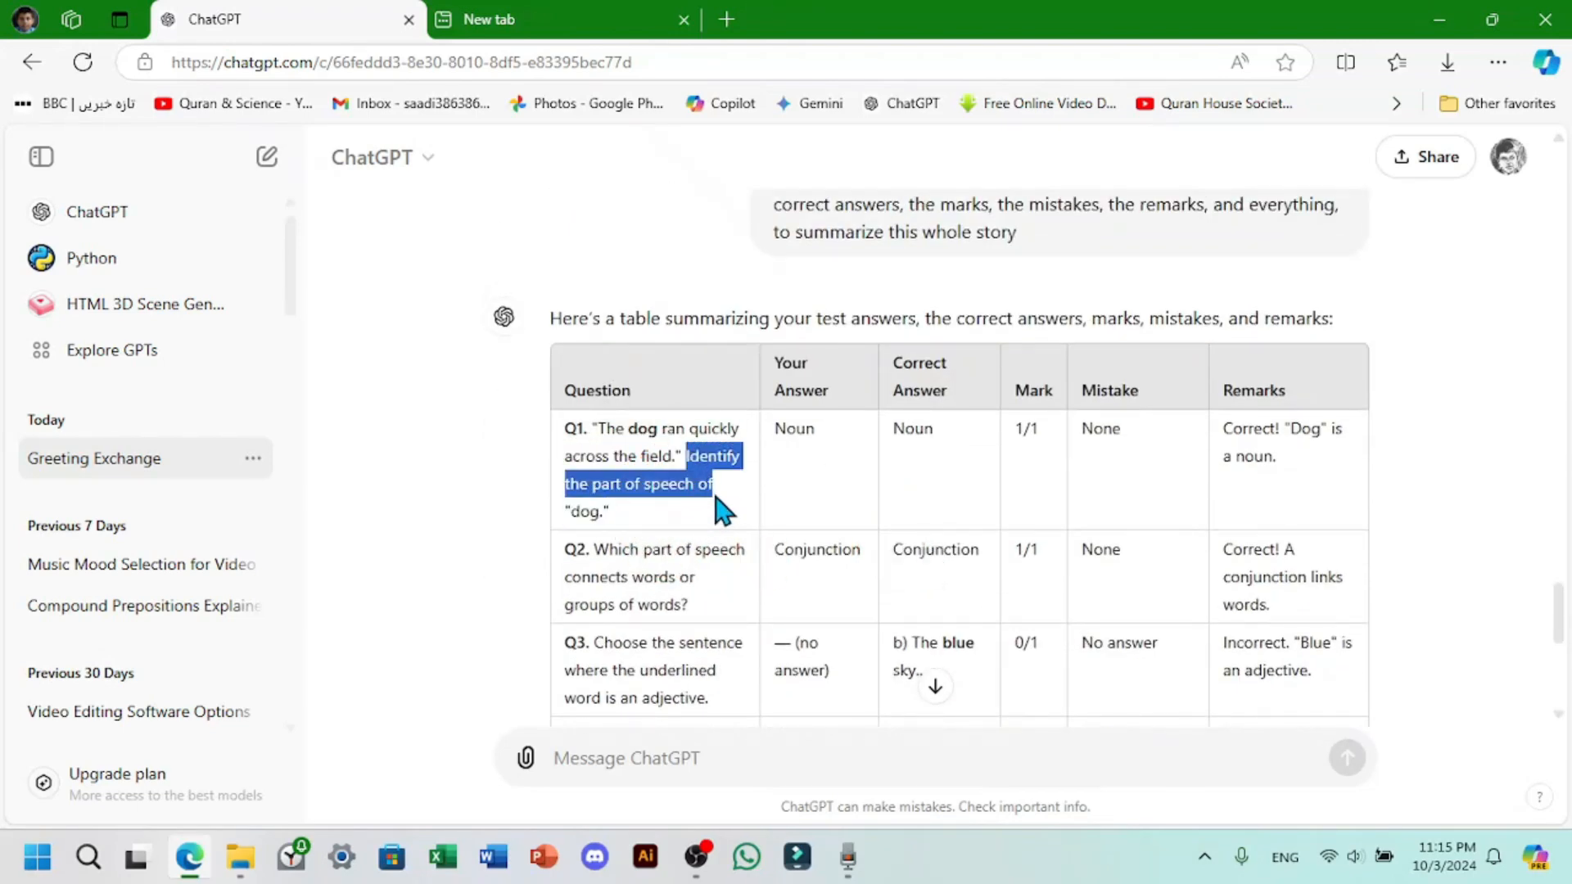
left_click(678, 485)
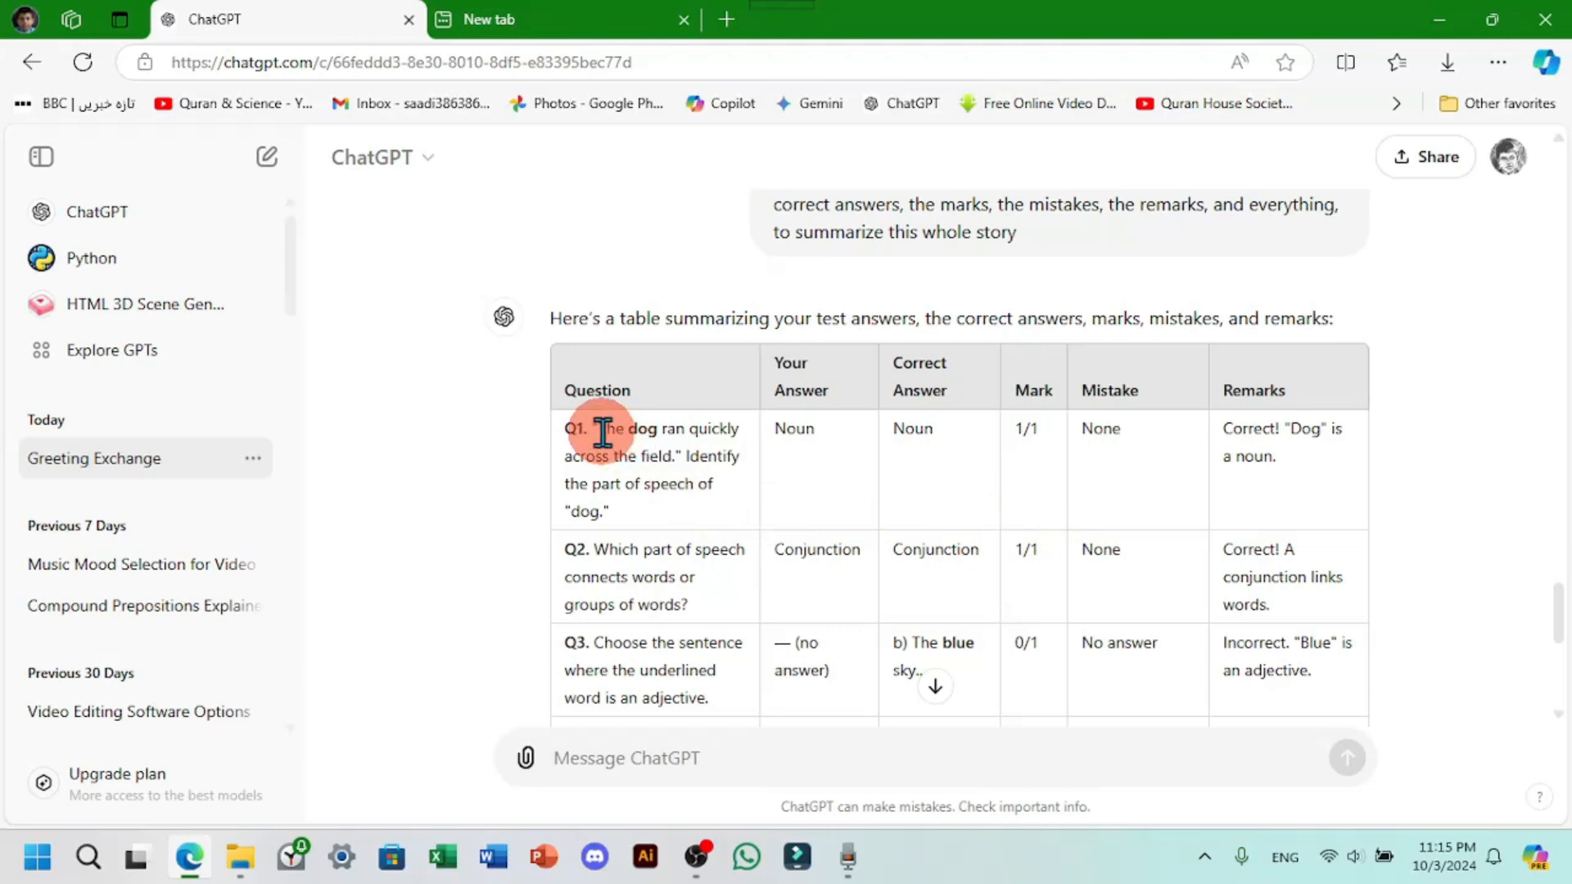
left_click_drag(602, 429, 673, 515)
left_click(810, 350)
left_click(810, 429)
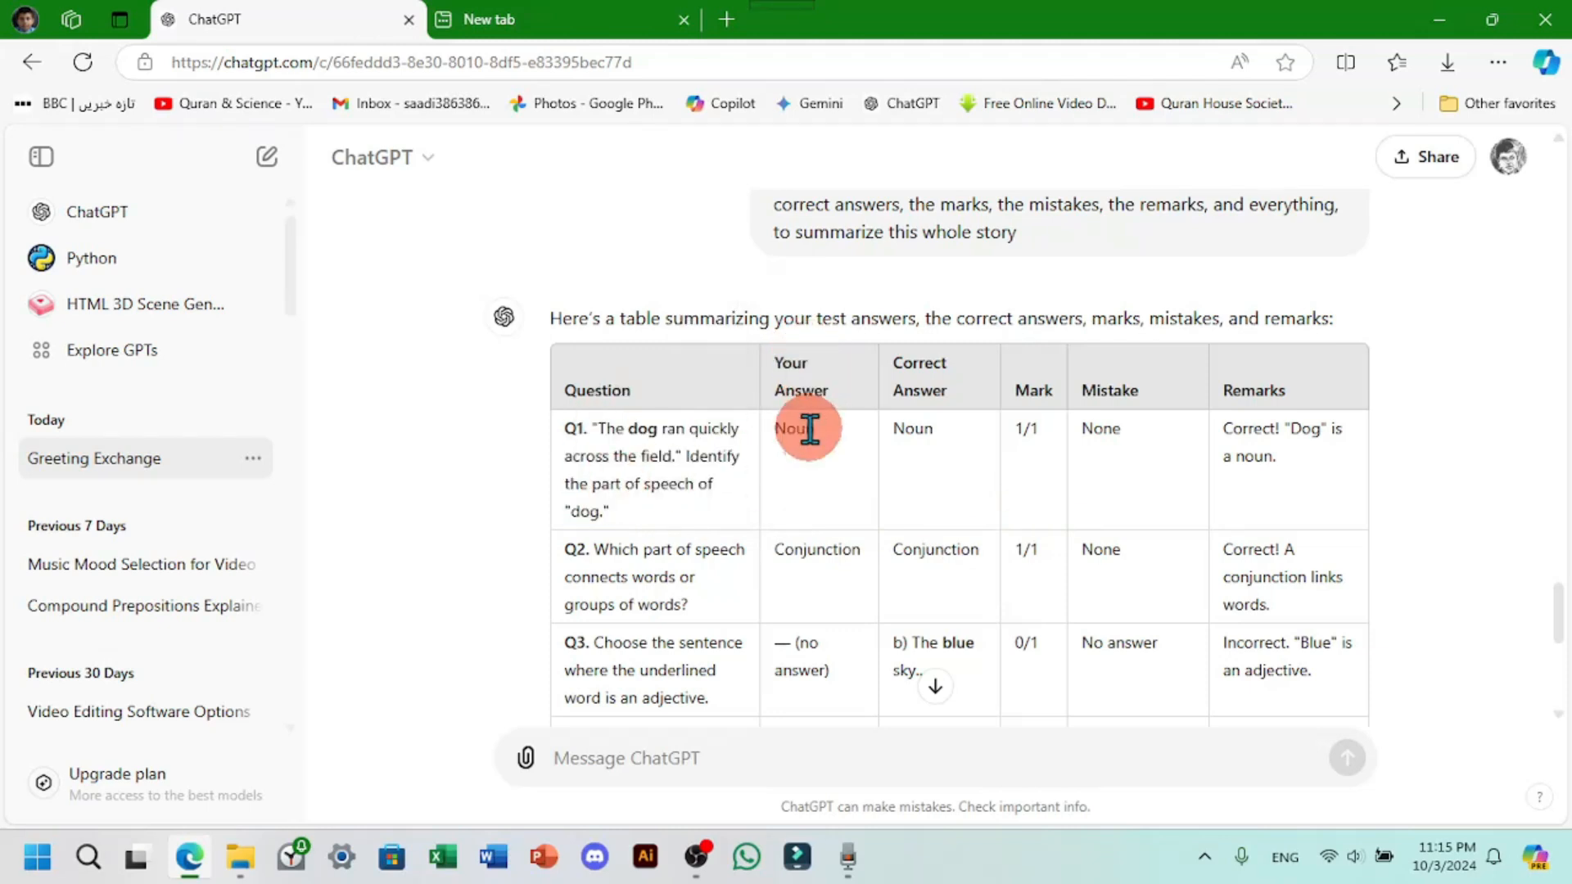
left_click(979, 379)
left_click(944, 442)
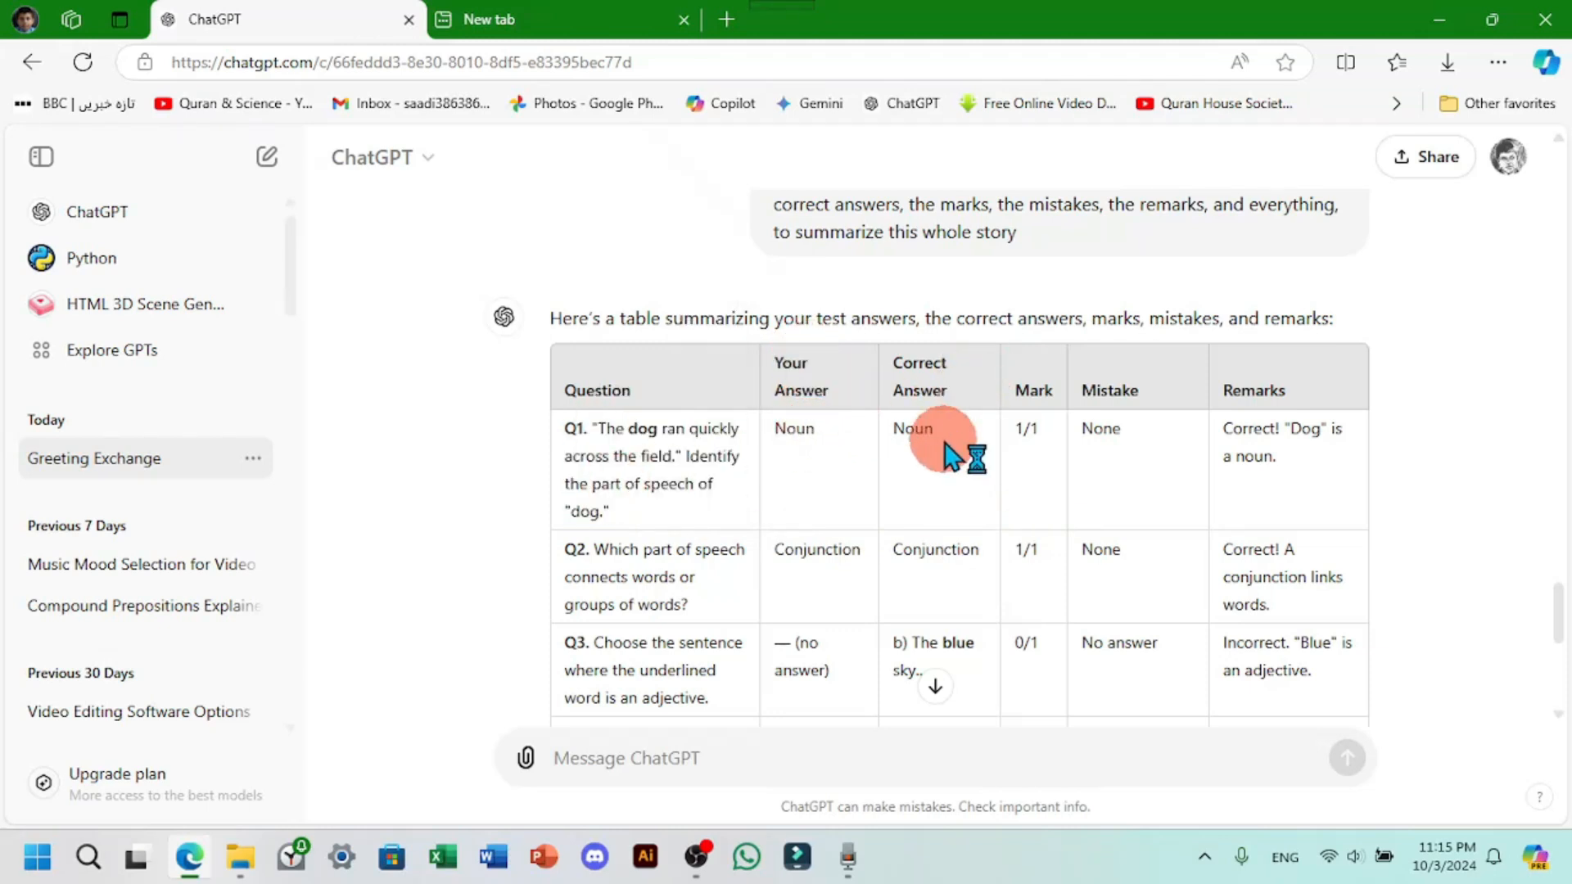
Step: Examine the mark, mistake and remarks entries of the Q1 row, highlighting the mistake entry
left_click(1024, 429)
left_click(1141, 445)
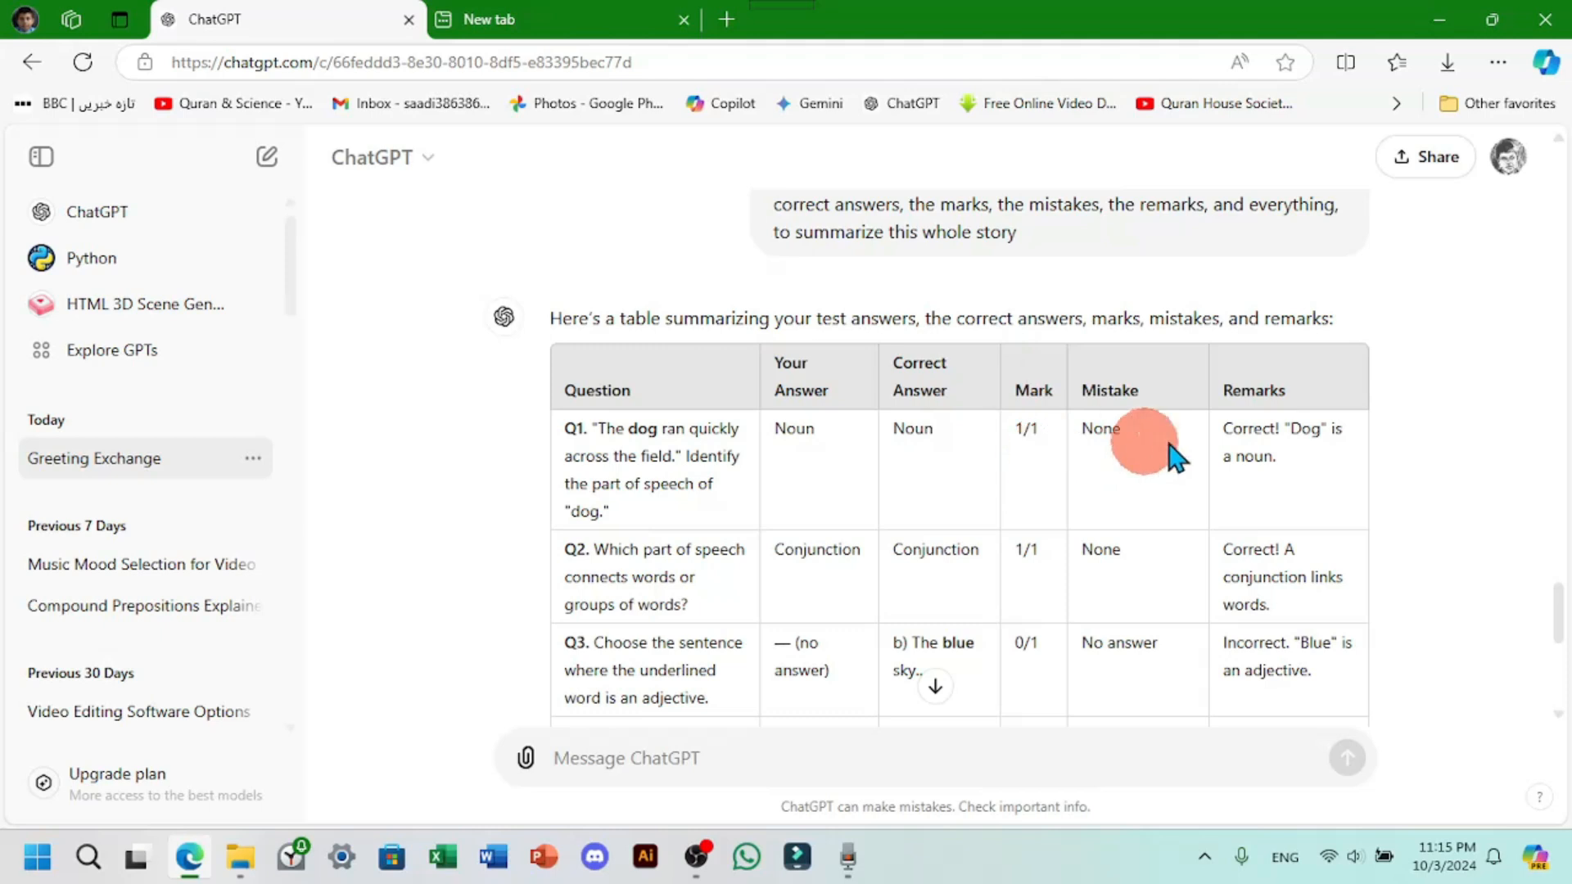
left_click(1125, 399)
double_click(1103, 442)
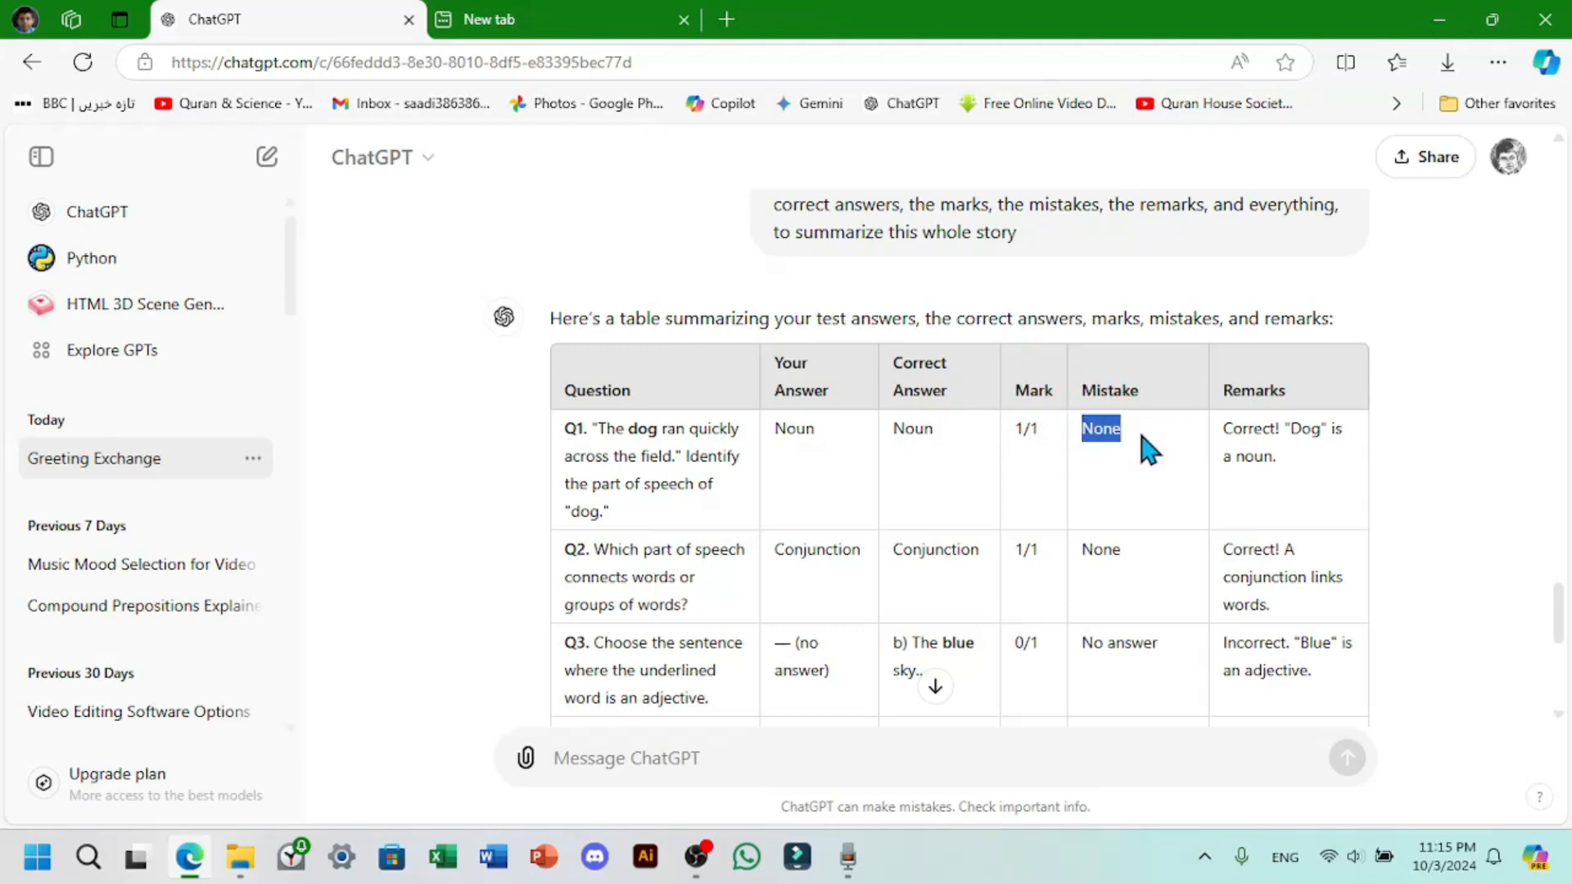
left_click(1221, 471)
left_click(1294, 399)
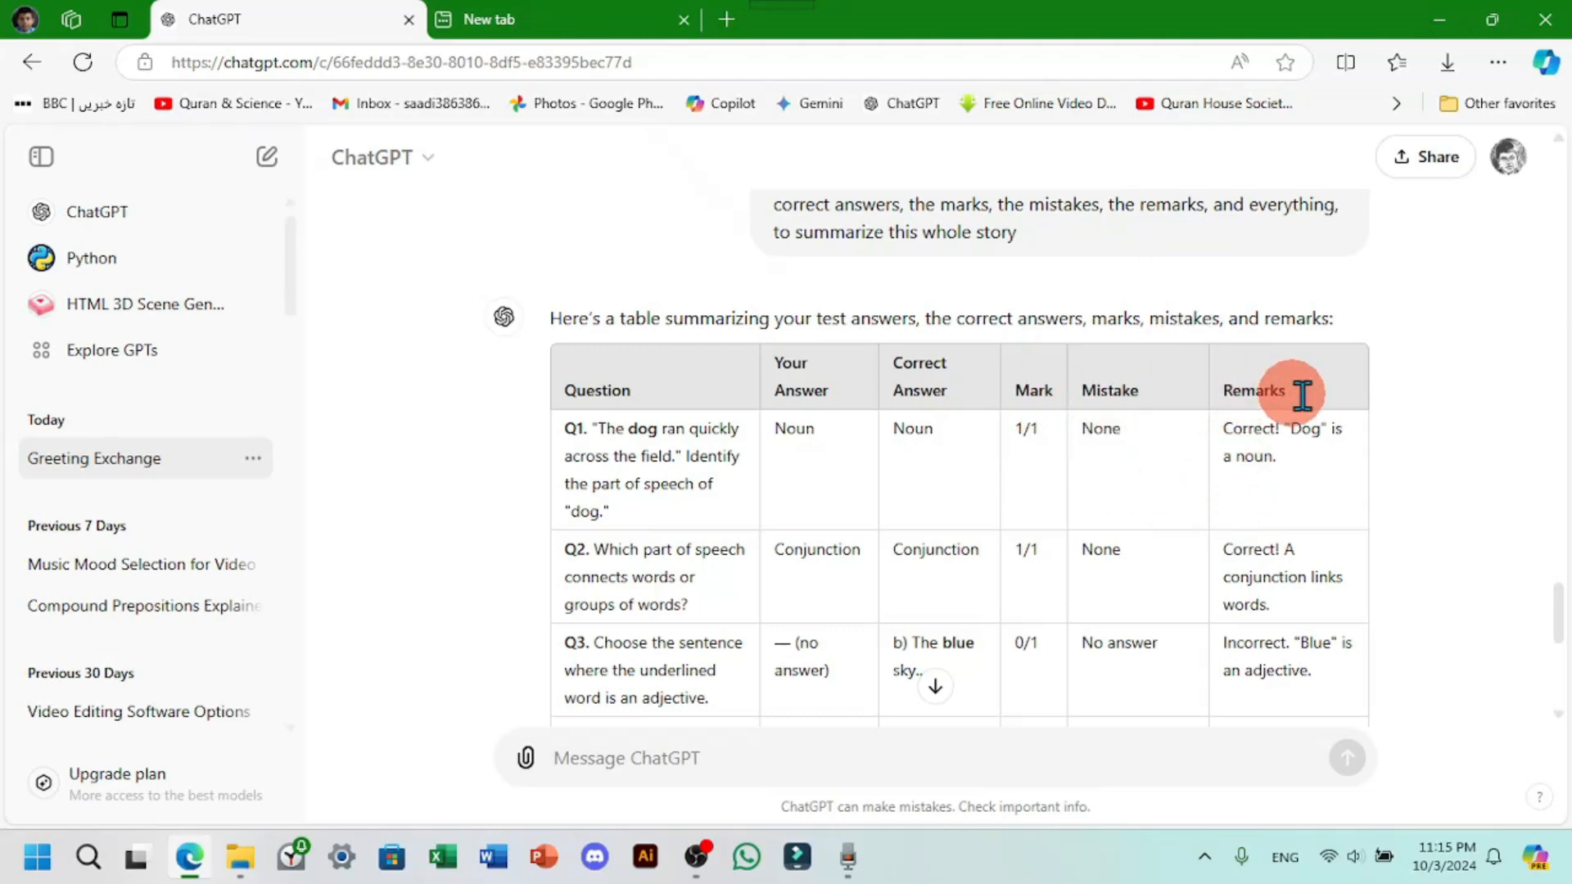
left_click(1210, 438)
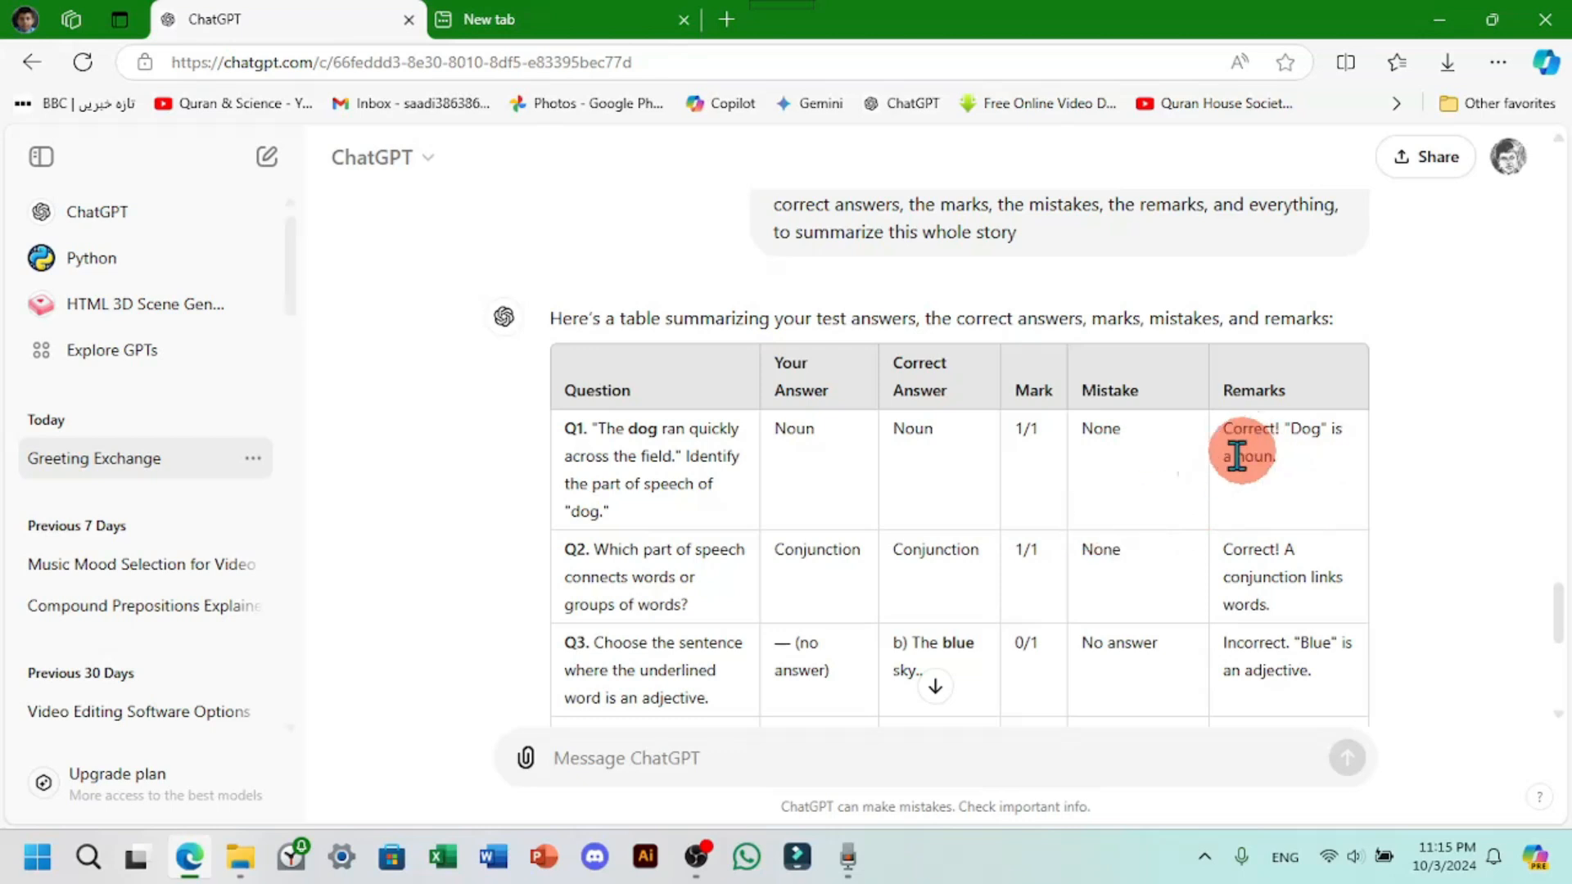
Step: Review the table down to the Q3 row and highlight its question and the word "blue" in its correct answer
scroll(888, 500, "down", 1)
scroll(819, 495, "down", 1)
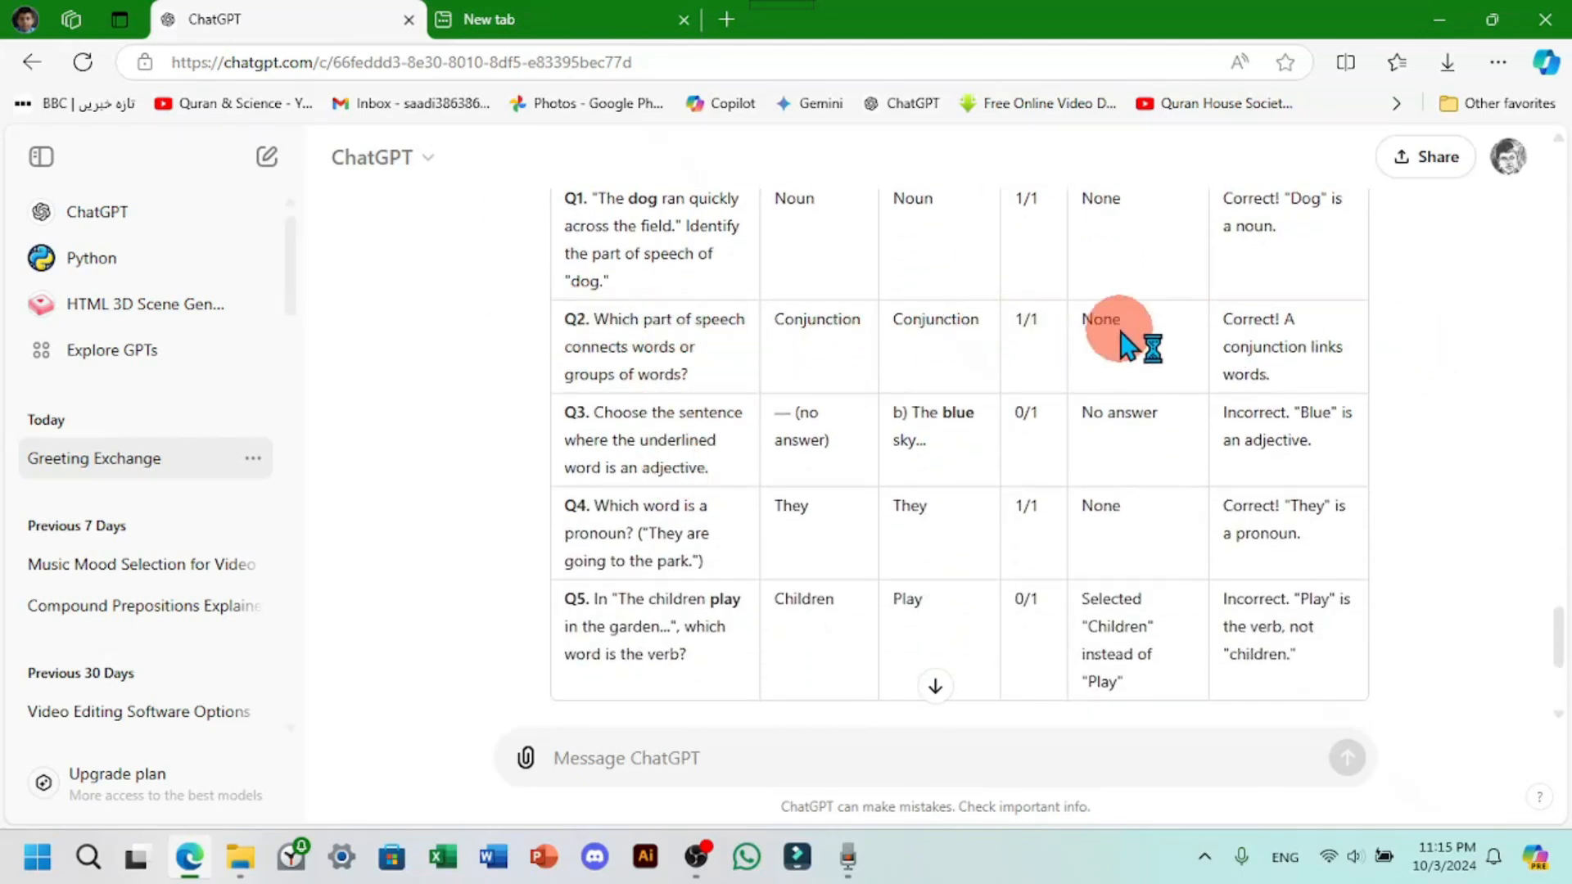
scroll(1127, 345, "down", 1)
left_click_drag(603, 297, 653, 354)
left_click(649, 442)
scroll(680, 491, "up", 2)
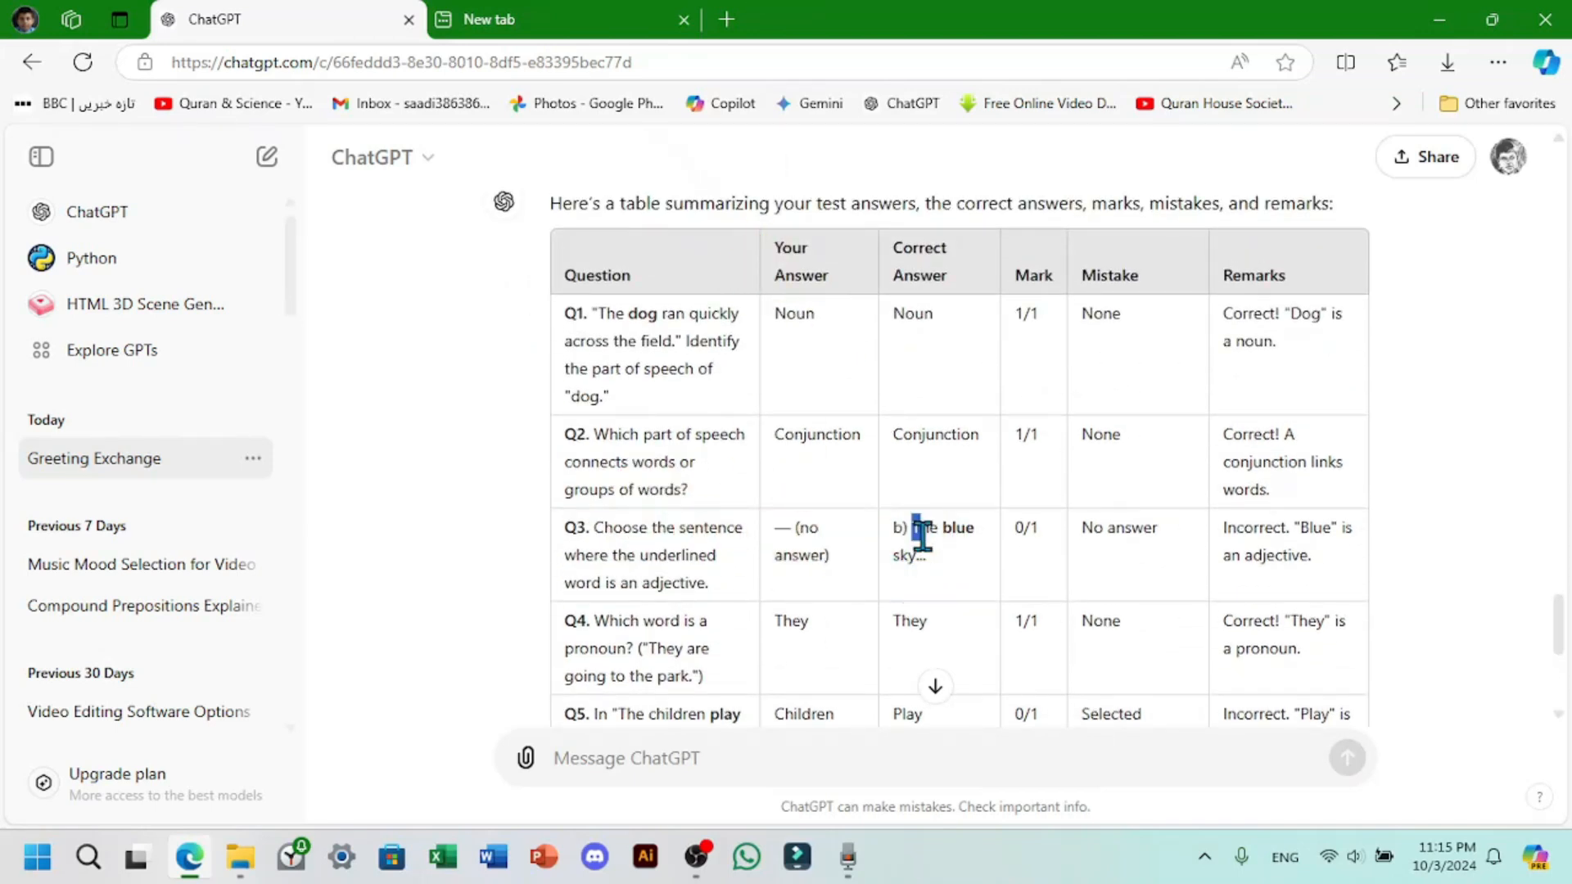
left_click_drag(923, 537, 967, 576)
left_click(904, 565)
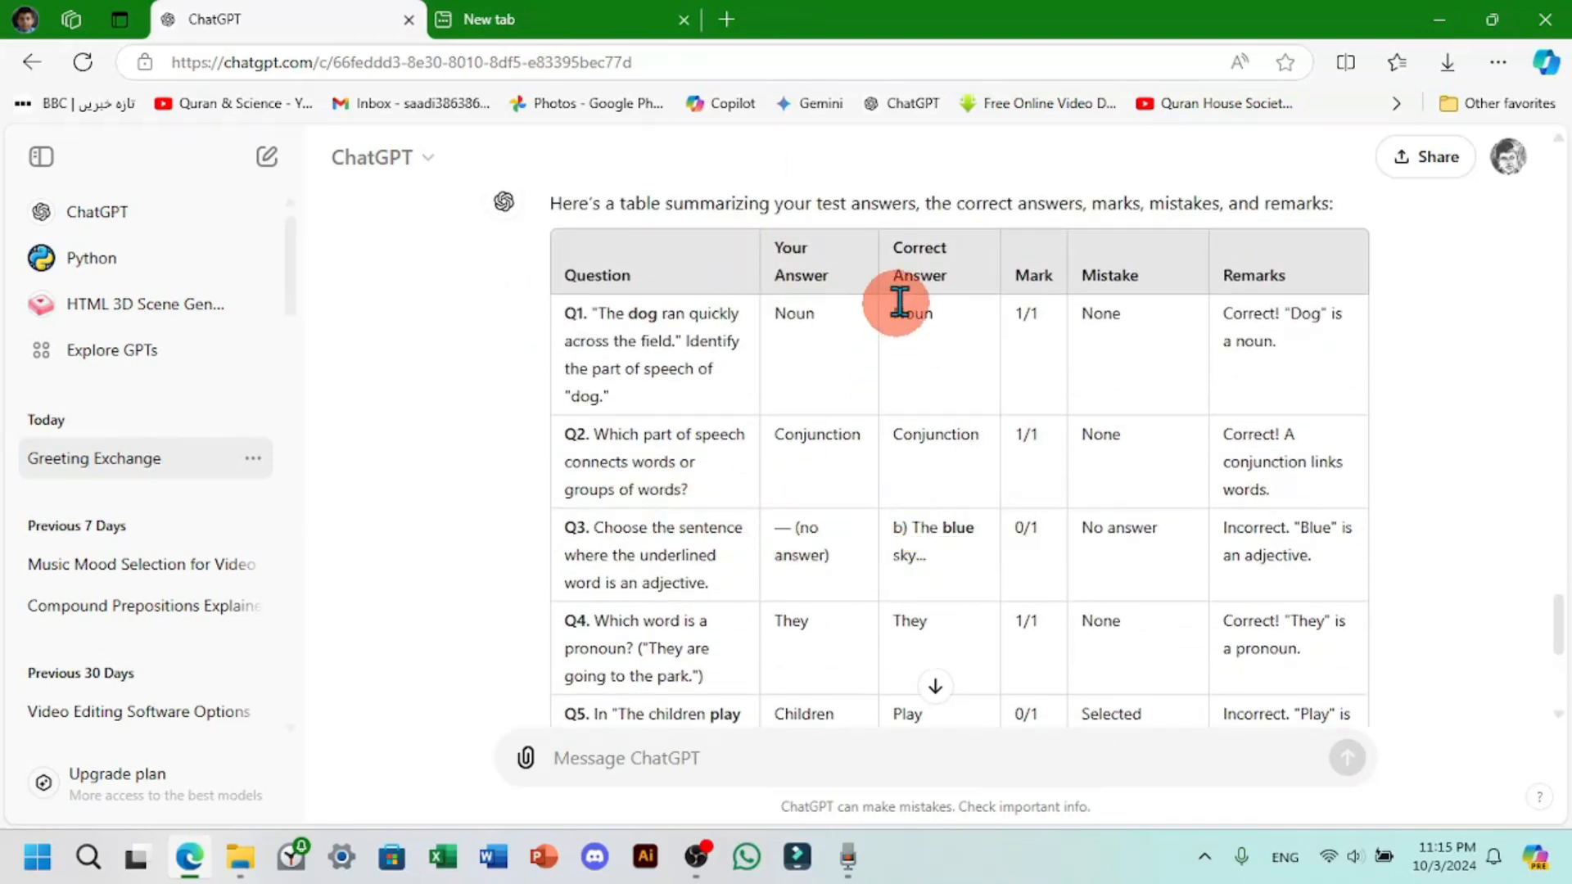
double_click(950, 528)
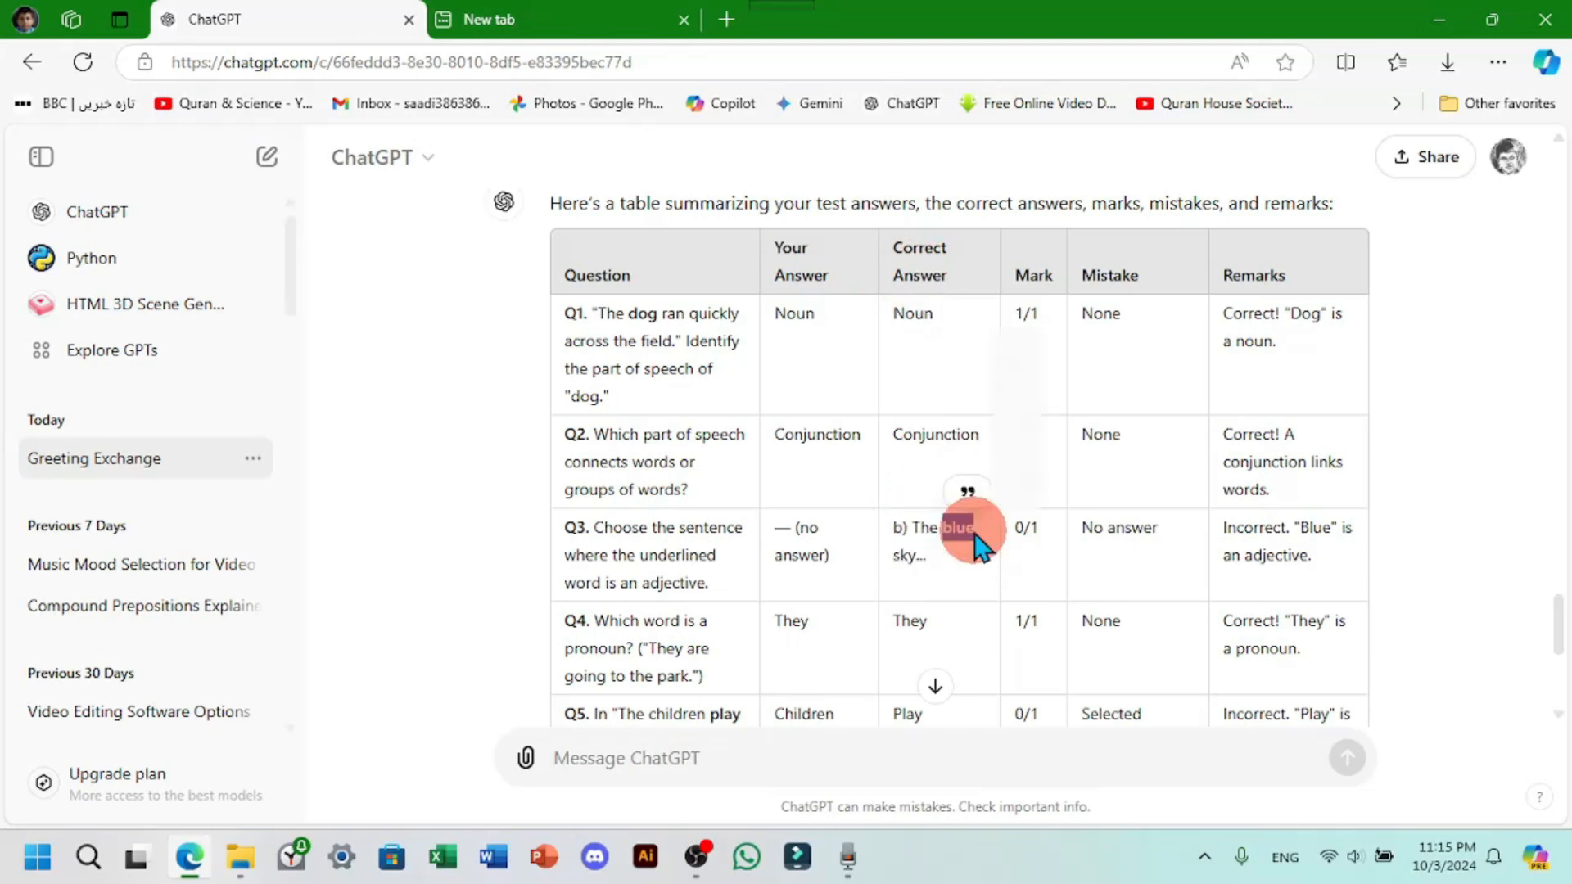
Step: Examine the Q3 row's mark, mistake and remarks, highlighting each entry
left_click(1087, 570)
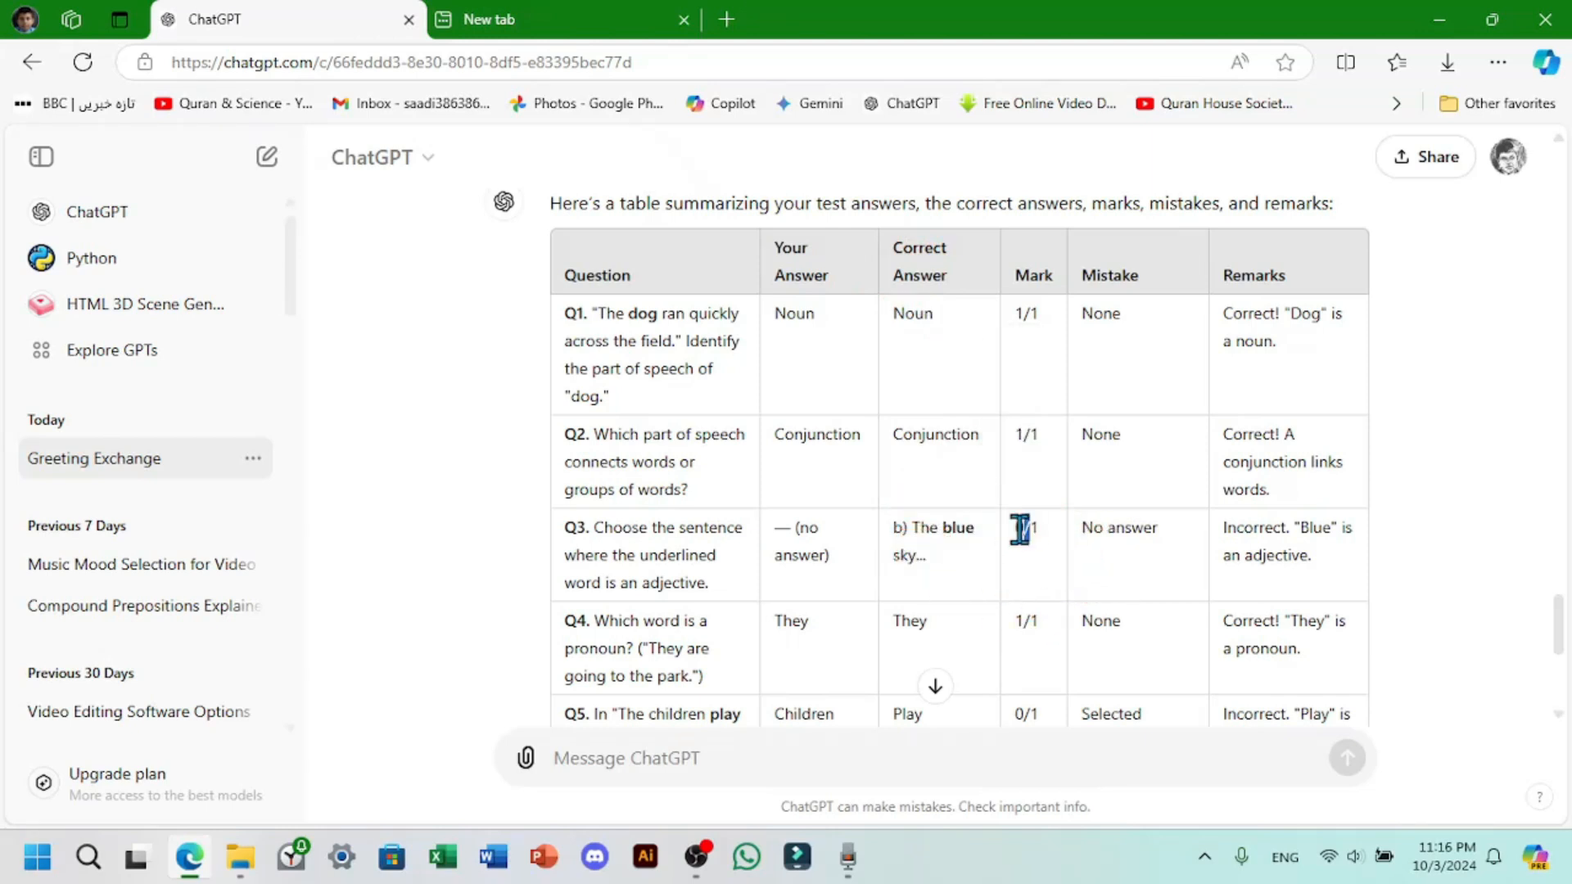
left_click(1042, 549)
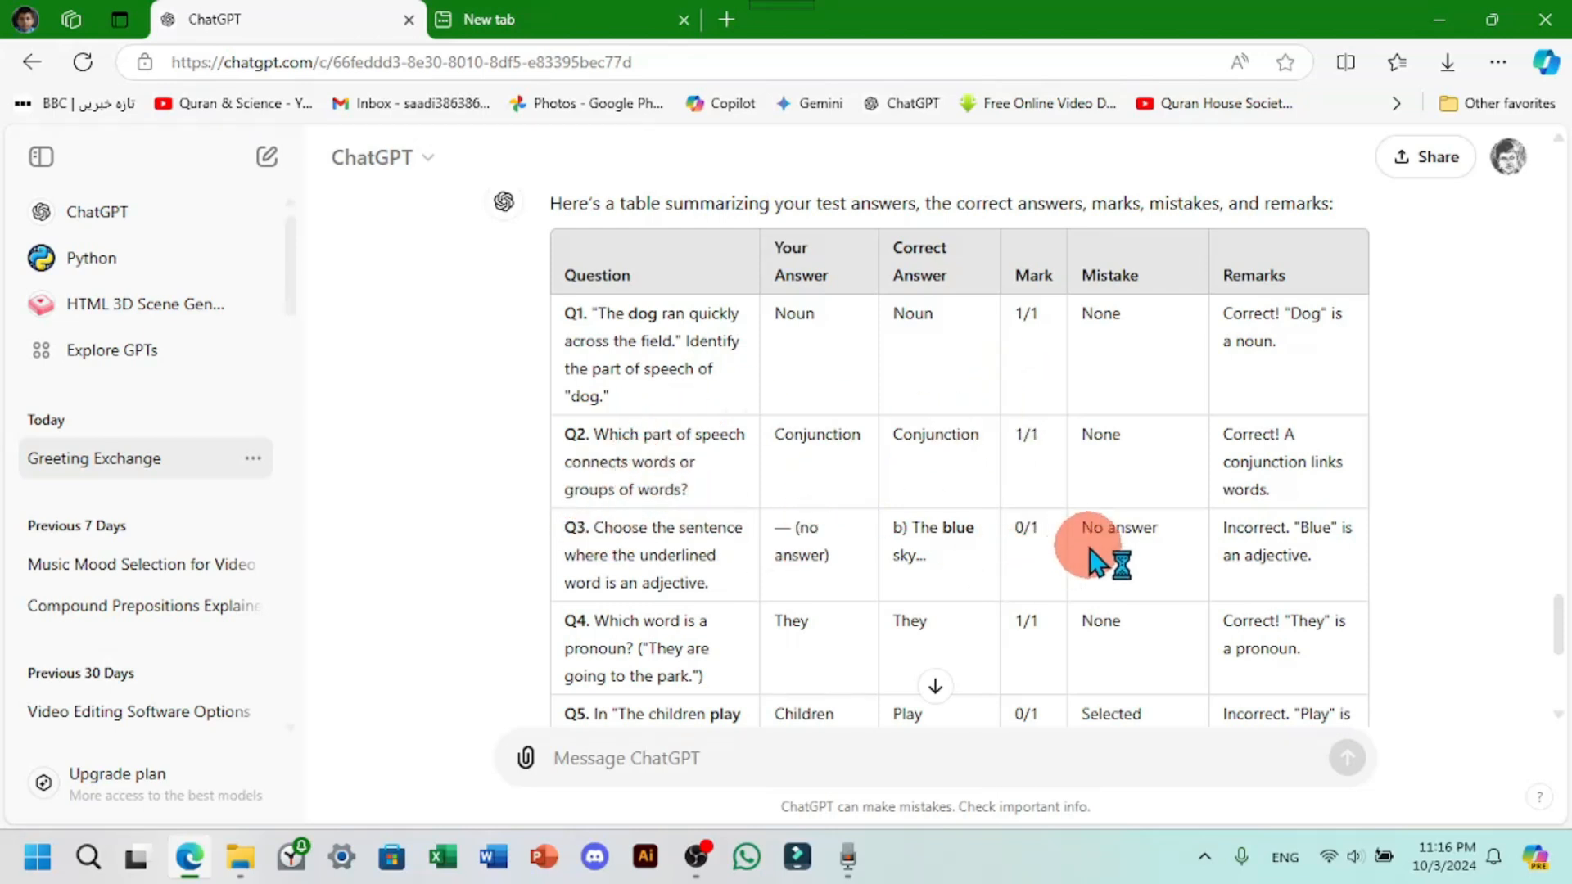
triple_click(1136, 538)
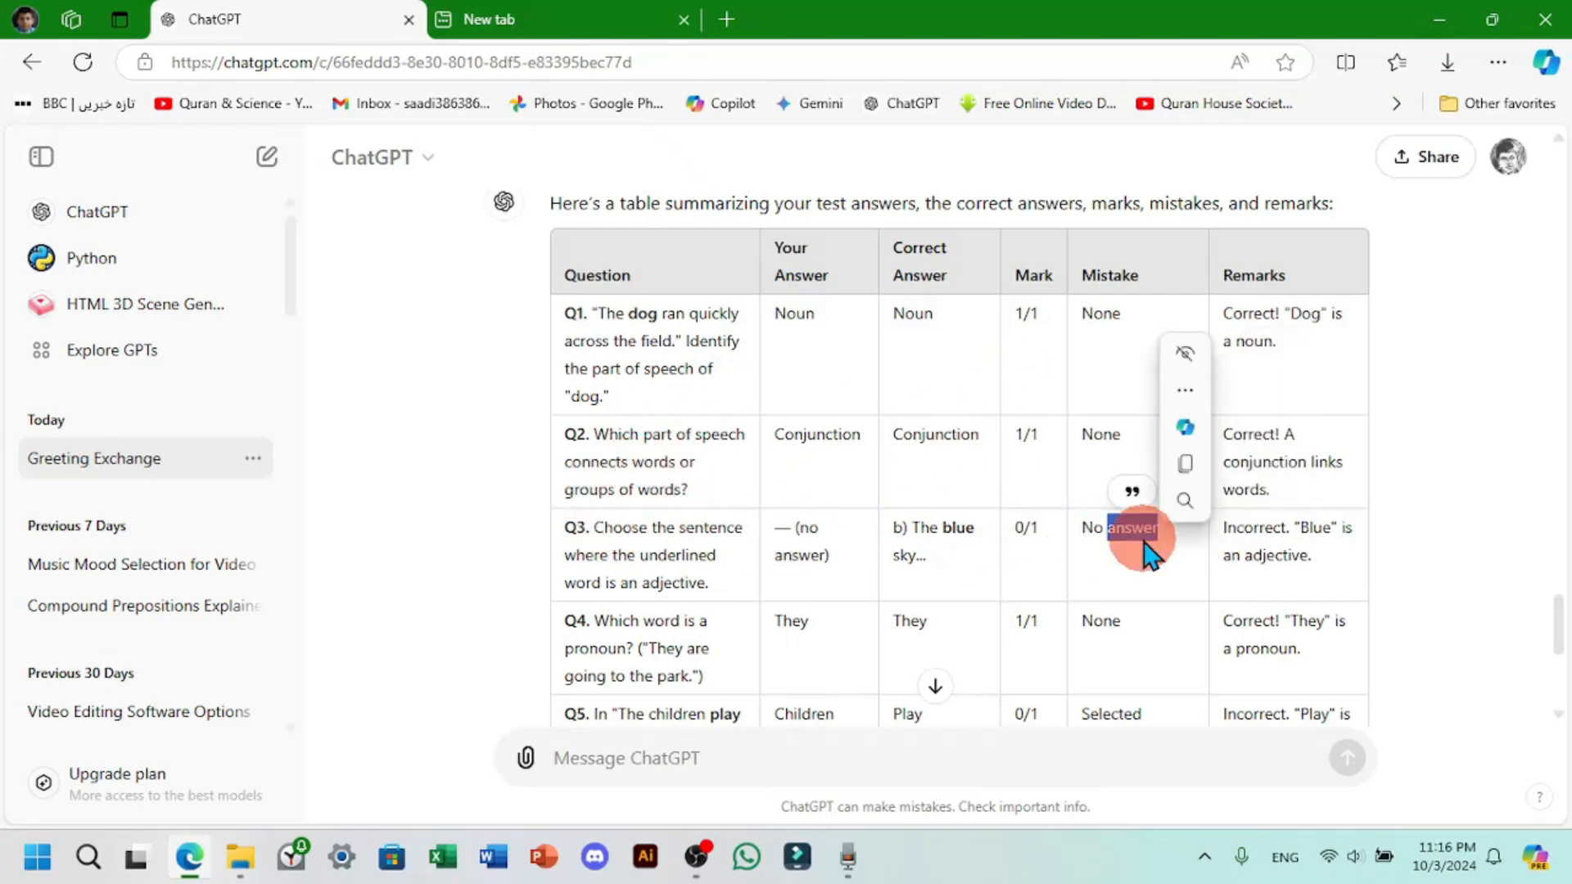
left_click(1137, 536)
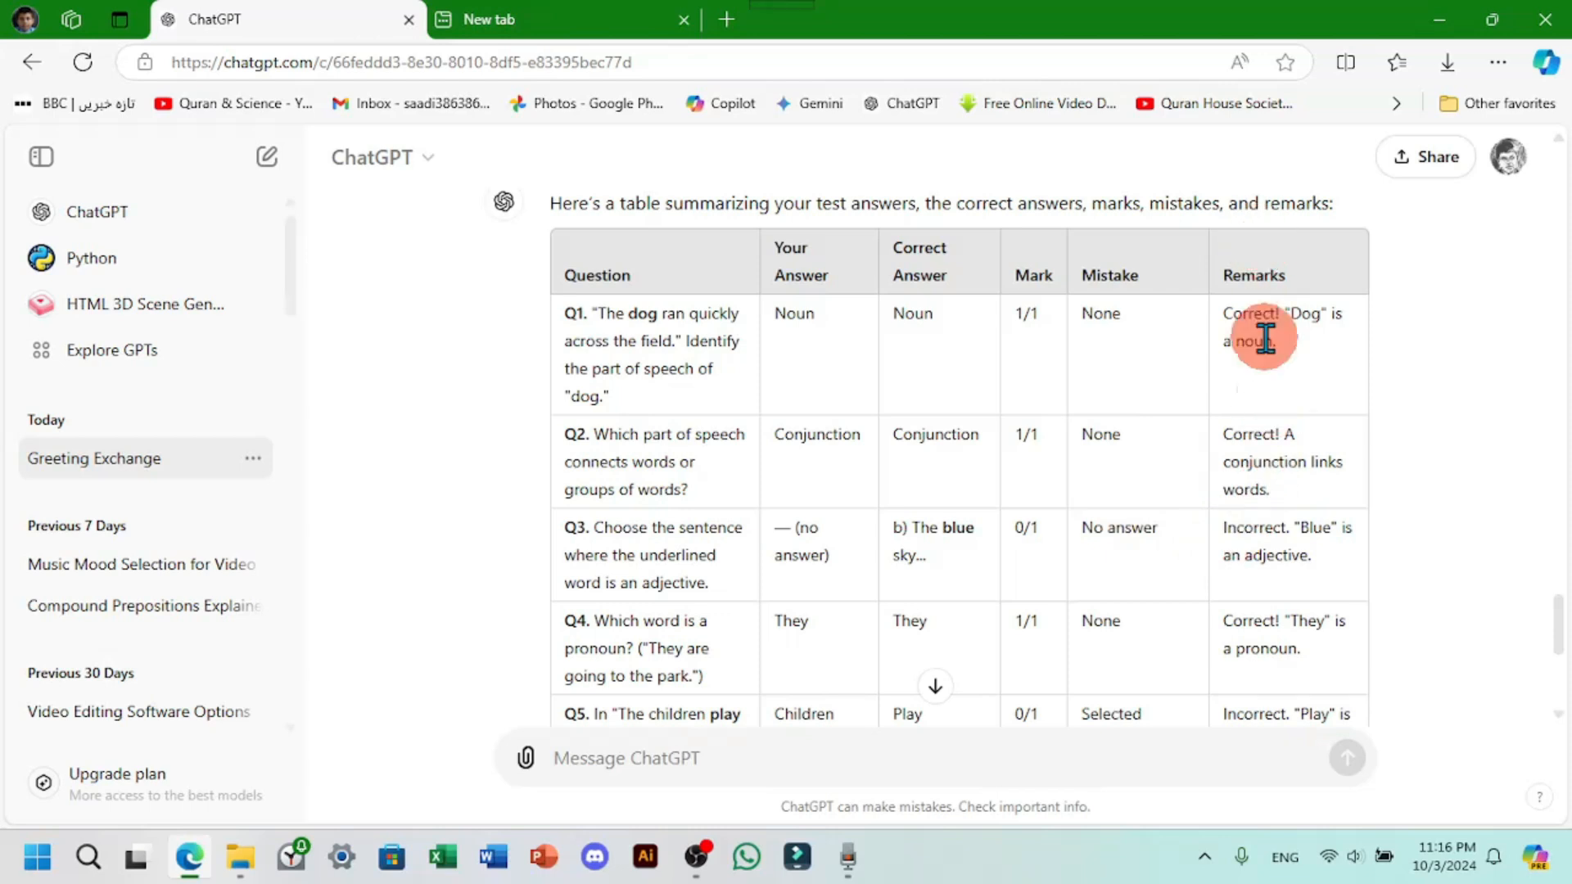
left_click_drag(1228, 528, 1341, 576)
left_click(1292, 562)
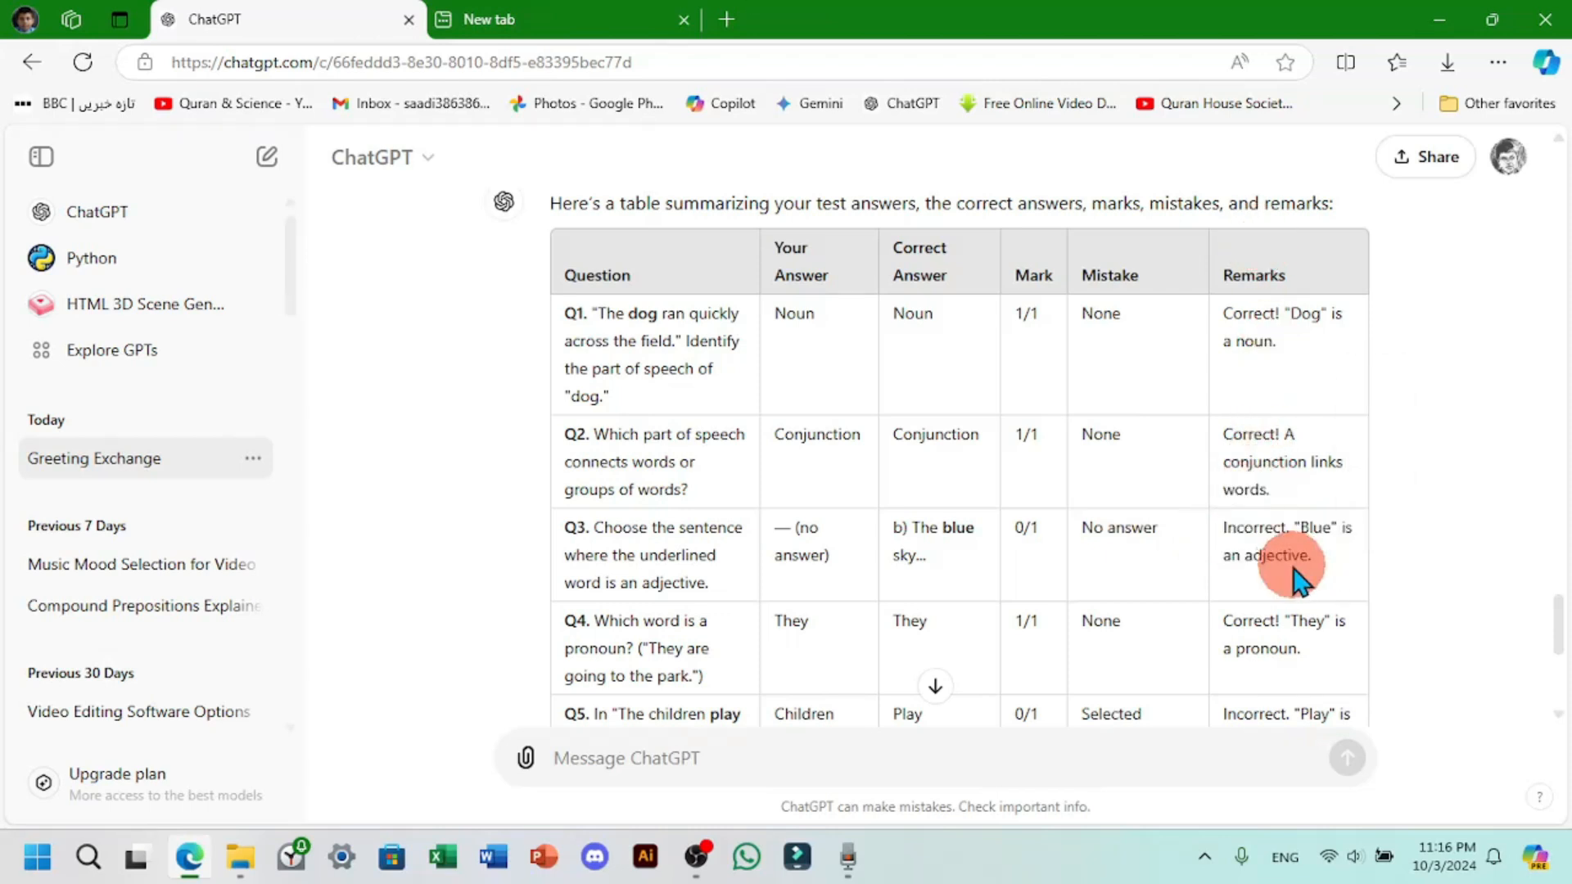
Step: Read the Q4 and Q5 rows, highlighting the Q4 question, and continue through the final score and summary remarks
scroll(695, 597, "down", 2)
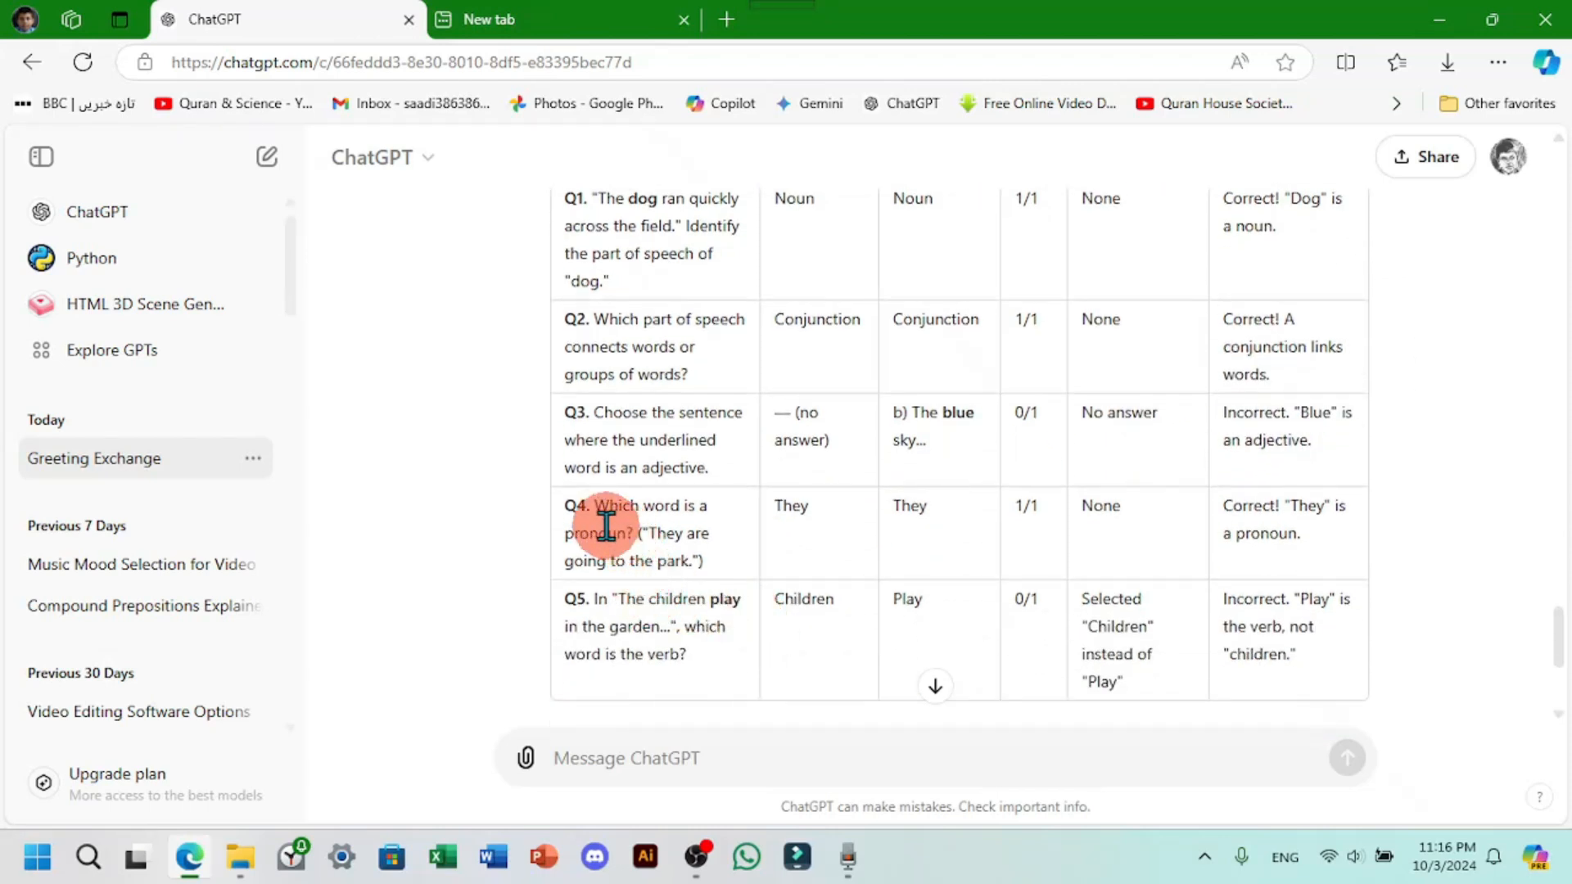
left_click_drag(610, 506, 634, 526)
left_click(667, 528)
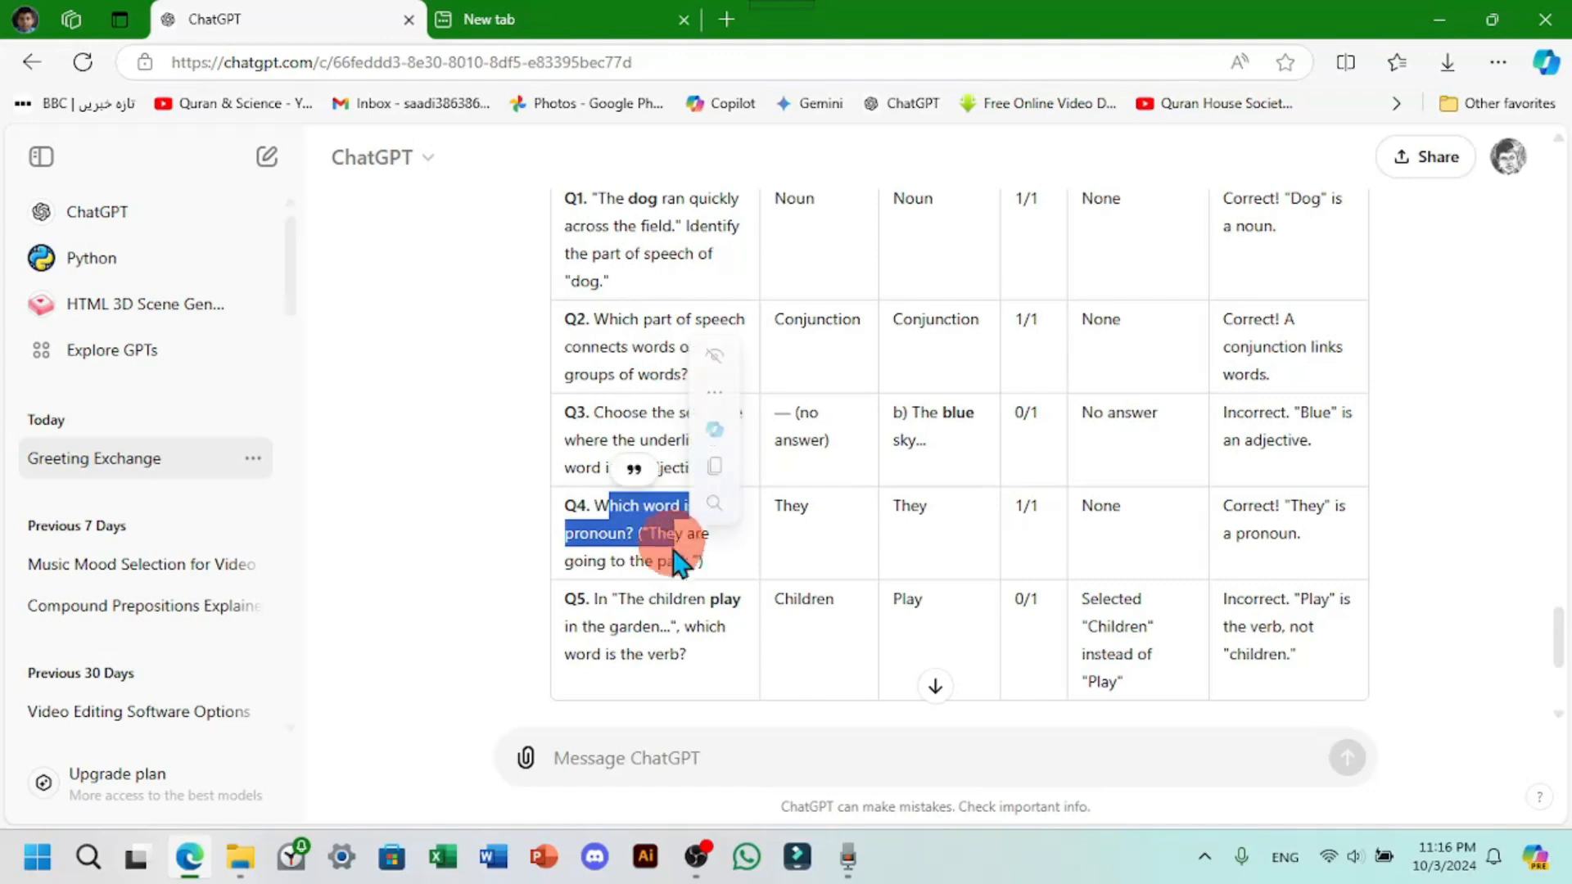
scroll(1046, 551, "down", 1)
scroll(1048, 550, "down", 3)
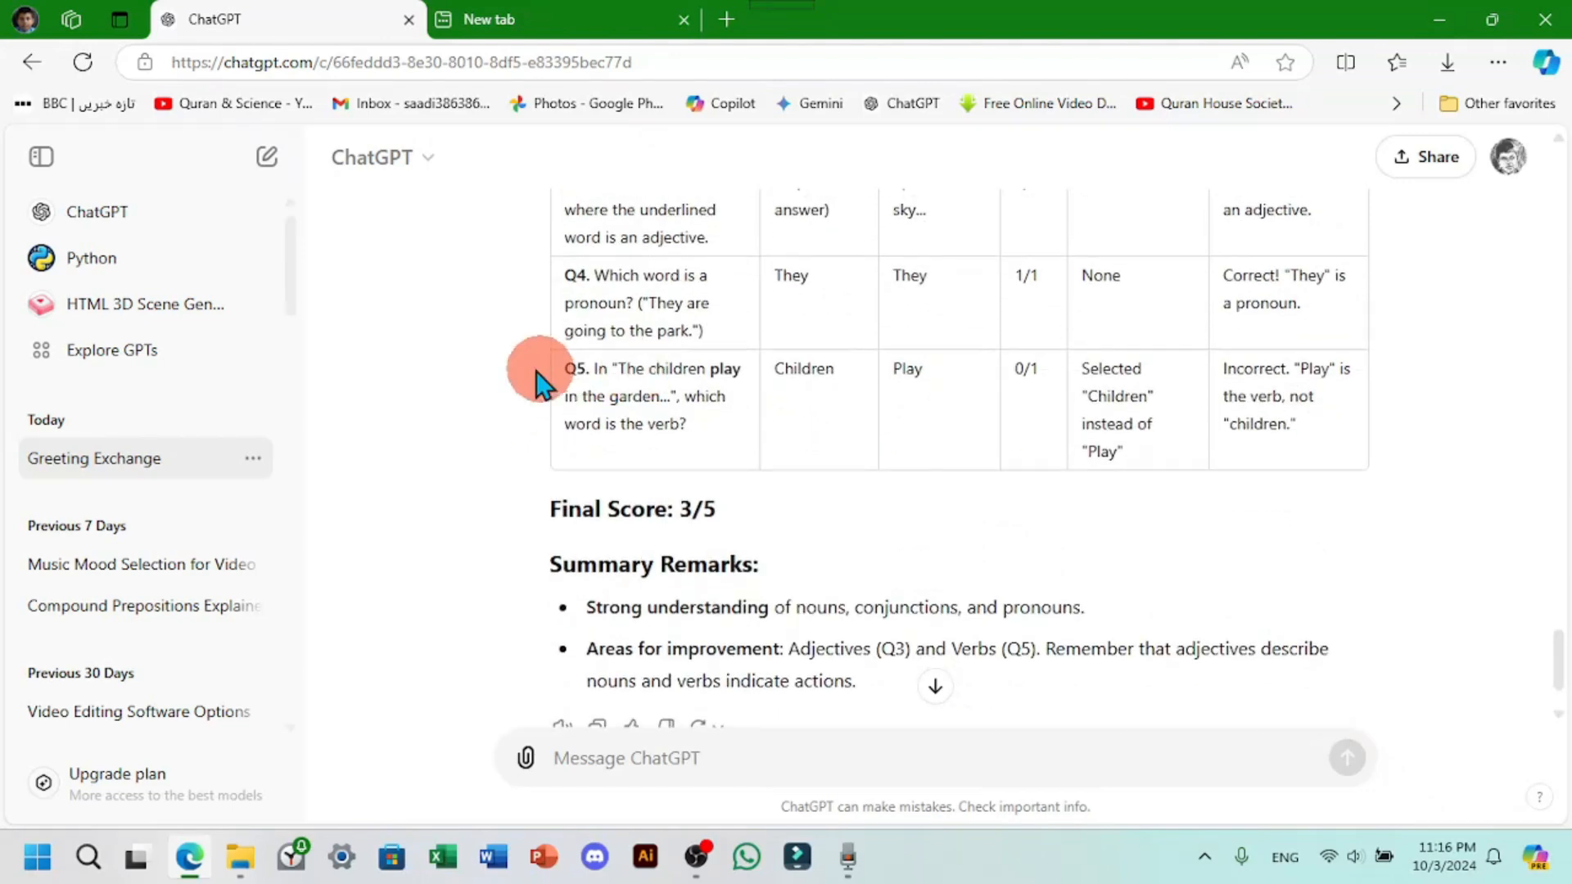
scroll(1073, 371, "down", 3)
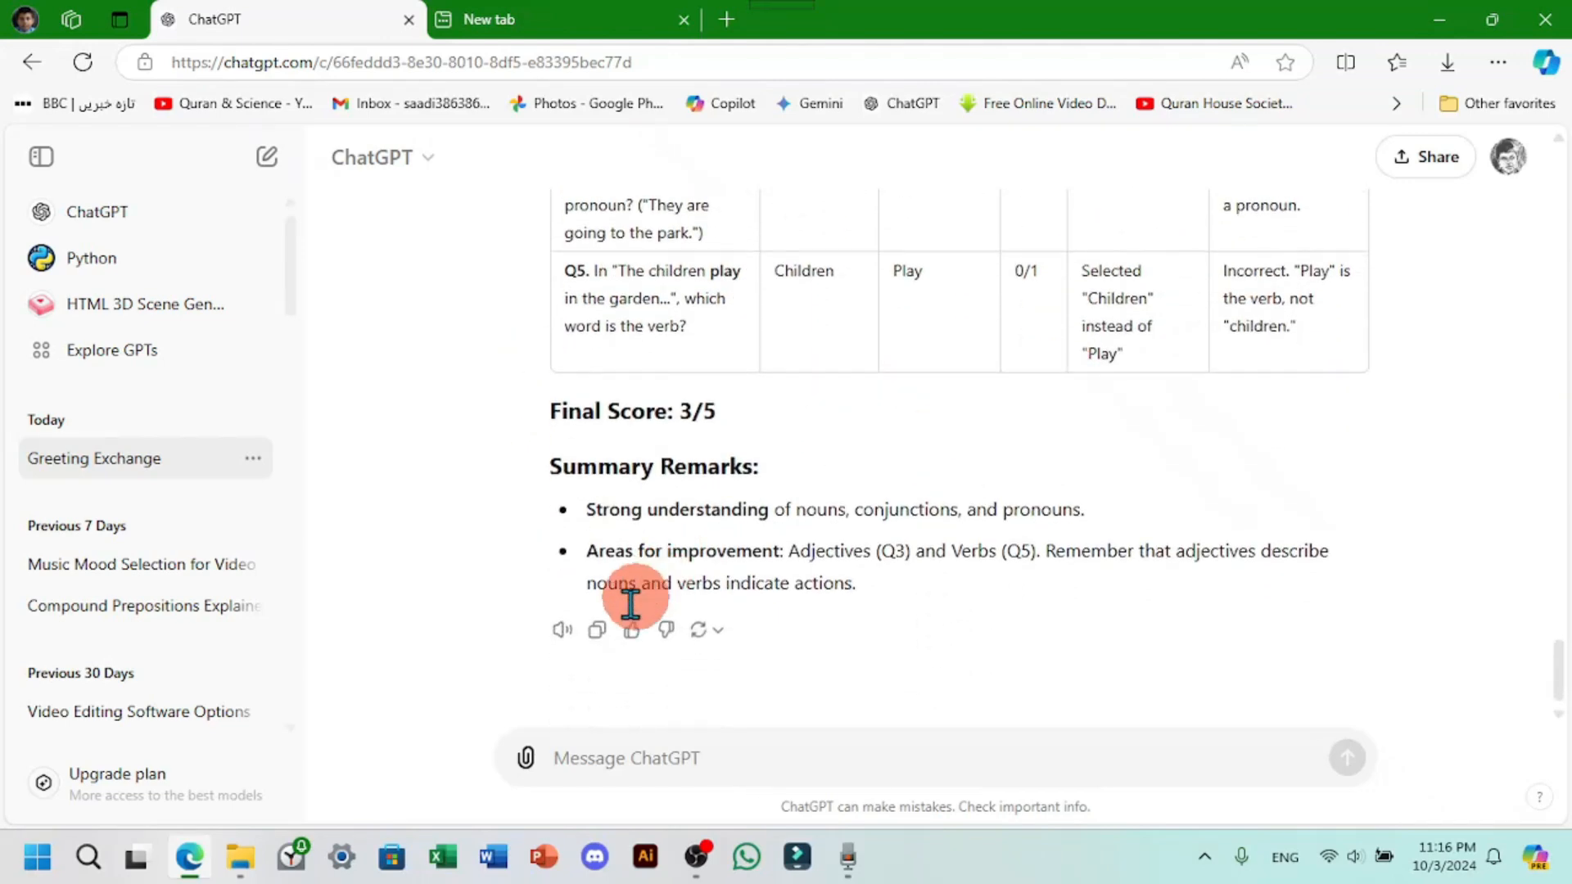
Step: Review the whole conversation again, covering the test questions, the marked answers and the summary table
scroll(895, 691, "up", 15)
scroll(1064, 622, "up", 4)
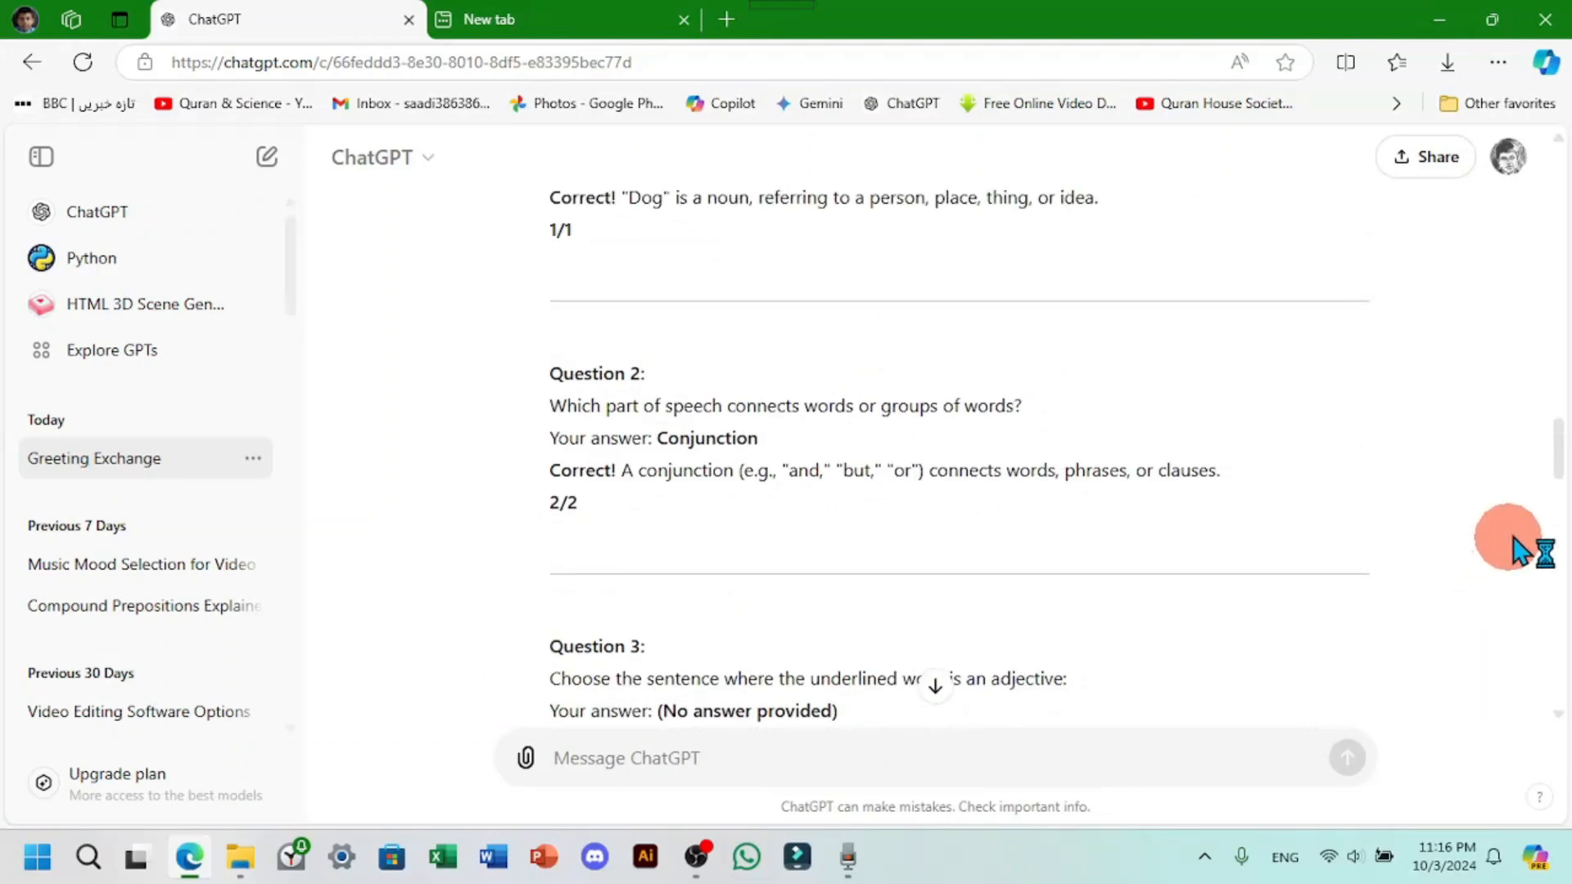
left_click_drag(1558, 544, 1560, 221)
scroll(702, 573, "down", 20)
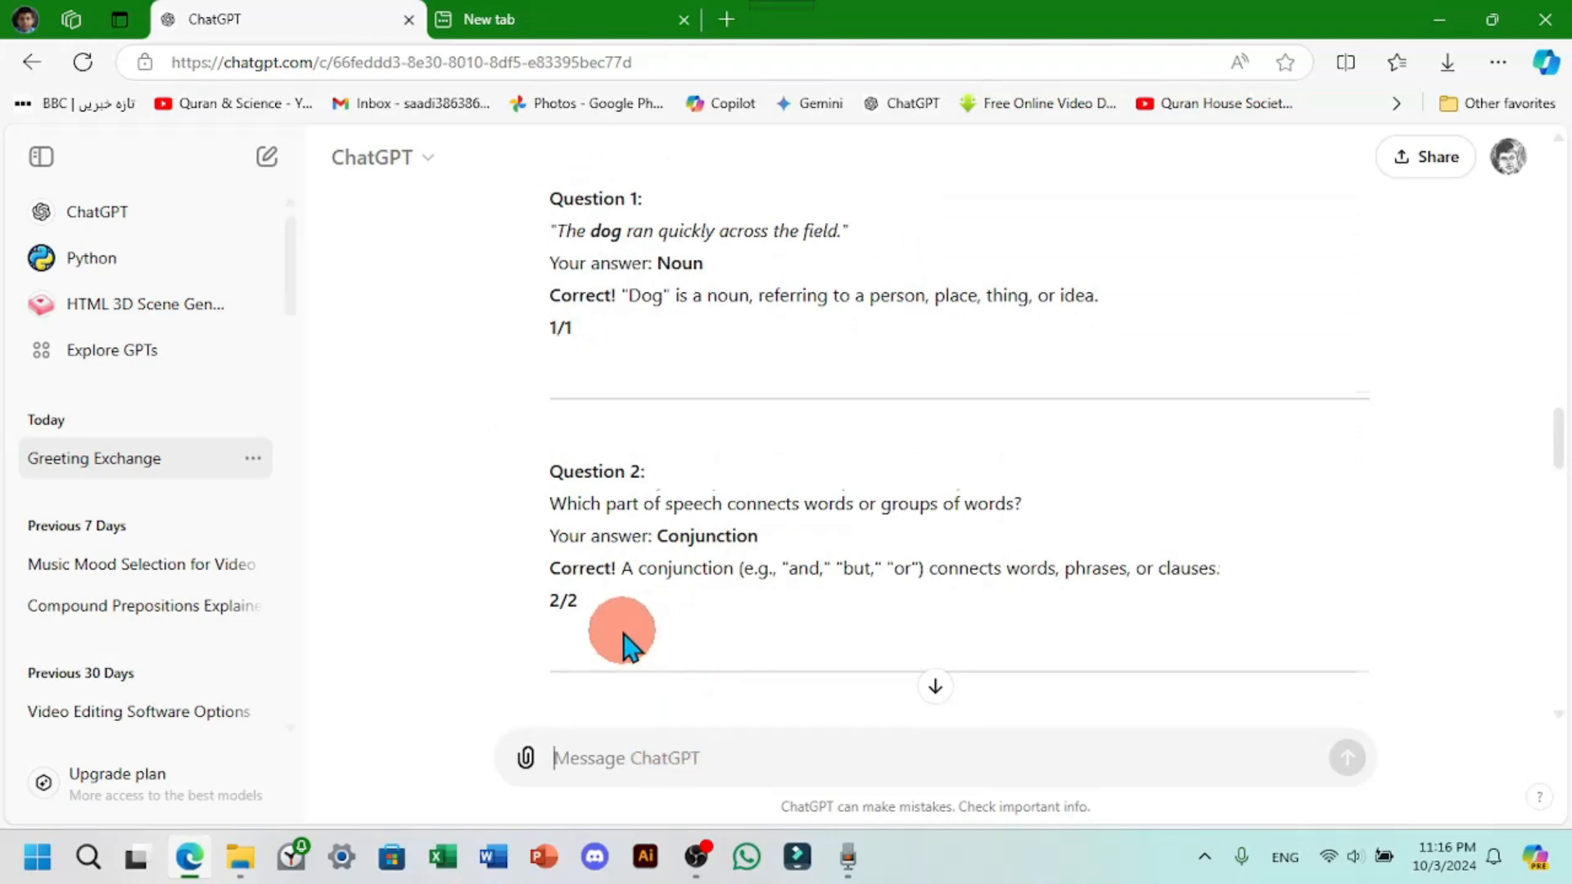
scroll(625, 642, "down", 15)
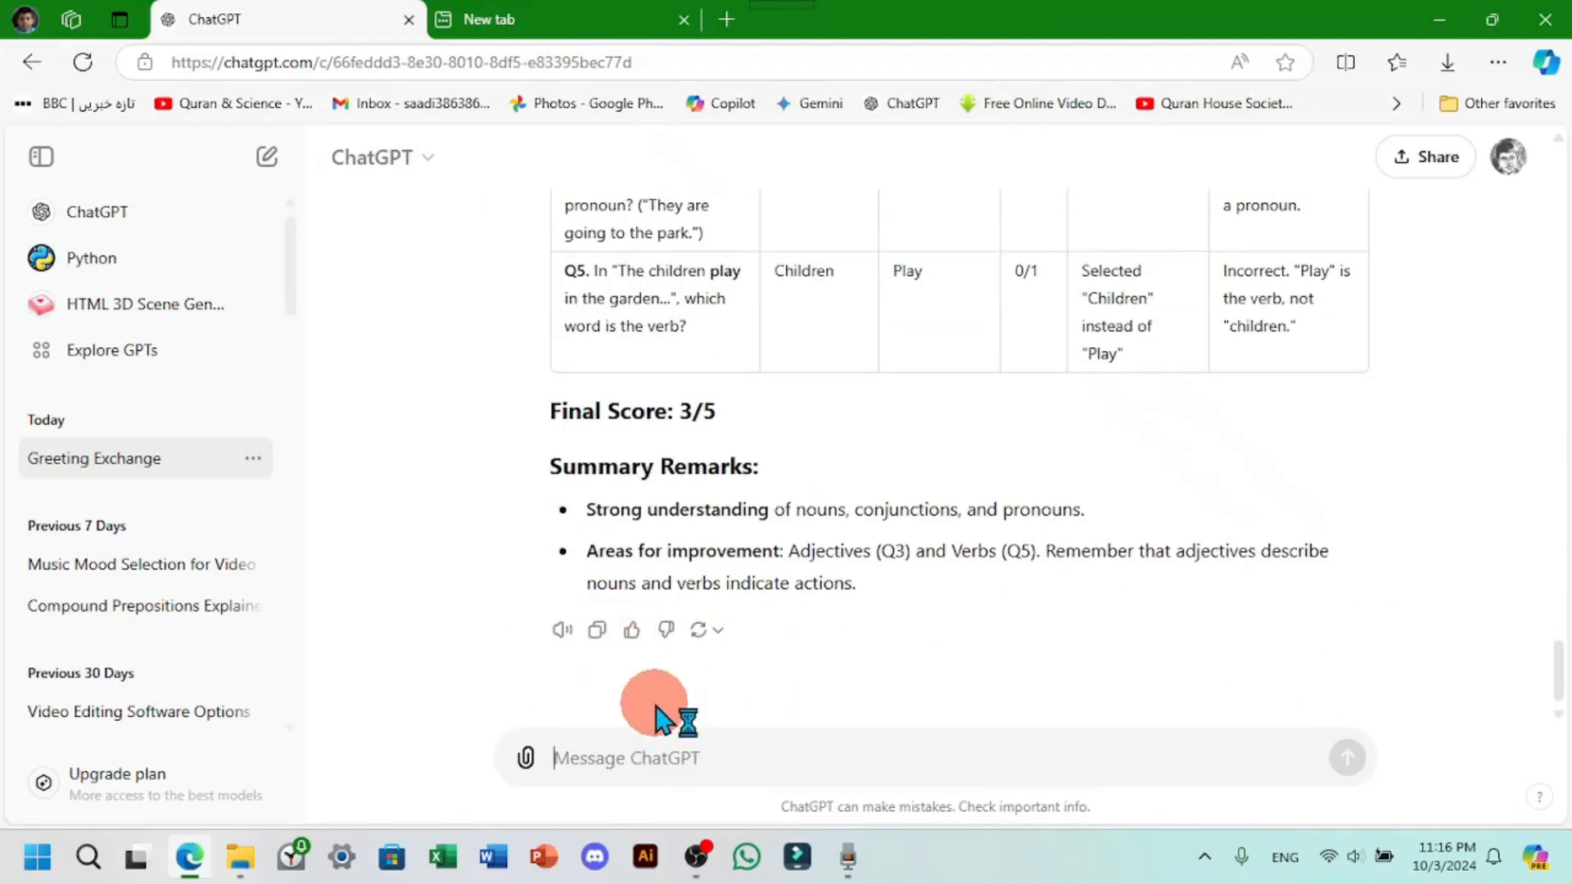
scroll(651, 706, "up", 10)
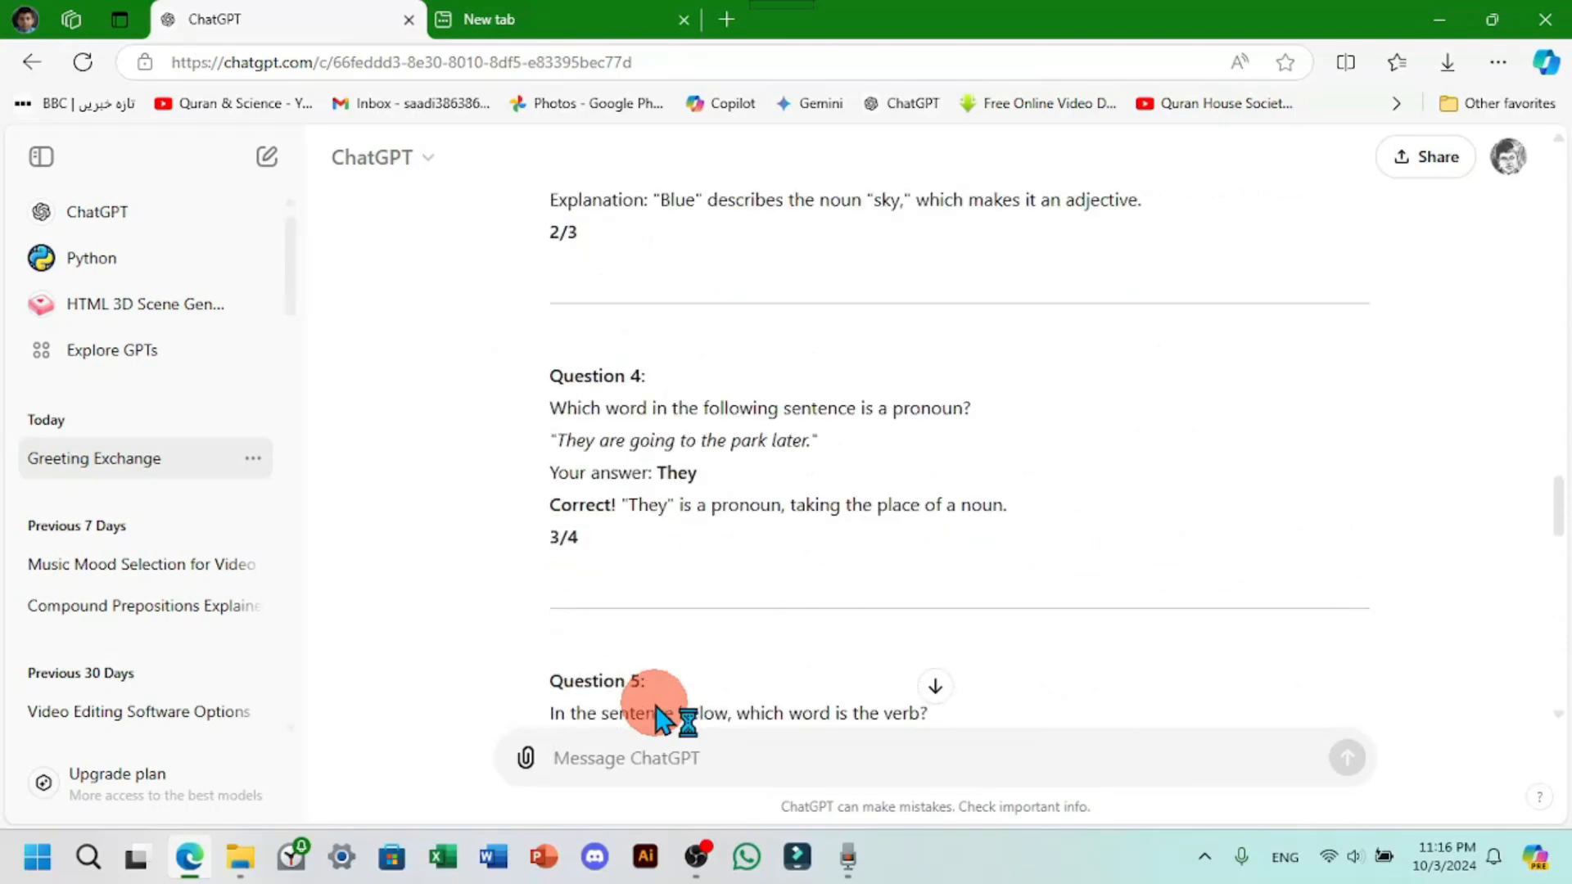
scroll(407, 659, "up", 5)
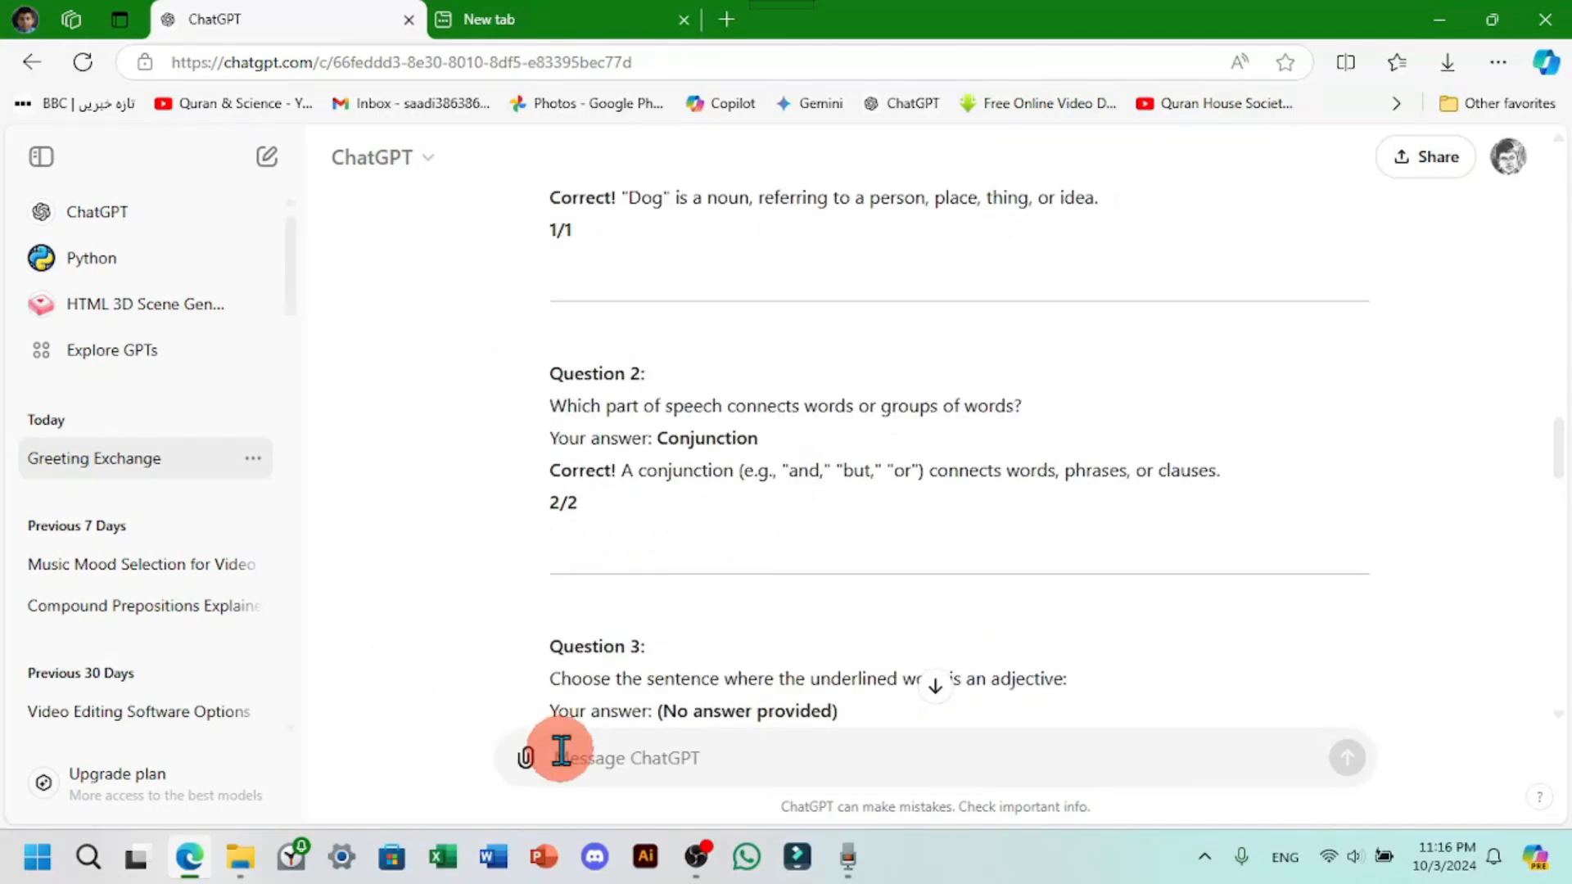
scroll(740, 680, "up", 10)
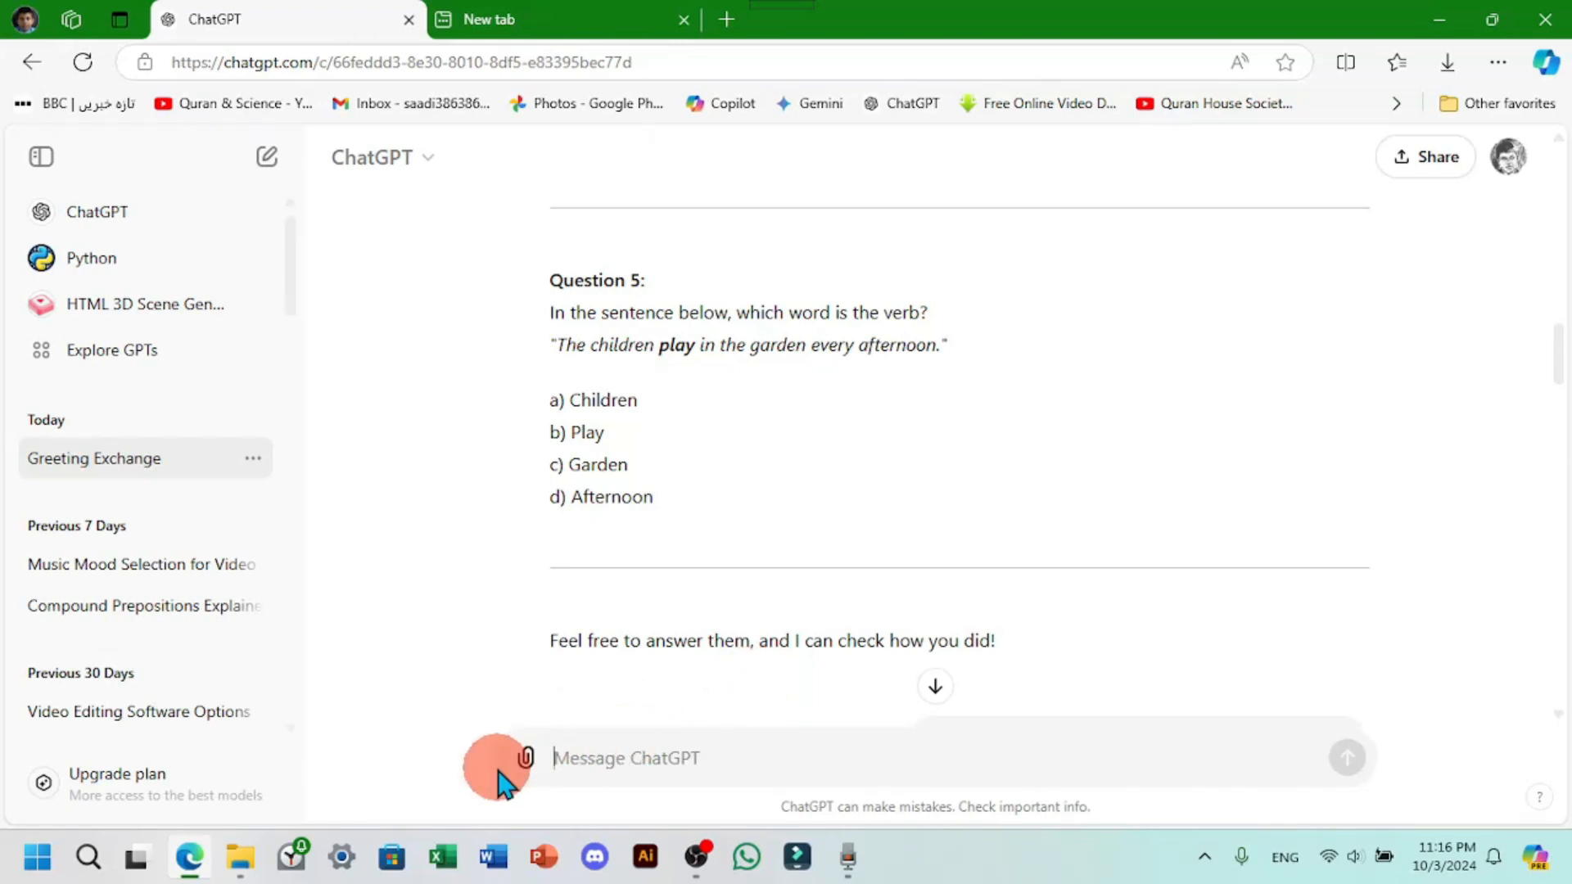
left_click(525, 758)
left_click(589, 700)
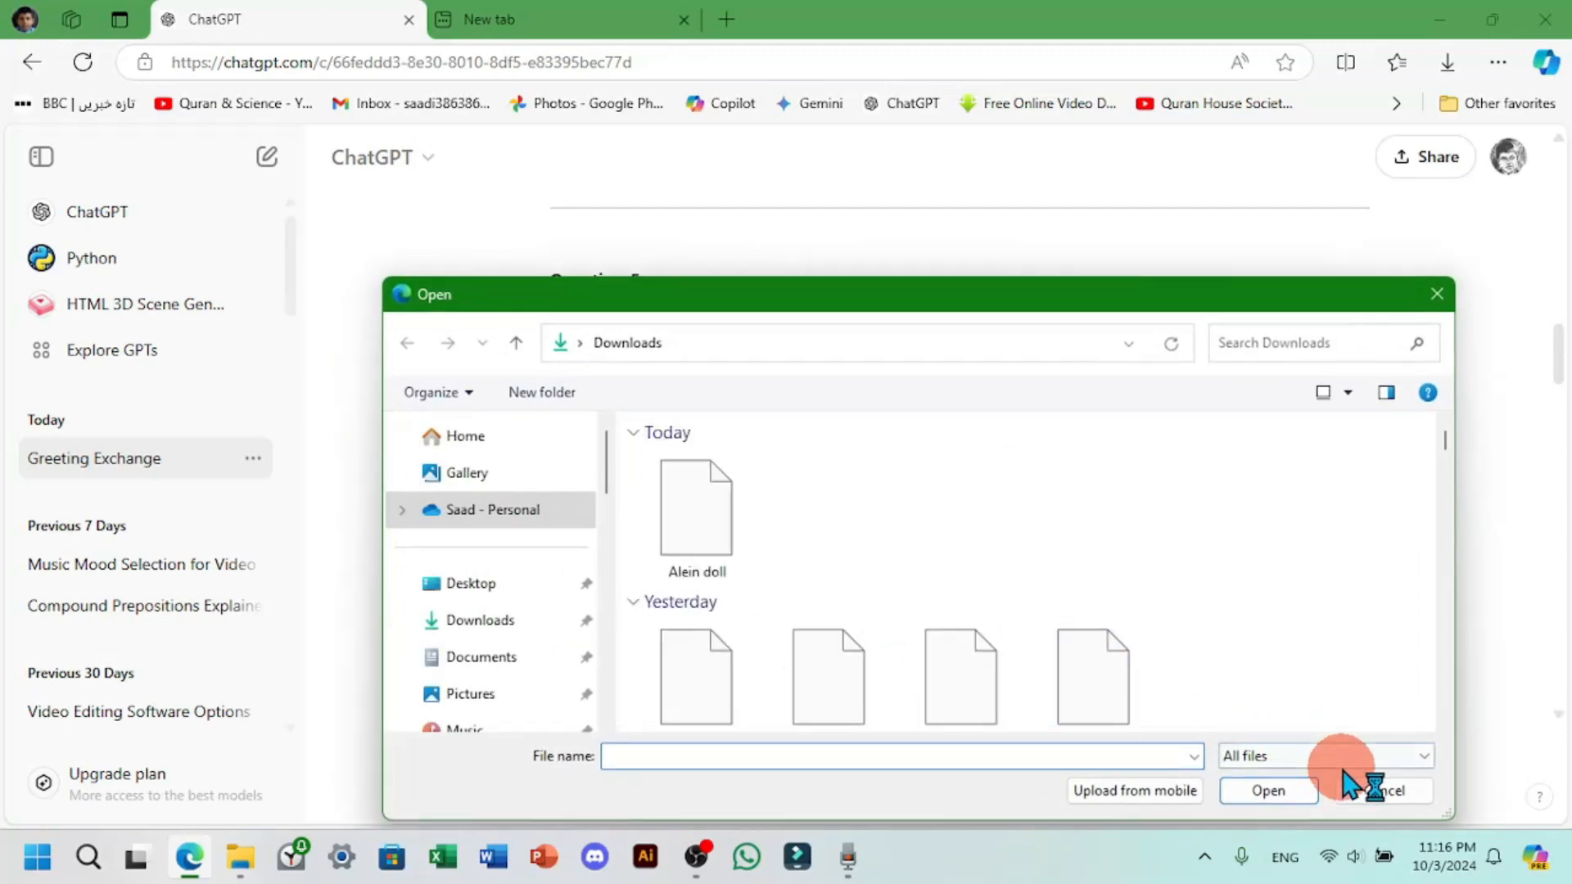
left_click(1380, 789)
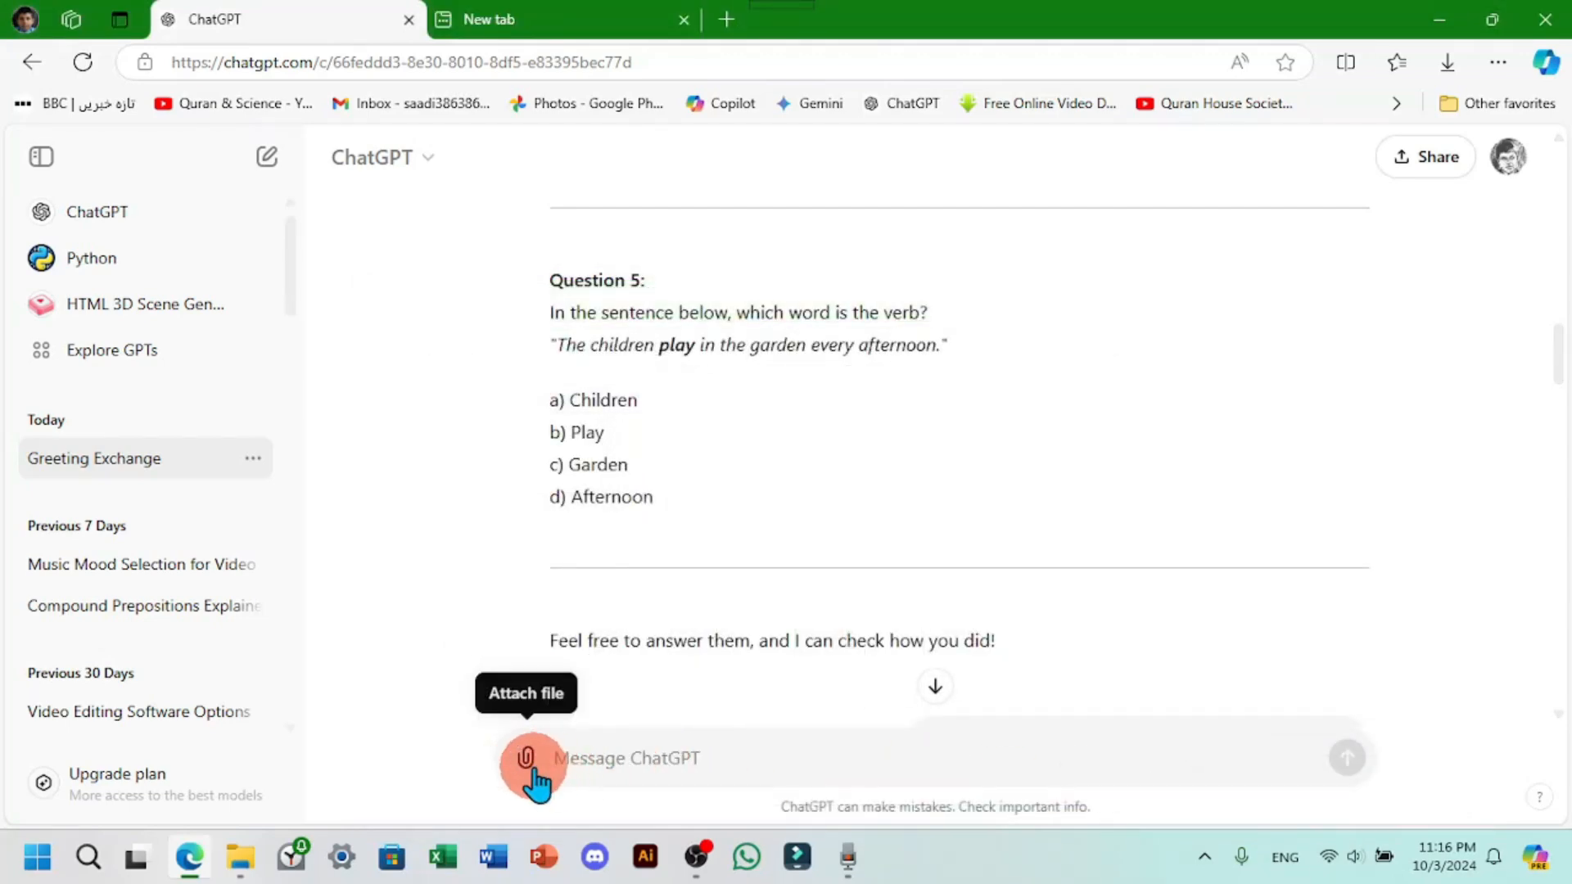
left_click(579, 766)
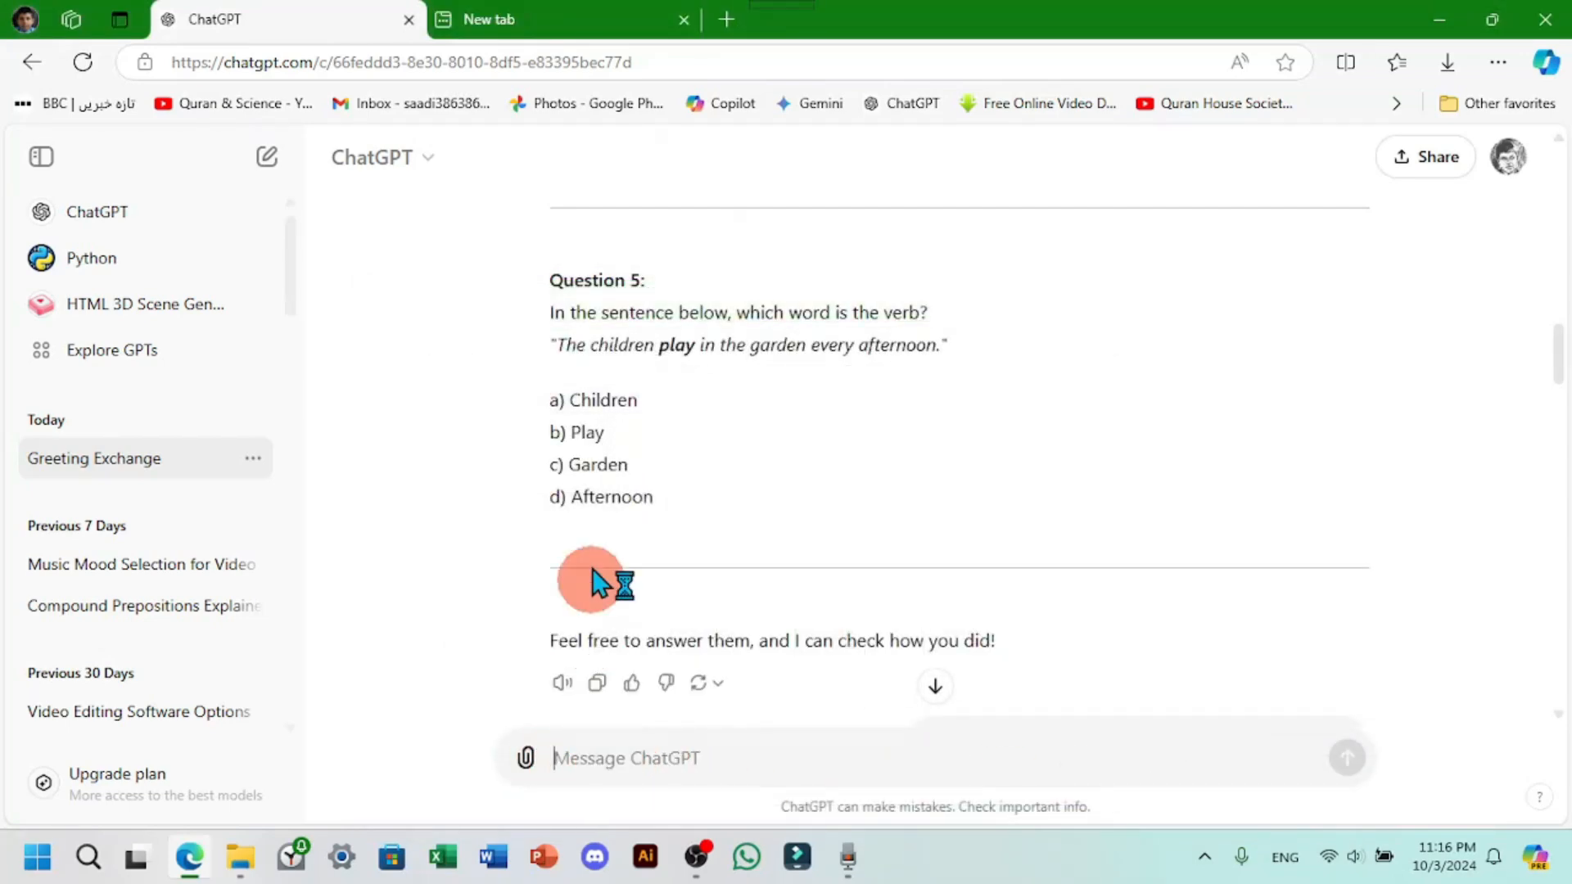
Step: Review the summary table, the final score and the summary remarks again, including the earlier marked result above the table
scroll(597, 573, "down", 15)
scroll(598, 573, "down", 15)
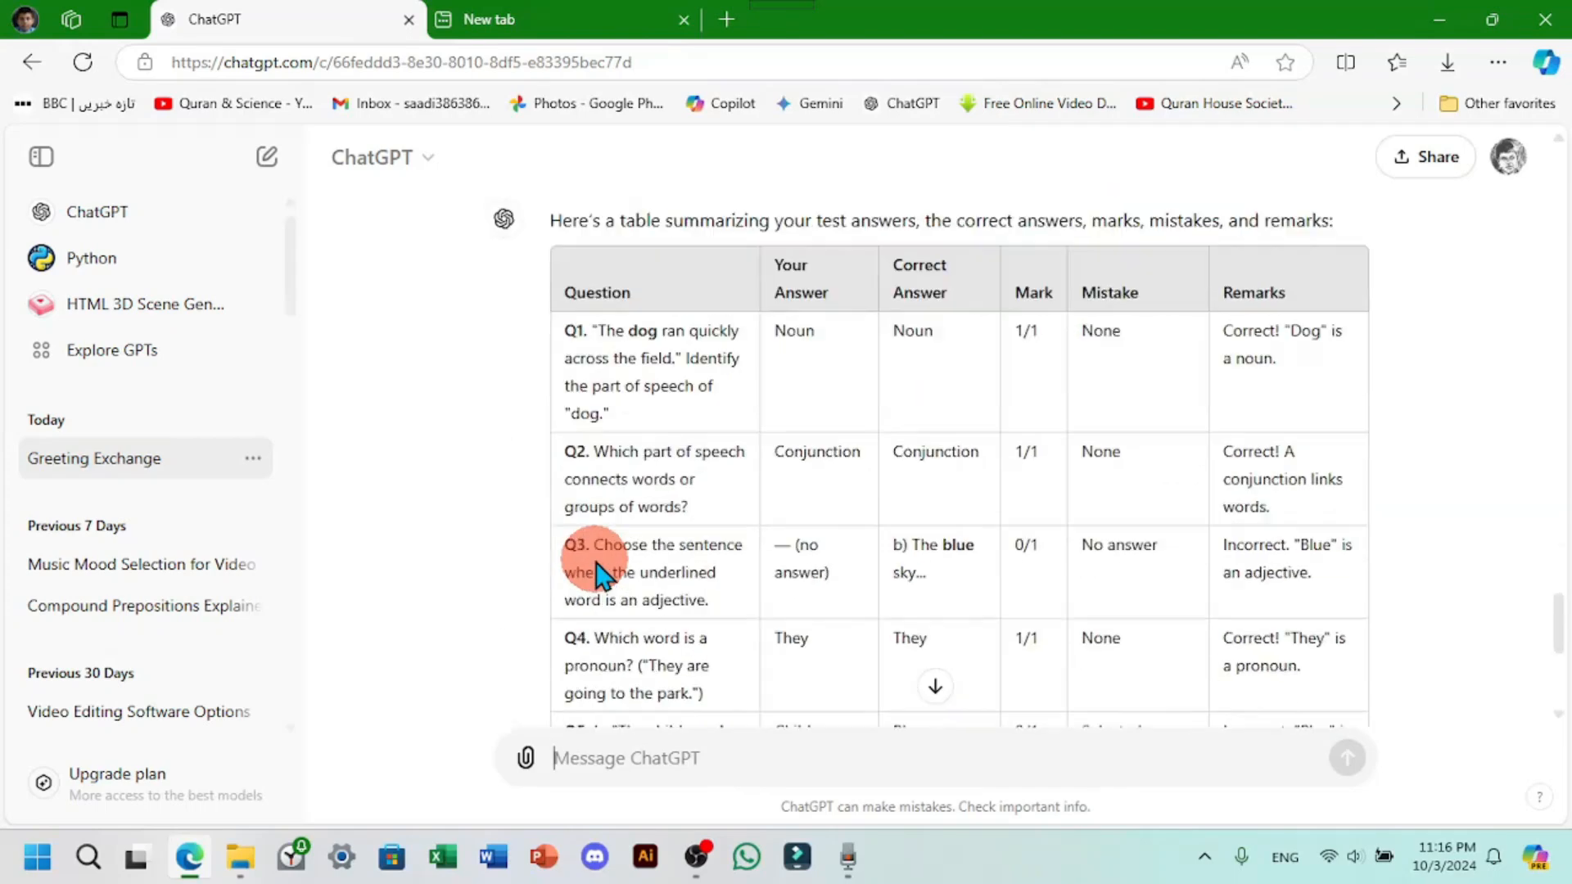
left_click(659, 759)
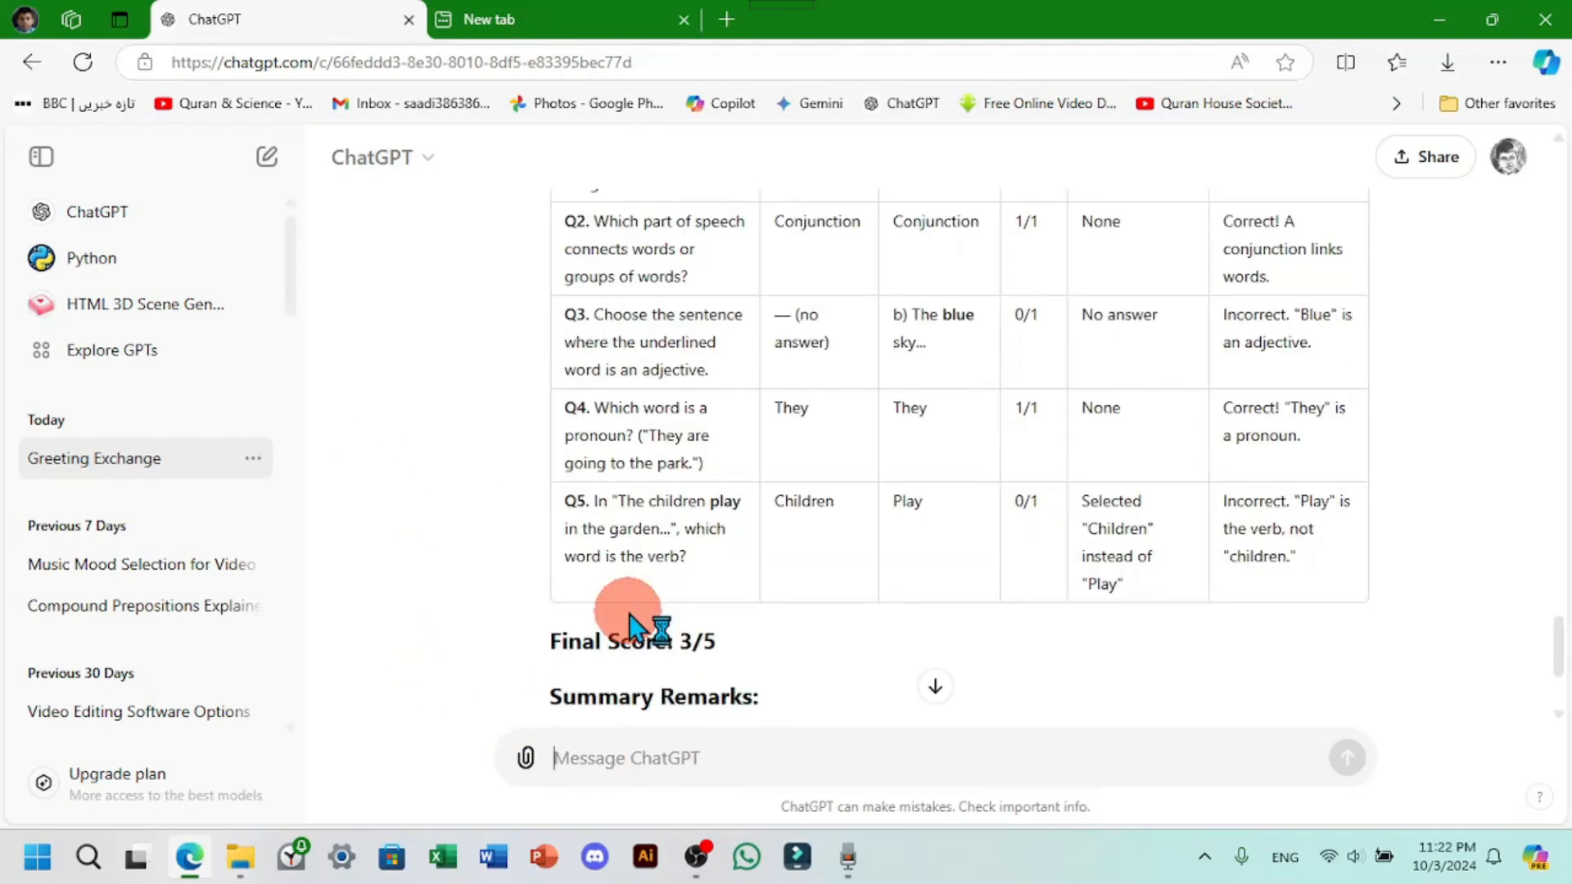
scroll(635, 606, "down", 2)
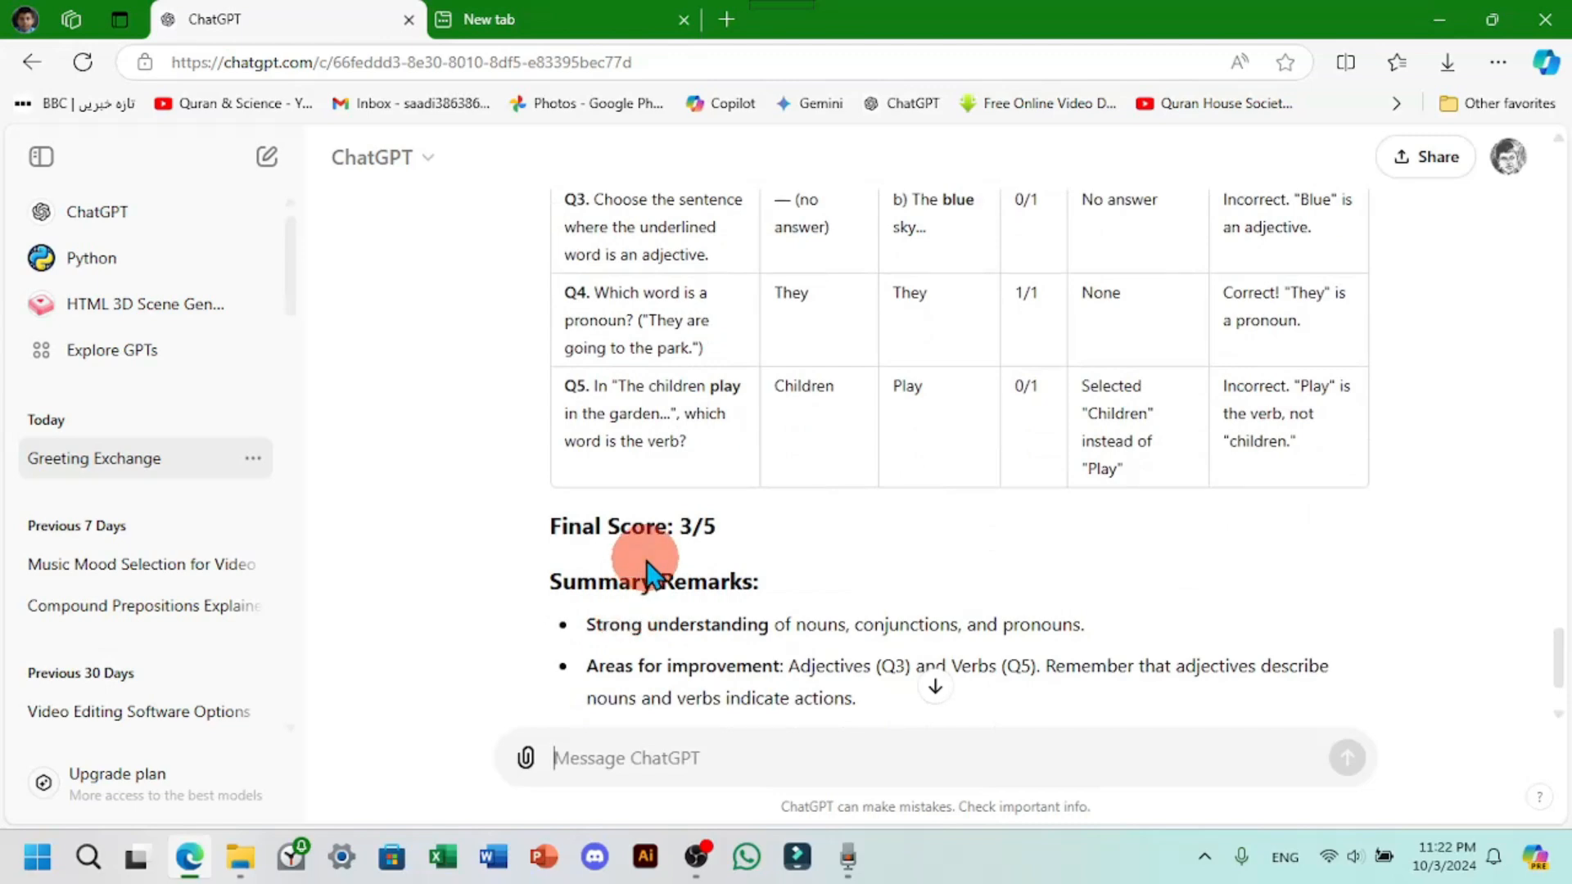
scroll(646, 561, "down", 2)
scroll(631, 643, "up", 10)
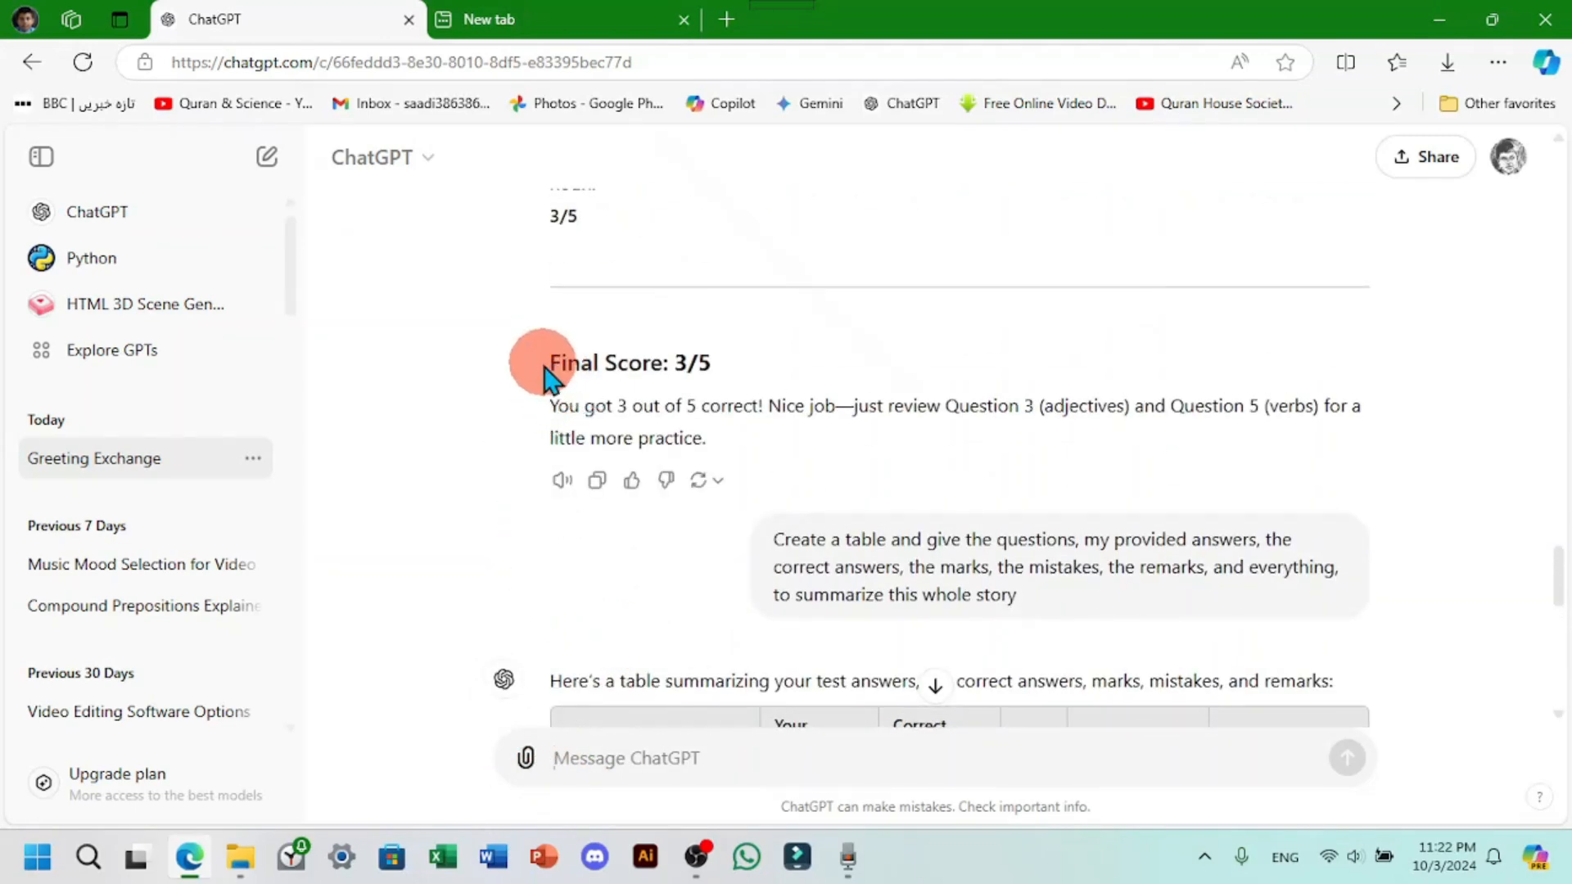
scroll(541, 376, "down", 4)
scroll(544, 381, "down", 7)
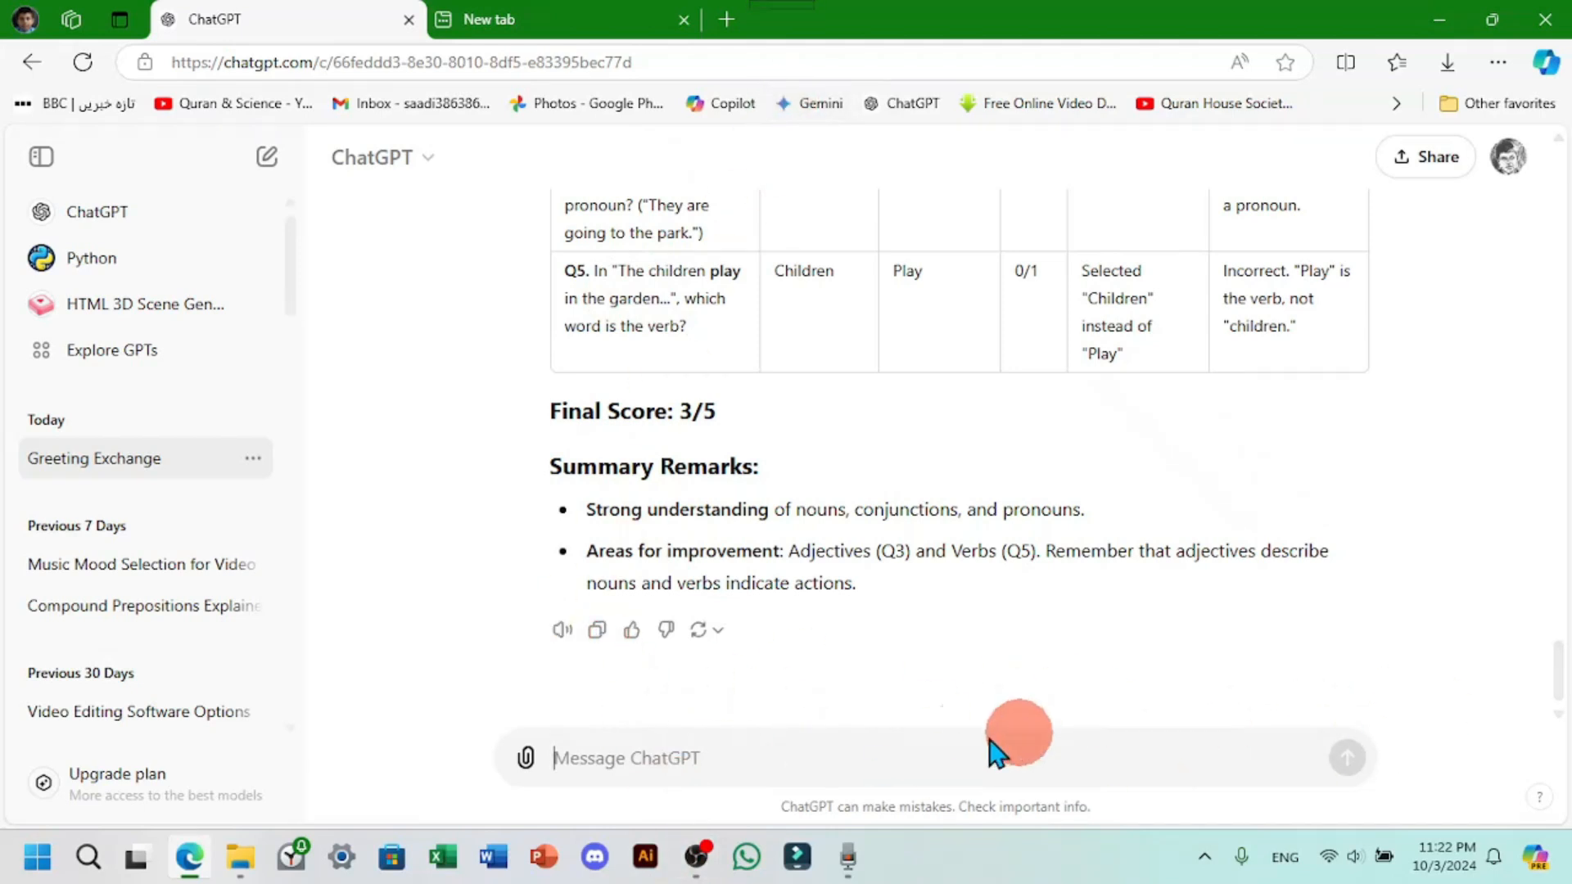
Step: Show the chat's attachment sources and choose to upload a file from the computer
left_click(526, 759)
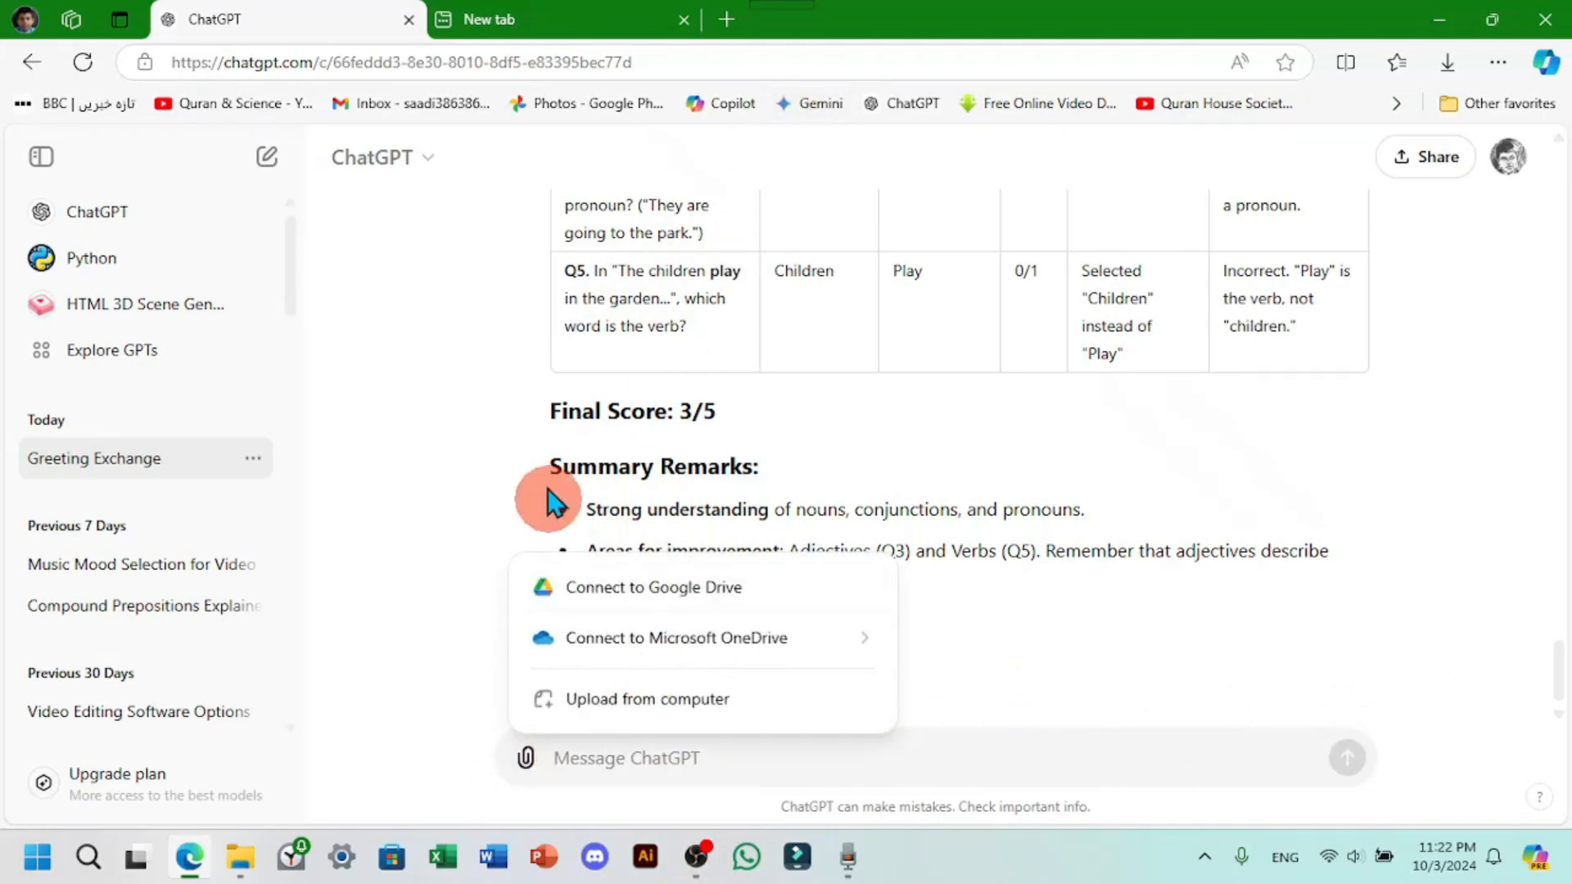
left_click(578, 700)
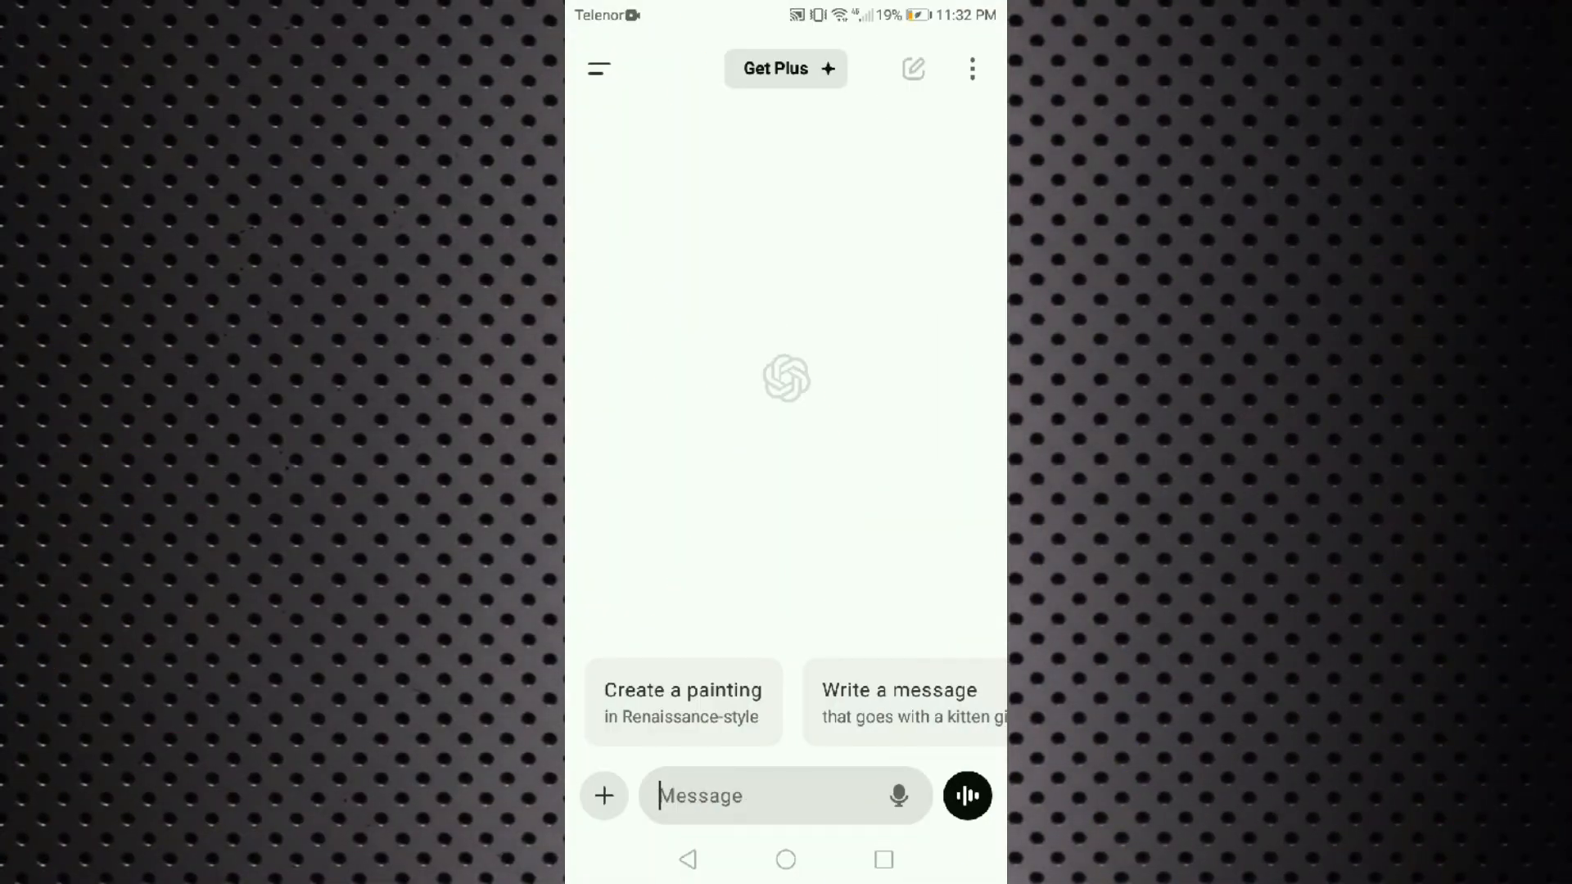
Step: Switch to the ChatGPT mobile app and open the Greeting Exchange conversation from the chat history at its beginning
left_click(720, 796)
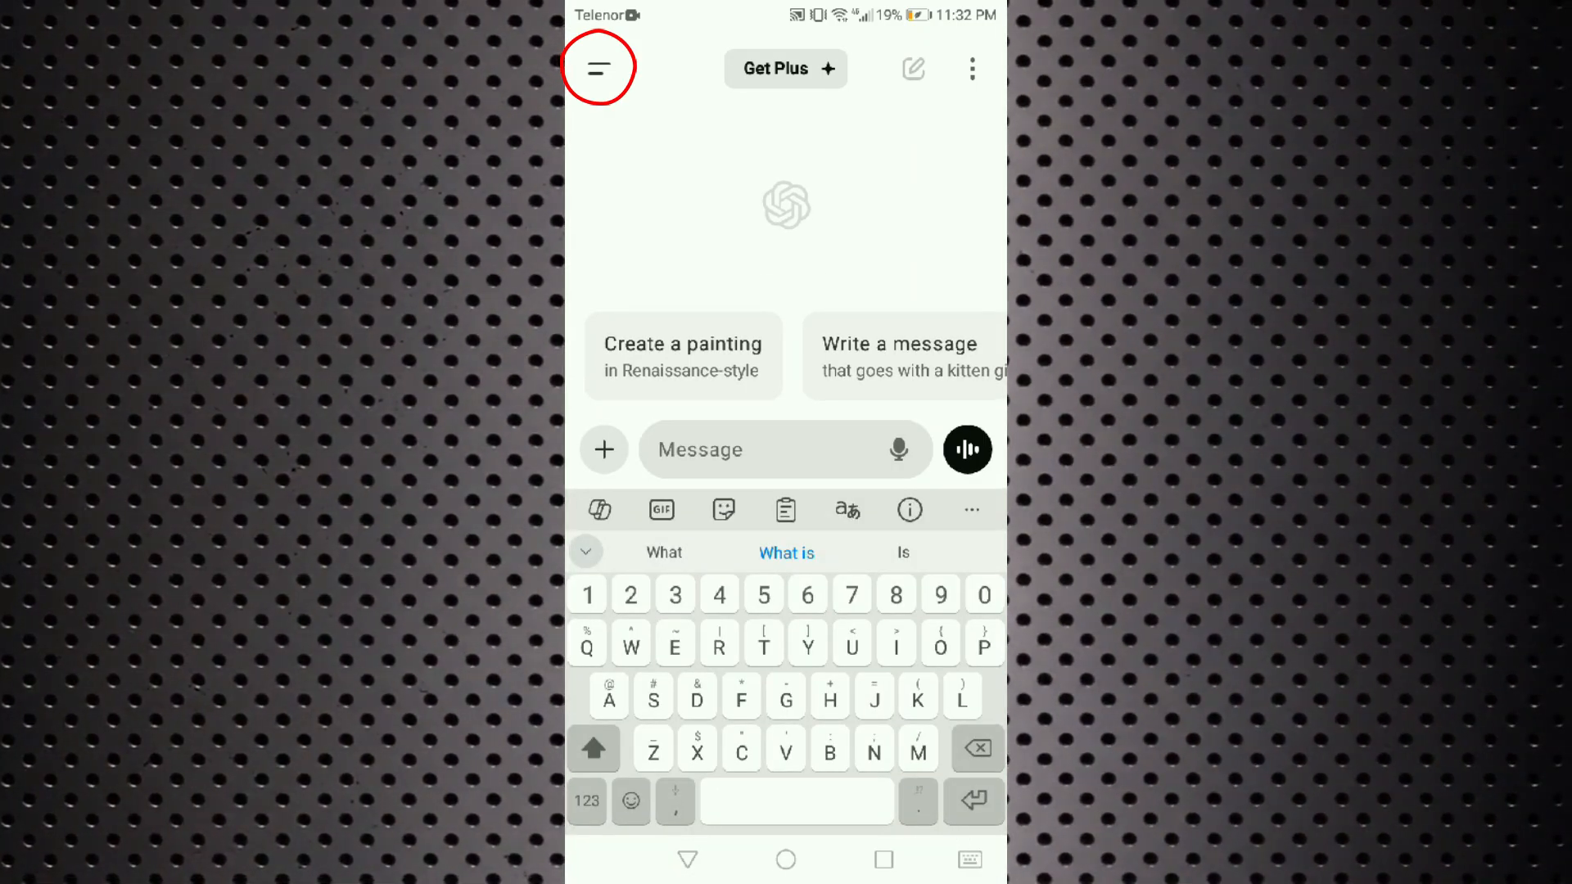
left_click(599, 67)
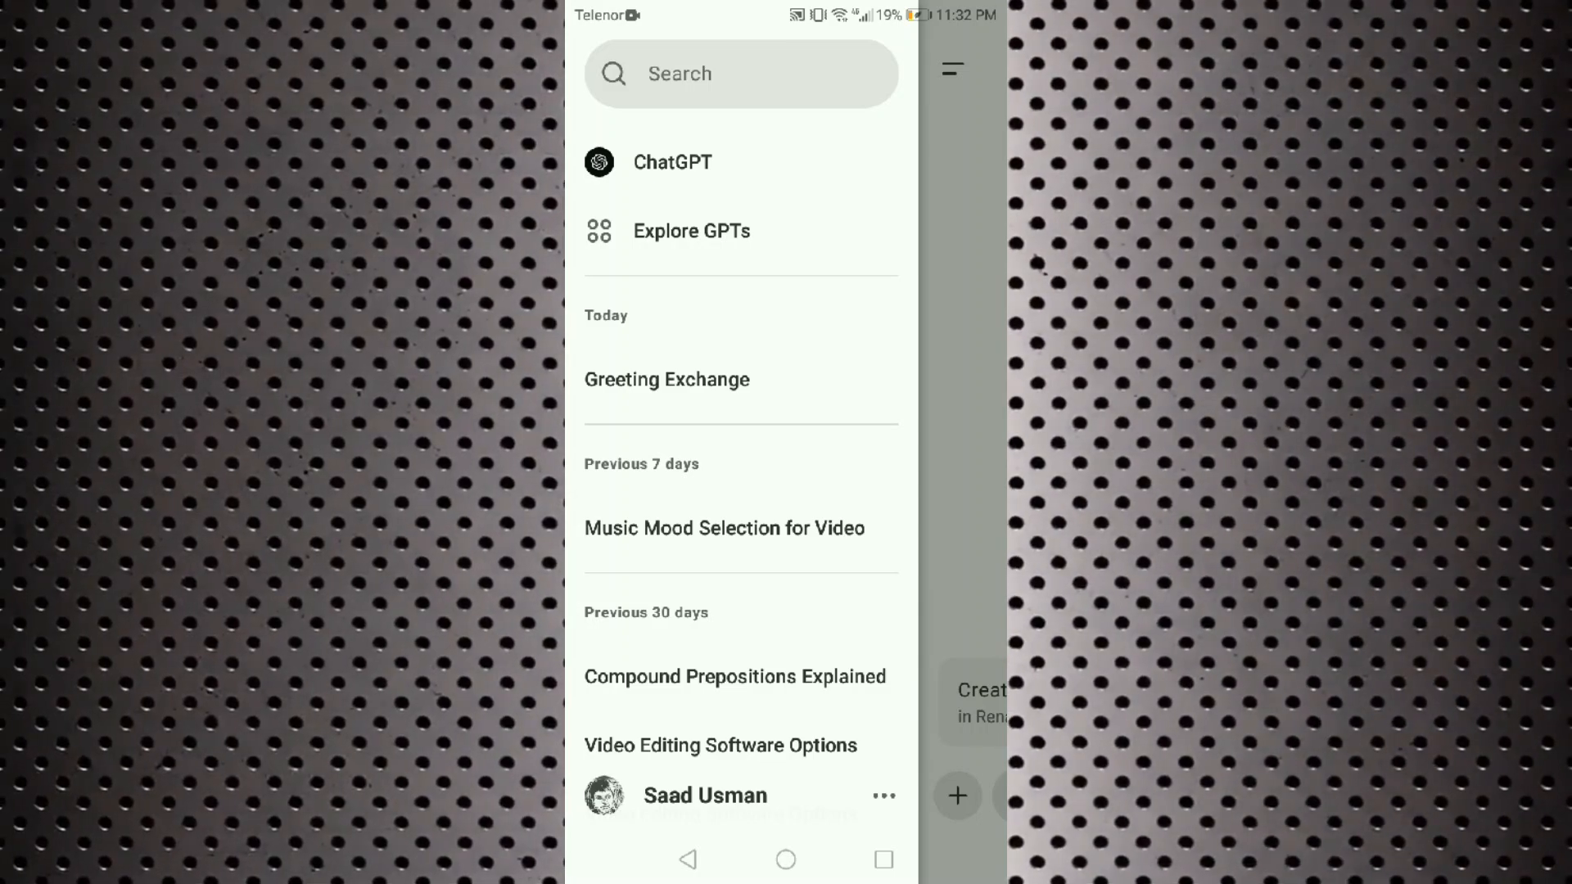
key("Escape")
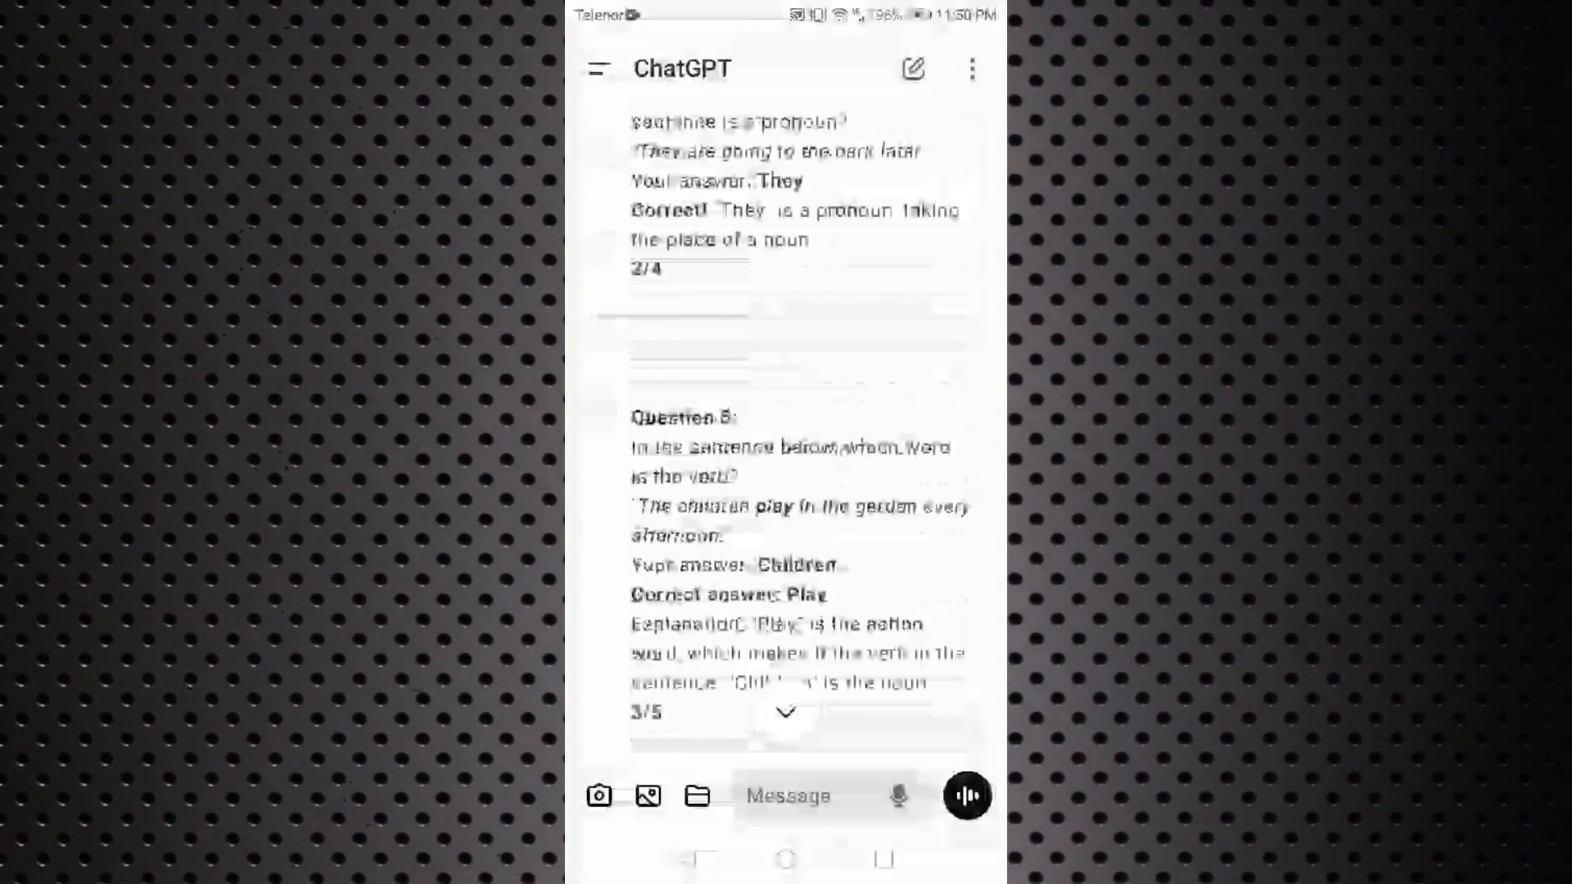
scroll(786, 434, "up", 15)
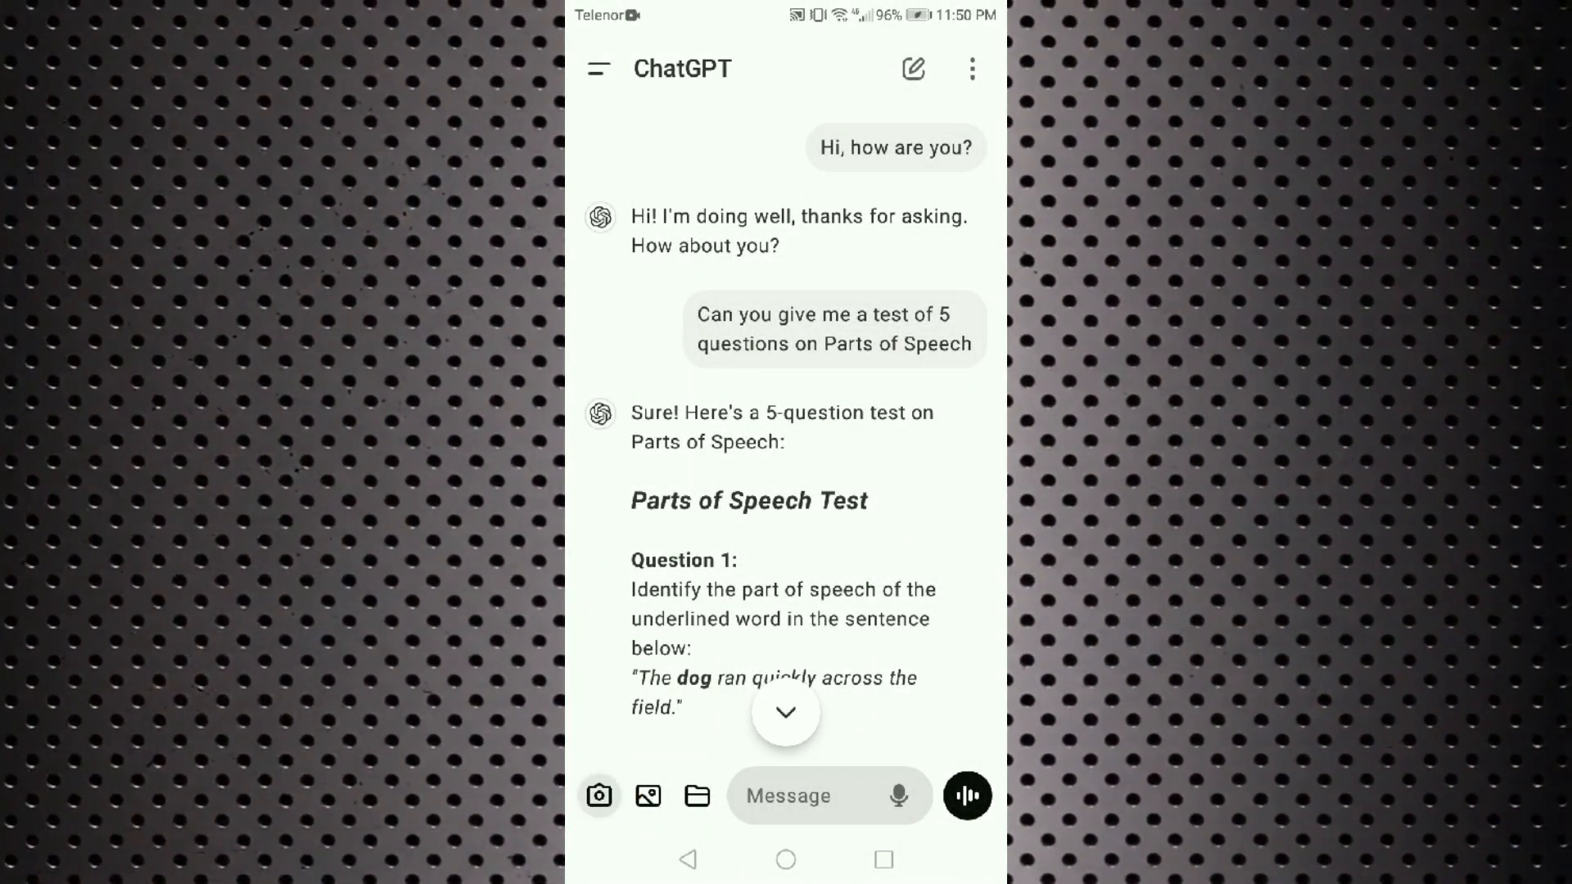
Step: Photograph the handwritten notebook answers with the chat's camera and attach the accepted photo to the message
left_click(599, 795)
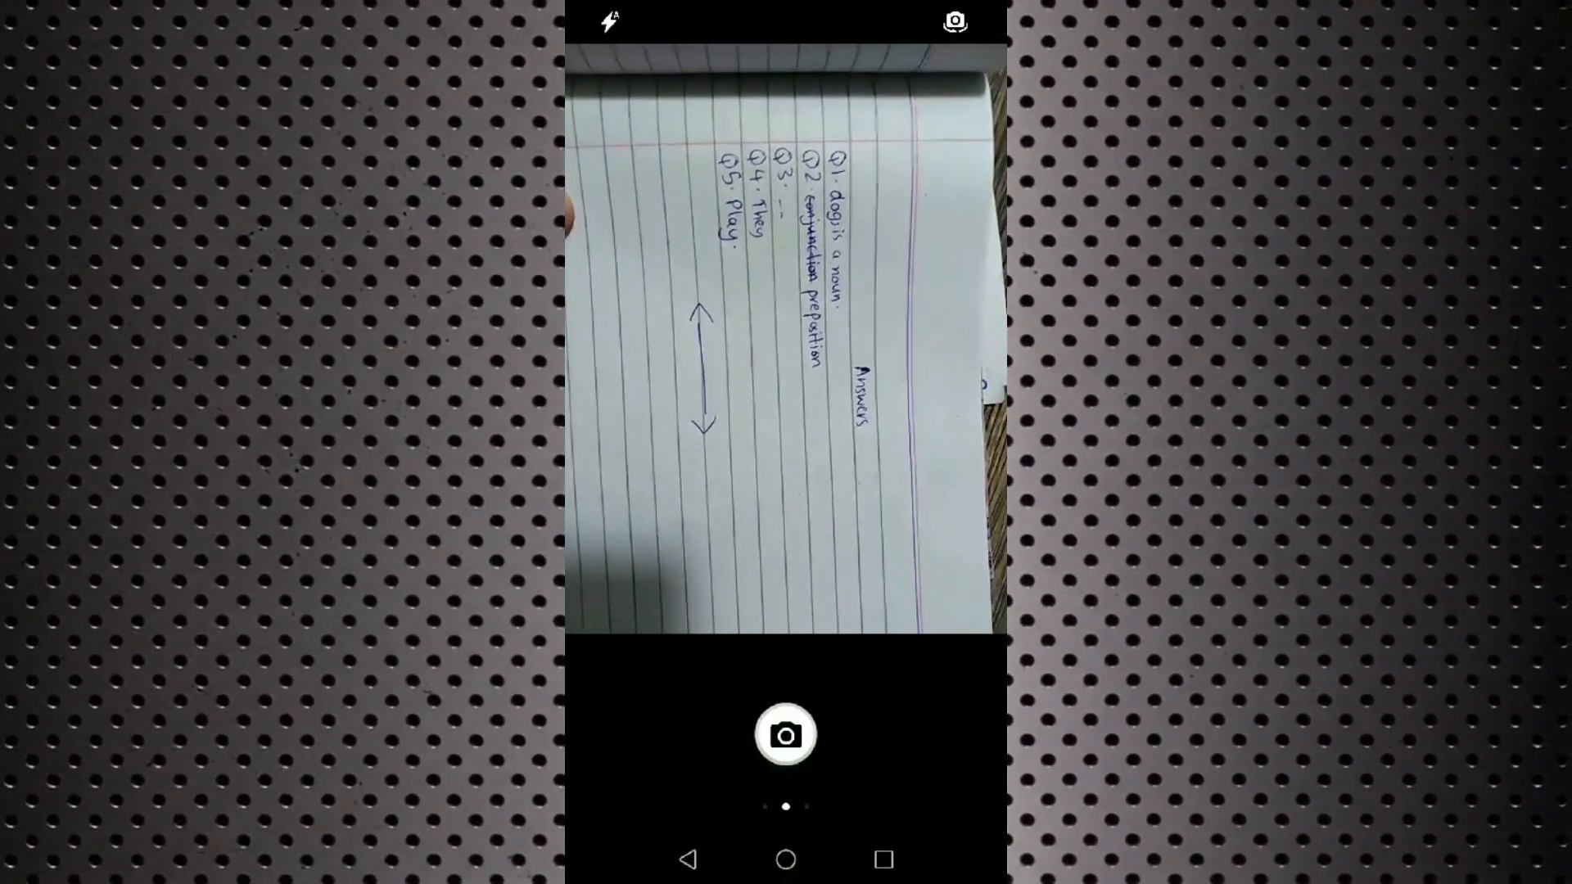
left_click(785, 735)
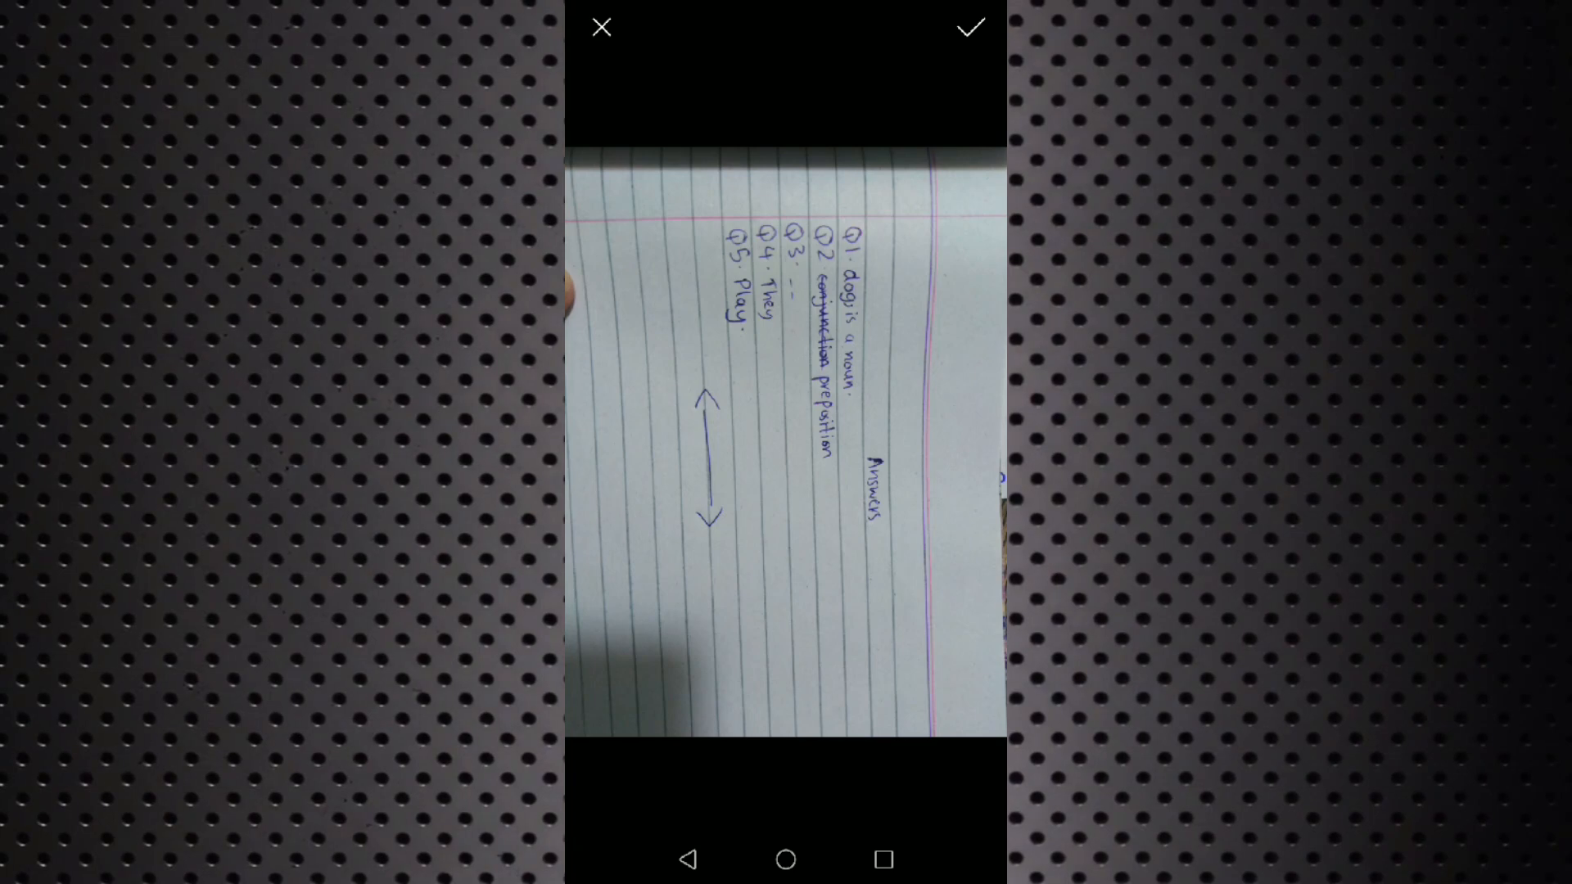
left_click(971, 28)
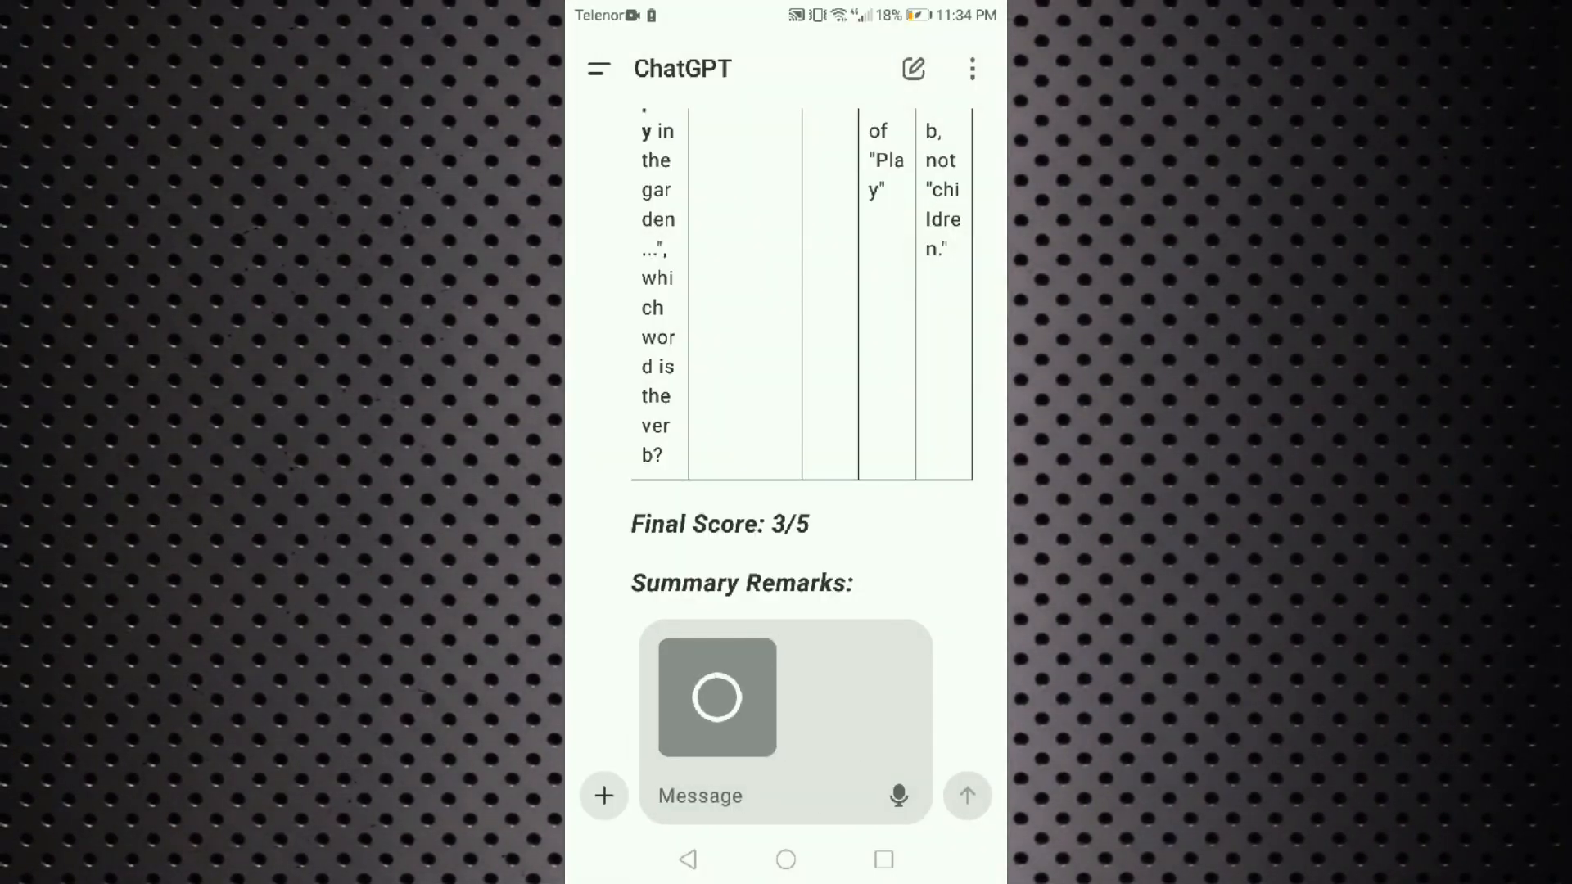
Step: Send the photo with the message "Now I have done it on my notebook and this is my handwriting, check these answers and mark."
left_click(701, 796)
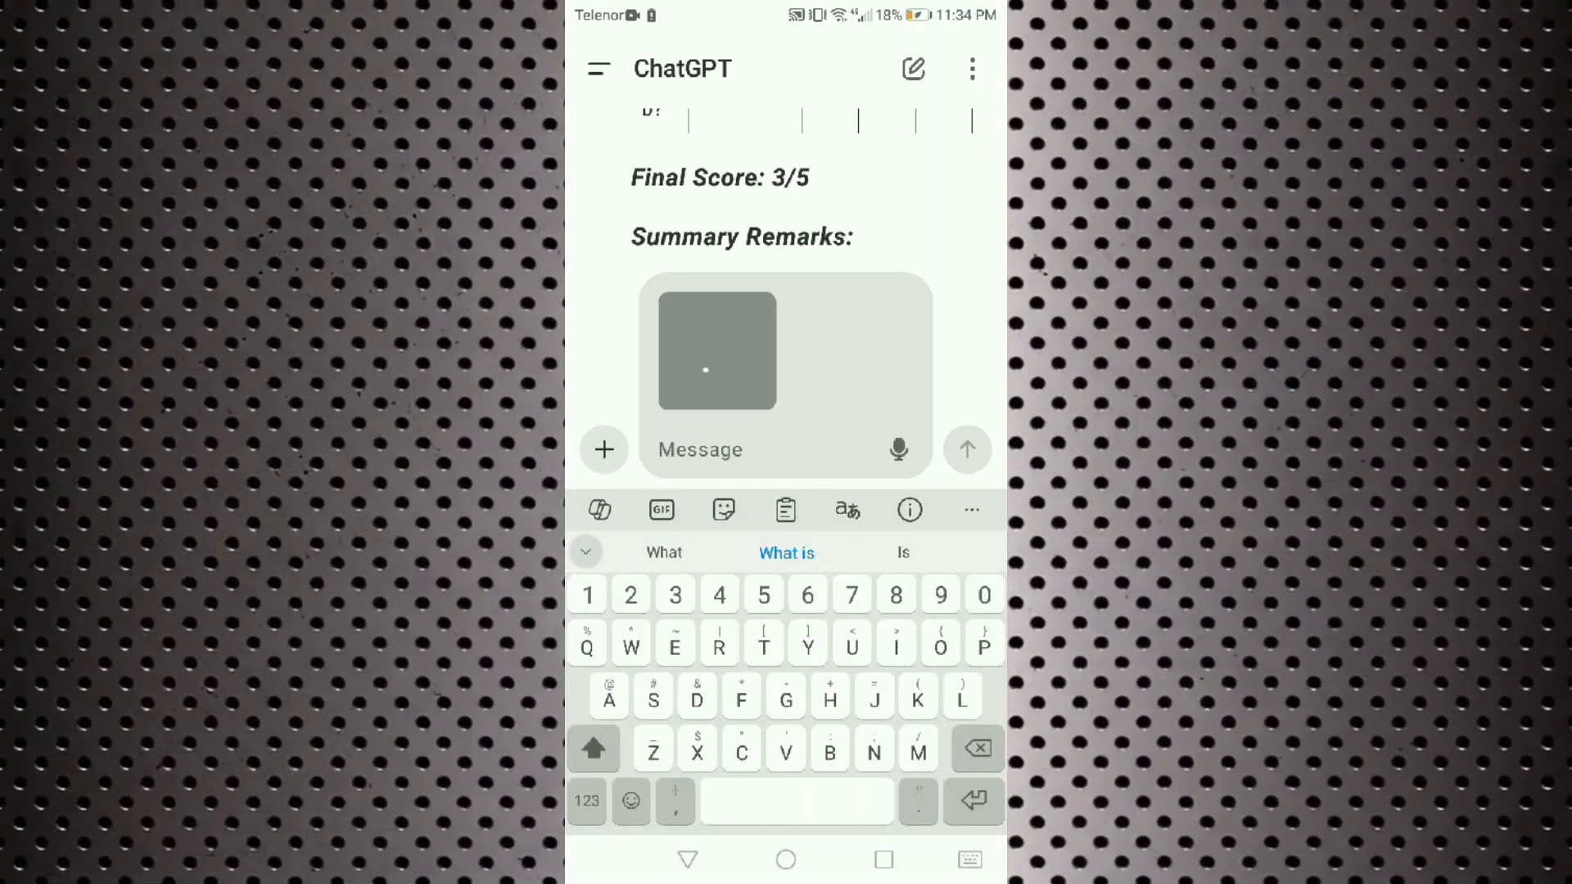
key("Escape")
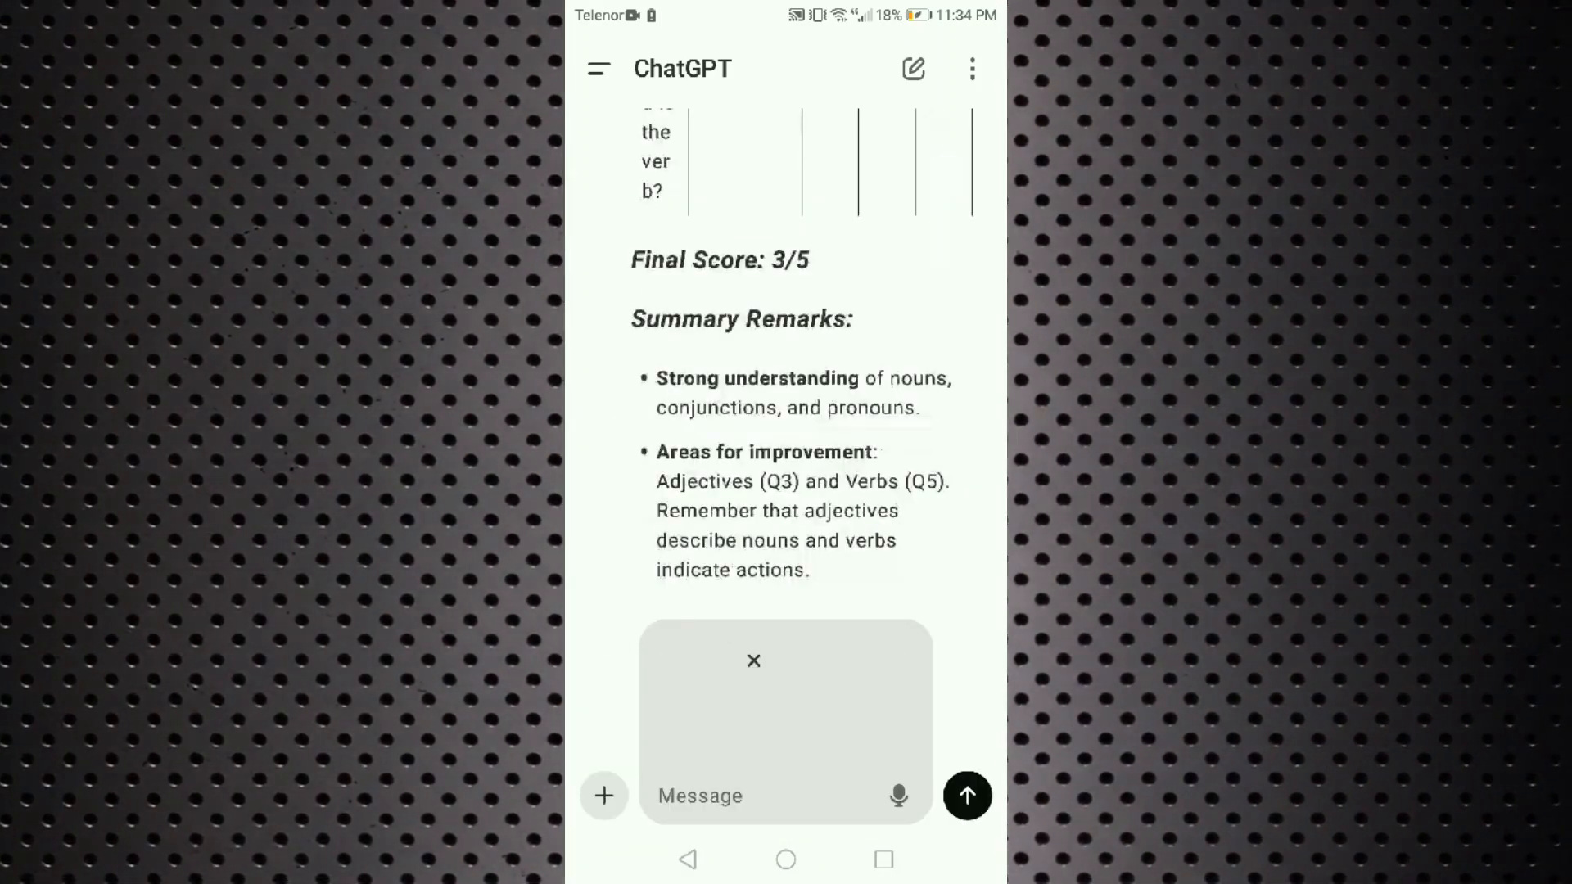
left_click(700, 796)
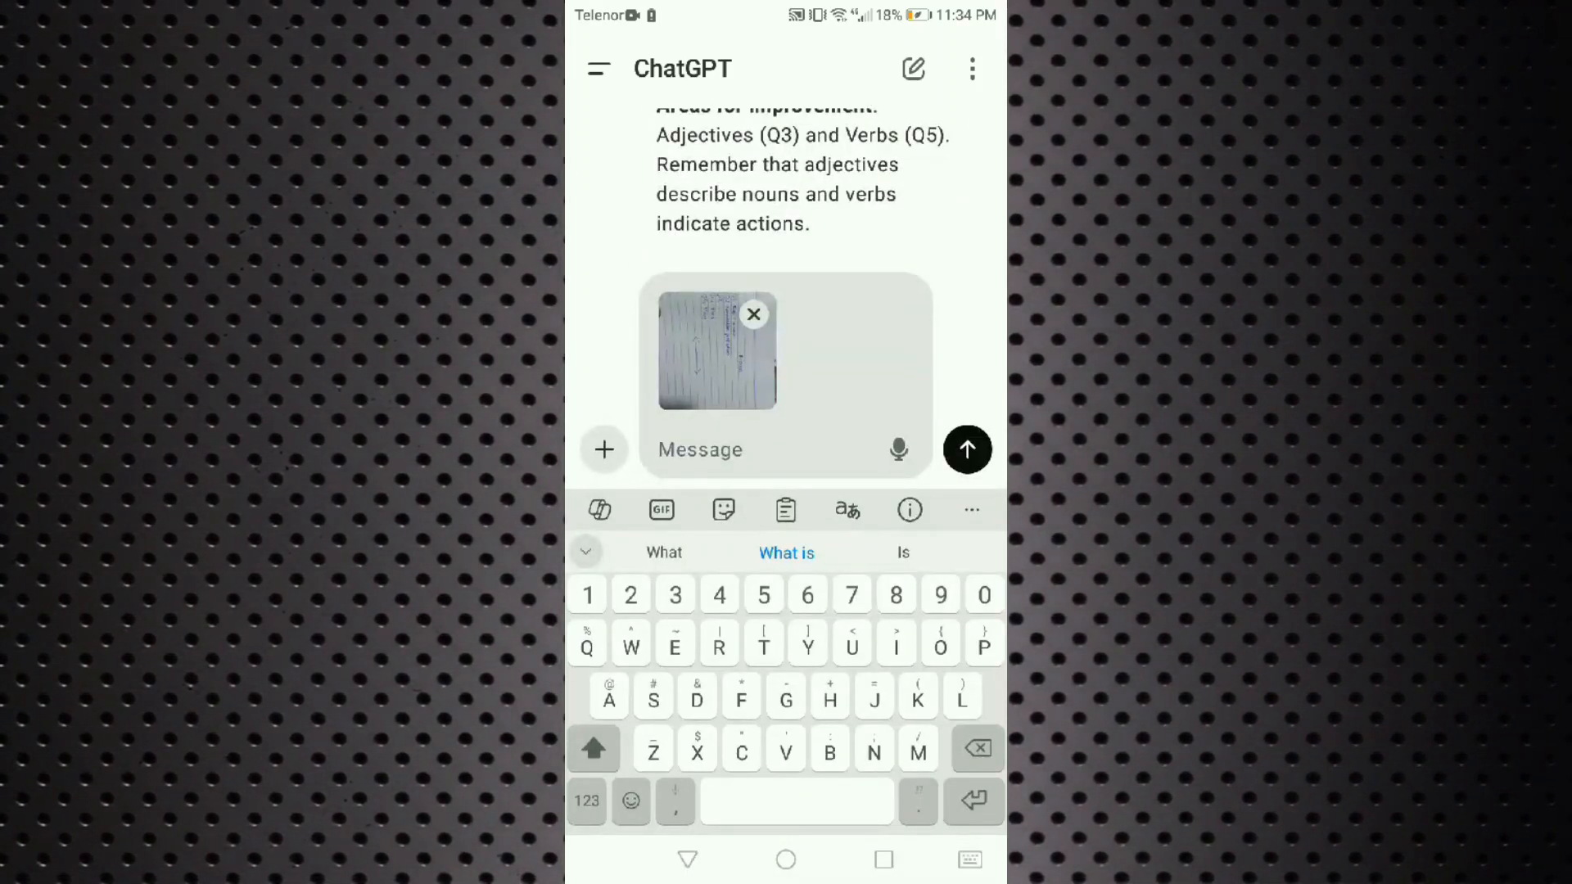
type("Now i")
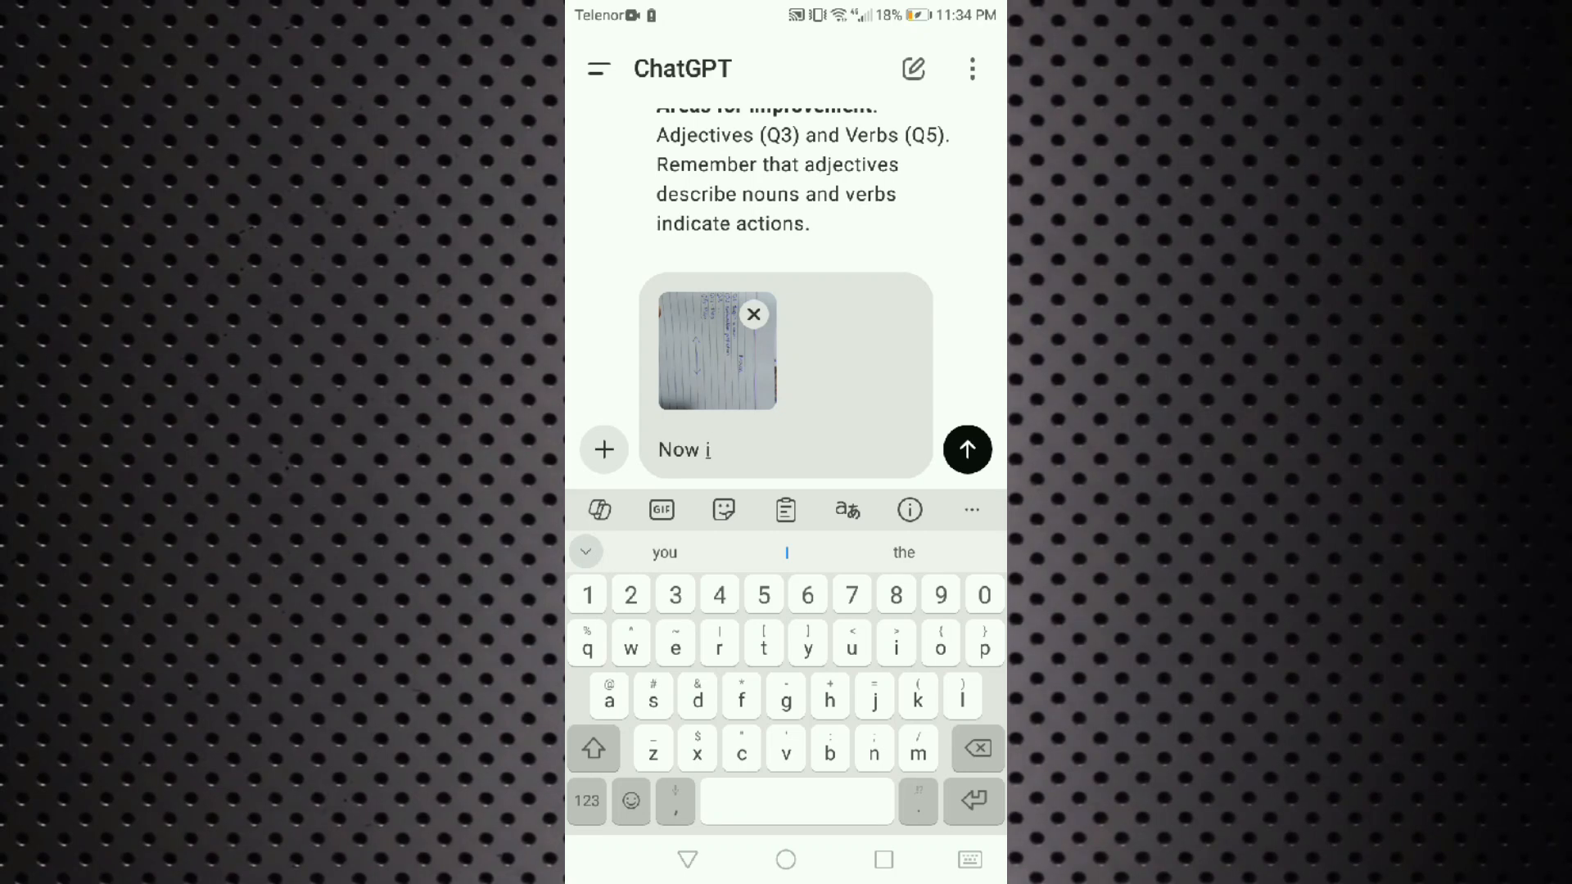
type(" have done it on my notebook and this is my handwriting, chr")
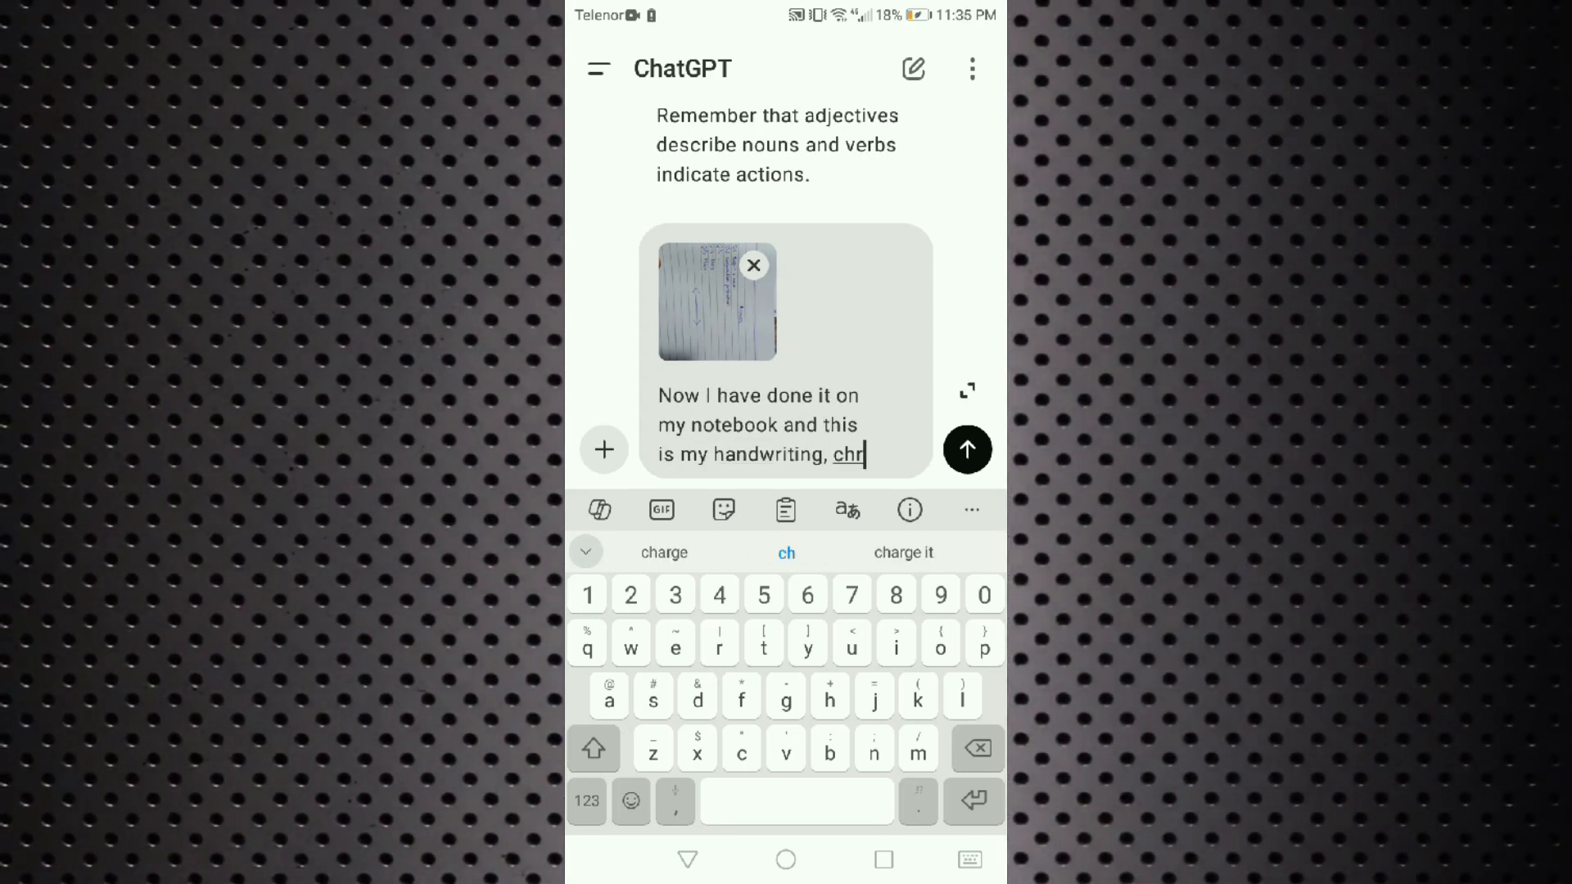
key("BackSpace")
type("eck these answers and mak")
key("BackSpace")
type("rk")
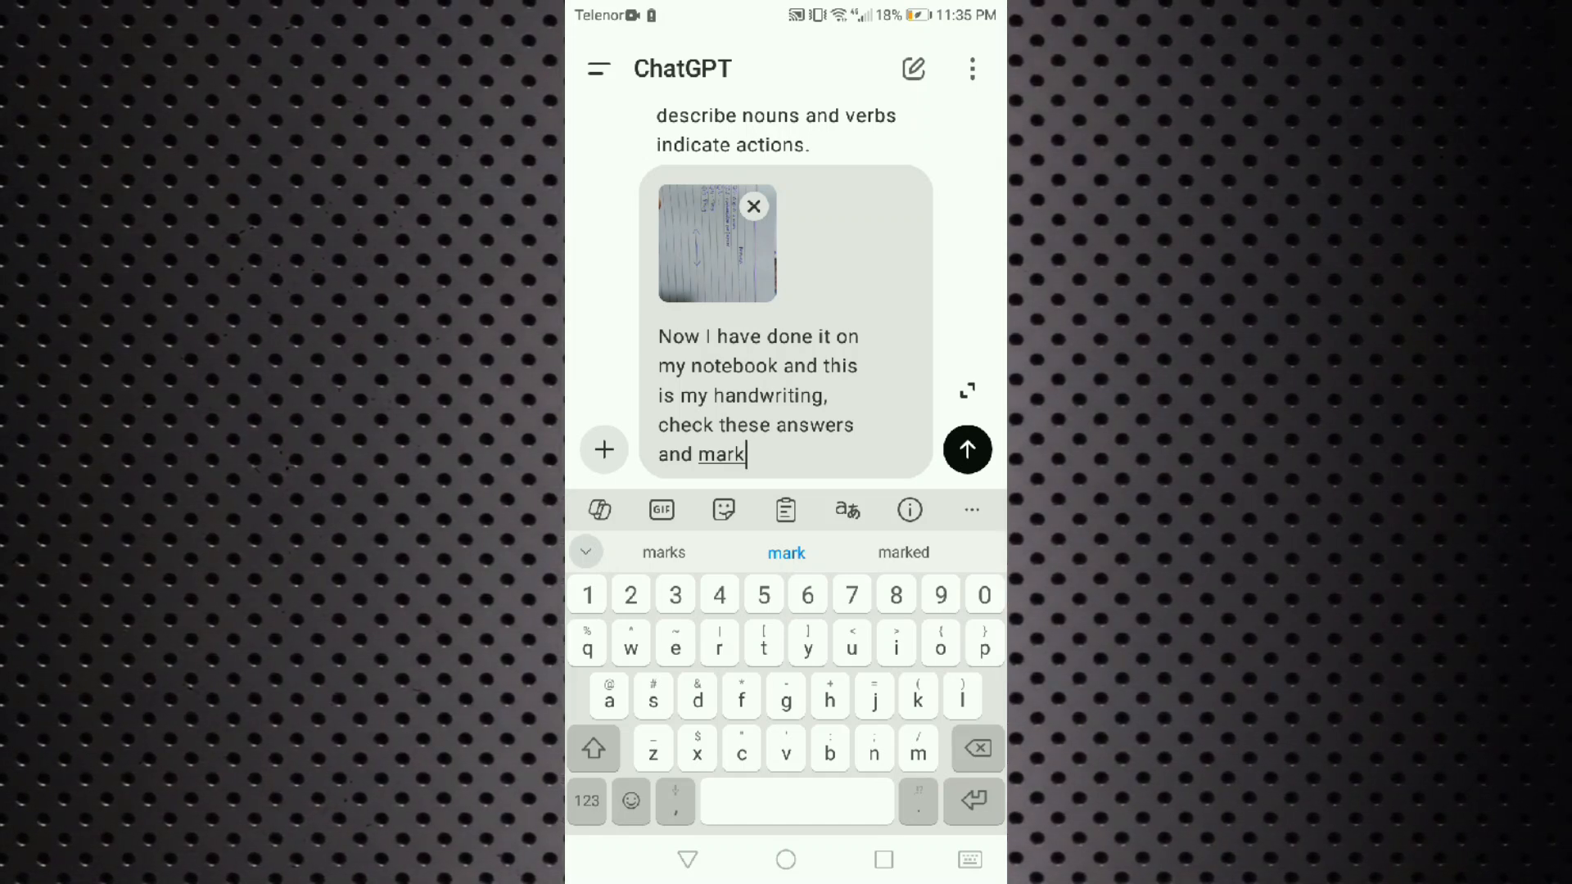
type(".")
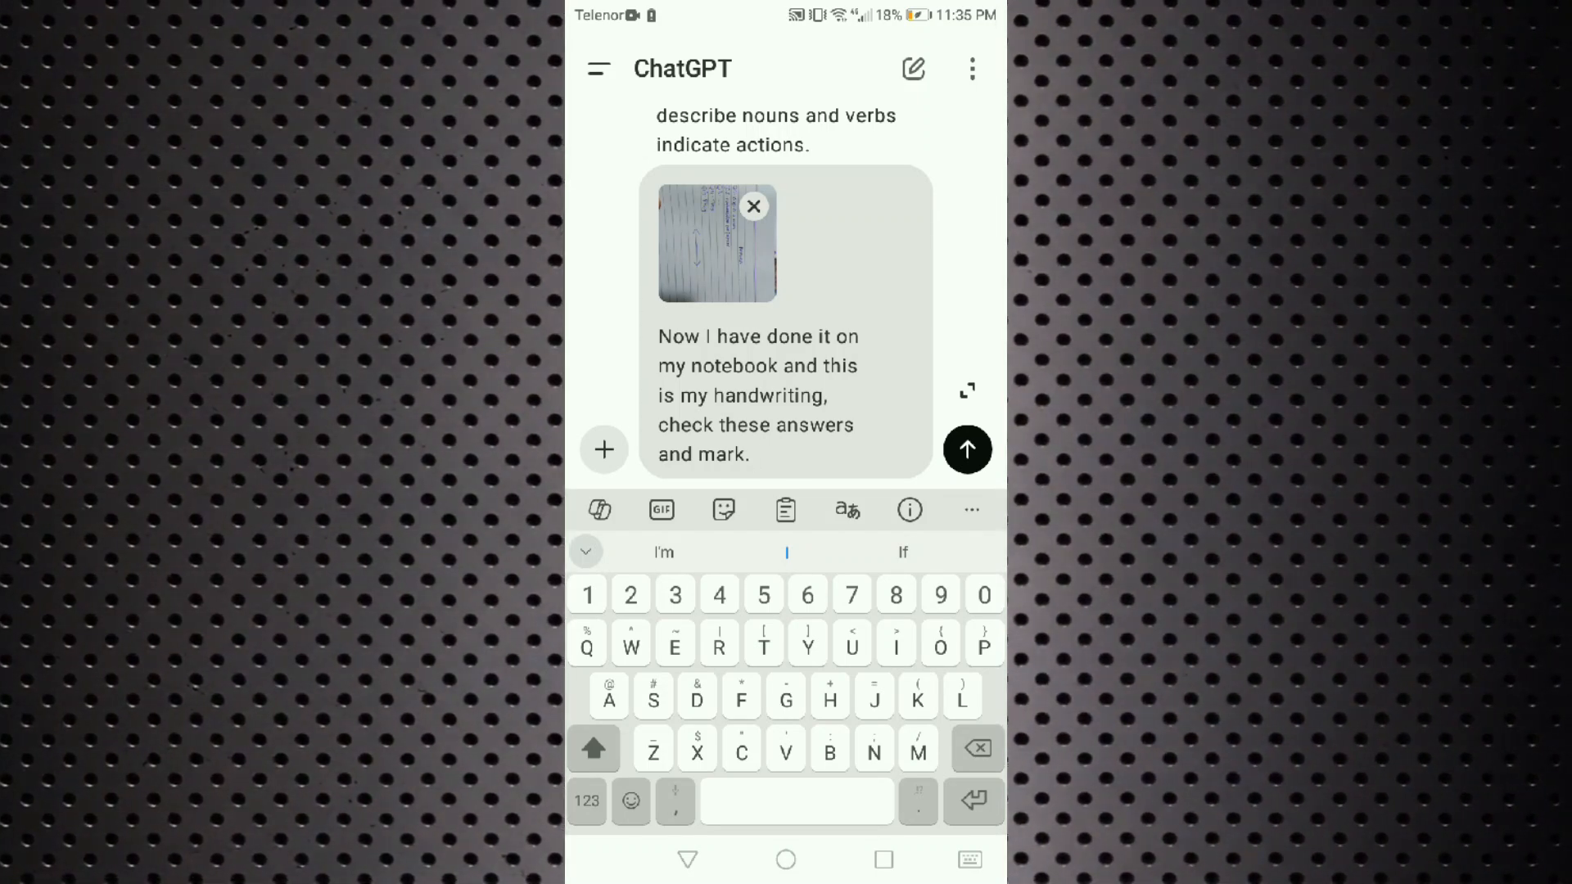
left_click(967, 449)
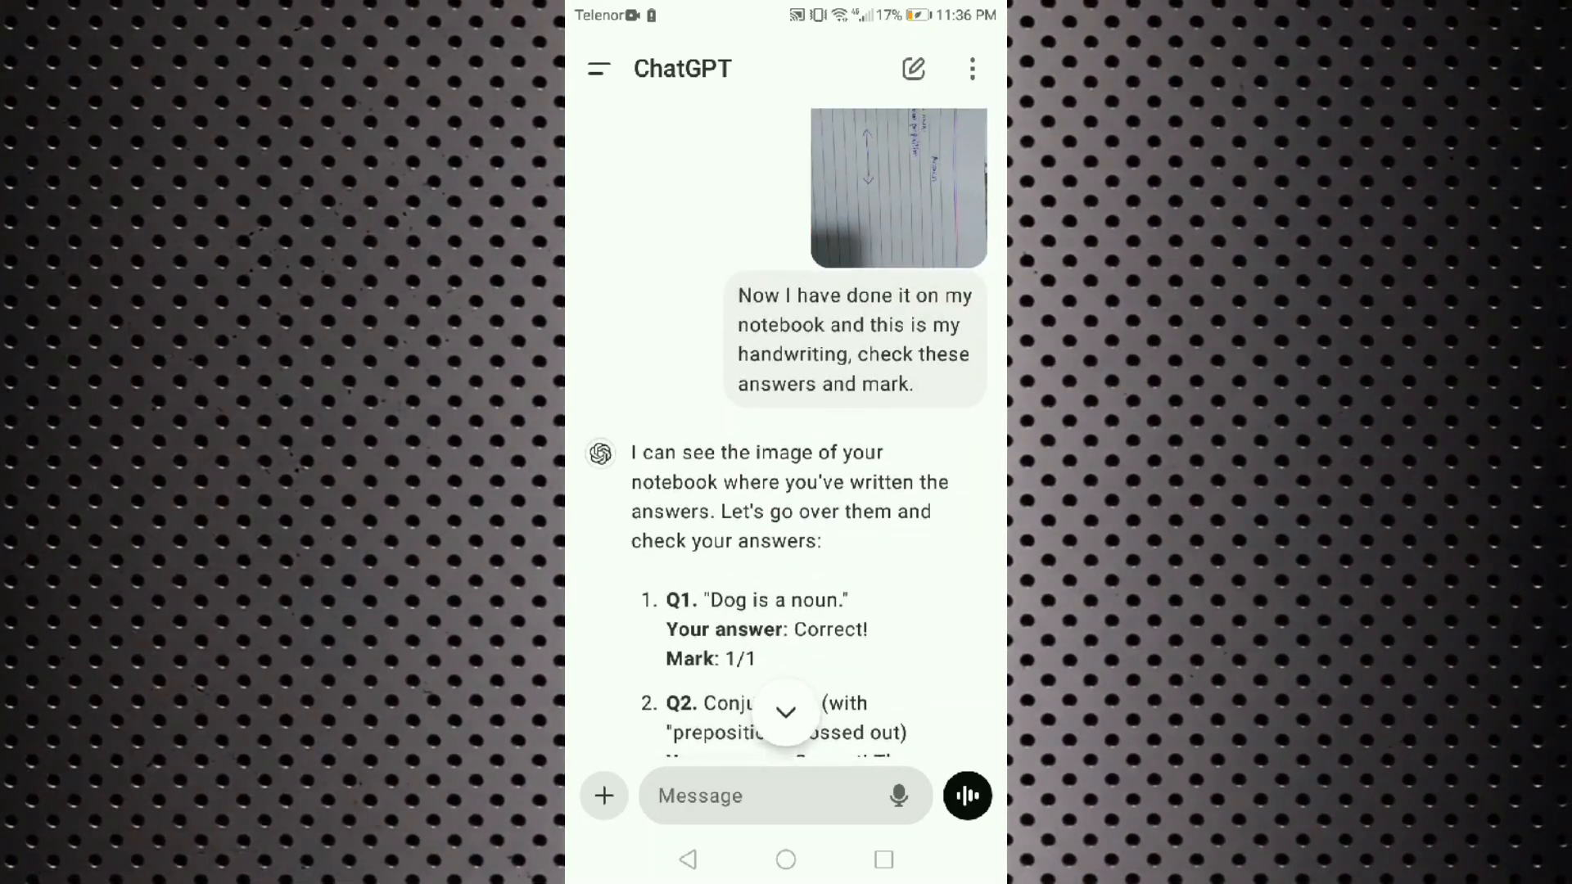
Step: Compare the sent notebook photo with the reply's marking of each answer from Q1 to Q5
scroll(787, 442, "up", 2)
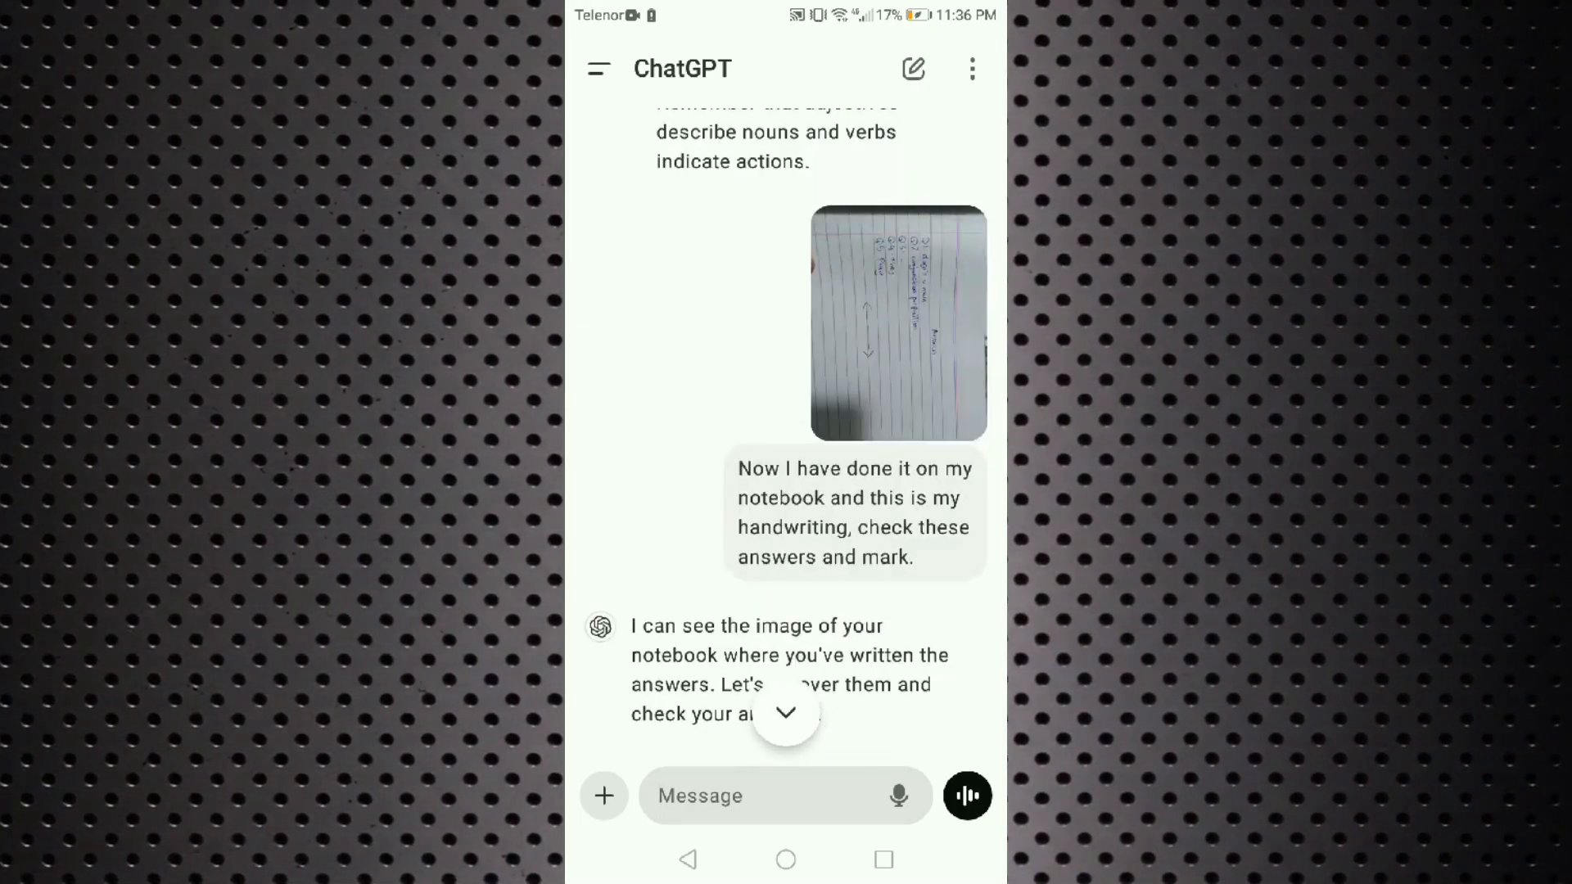
scroll(786, 409, "down", 3)
scroll(786, 426, "up", 2)
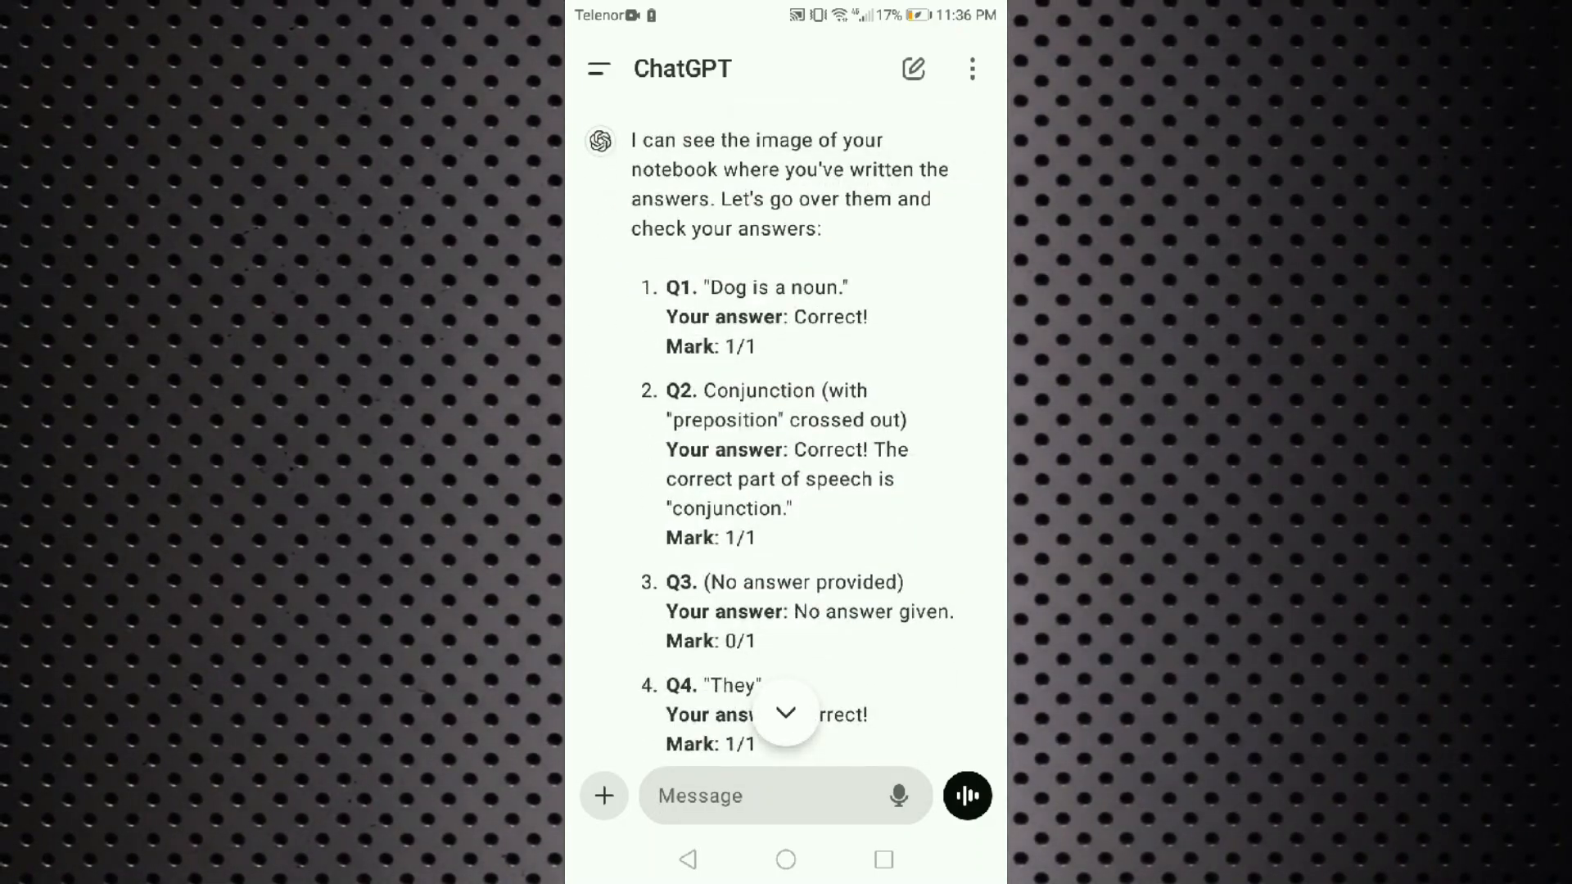
scroll(786, 409, "up", 5)
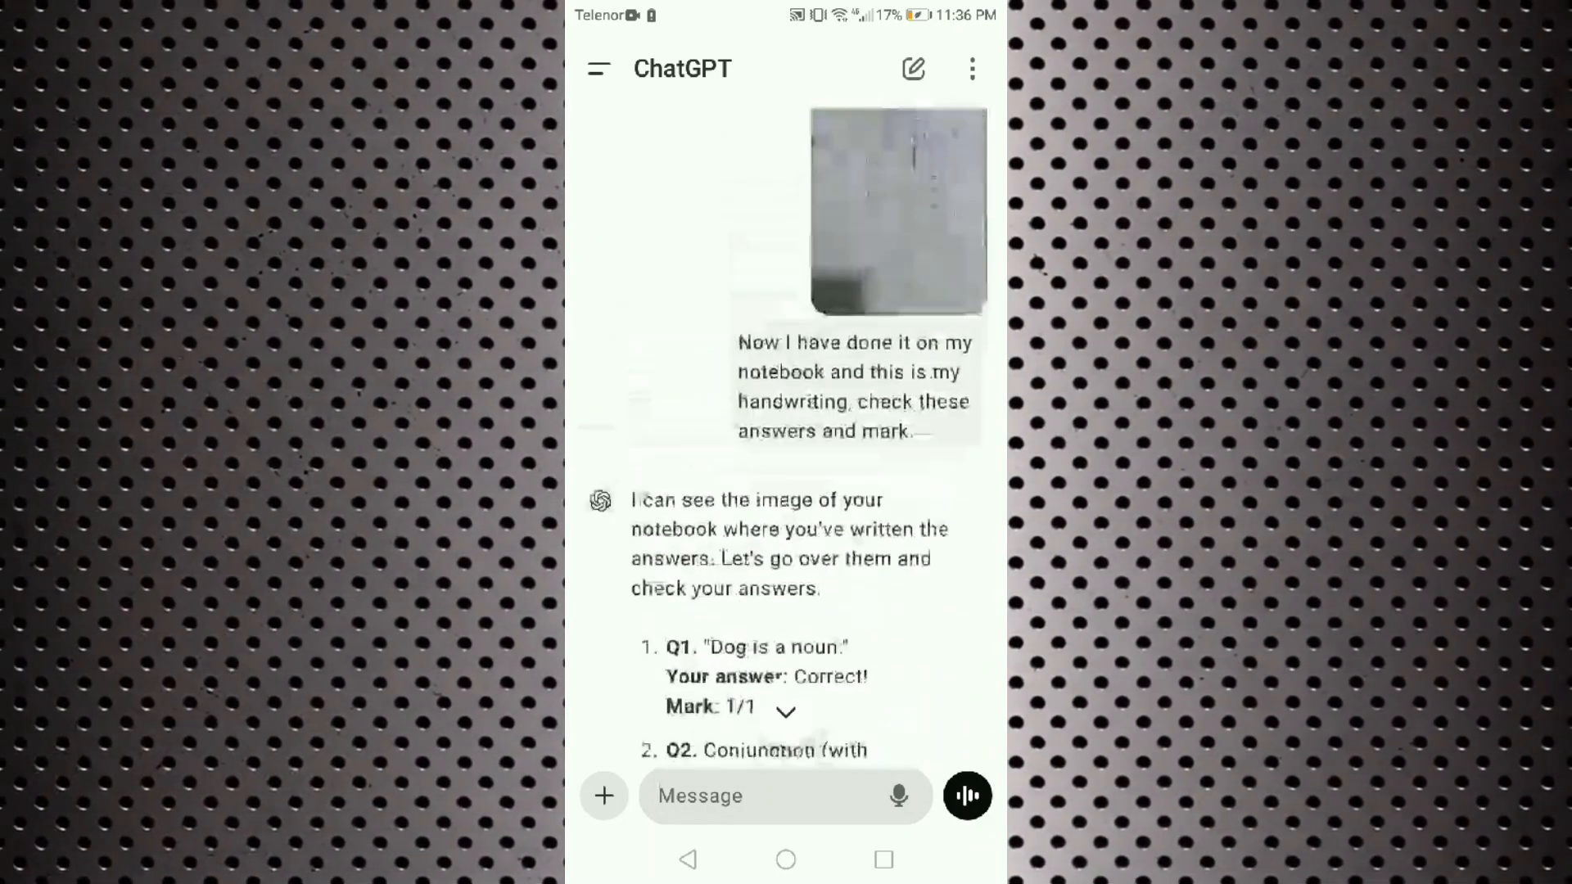
scroll(786, 434, "down", 4)
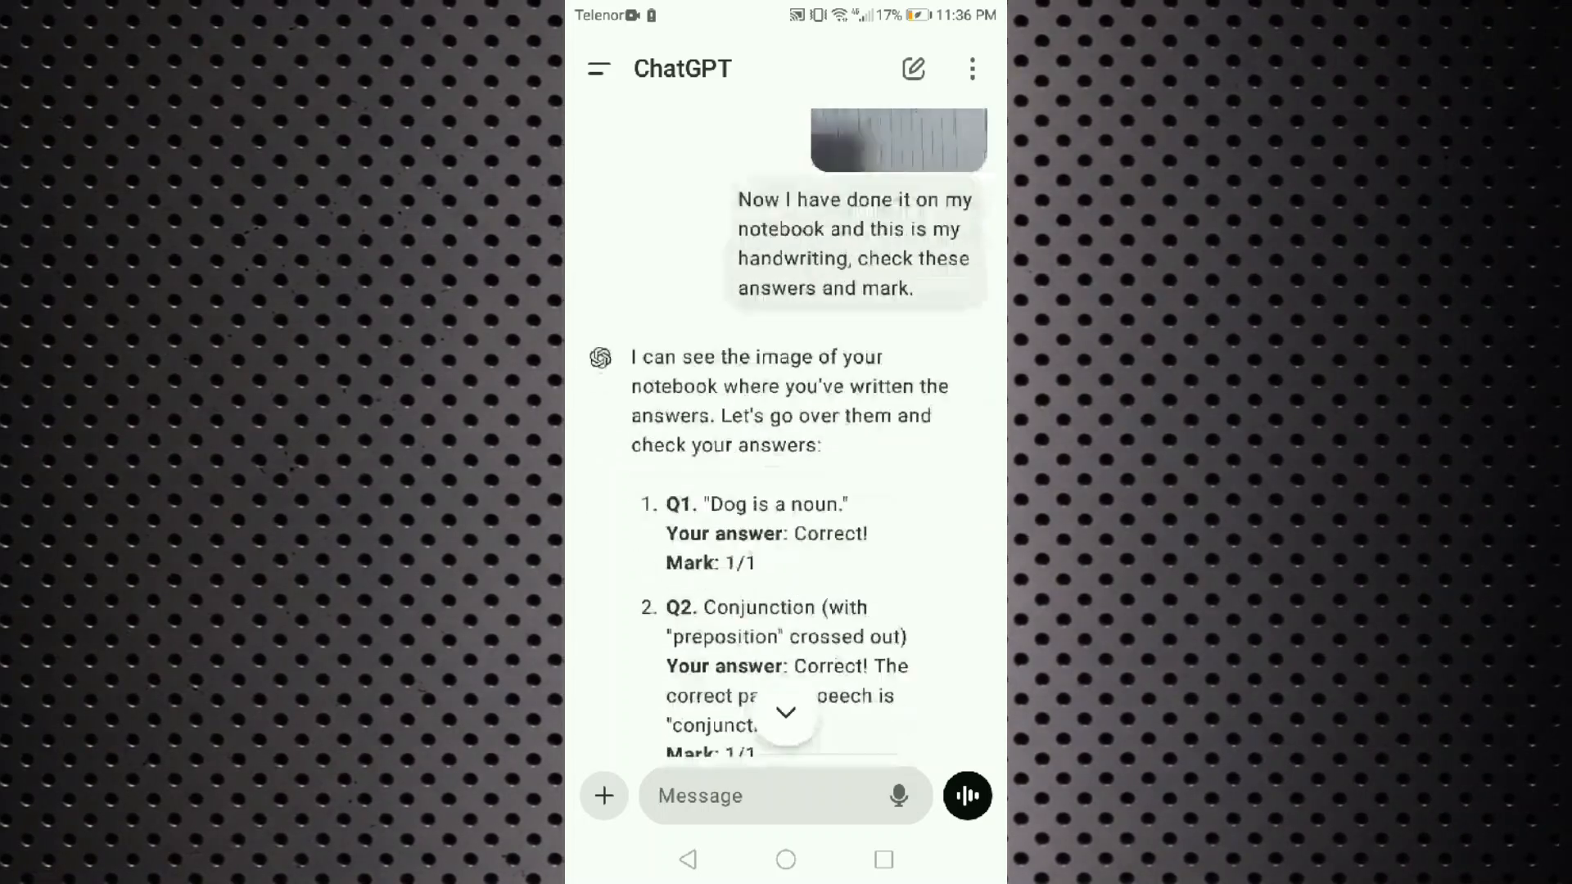
scroll(786, 434, "down", 3)
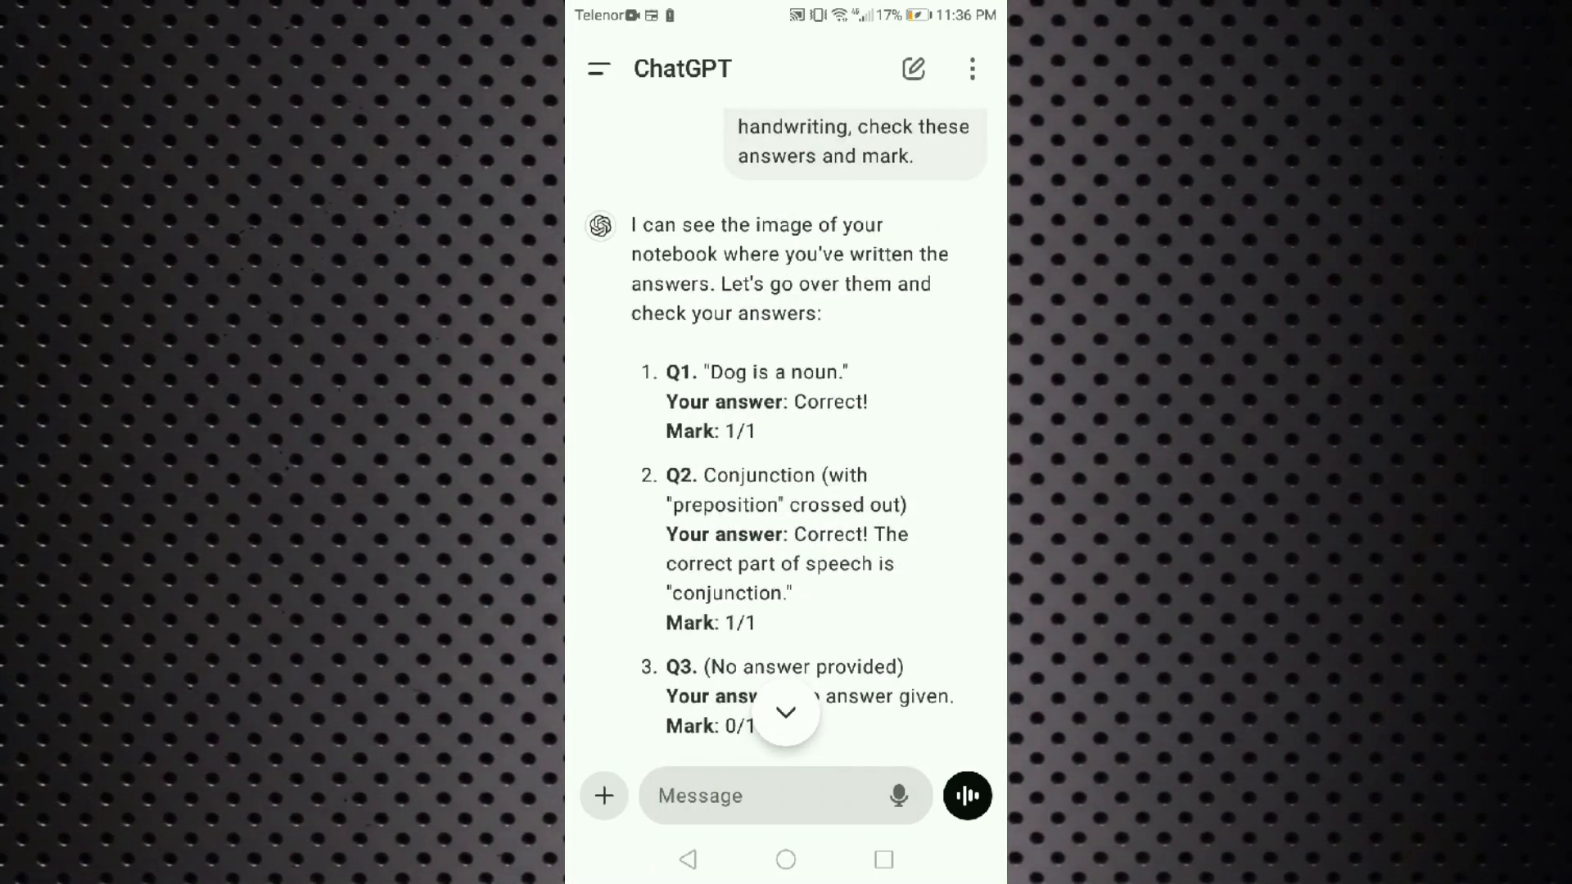
scroll(786, 410, "up", 5)
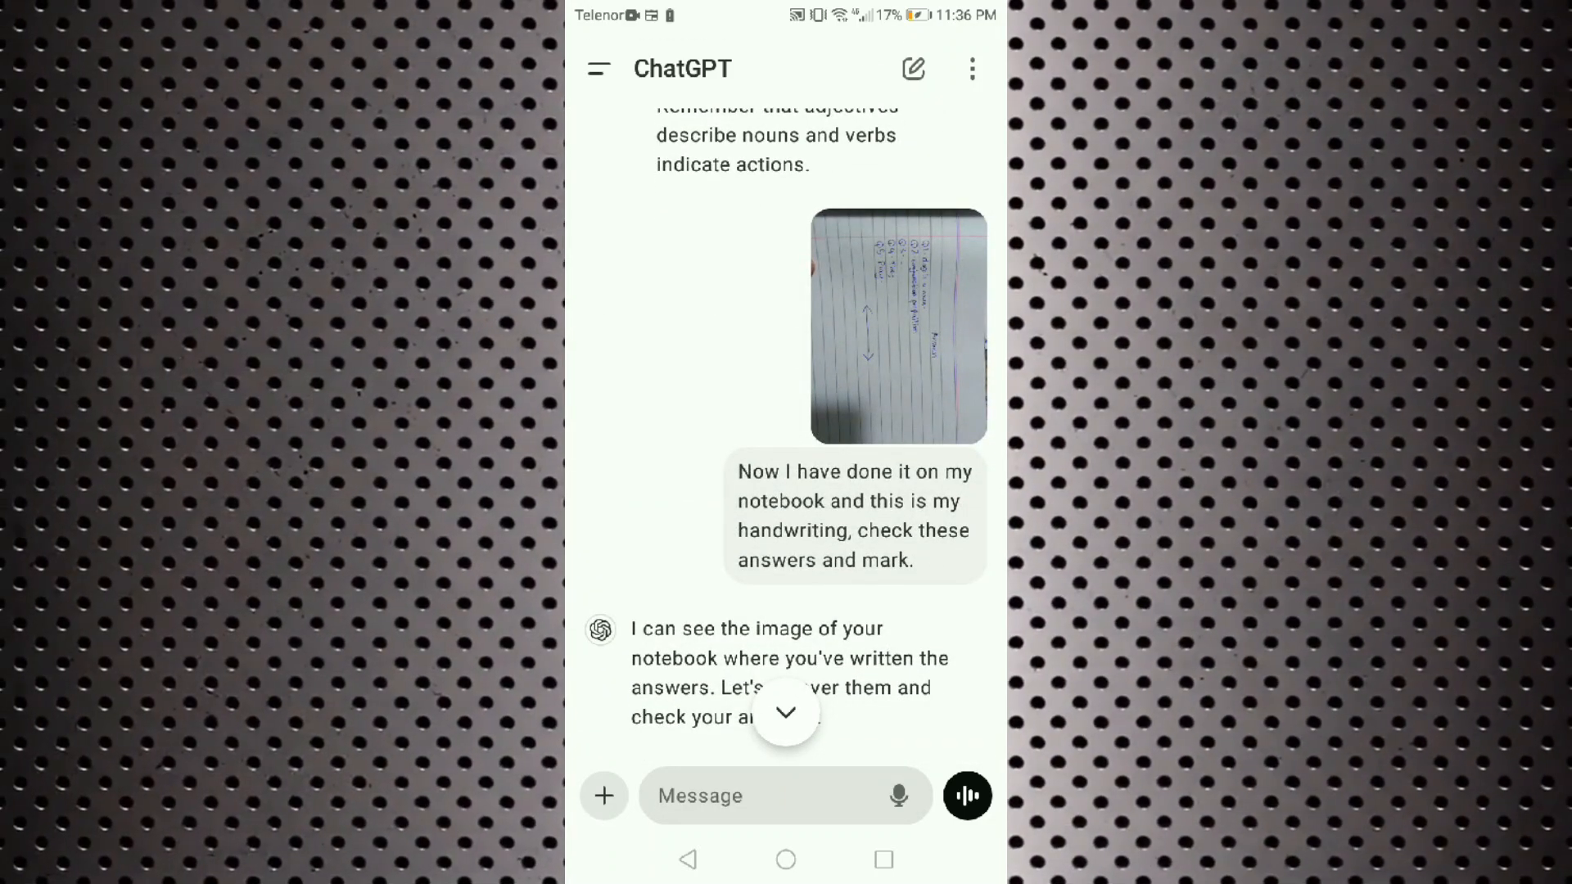
scroll(786, 409, "down", 7)
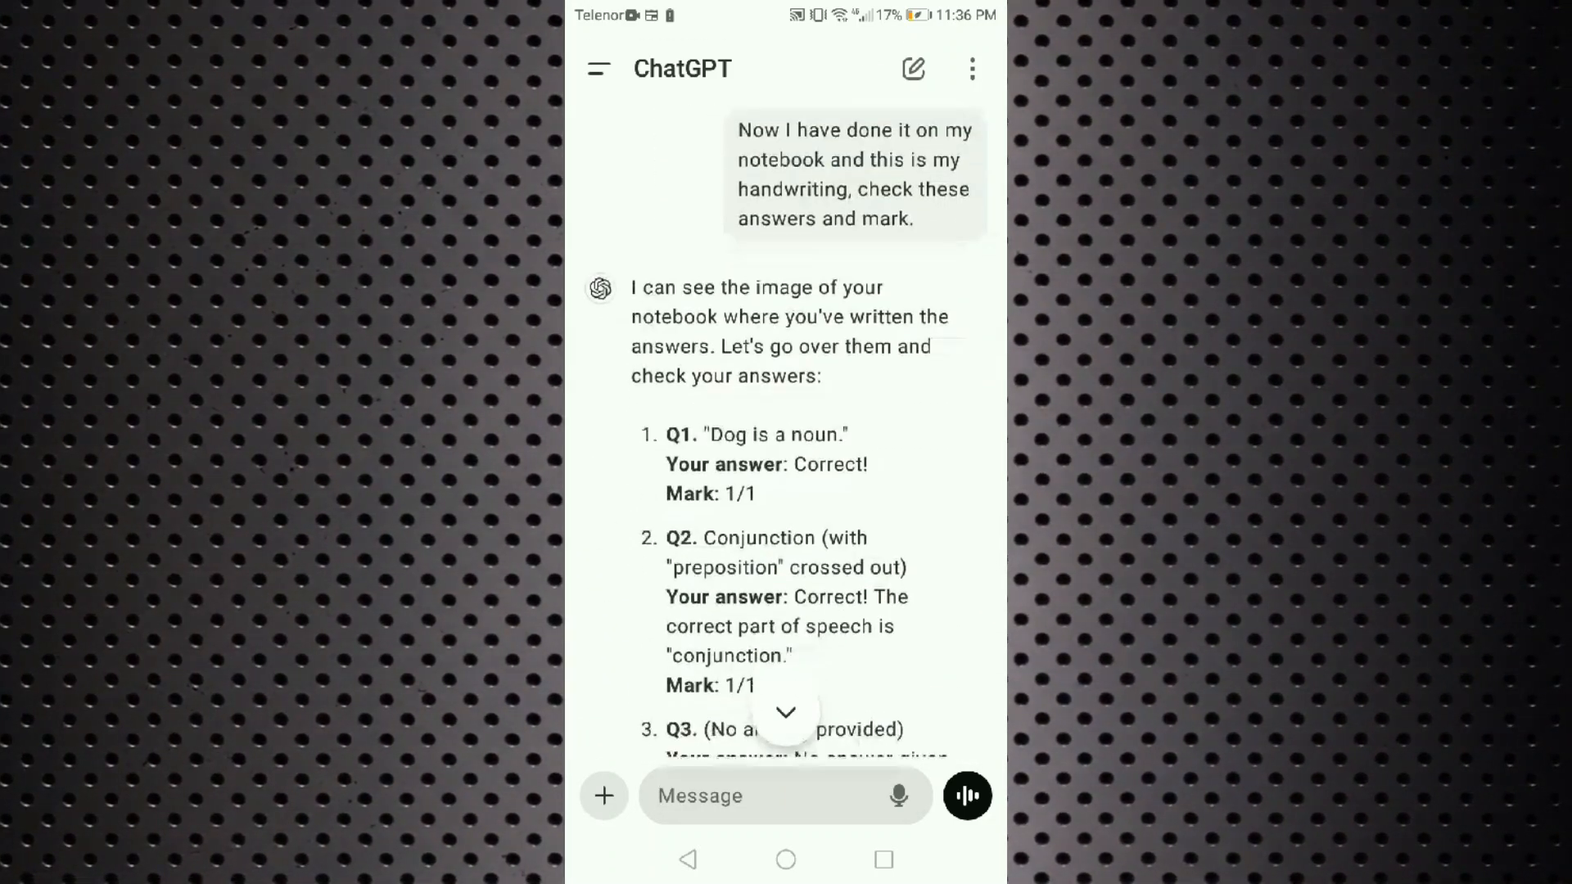
scroll(786, 409, "up", 7)
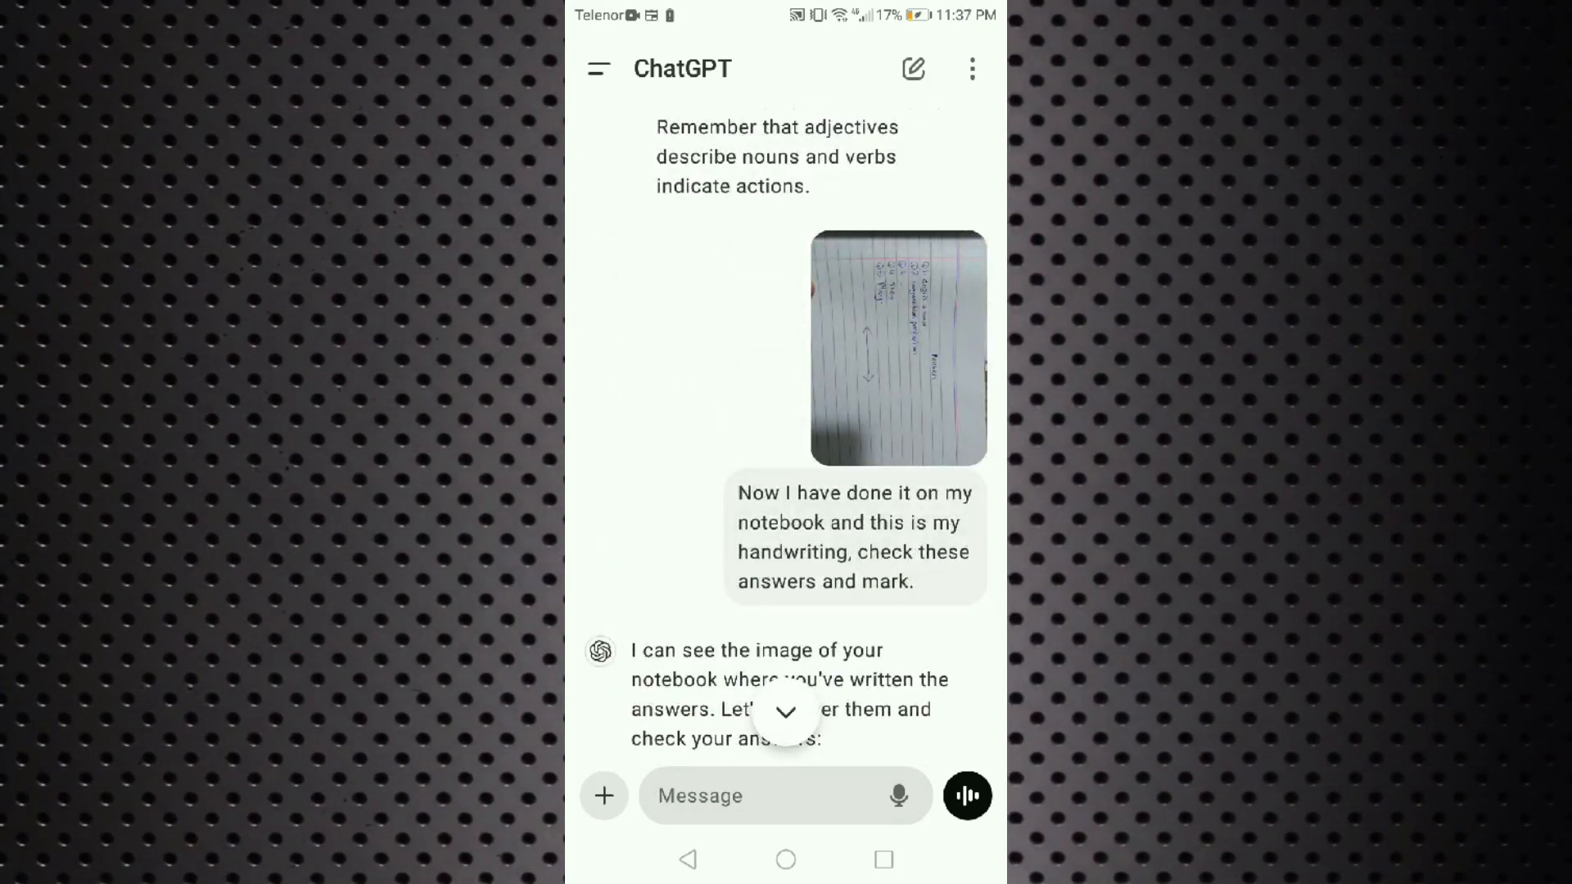
scroll(786, 410, "down", 6)
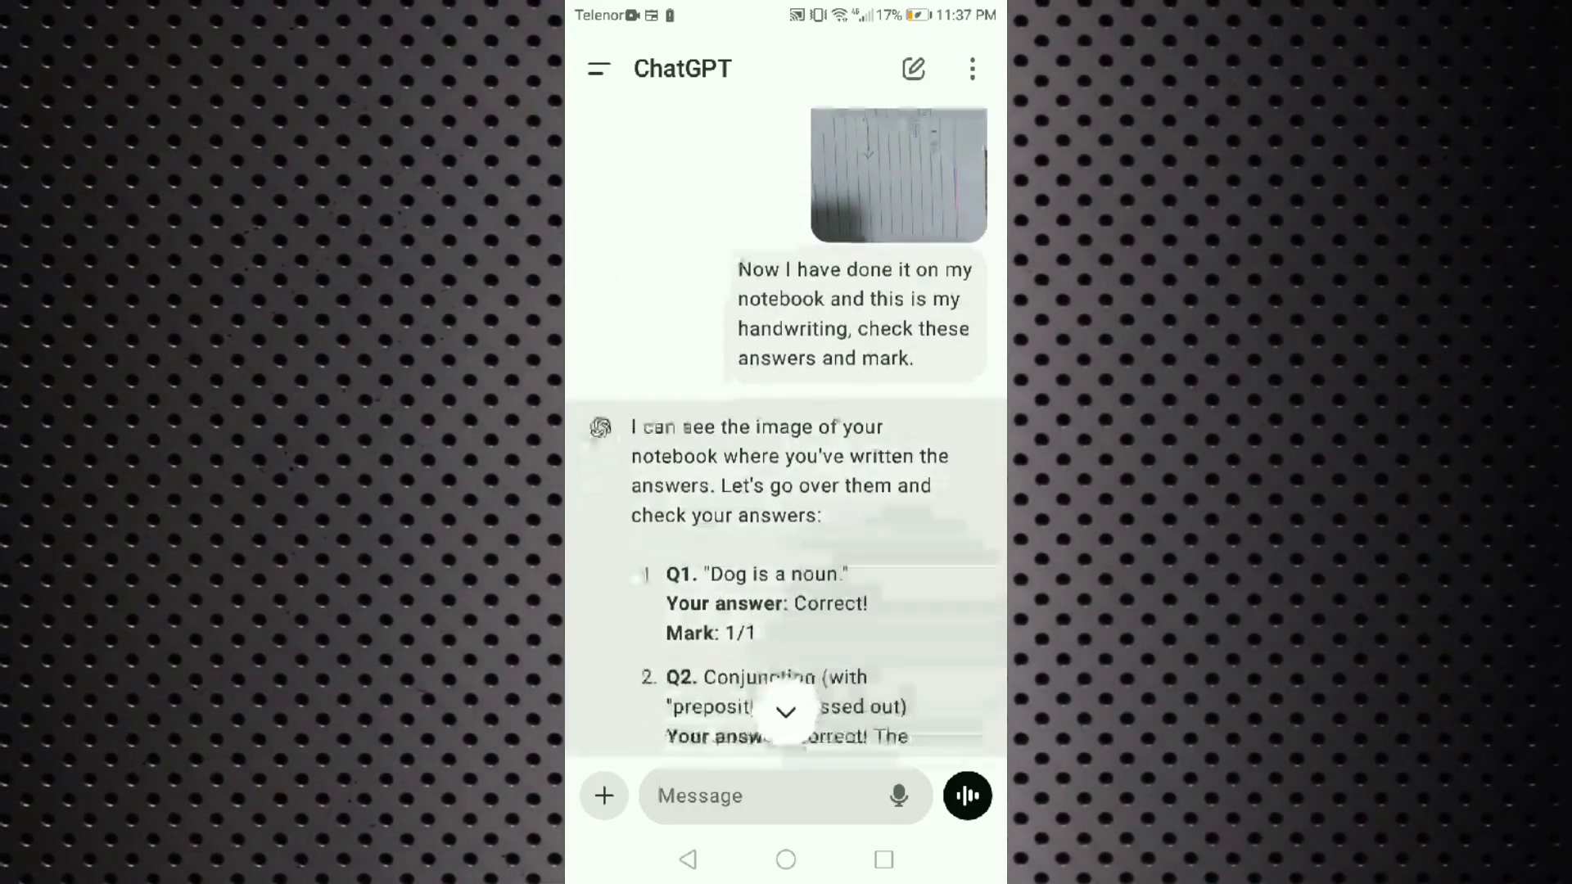
scroll(786, 409, "down", 3)
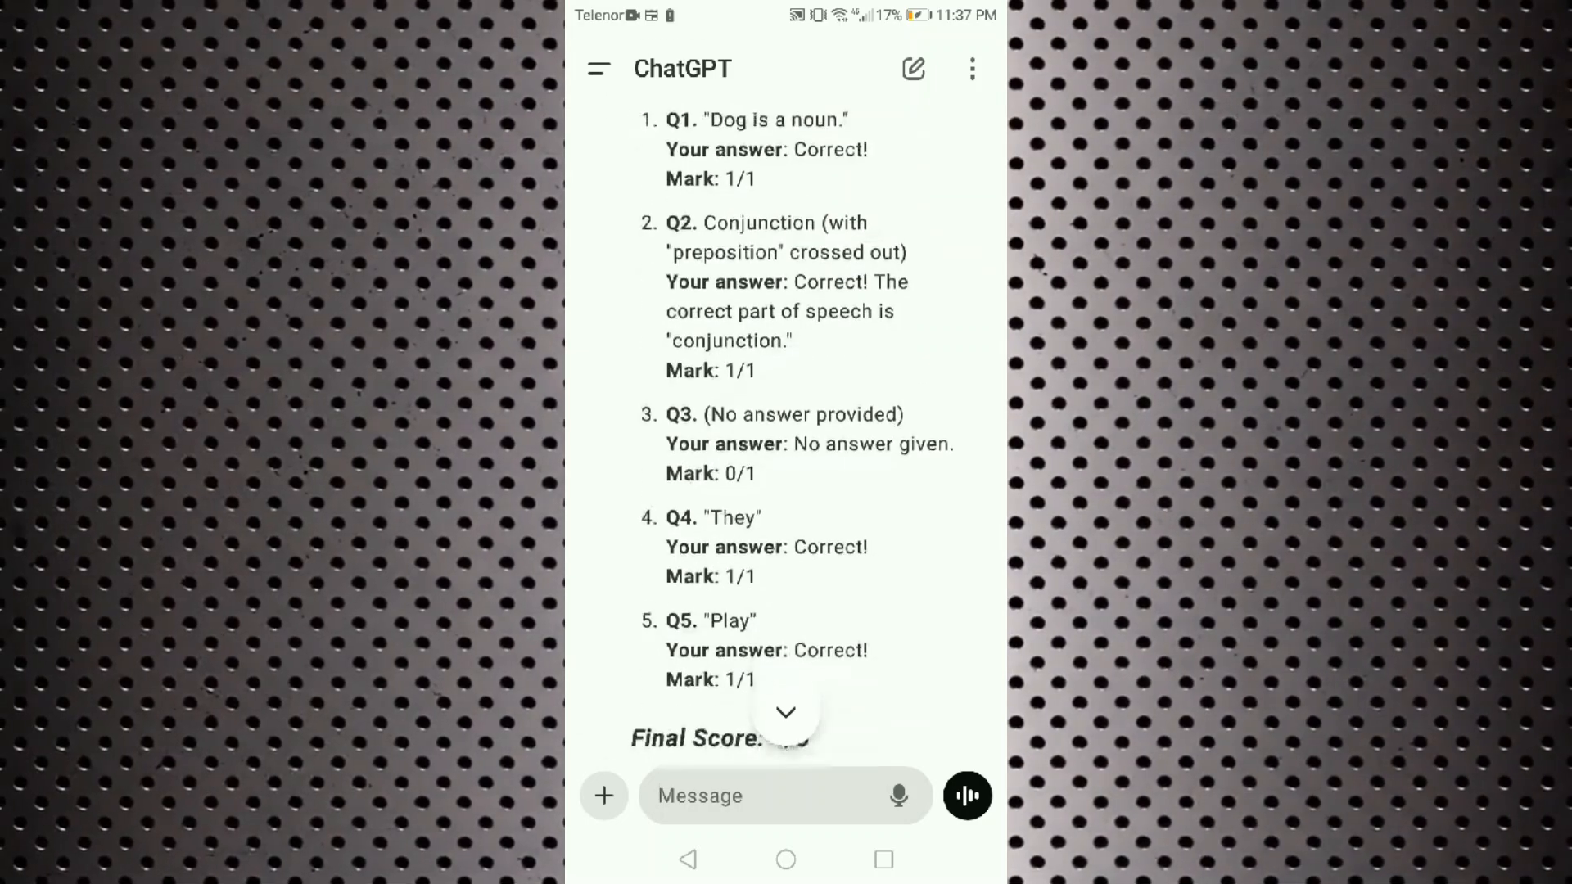
Step: Review the notebook answers' marks, final score and remarks, and compare them with the earlier attempt's summary table and remarks
scroll(786, 410, "up", 6)
scroll(786, 409, "up", 3)
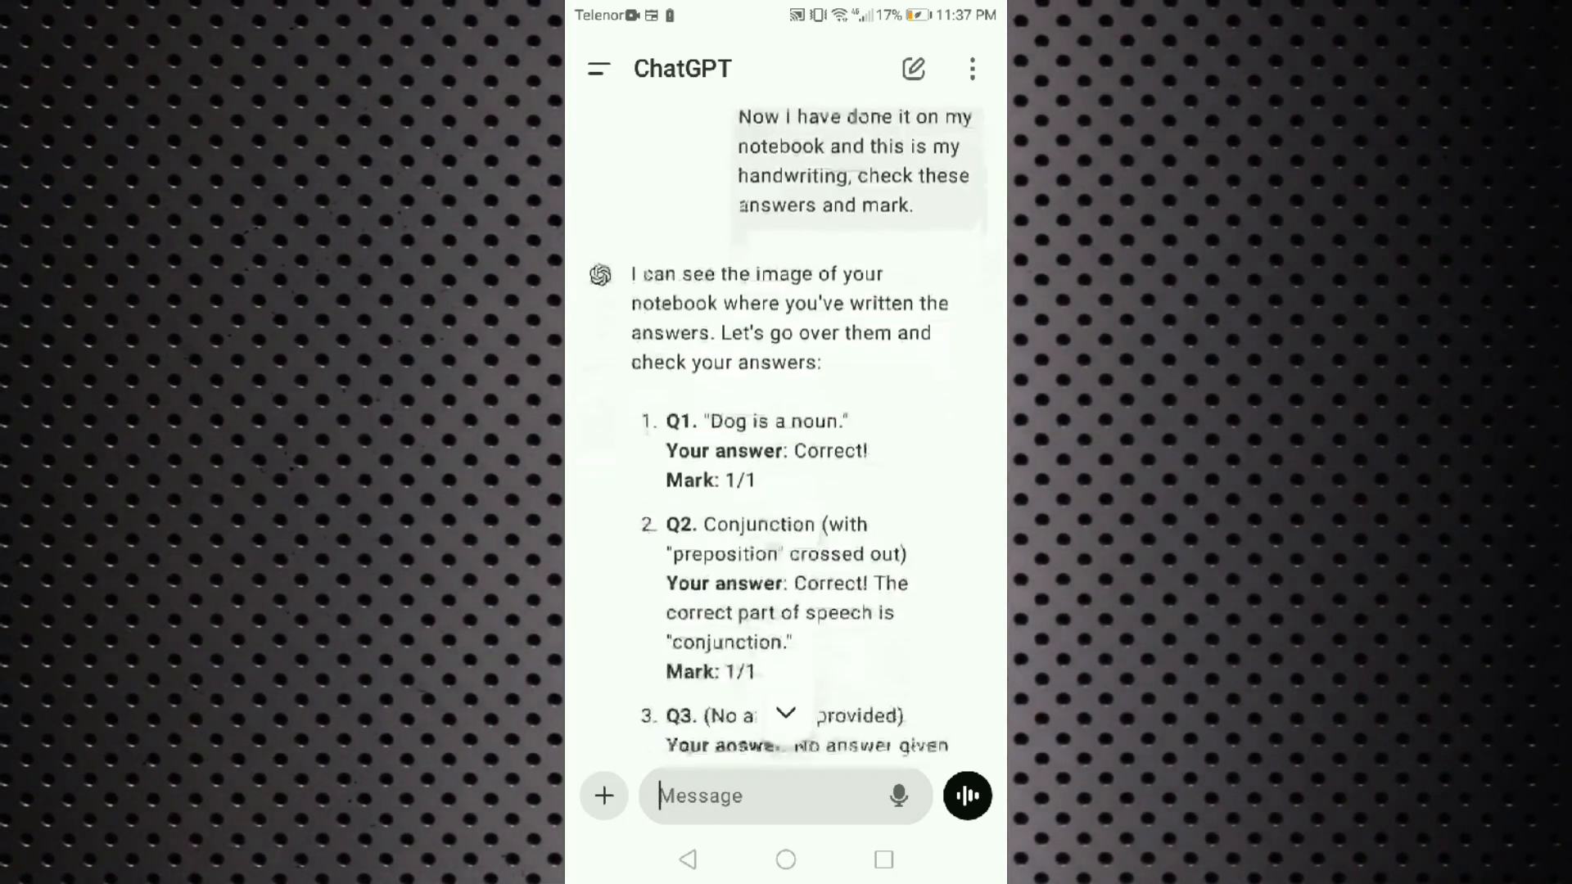
scroll(786, 410, "down", 4)
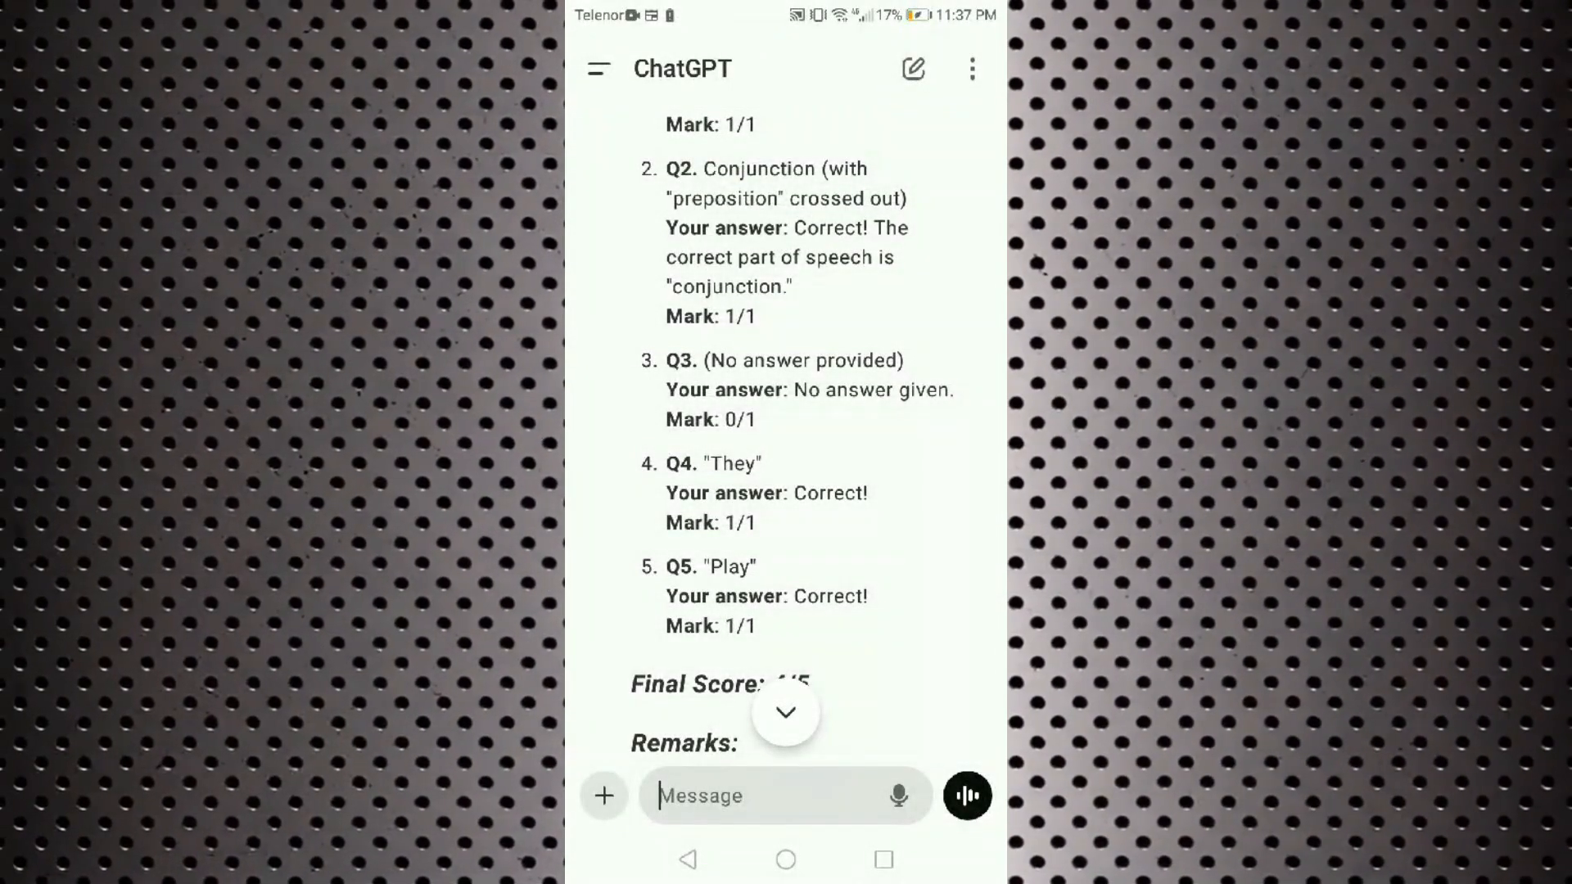
scroll(786, 409, "down", 4)
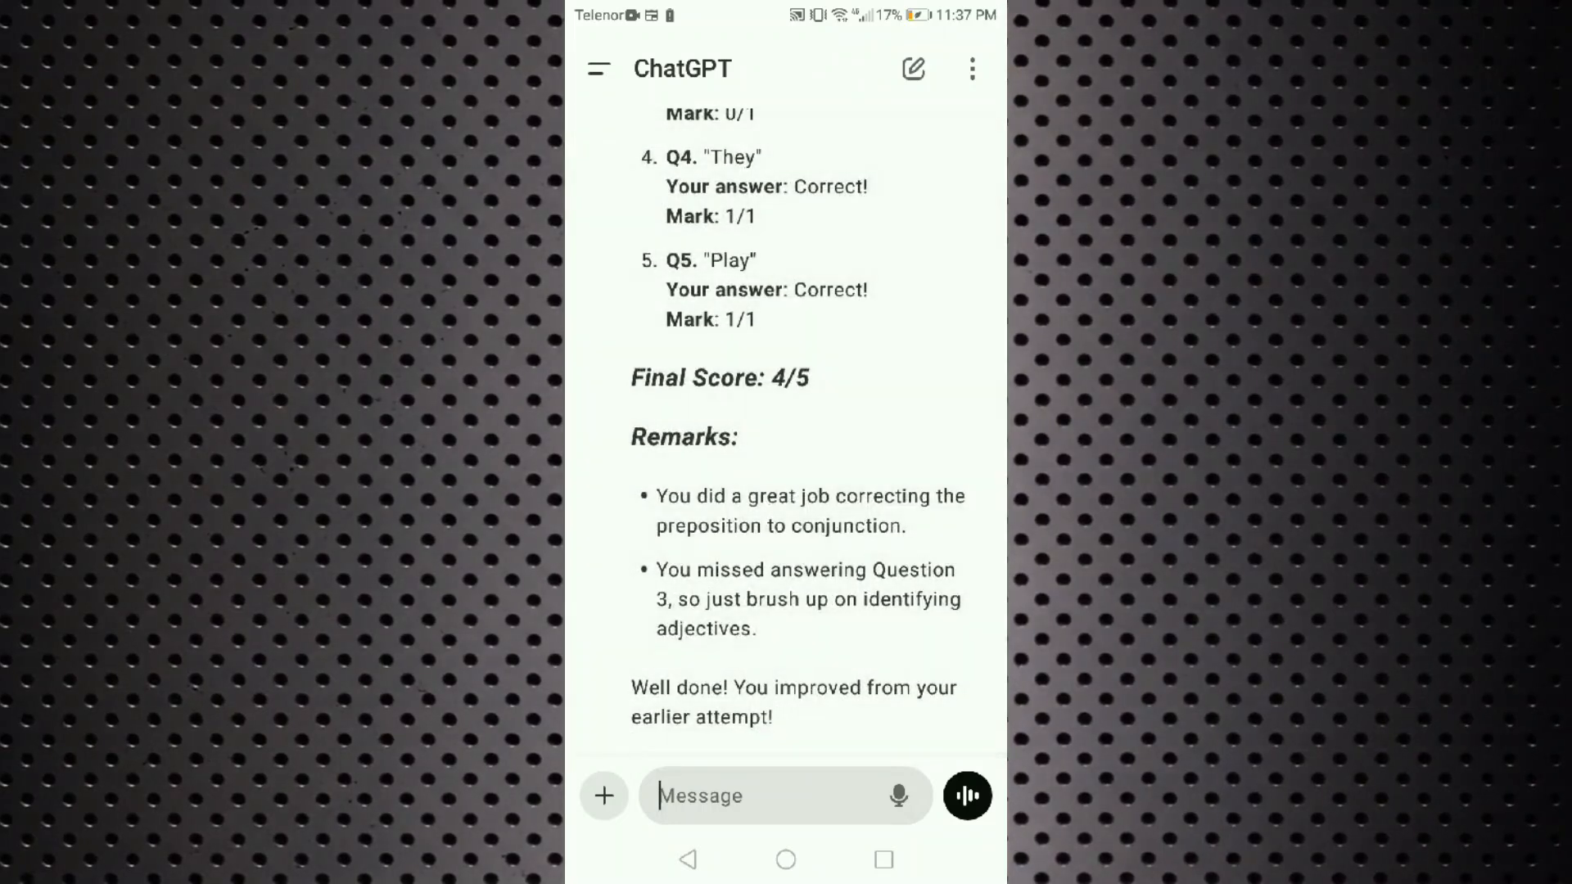
scroll(786, 409, "up", 8)
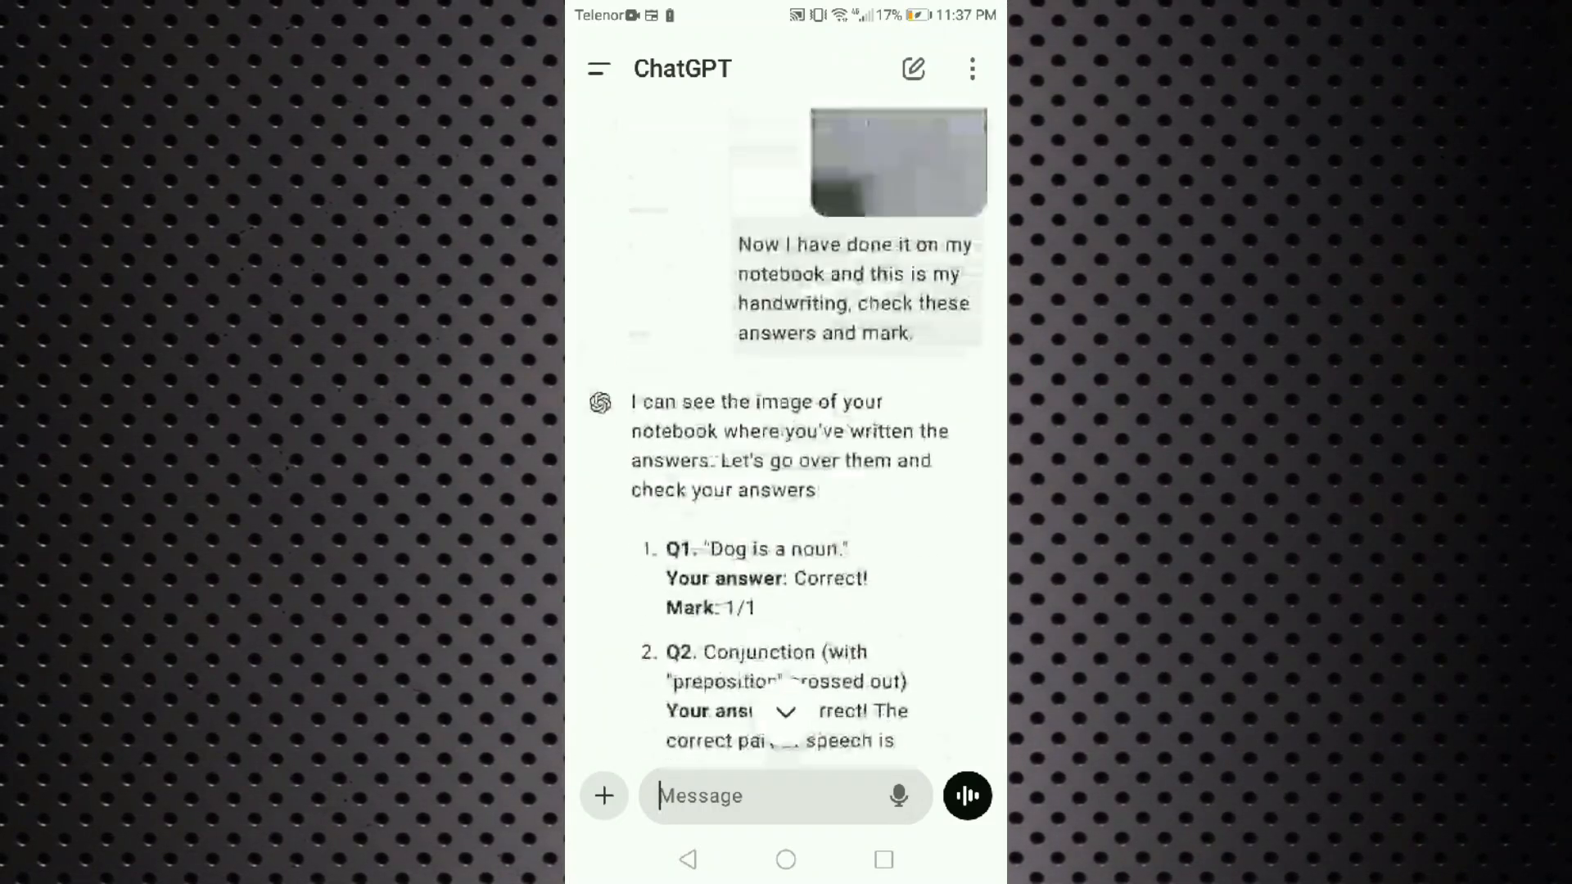
scroll(786, 410, "down", 8)
scroll(786, 410, "up", 8)
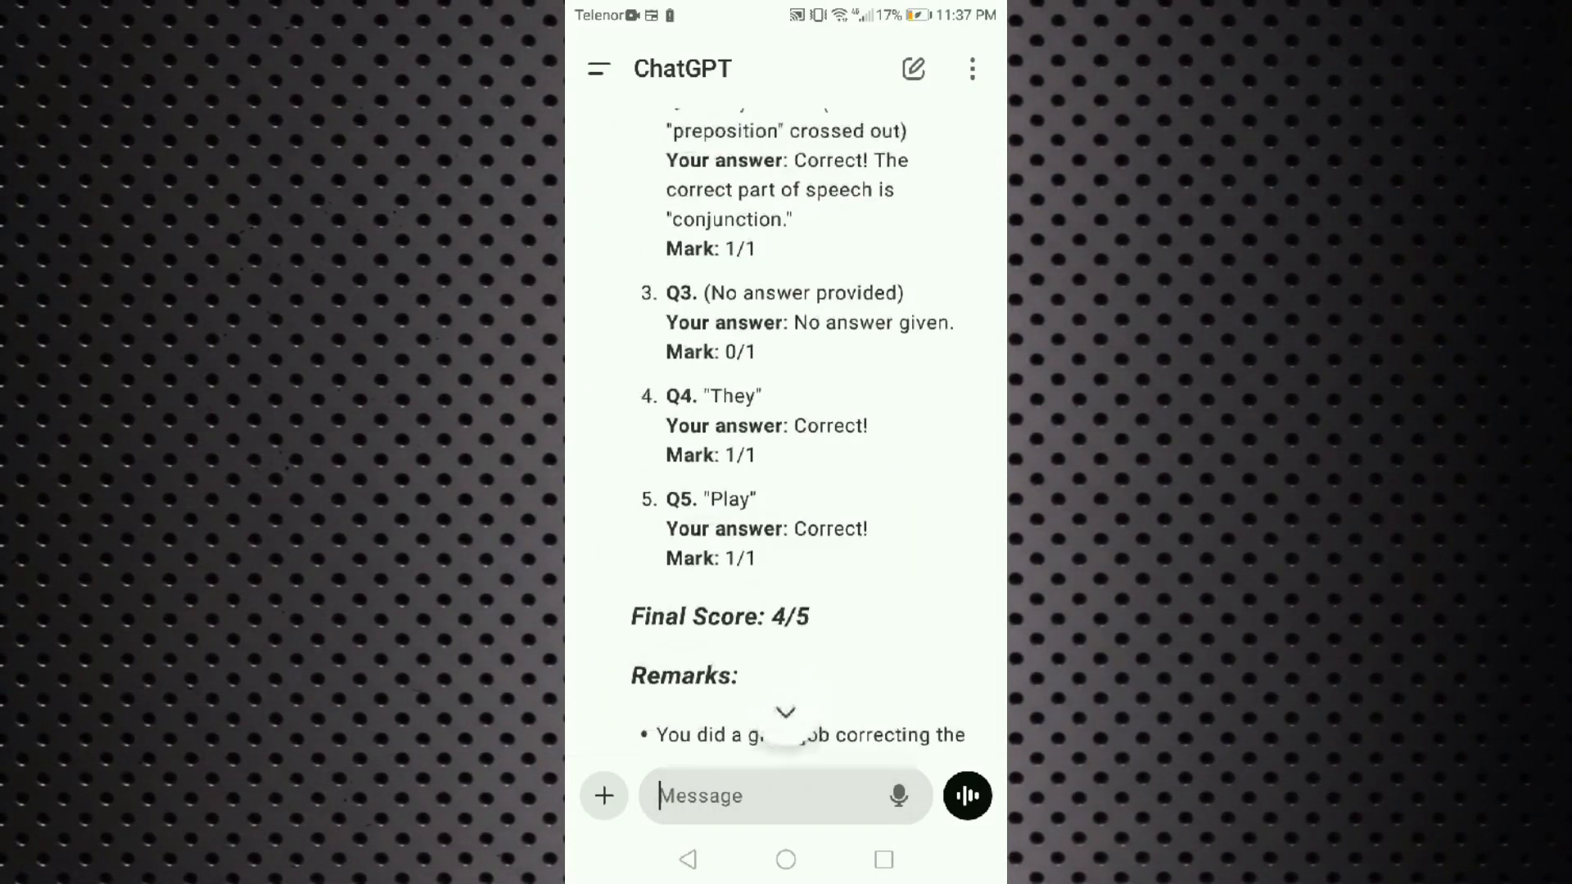
scroll(786, 410, "up", 9)
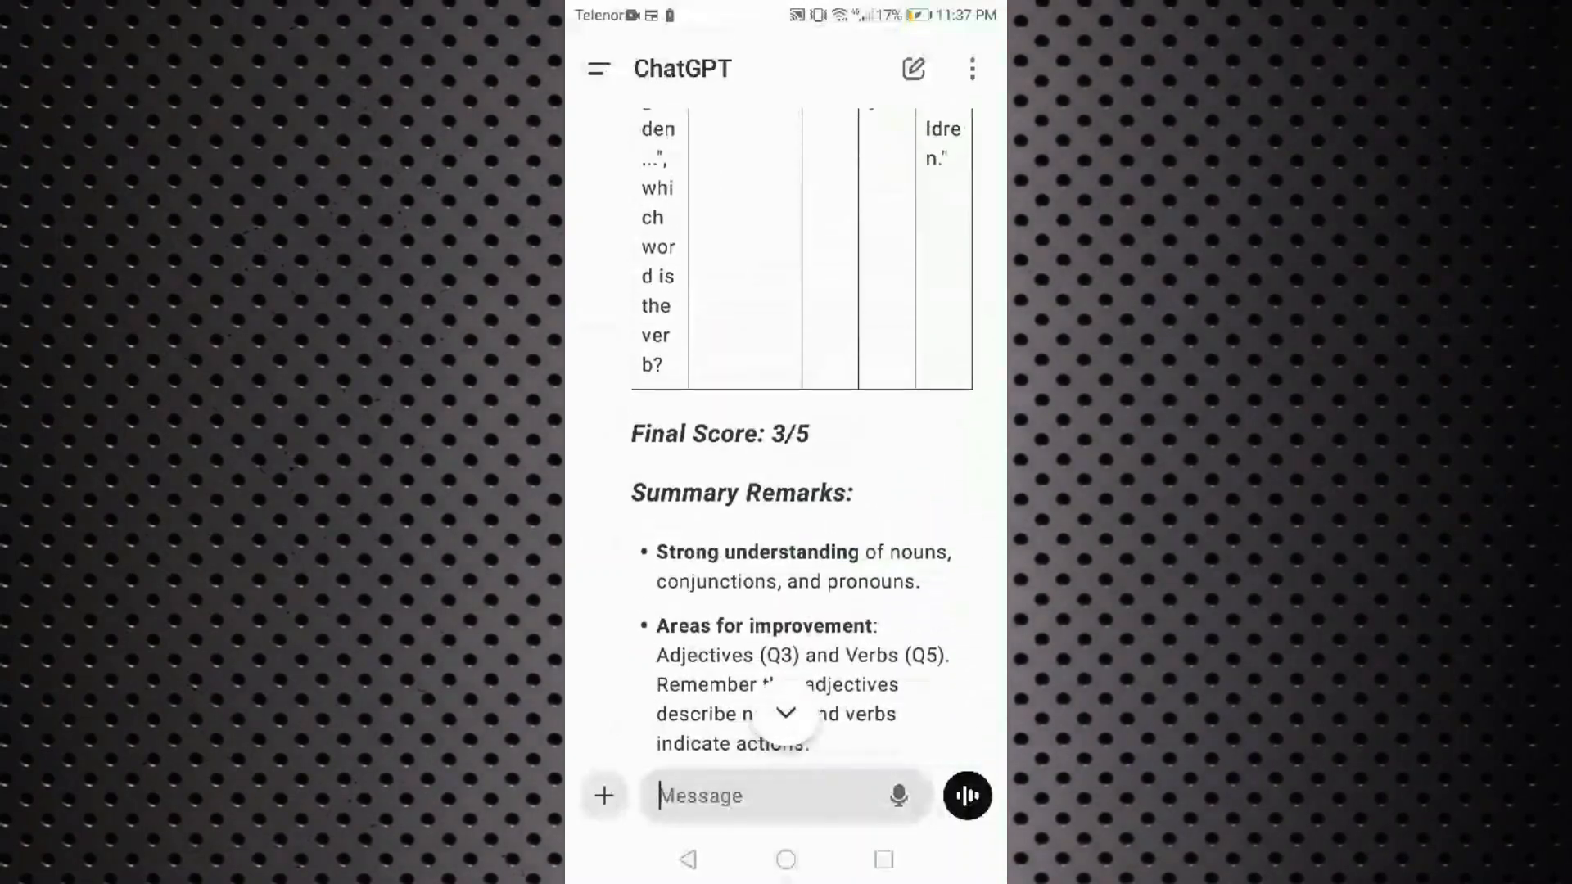
scroll(786, 410, "down", 6)
scroll(786, 410, "up", 15)
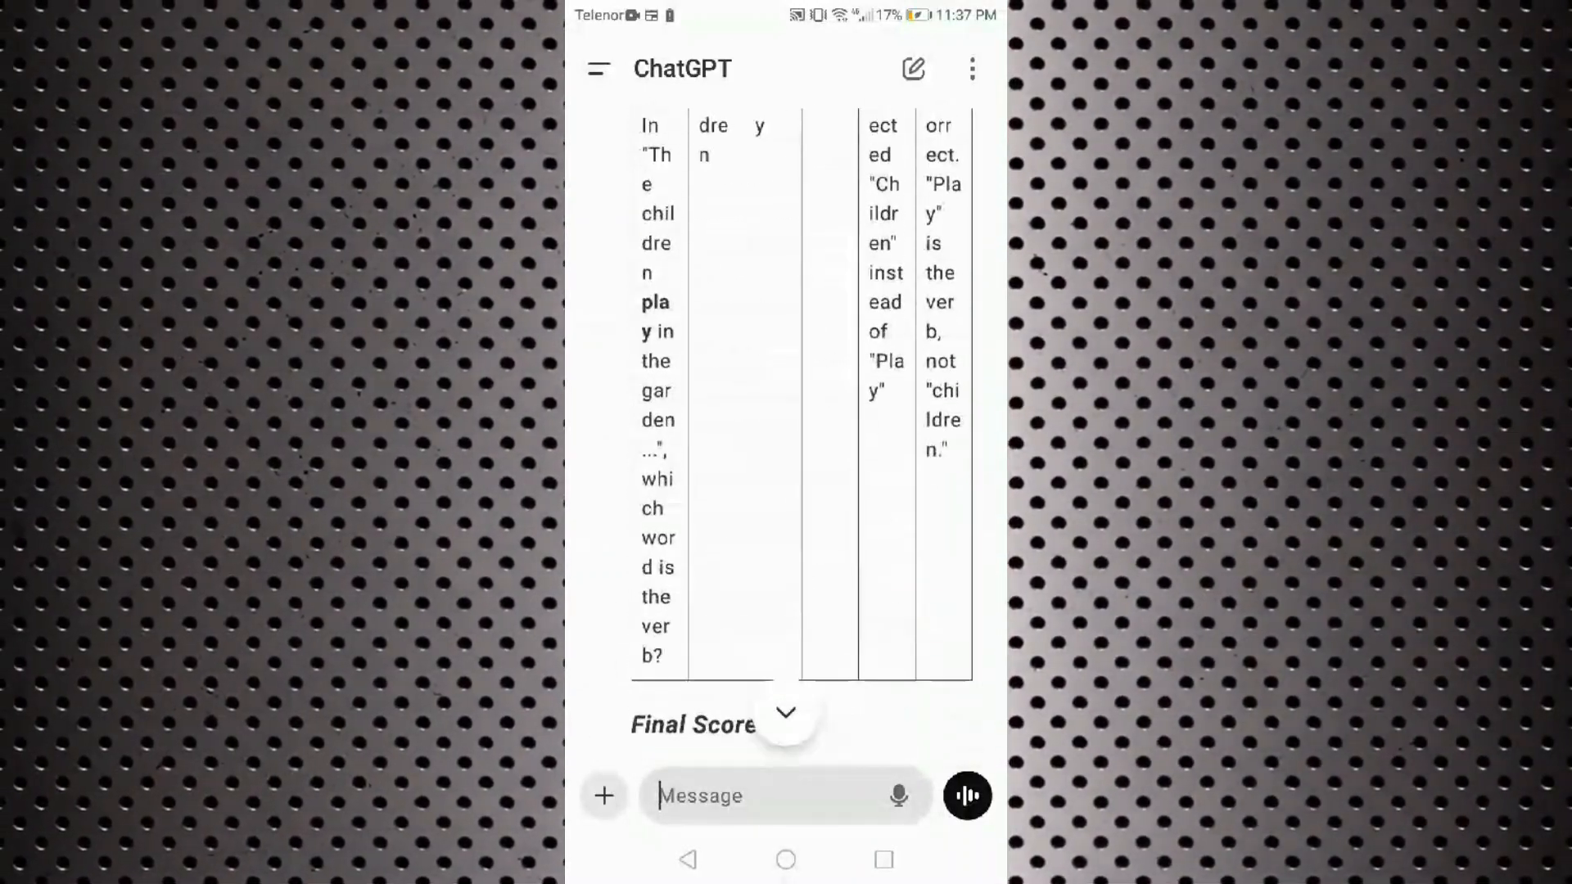
scroll(786, 409, "down", 20)
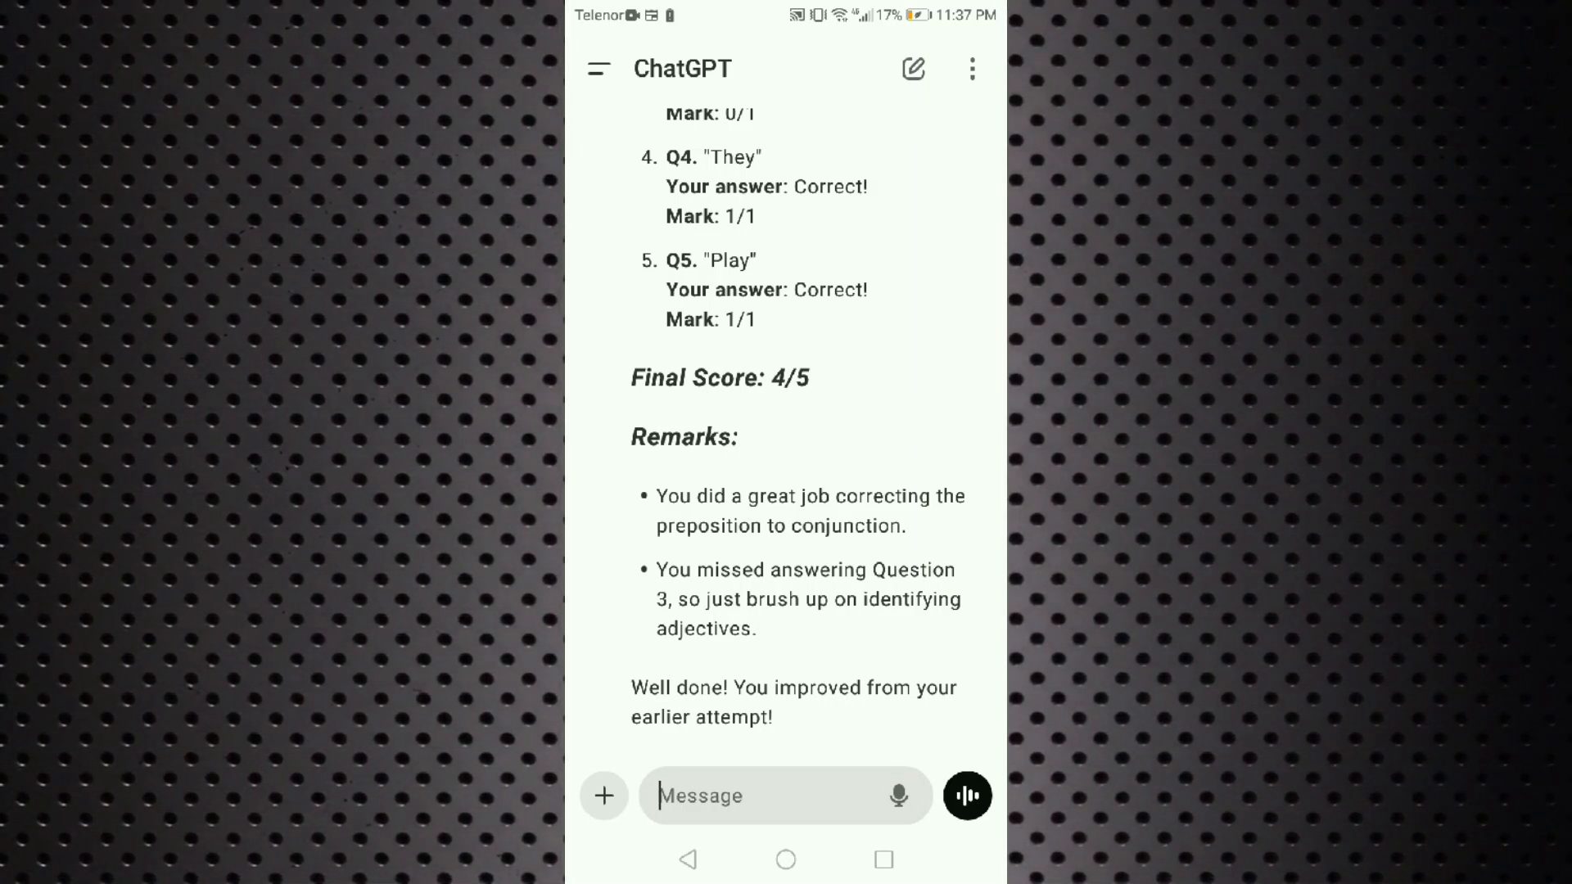
Step: Switch to ChatGPT in the computer's browser and reload the Greeting Exchange conversation to load the messages sent from the phone
key("Escape")
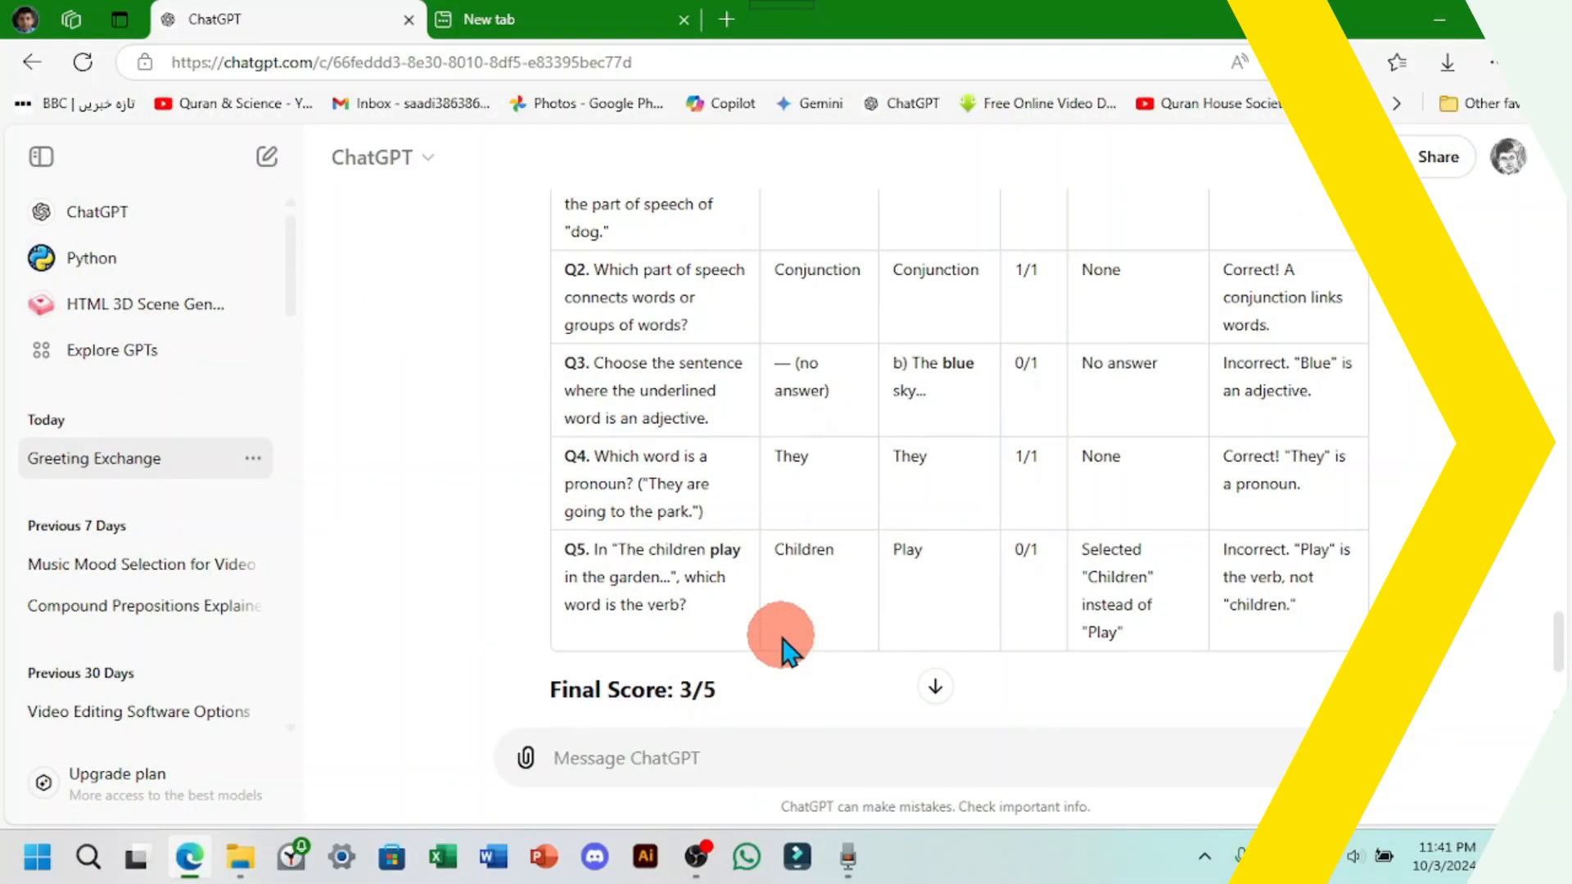
scroll(779, 649, "down", 4)
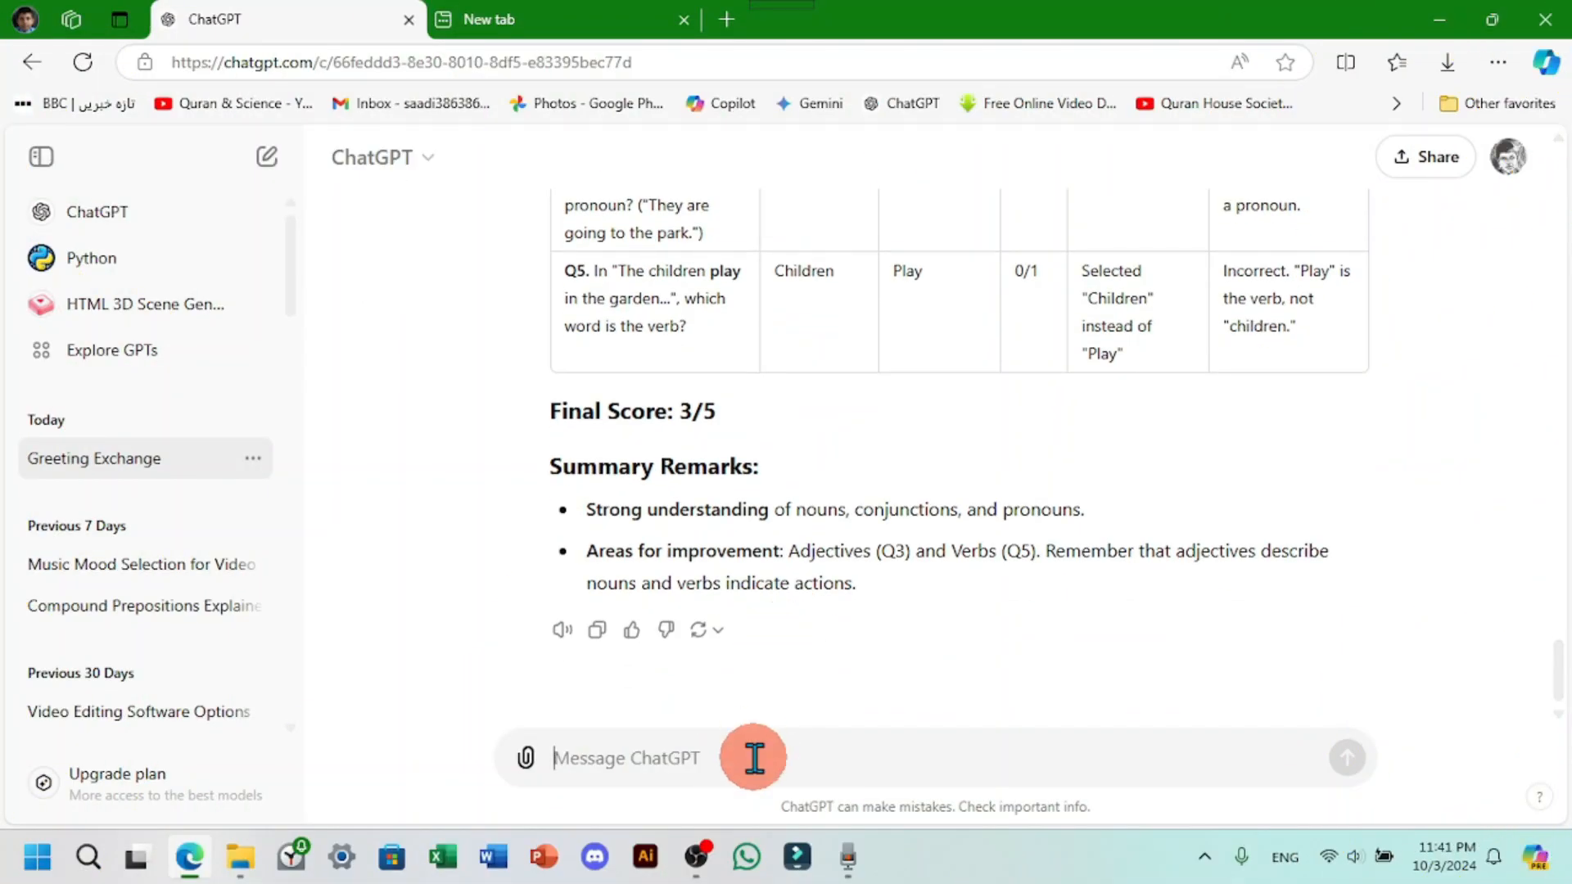
scroll(789, 656, "up", 5)
scroll(782, 647, "up", 3)
scroll(774, 712, "down", 8)
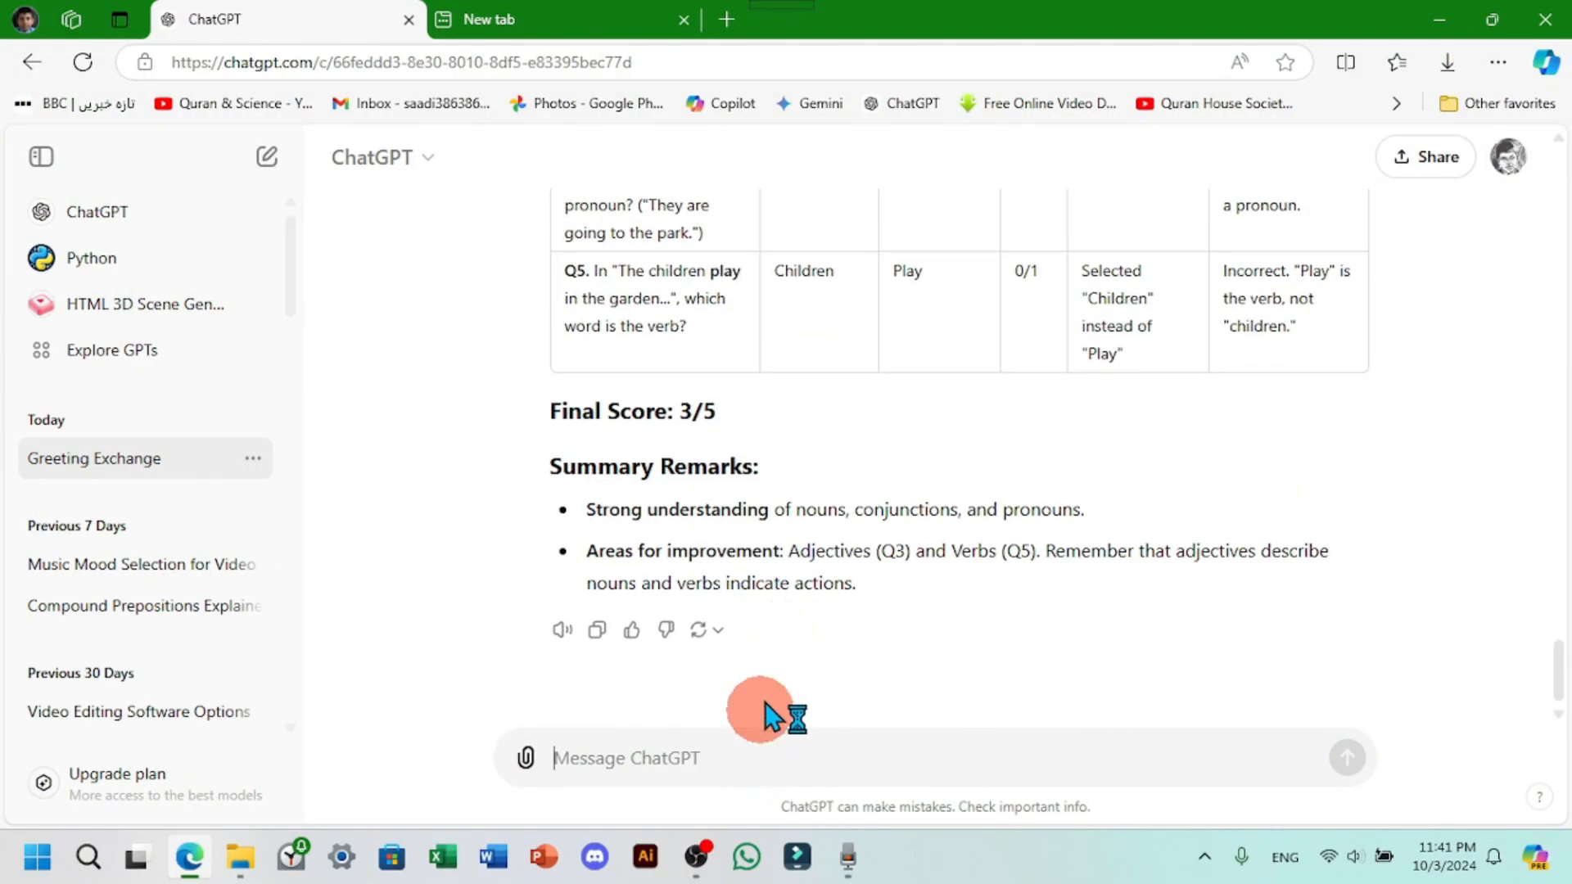
scroll(789, 656, "up", 8)
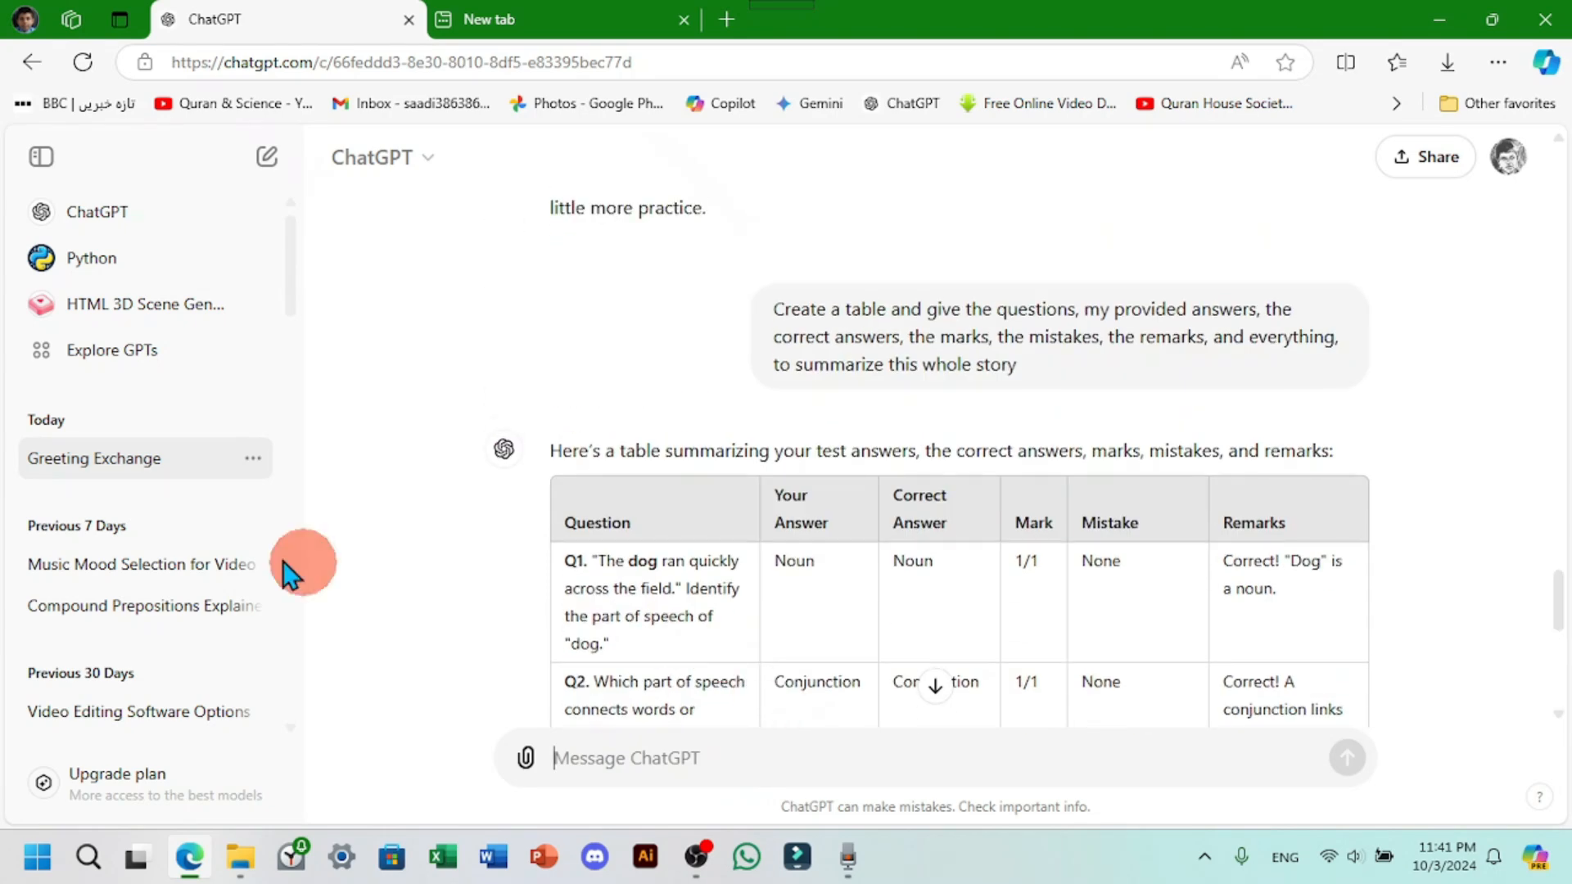
left_click(668, 695)
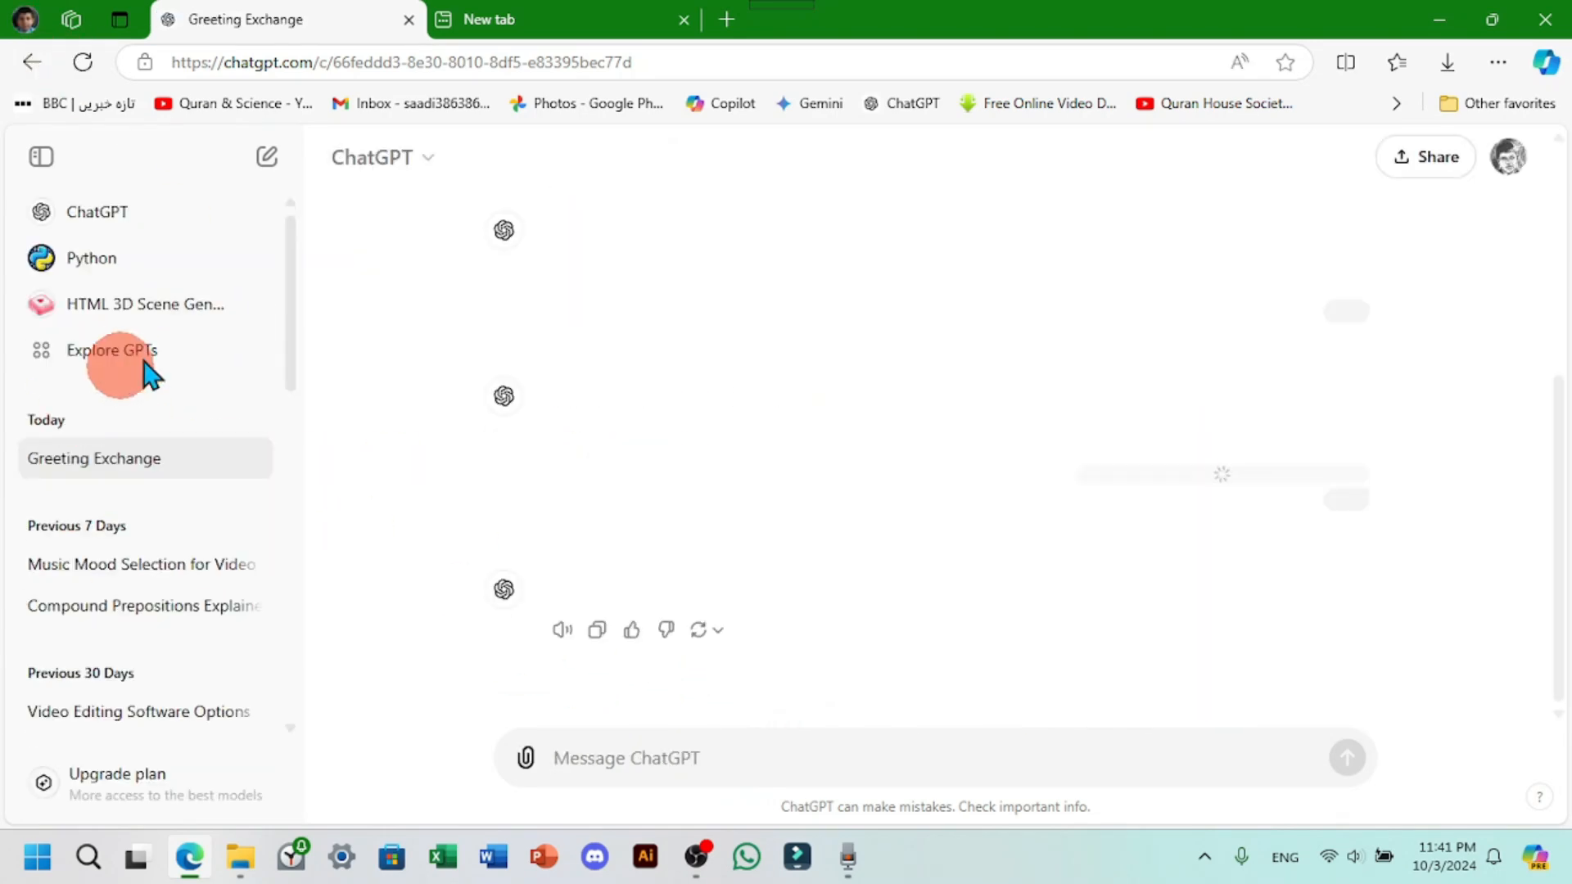
Step: Examine the notebook photo sent from the phone and the reply's marks, final score and remarks in the reloaded conversation
scroll(685, 562, "up", 10)
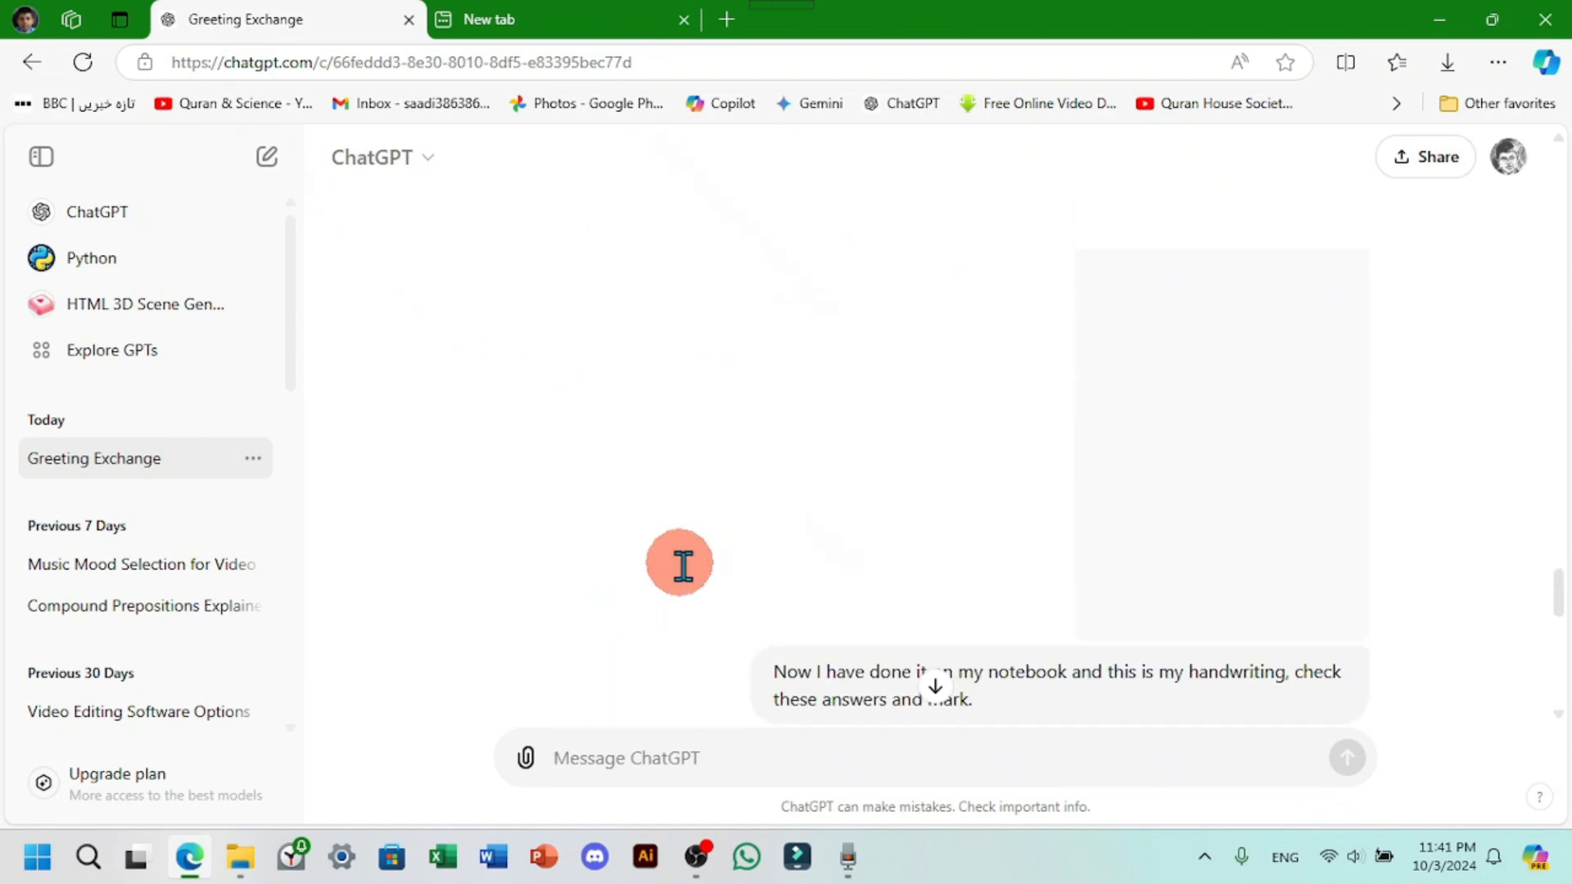
scroll(1001, 544, "down", 2)
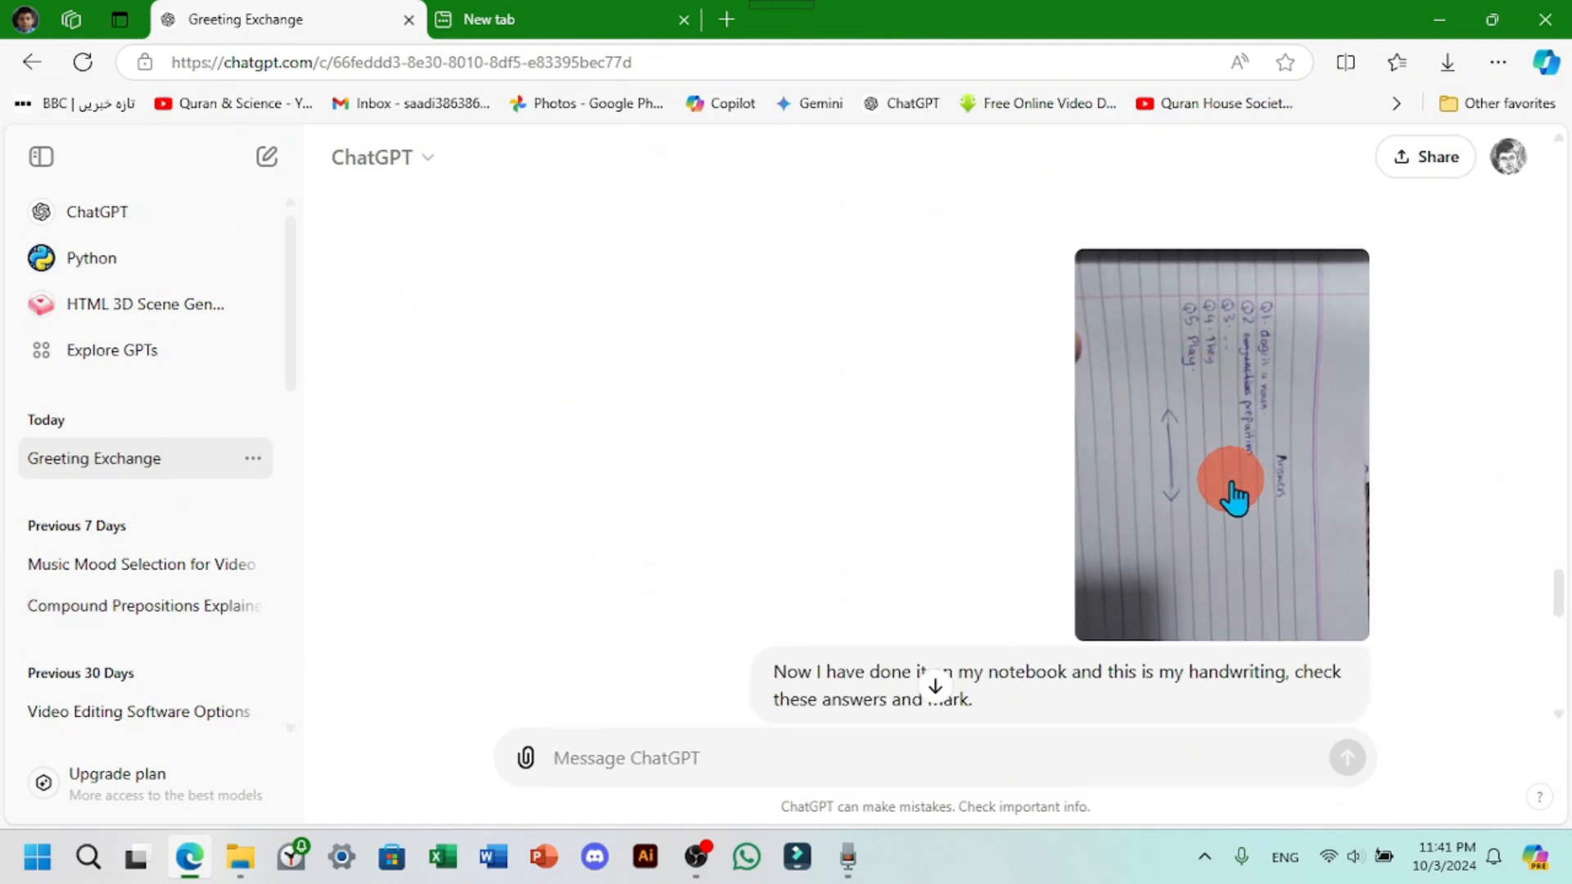
scroll(1228, 492, "down", 3)
scroll(941, 519, "down", 8)
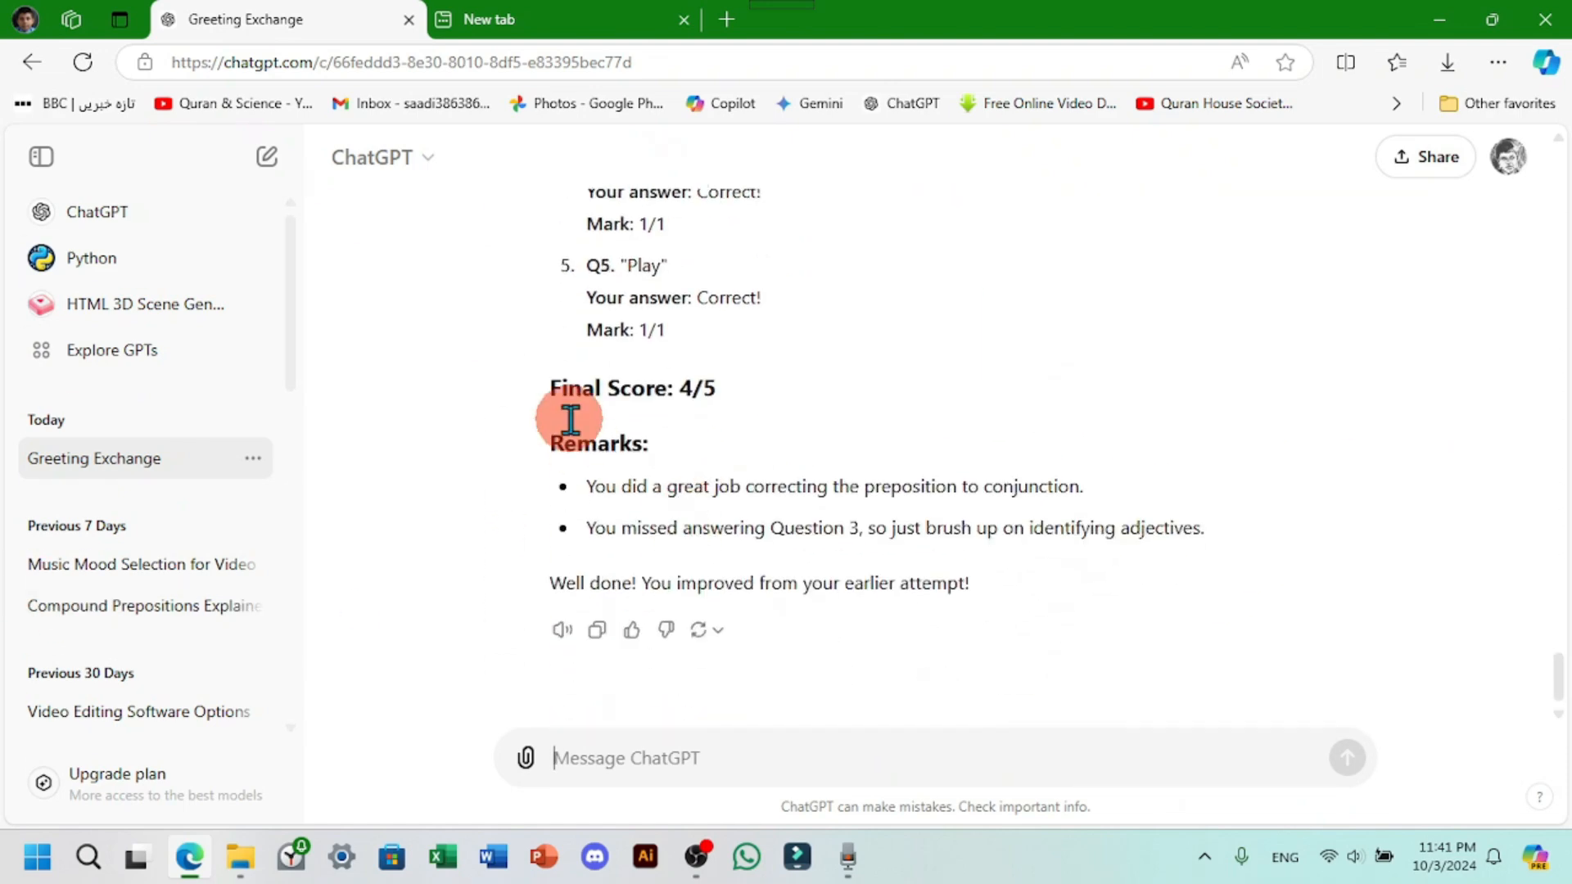
scroll(679, 496, "up", 3)
scroll(672, 501, "up", 5)
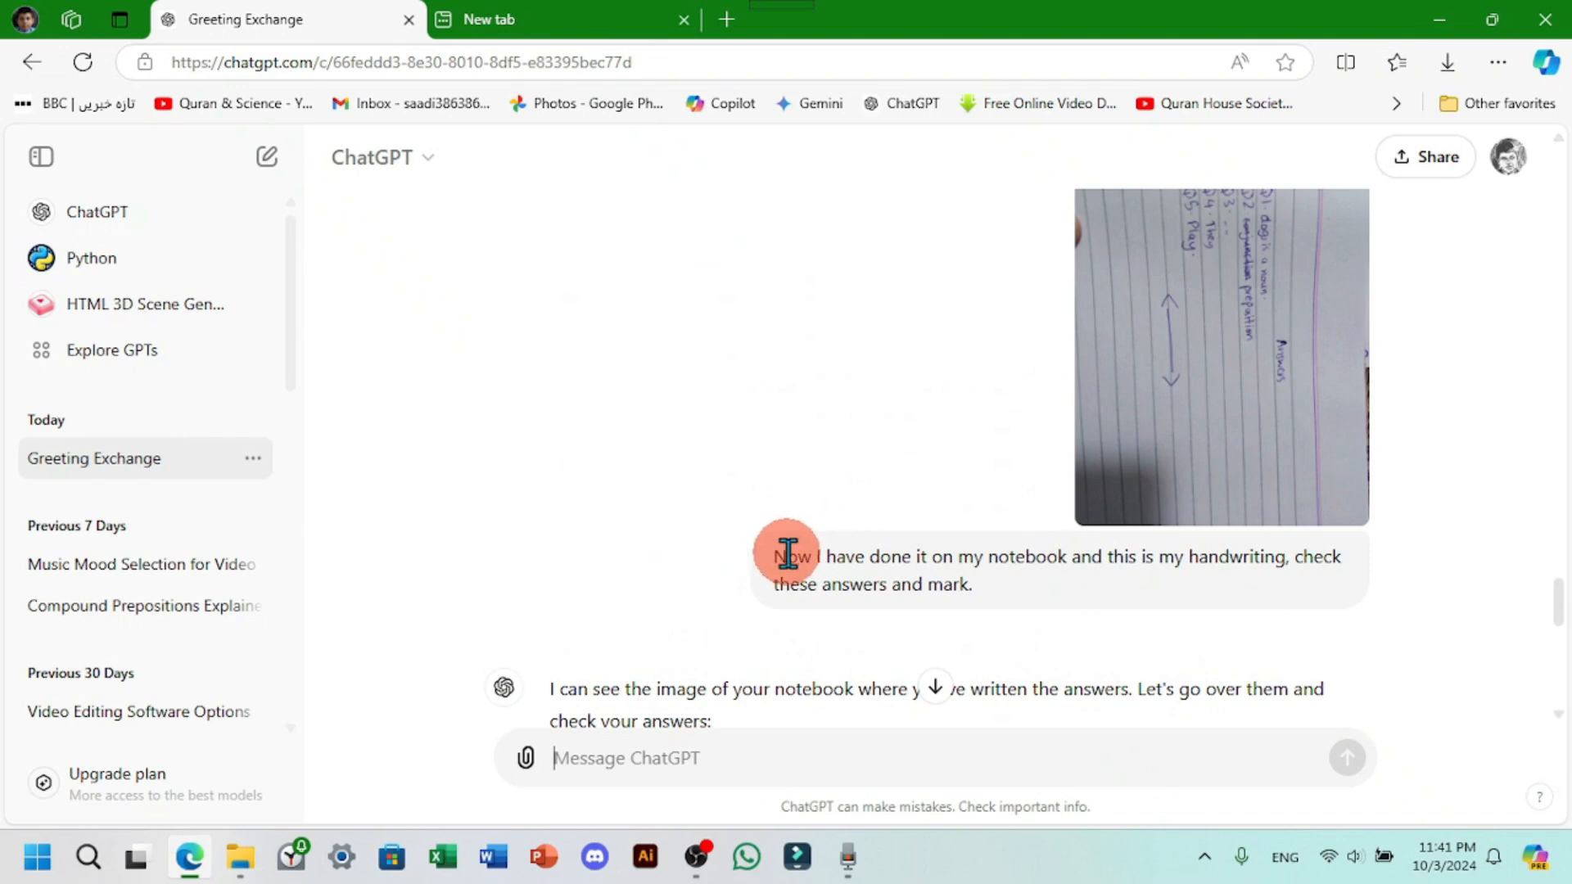
scroll(800, 569, "down", 8)
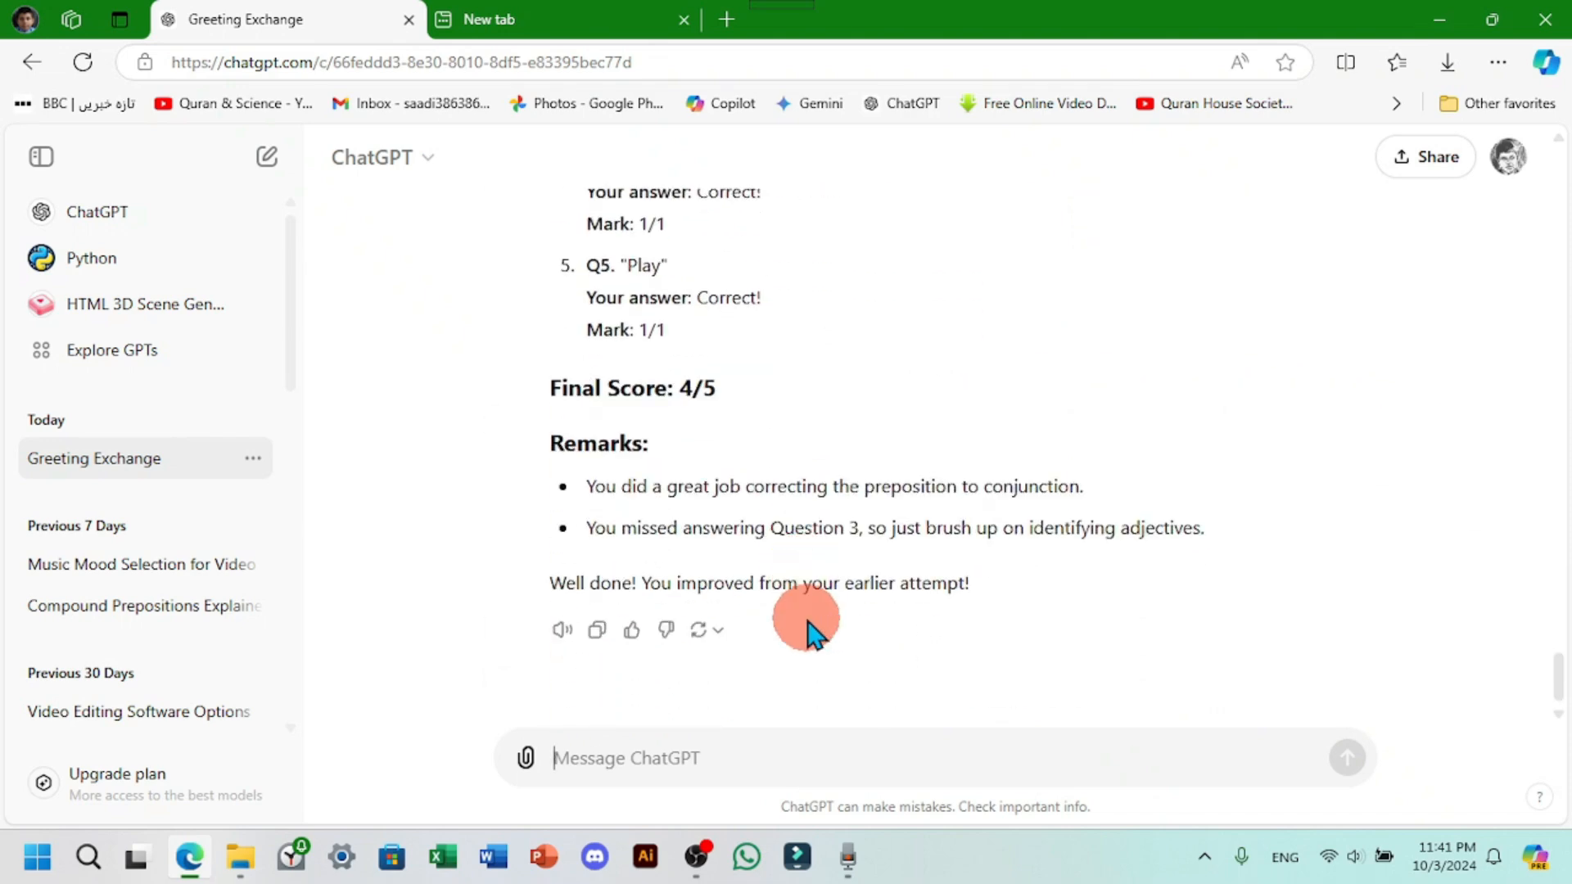
scroll(807, 624, "up", 9)
scroll(1060, 617, "down", 8)
scroll(1158, 502, "up", 8)
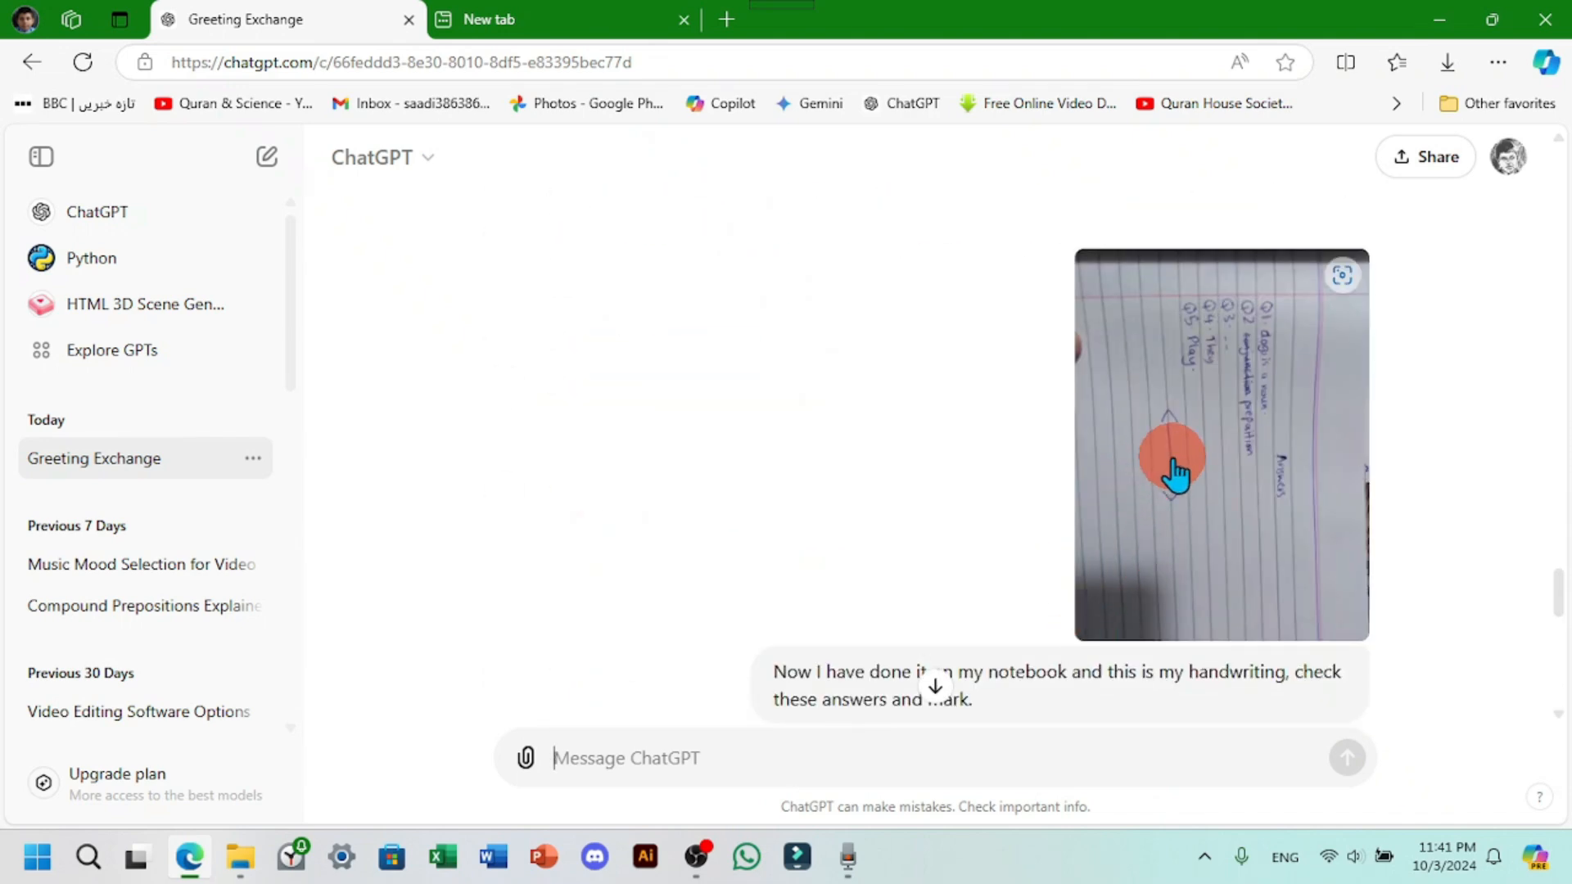
scroll(1170, 483, "down", 5)
scroll(582, 396, "down", 6)
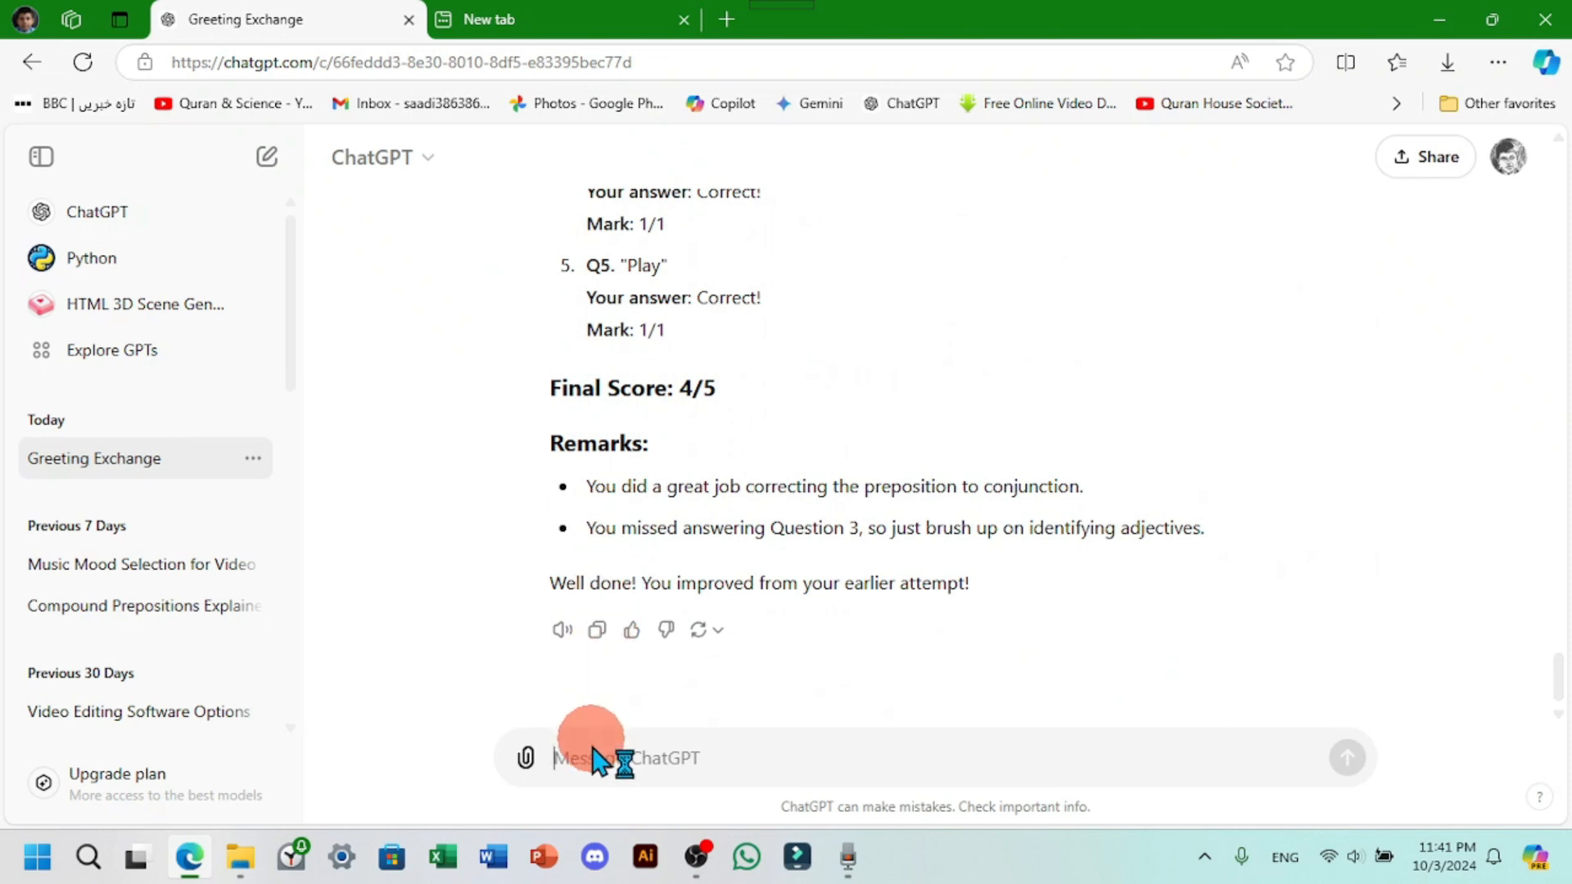
Step: Attach the image Picute from the computer's Saved Pictures folder to a new message
left_click(533, 770)
left_click(579, 796)
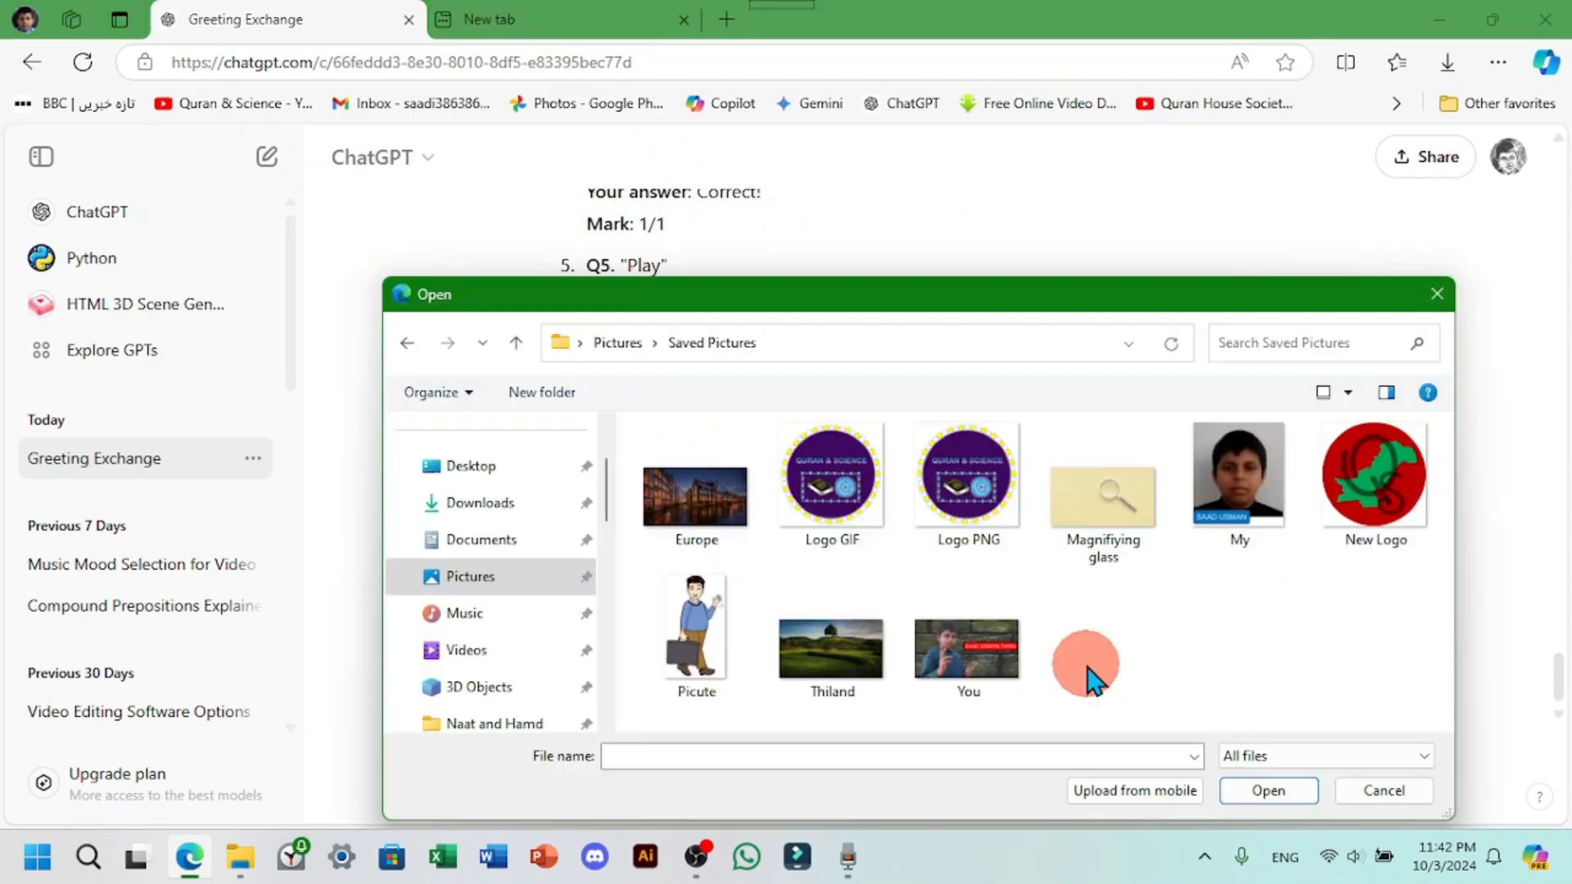
left_click(725, 667)
left_click(1268, 790)
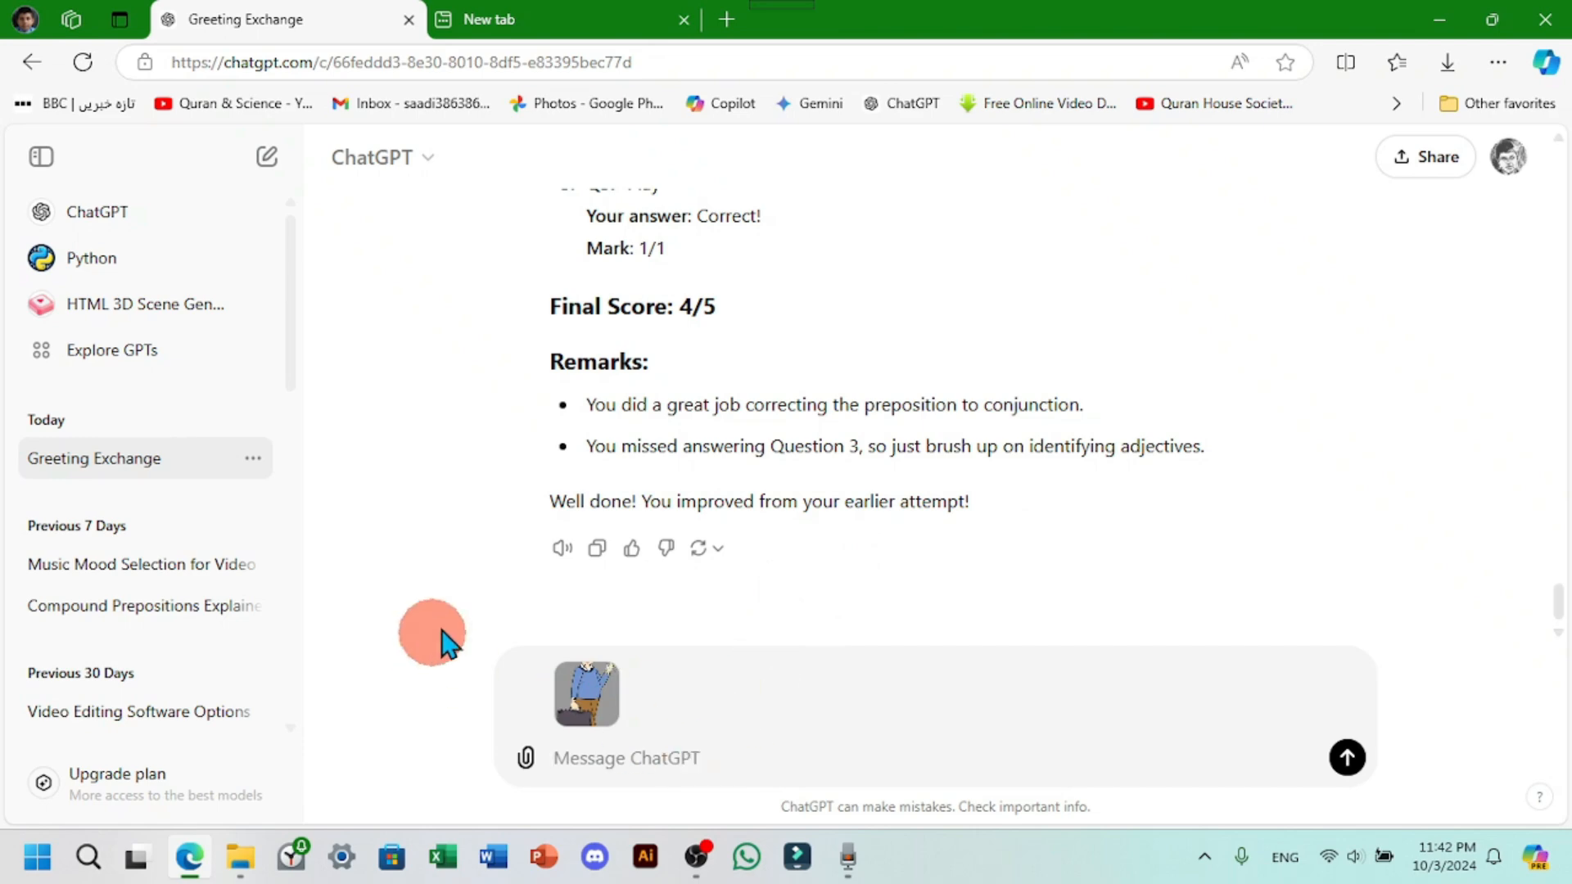
Step: Word the message for the attached cartoon picture as "Write a description for this image", using "description" in place of "script"
scroll(741, 608, "up", 15)
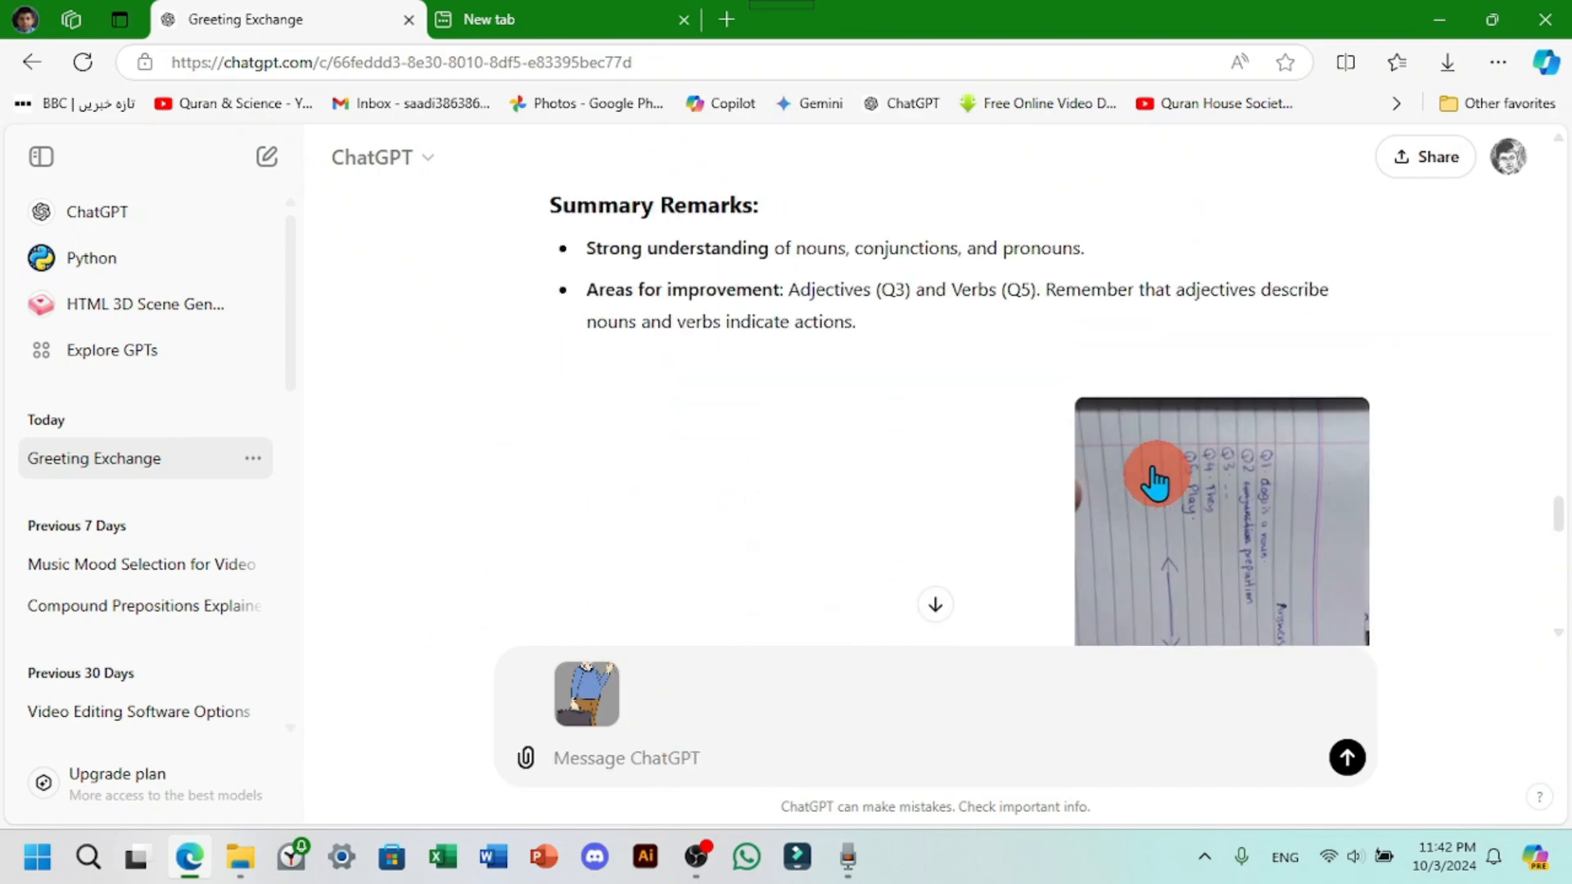
scroll(606, 622, "down", 10)
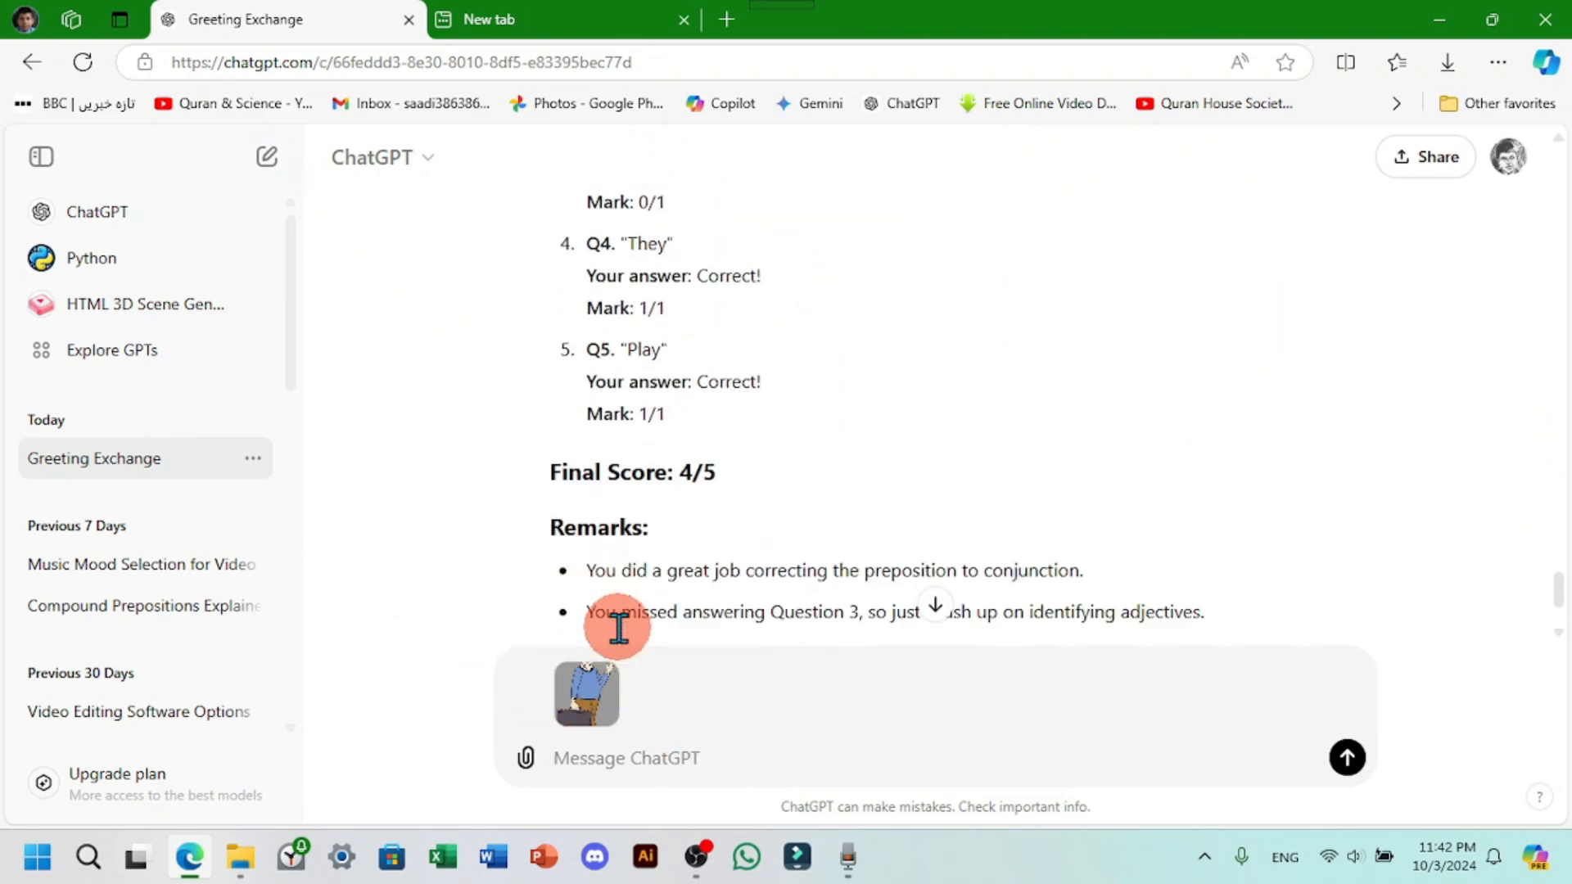
mouse_move(565, 687)
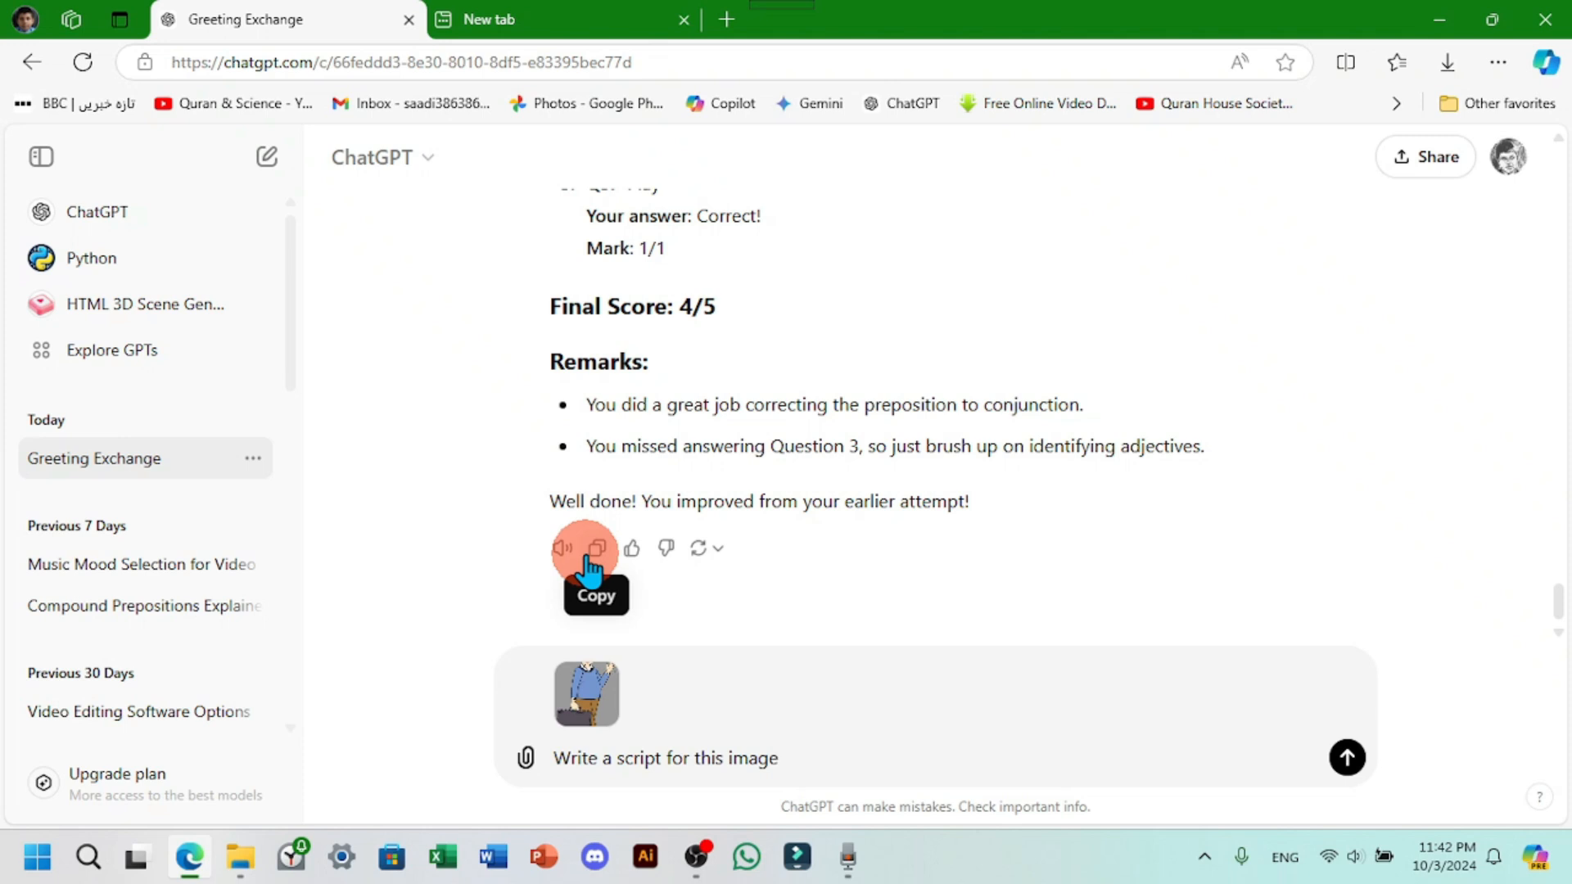
left_click(647, 779)
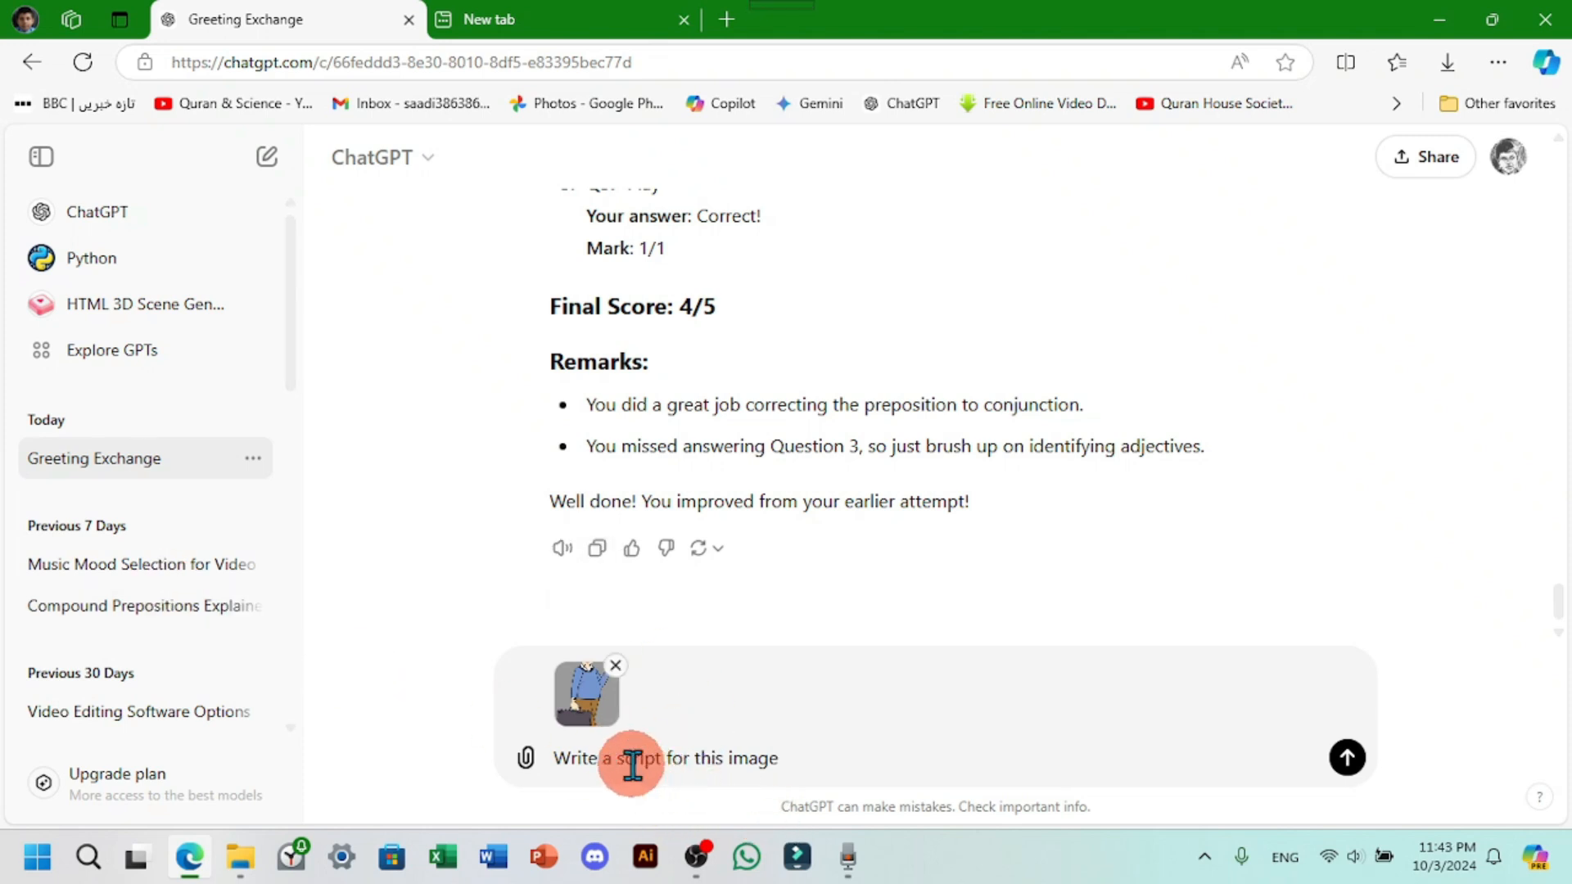
type("d")
left_click(534, 686)
type("es")
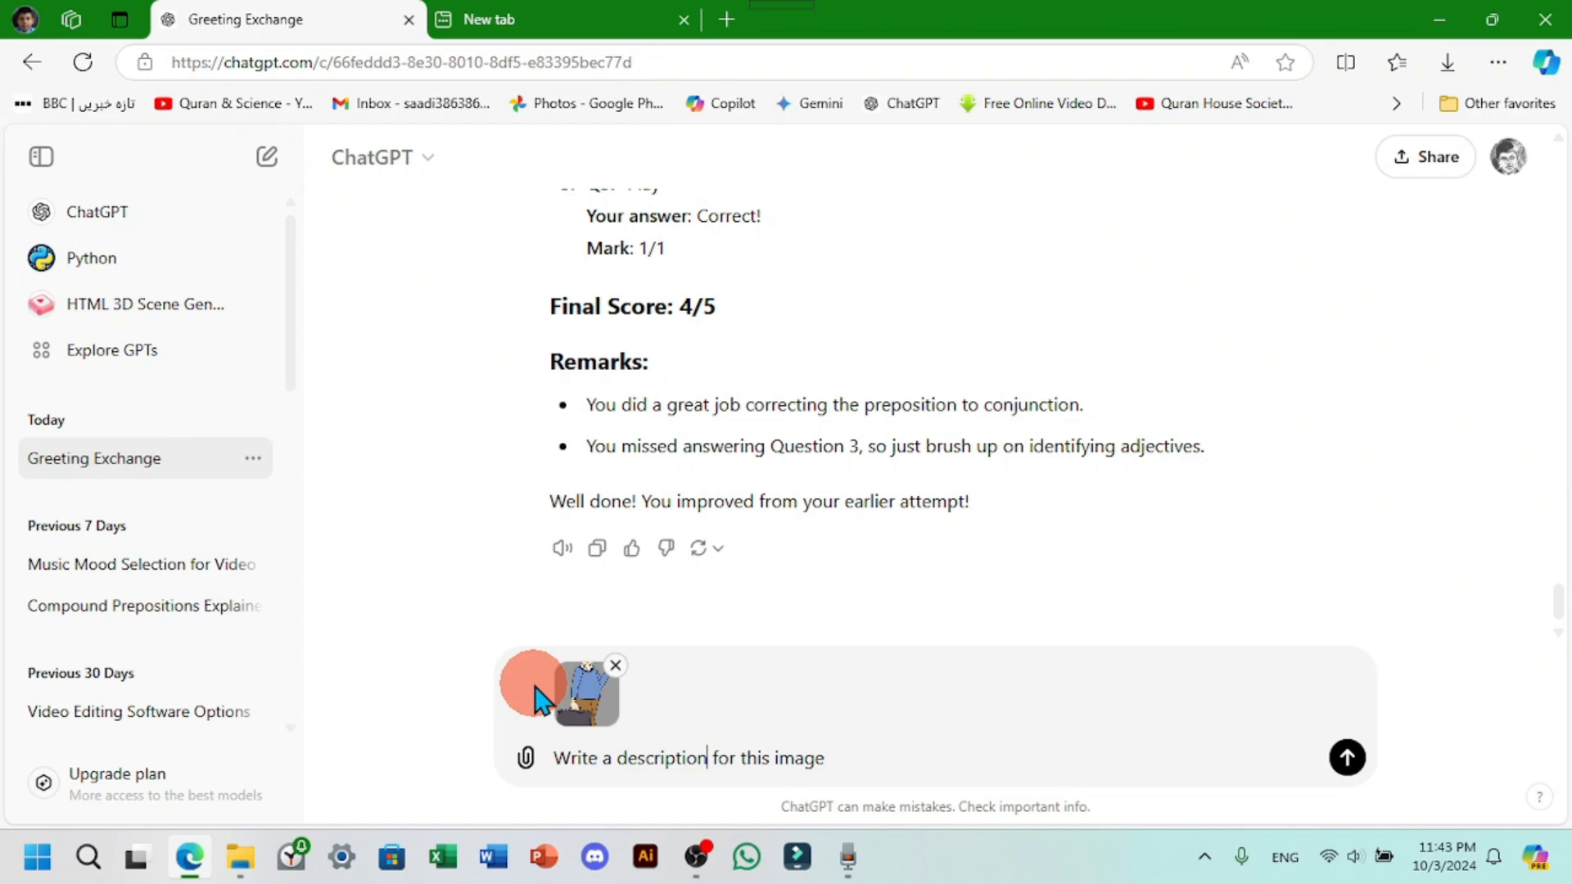
Step: Look over the notebook marking once more and send the attached picture with its description request
scroll(955, 531, "up", 2)
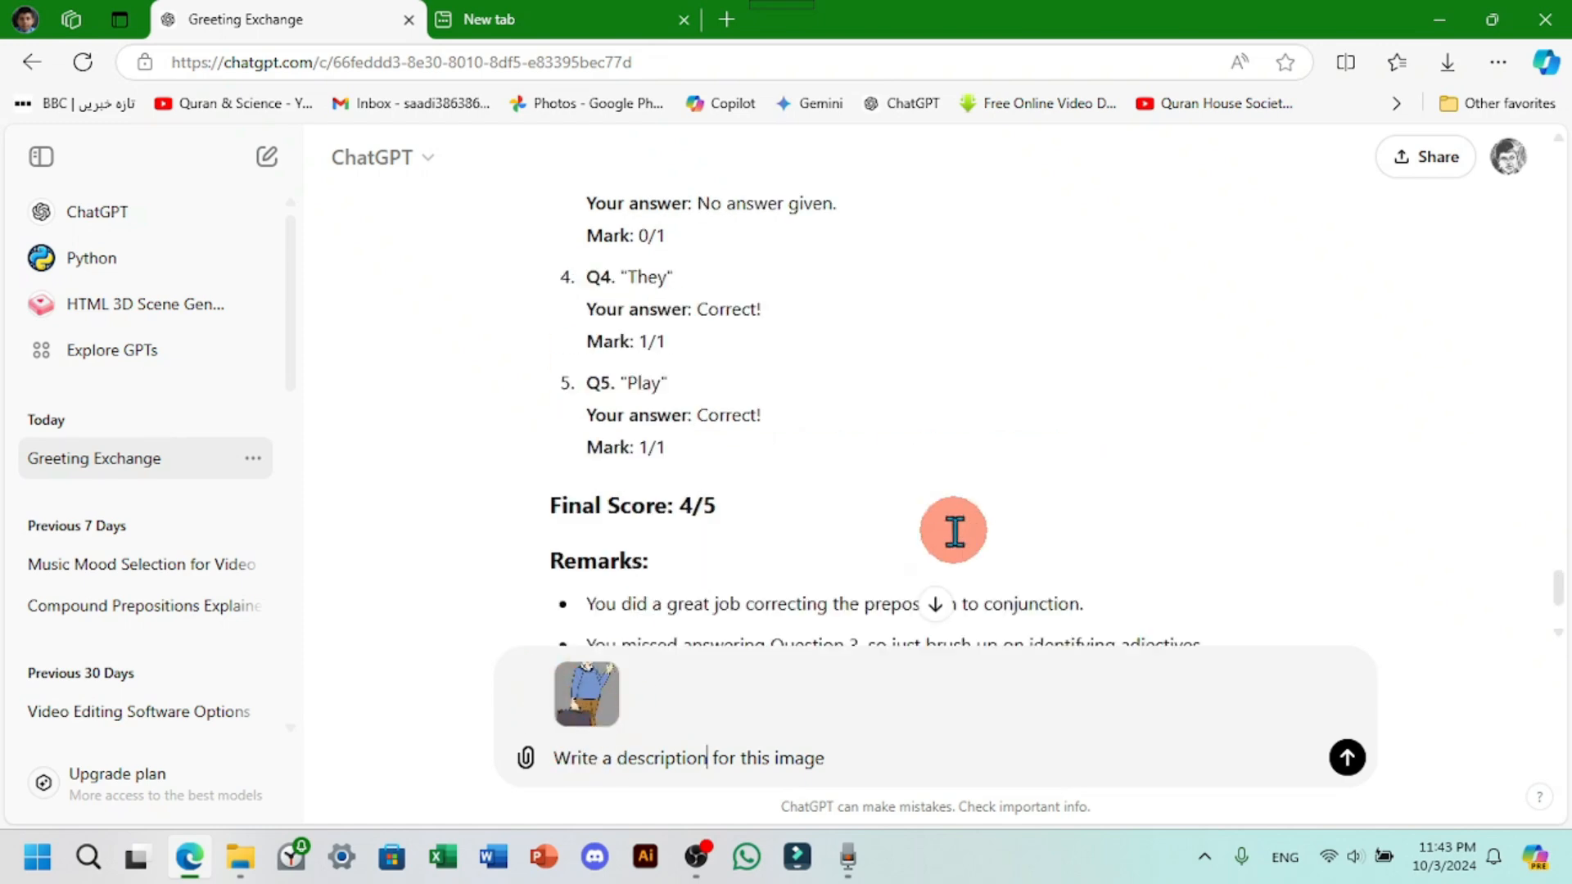
scroll(1065, 515, "up", 10)
scroll(958, 554, "down", 4)
scroll(851, 573, "down", 3)
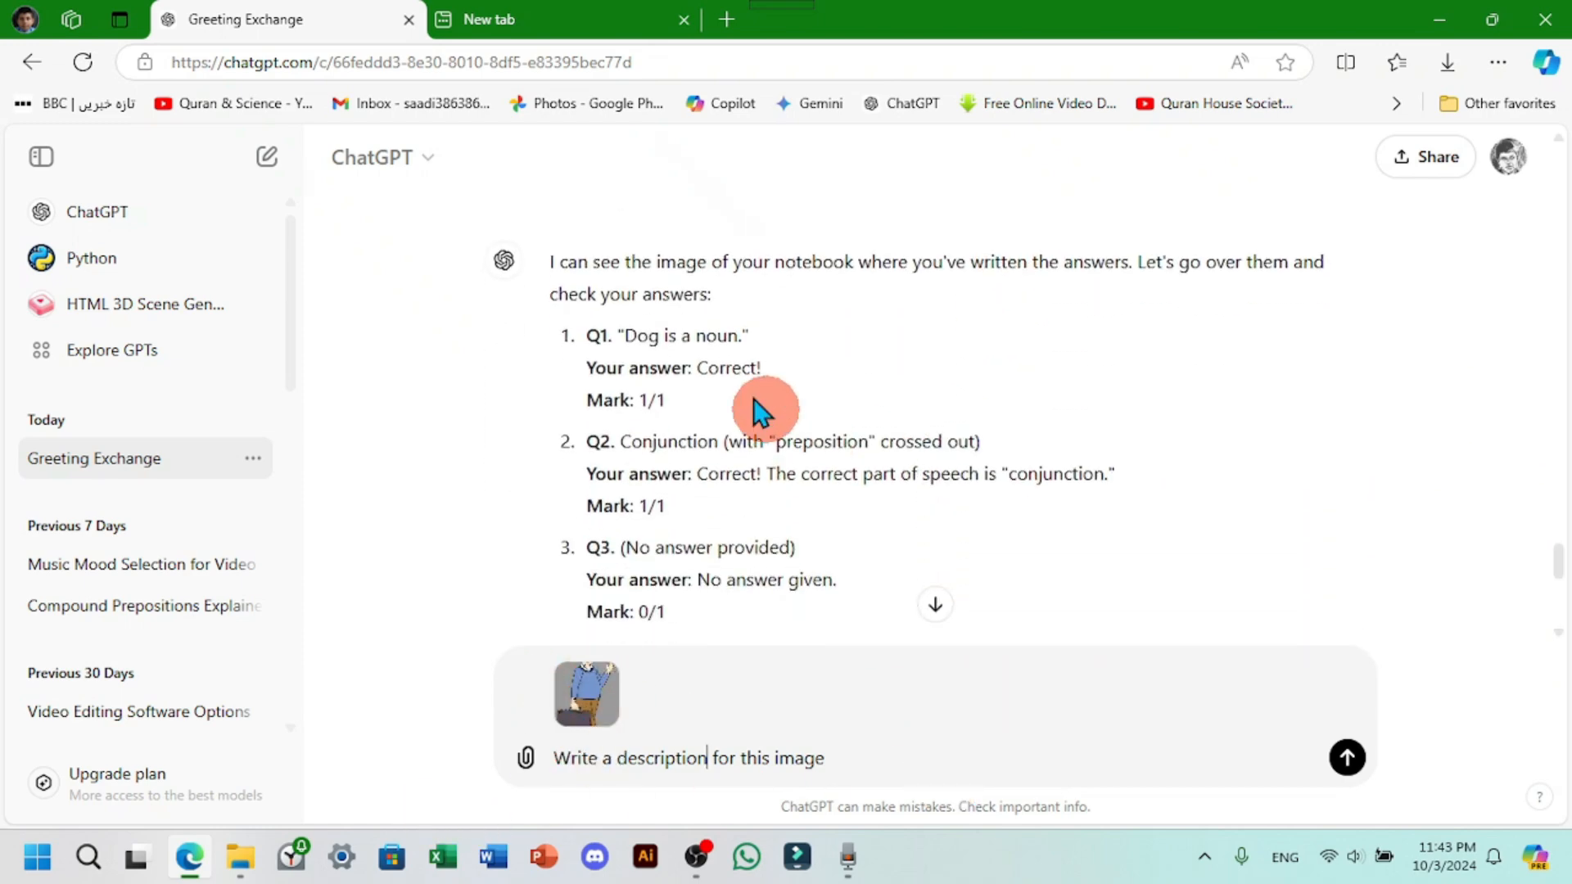
scroll(888, 508, "up", 6)
scroll(877, 537, "down", 8)
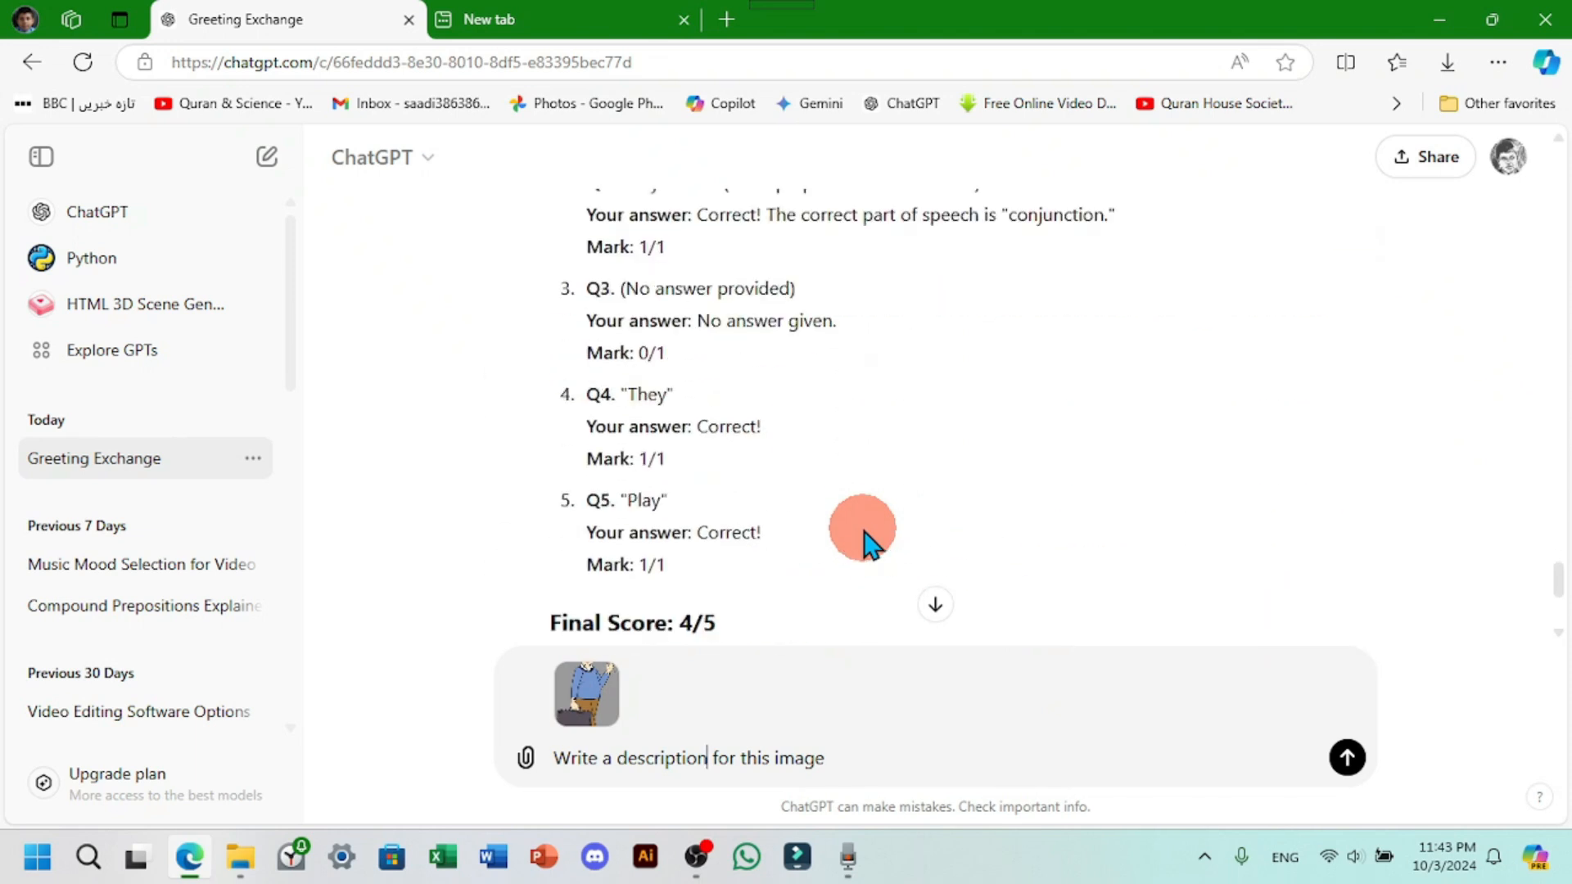
scroll(868, 541, "down", 3)
left_click(1347, 757)
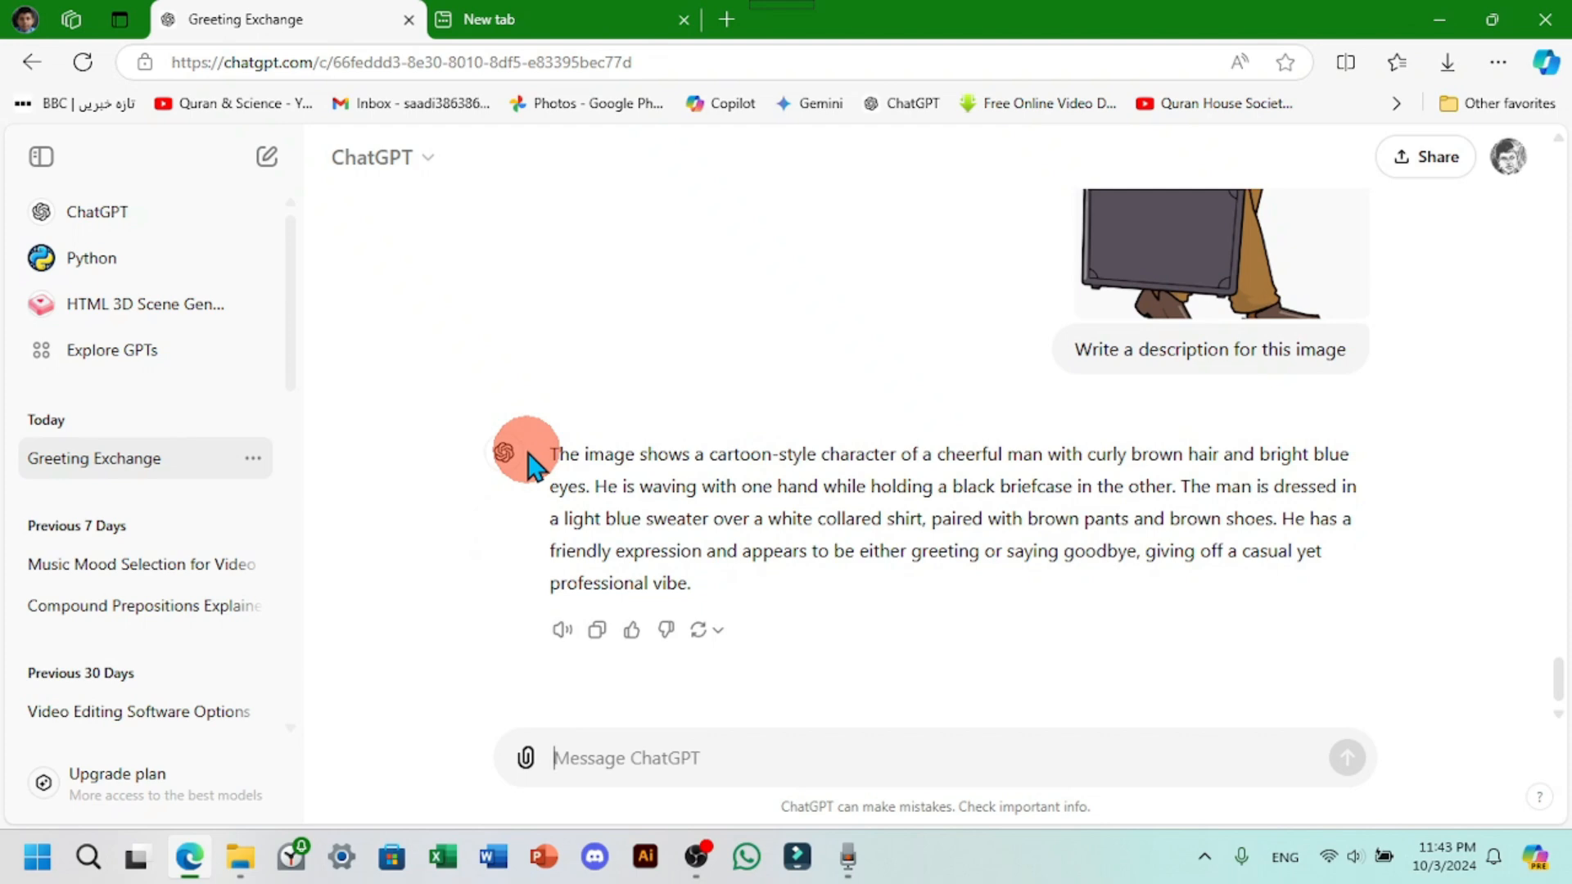
Step: Read the generated description of the cartoon man and compare it with the sent picture
left_click_drag(552, 455, 696, 584)
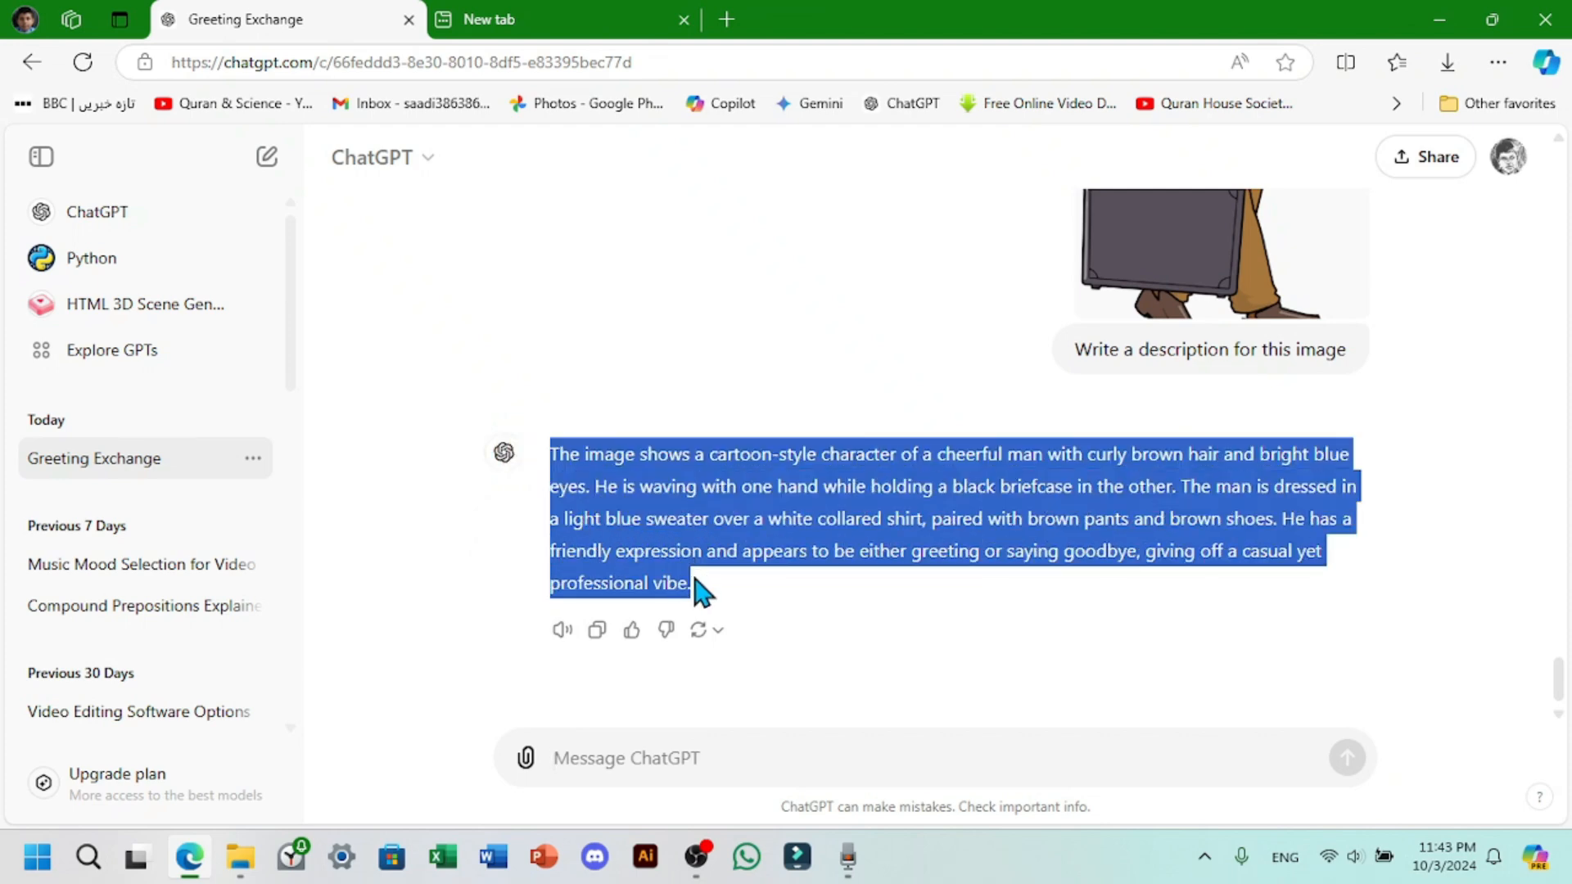
left_click(639, 597)
scroll(639, 597, "up", 1)
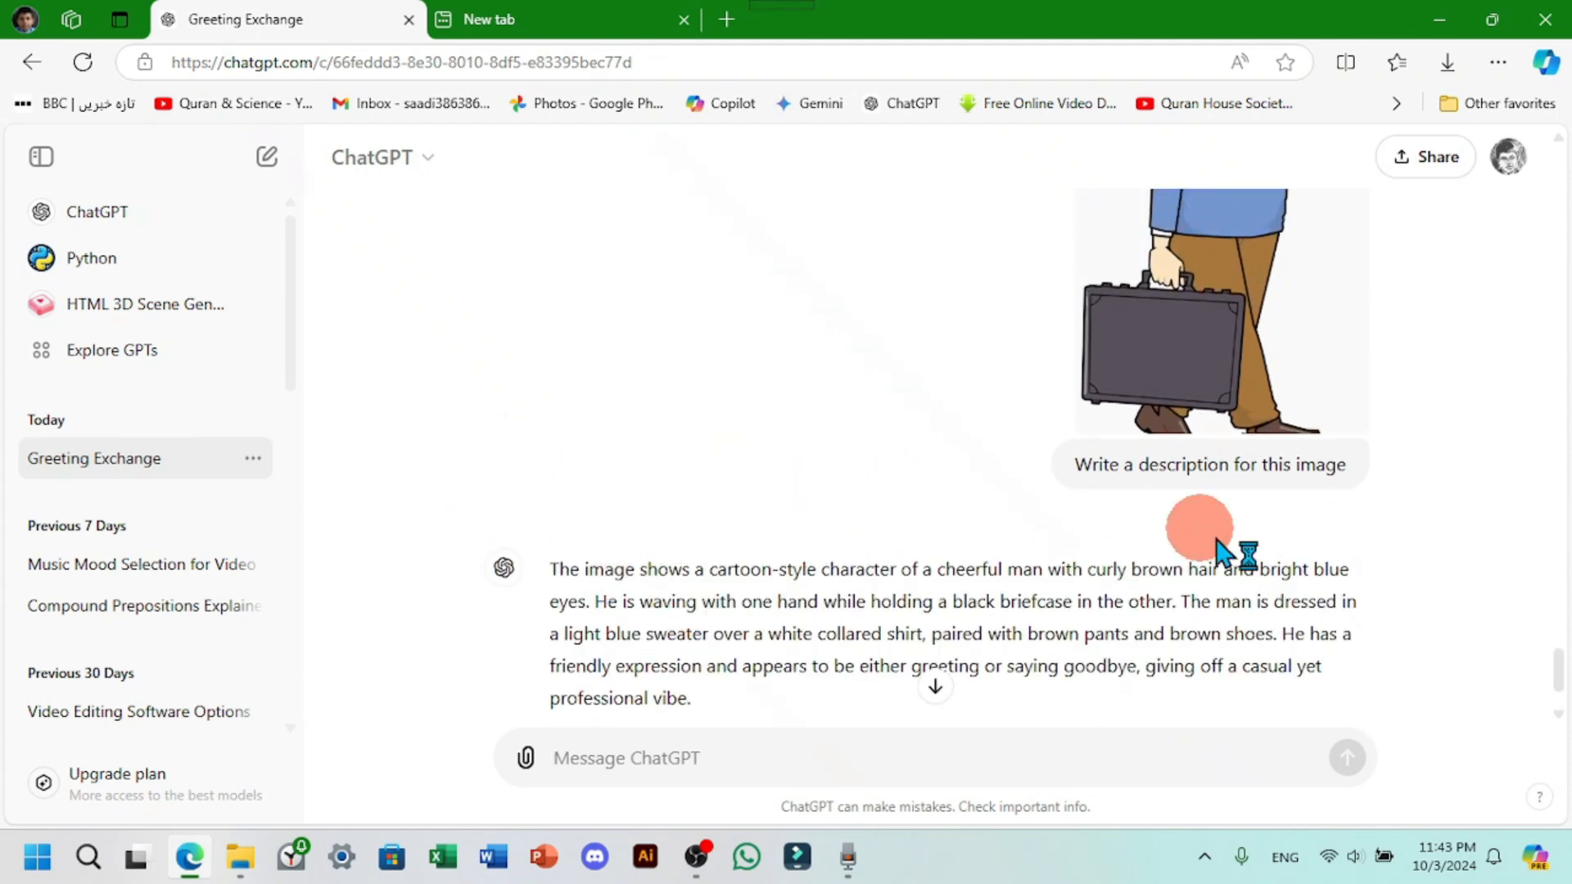
scroll(1203, 524, "up", 3)
scroll(1175, 494, "up", 1)
scroll(649, 502, "down", 6)
scroll(912, 516, "up", 6)
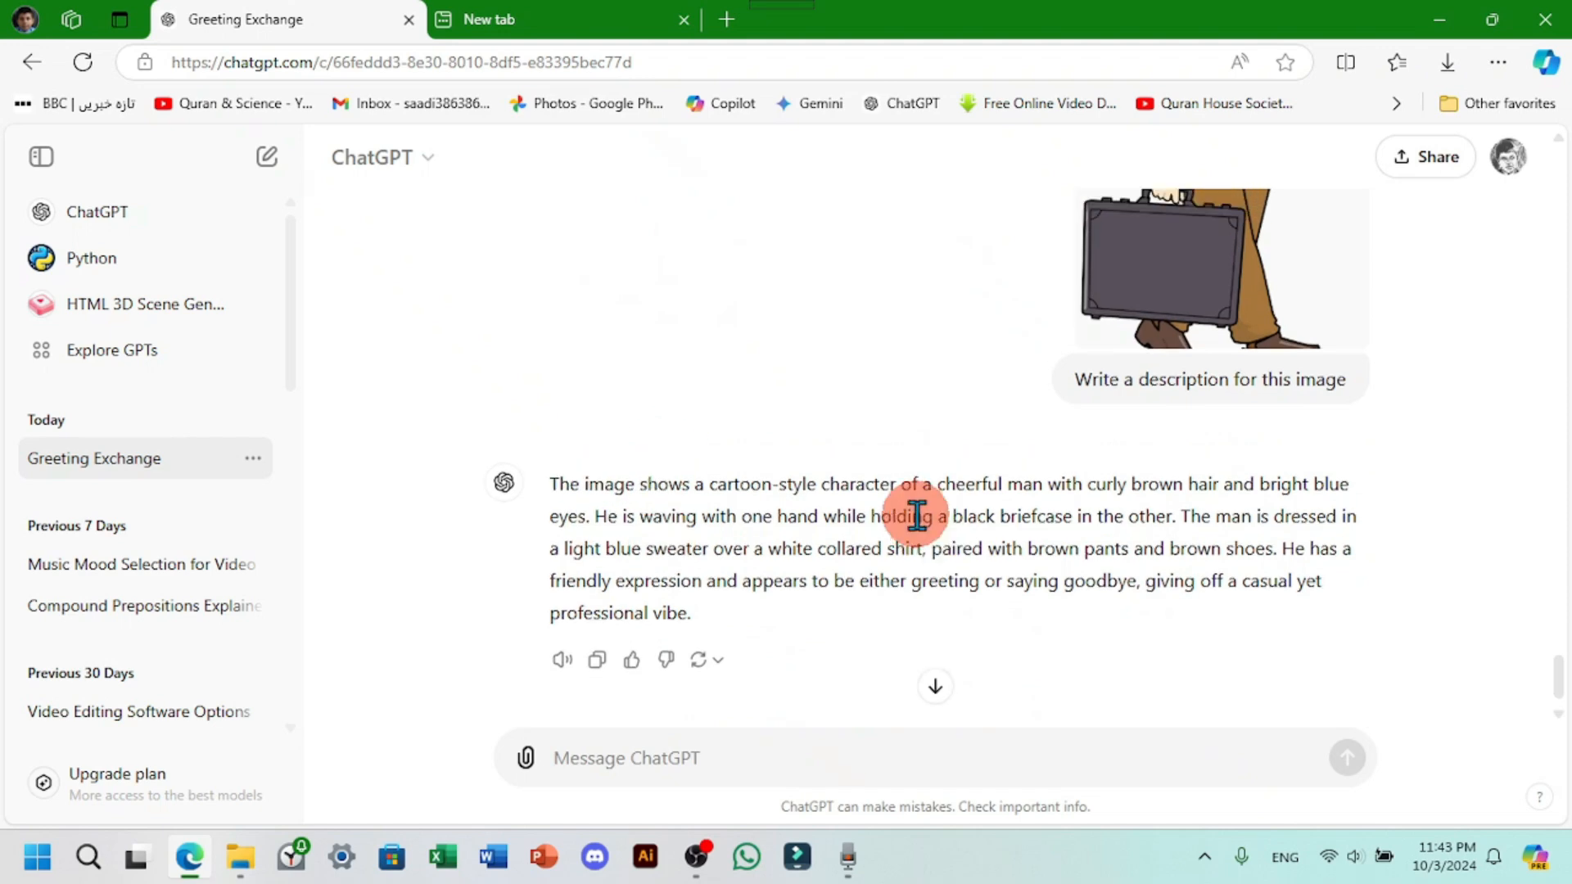
scroll(1064, 616, "down", 6)
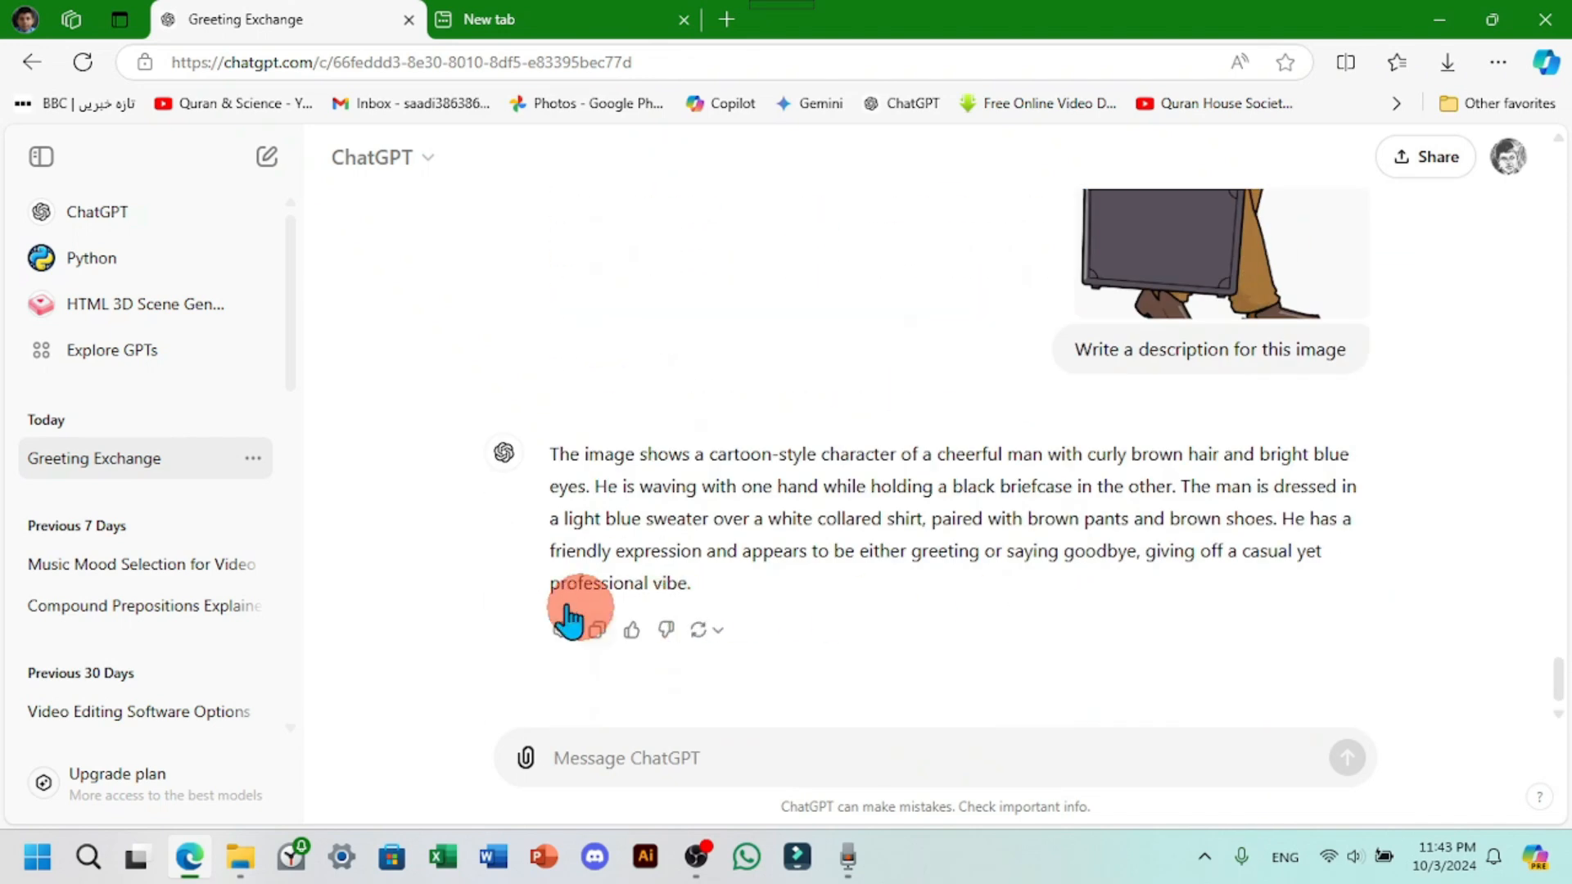
Step: Attach the image Europe from the computer's Saved Pictures folder to a new message
scroll(1414, 667, "up", 10)
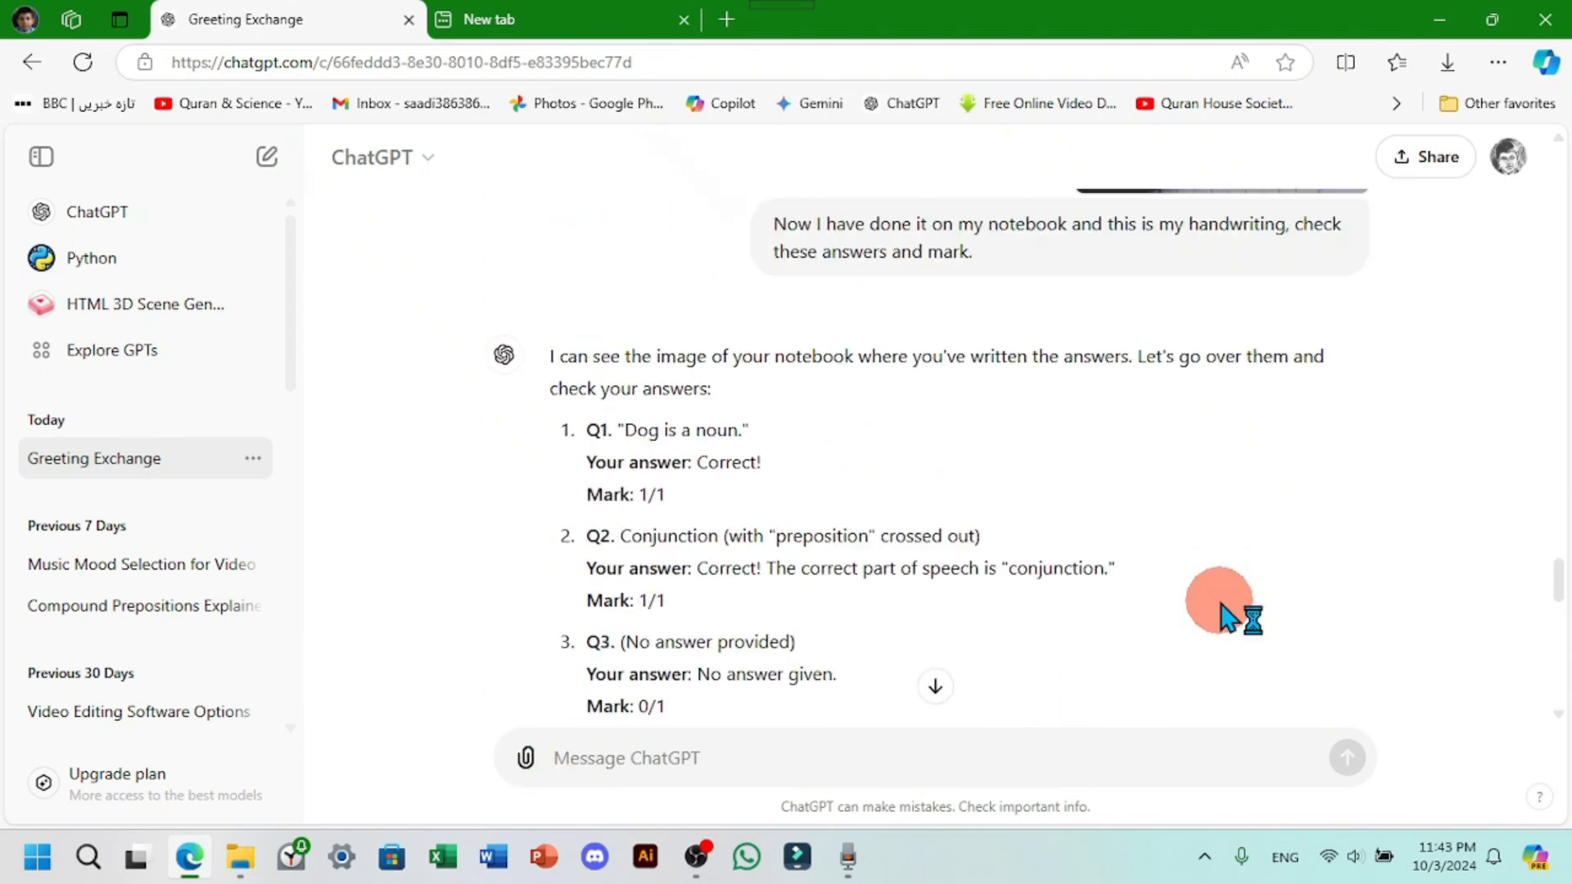
scroll(1220, 610, "down", 15)
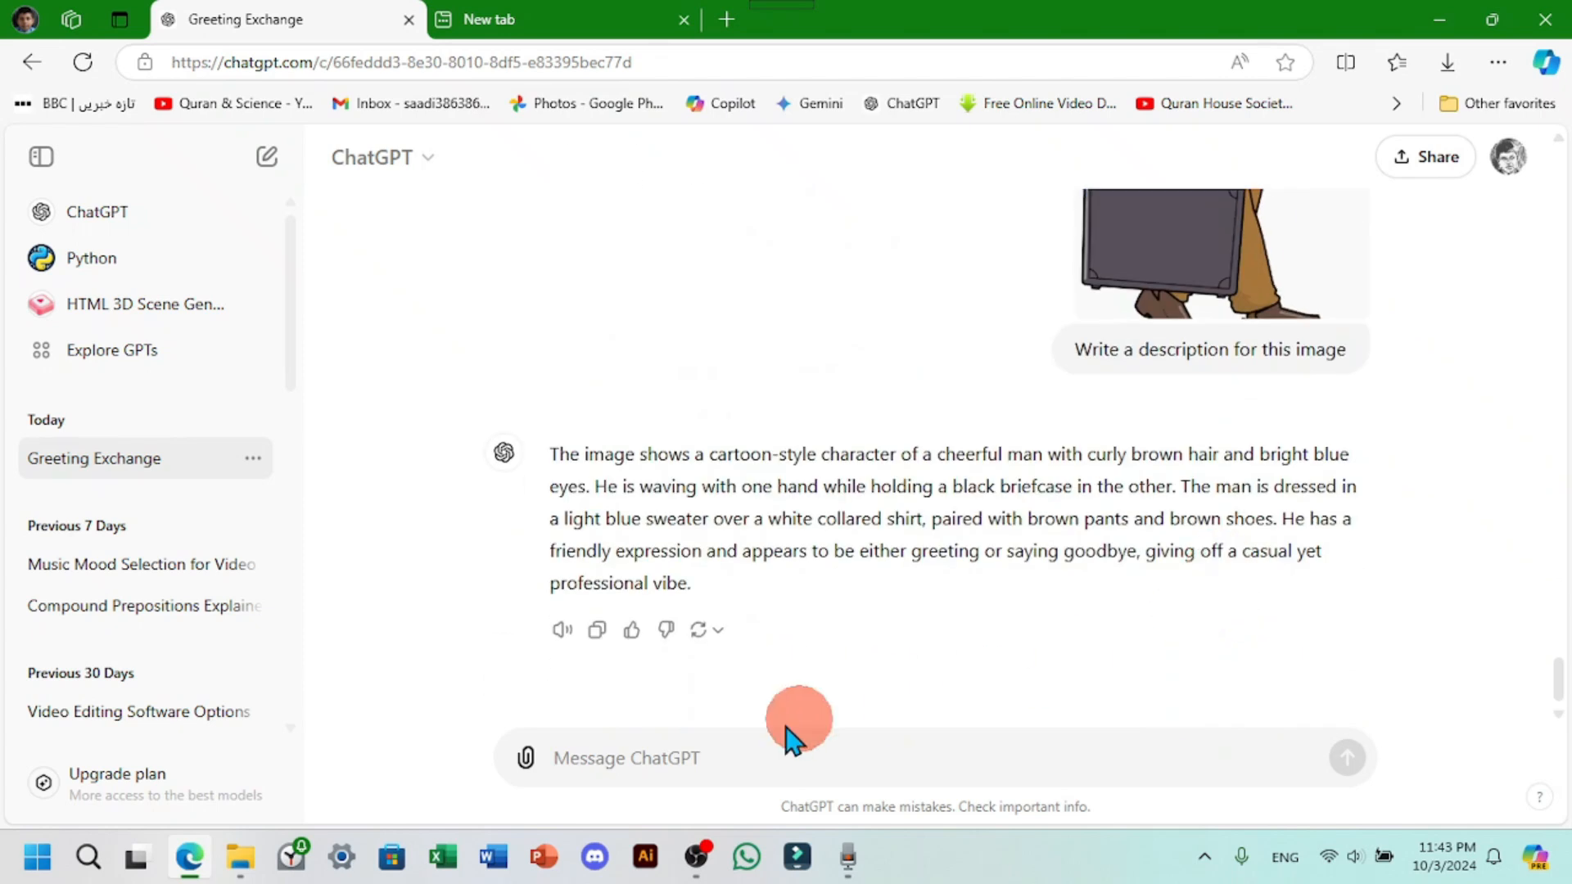
left_click(541, 769)
left_click(642, 700)
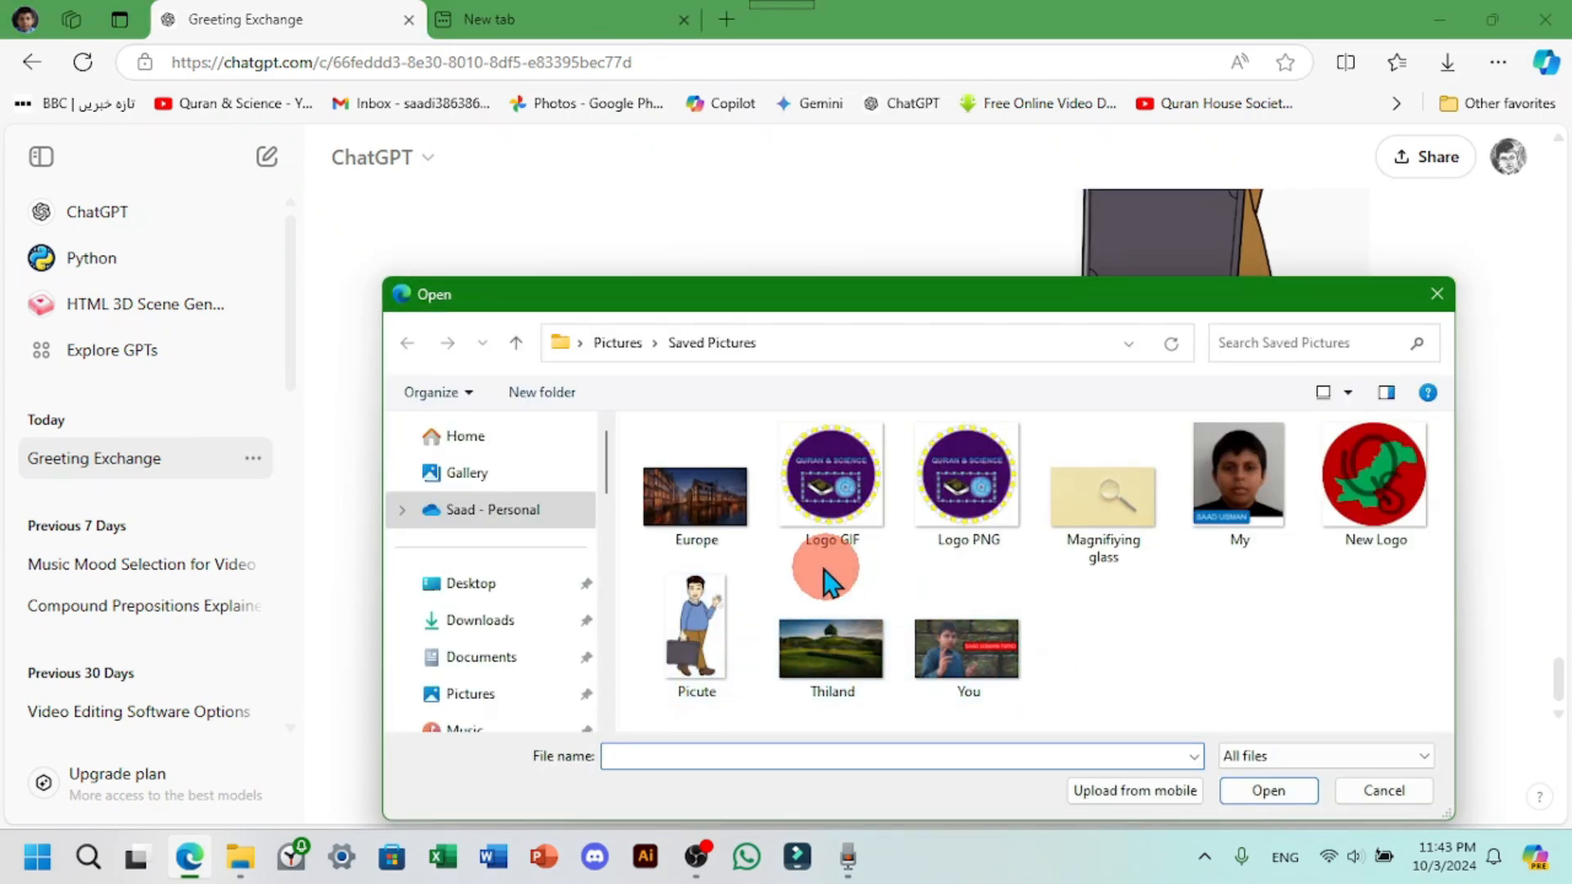
left_click(750, 534)
left_click(1268, 791)
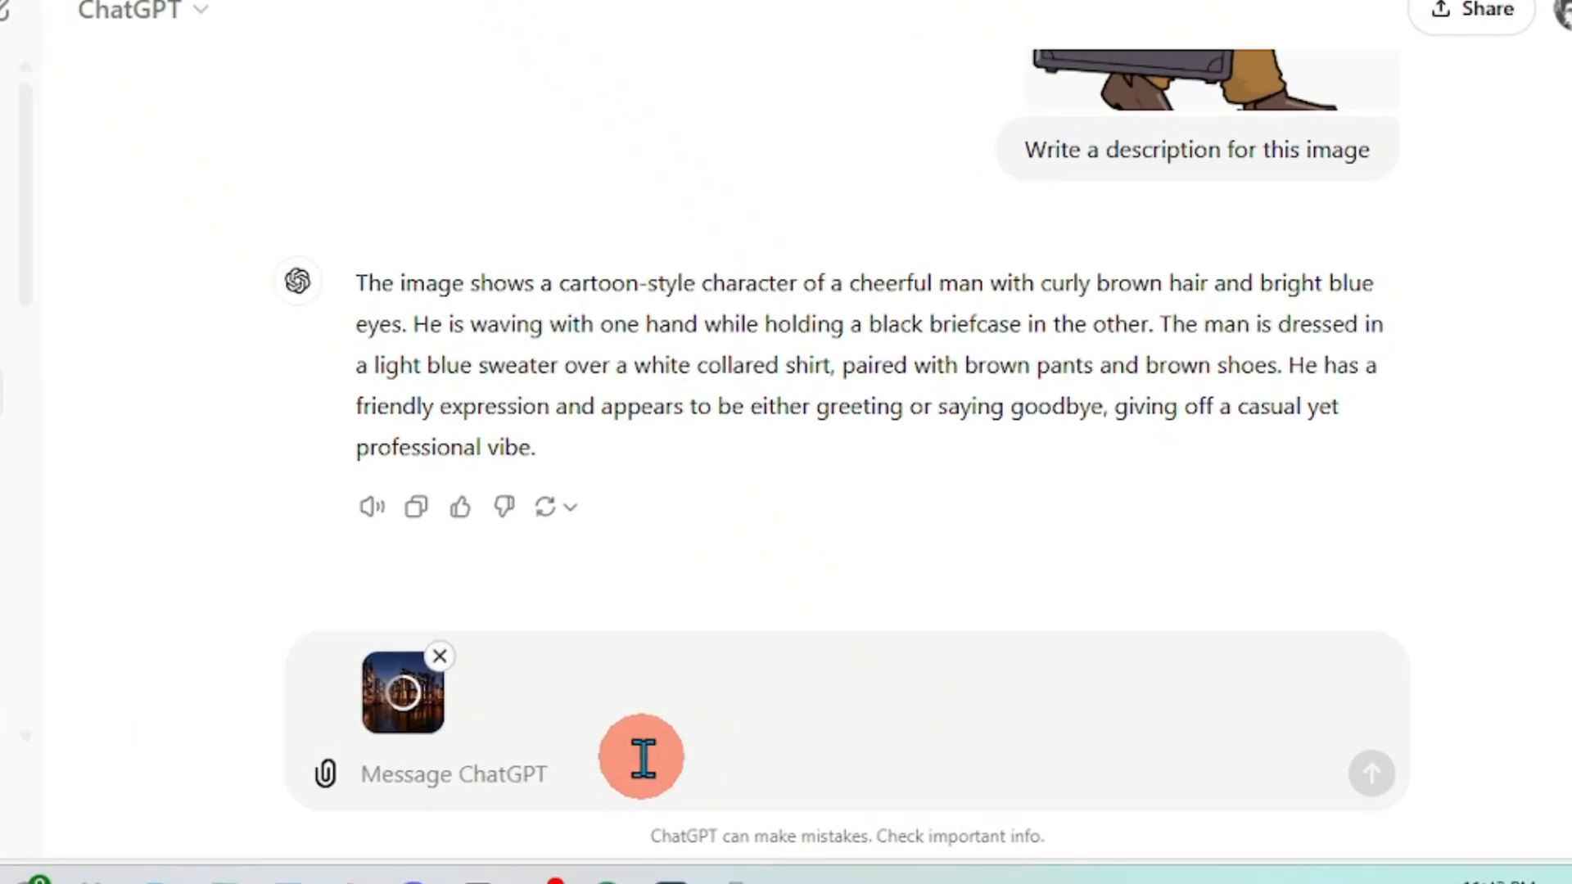
Step: Ask "Can you guess which place is this?" about the attached Europe image and send the message
type("Ca")
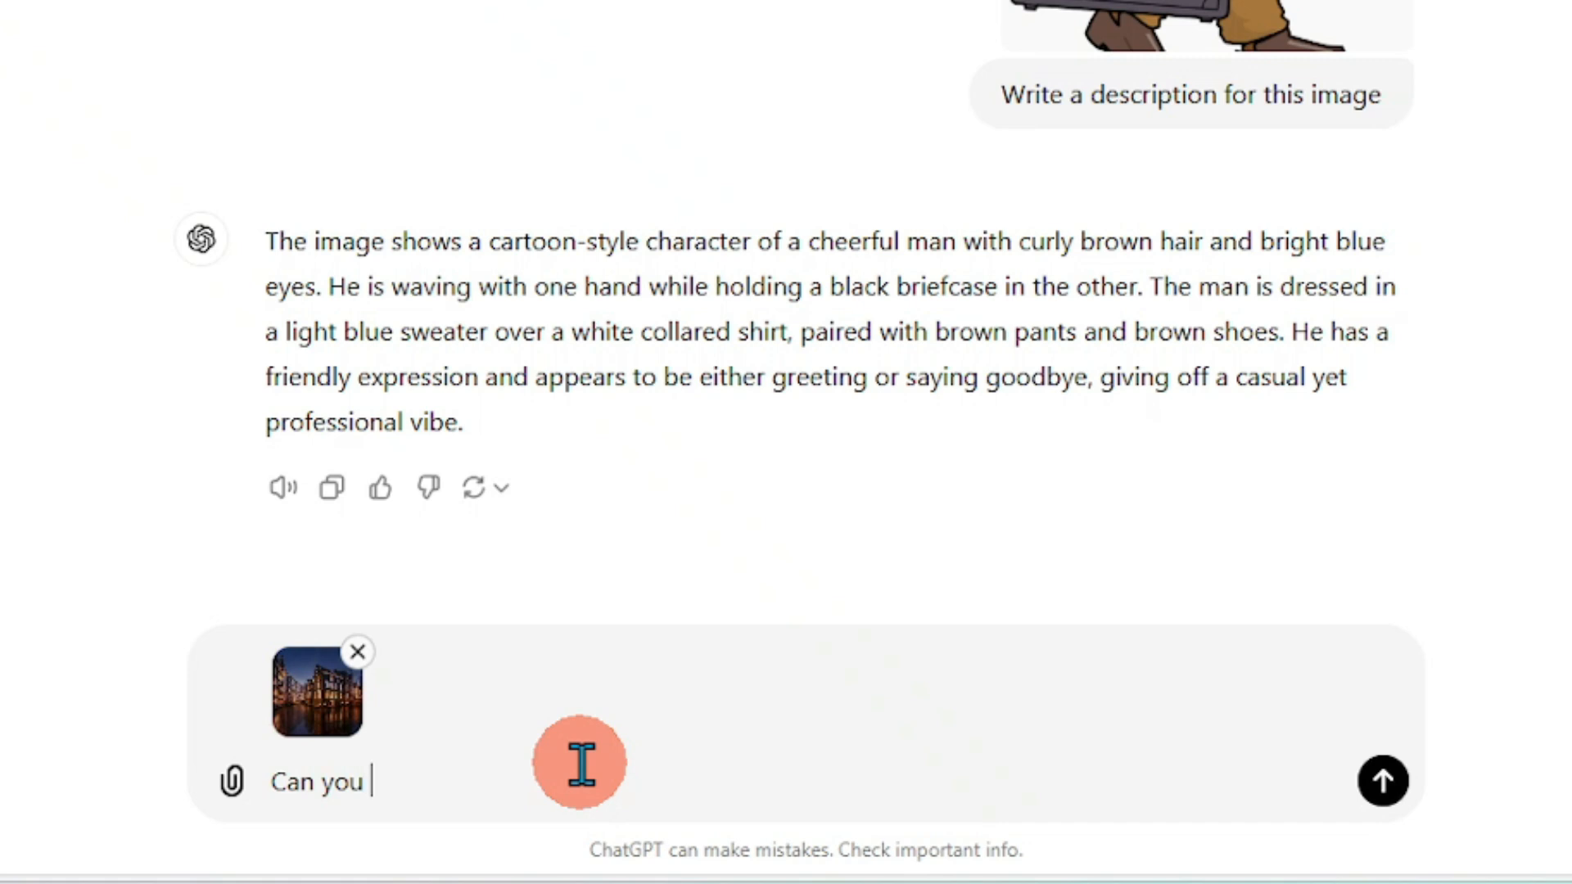
type("n you")
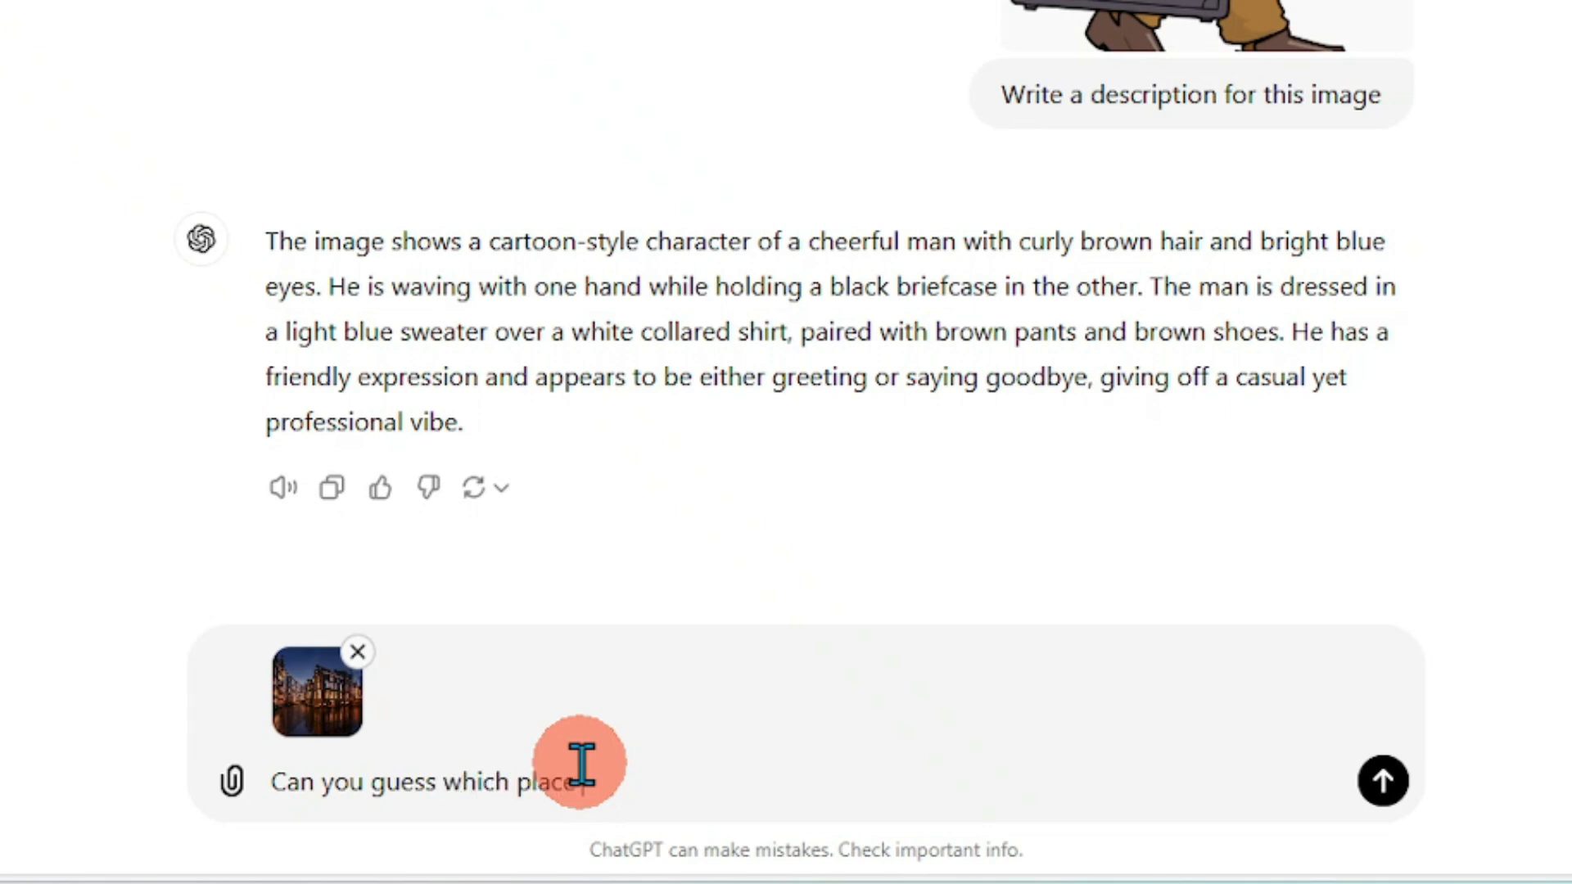
type("guess which place is this?")
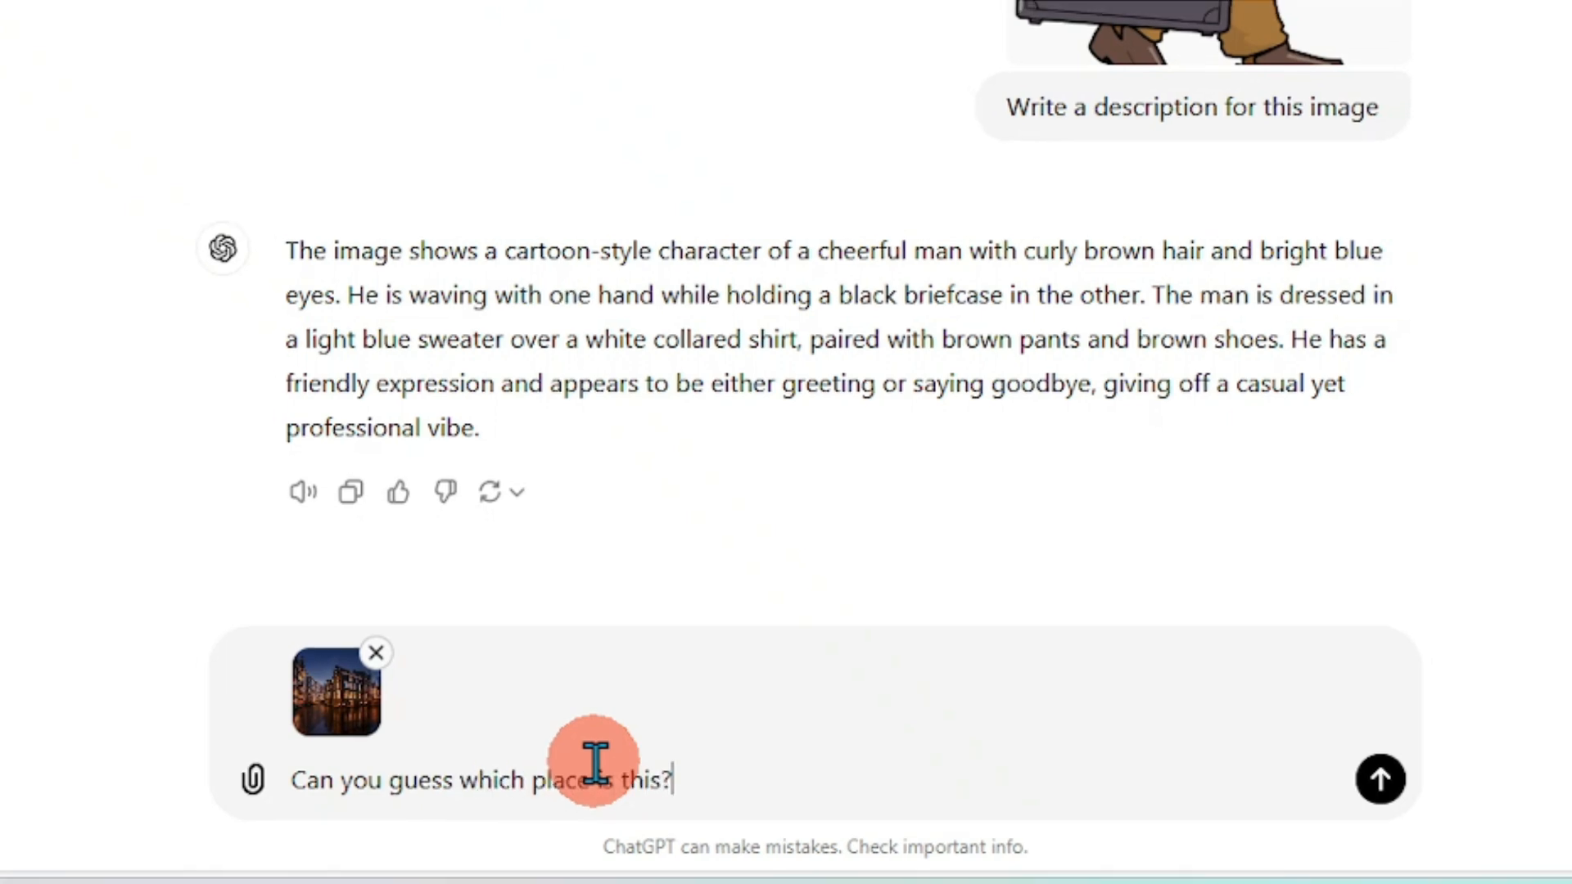
left_click(1383, 781)
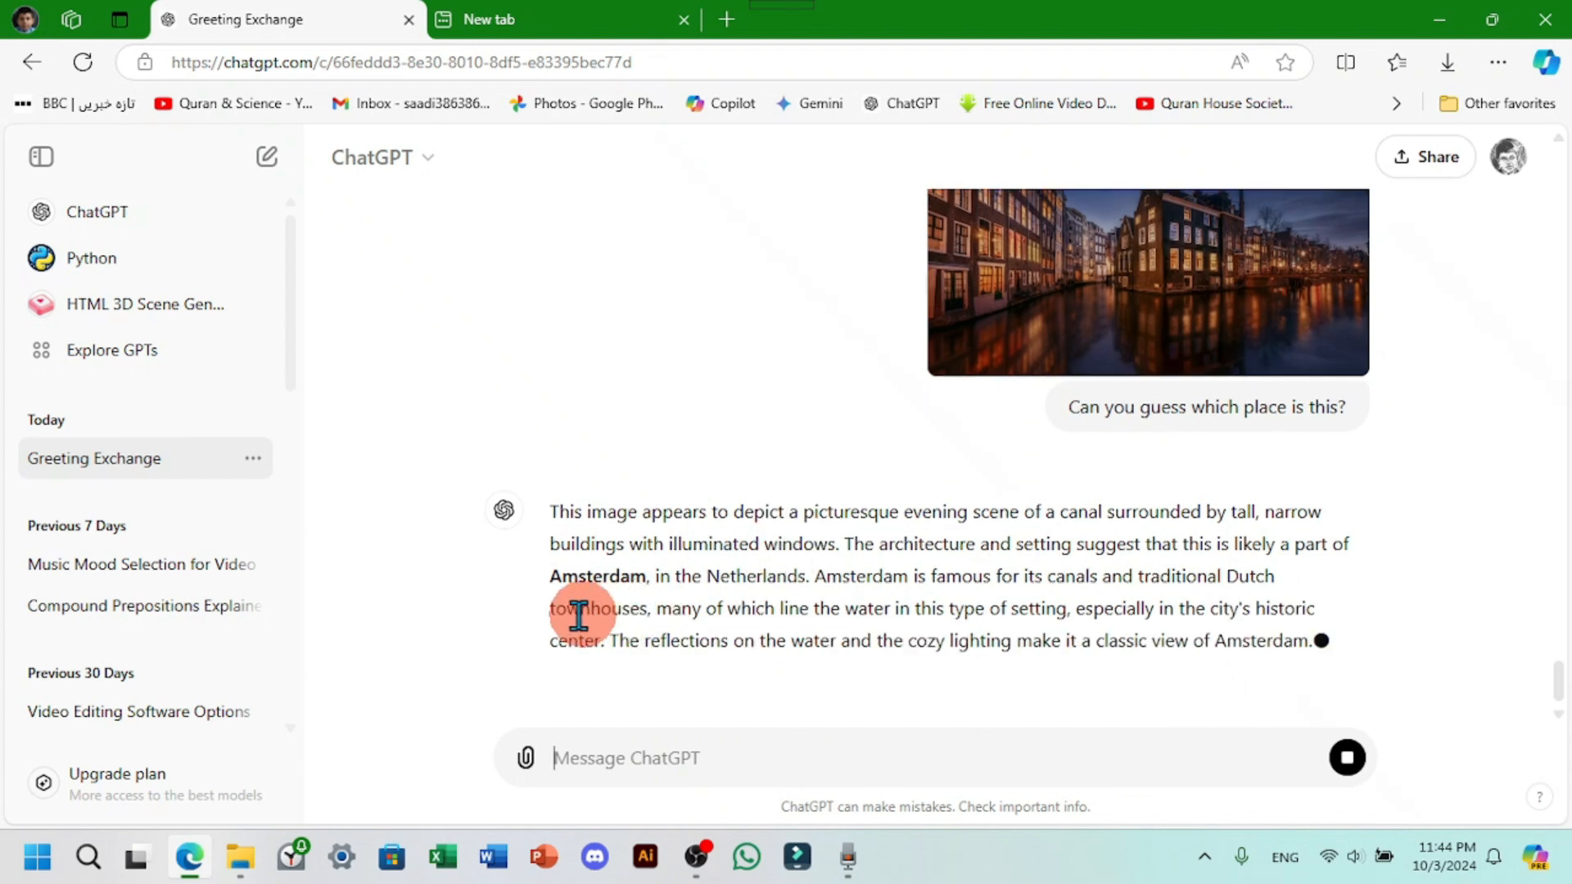
Step: Read the reply guessing the place and compare it with the sent canal photo
left_click_drag(550, 460, 856, 461)
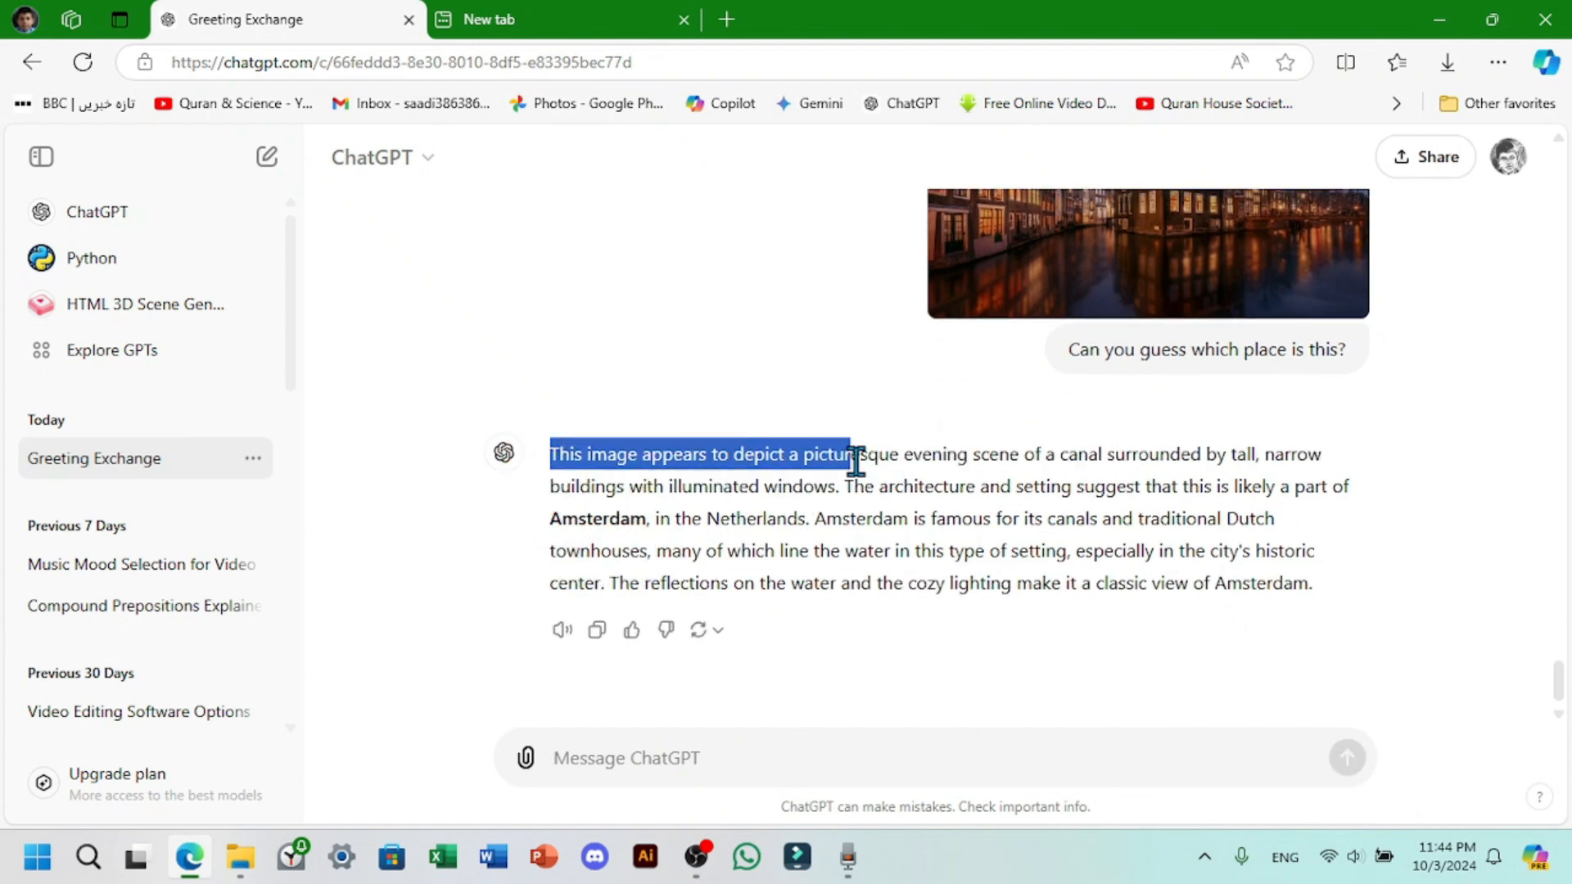
left_click_drag(964, 485, 1039, 484)
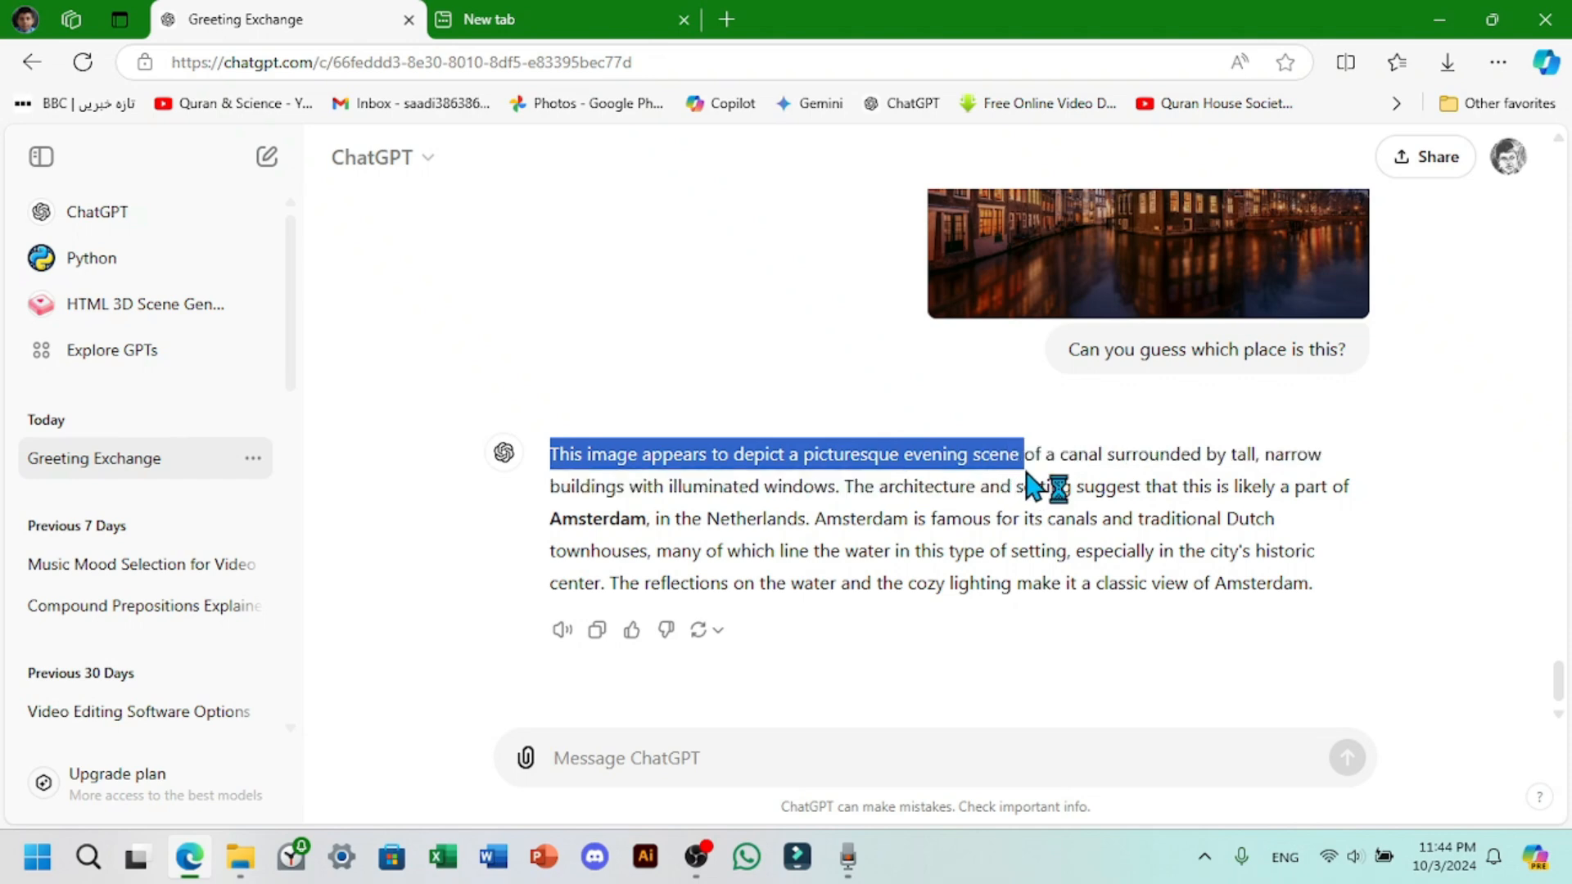
left_click(843, 509)
left_click(586, 492)
scroll(585, 492, "up", 1)
scroll(586, 492, "up", 5)
scroll(712, 632, "down", 5)
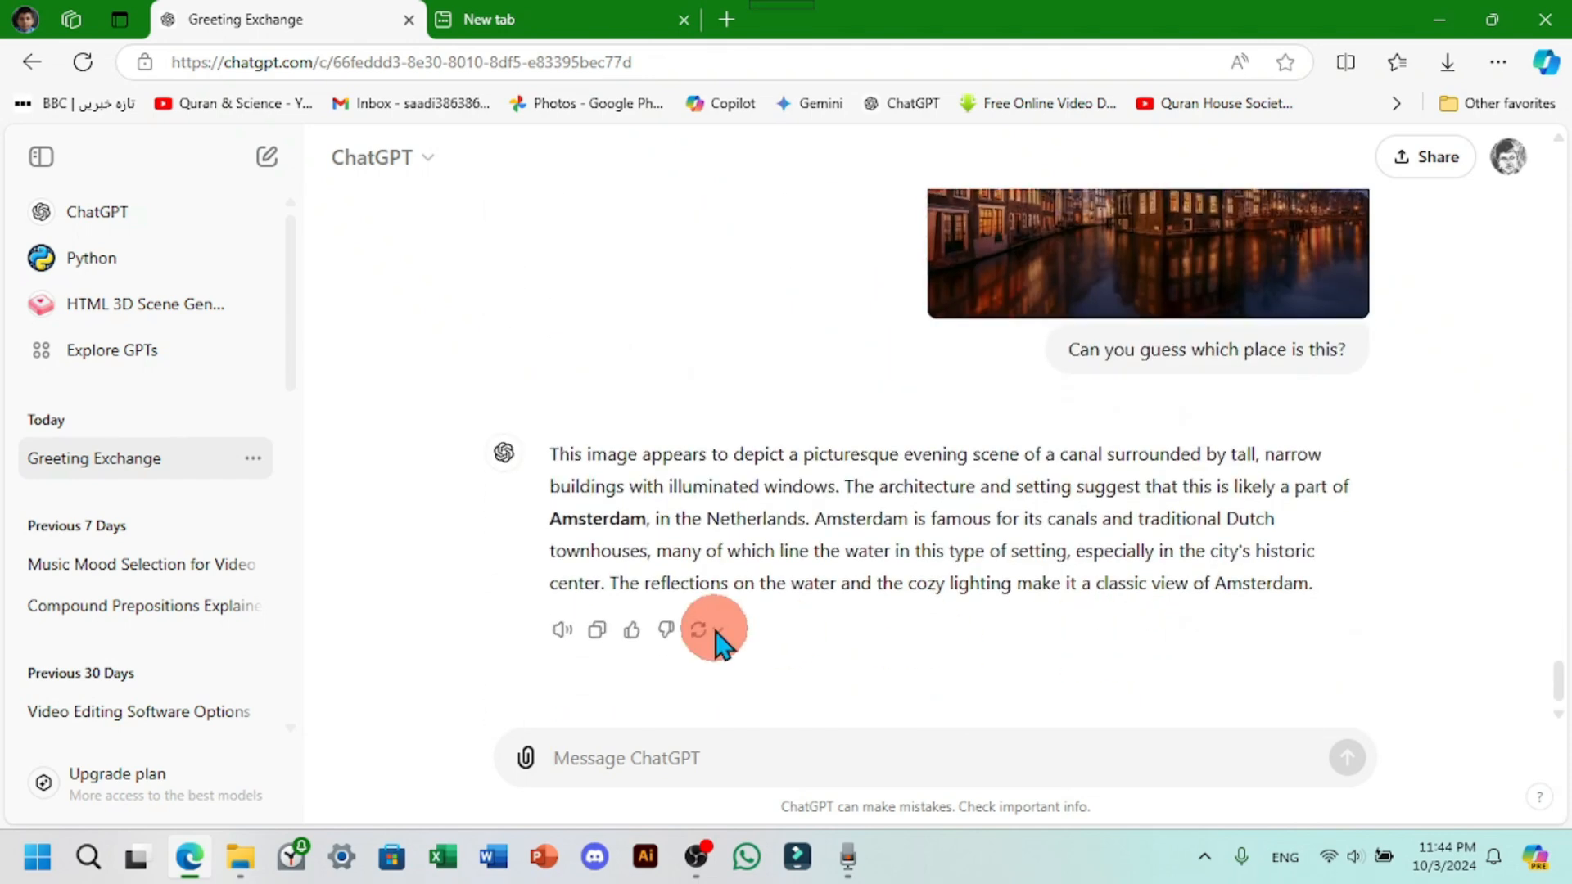
left_click_drag(557, 519, 654, 538)
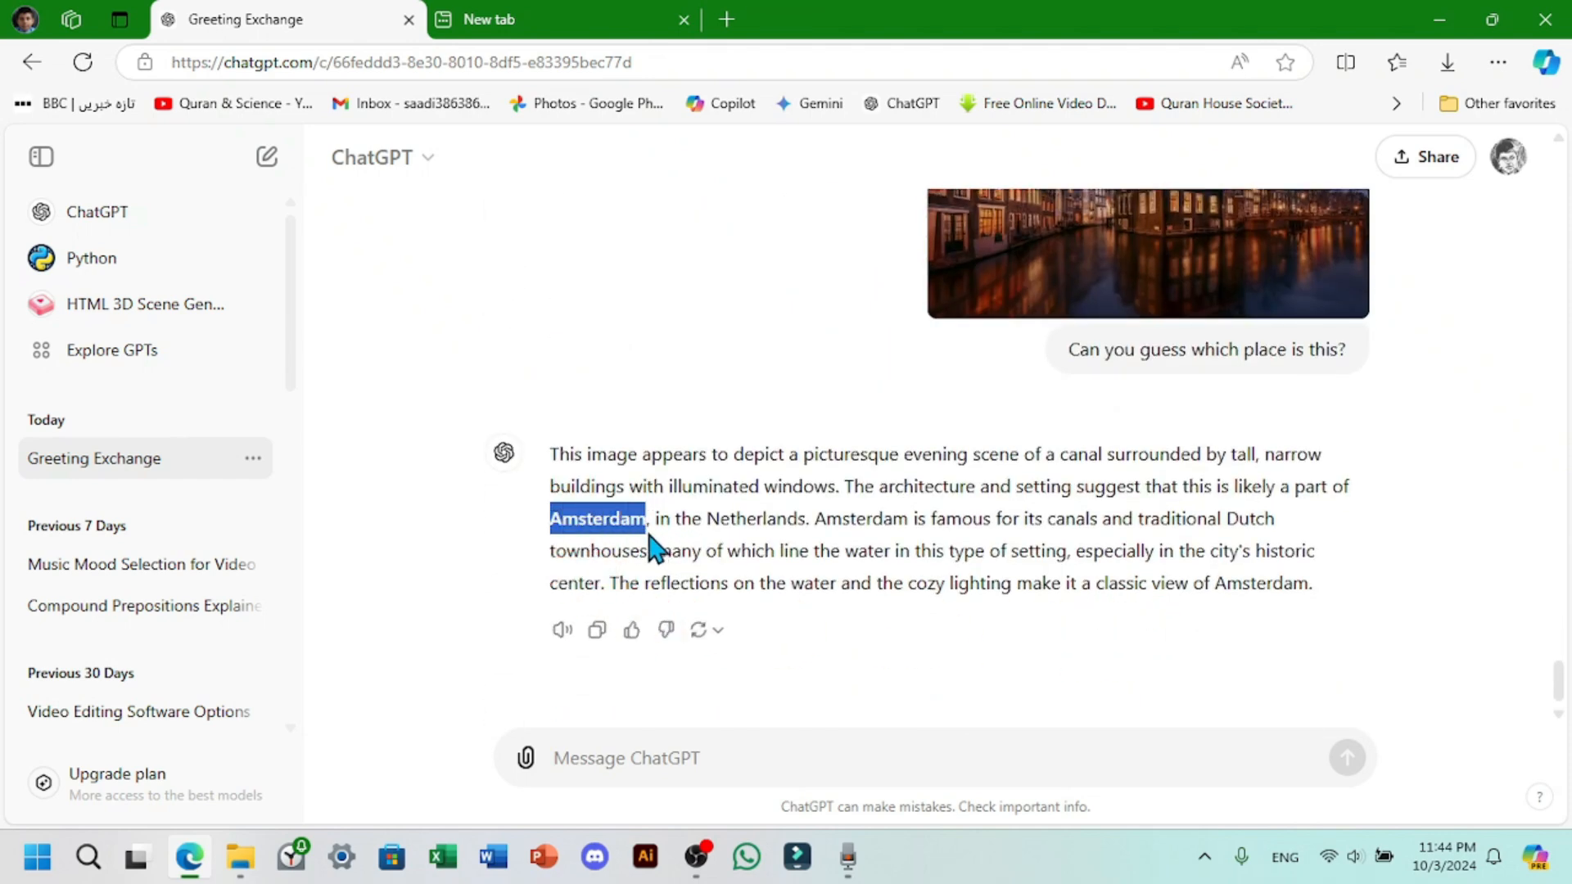
left_click(610, 557)
scroll(852, 630, "up", 4)
left_click(1155, 583)
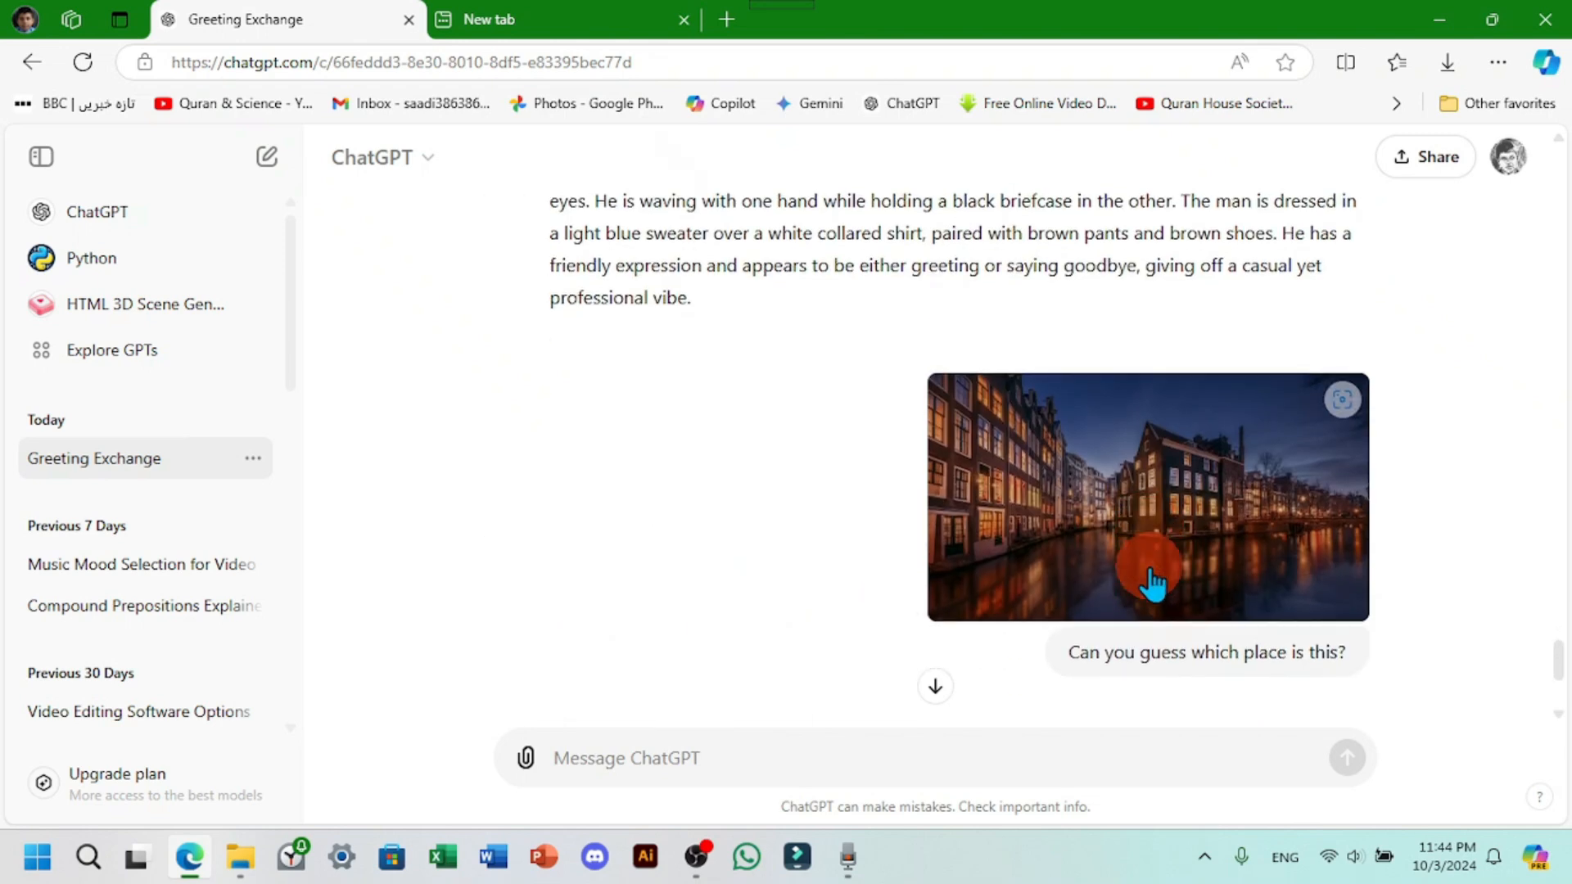
scroll(1155, 583, "down", 4)
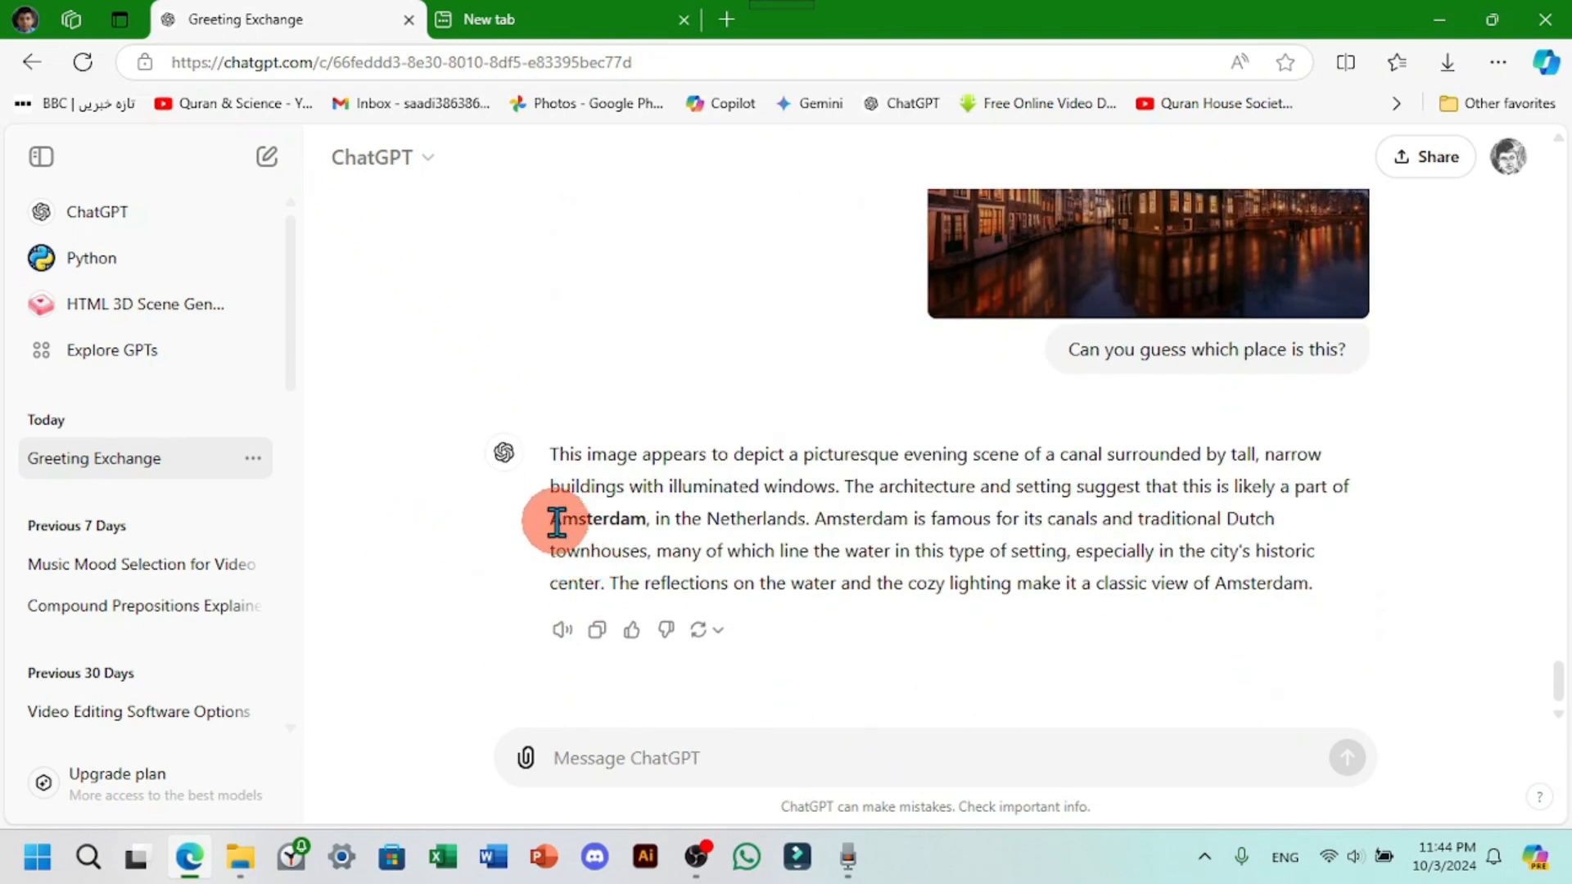
scroll(602, 550, "up", 4)
scroll(1007, 656, "down", 5)
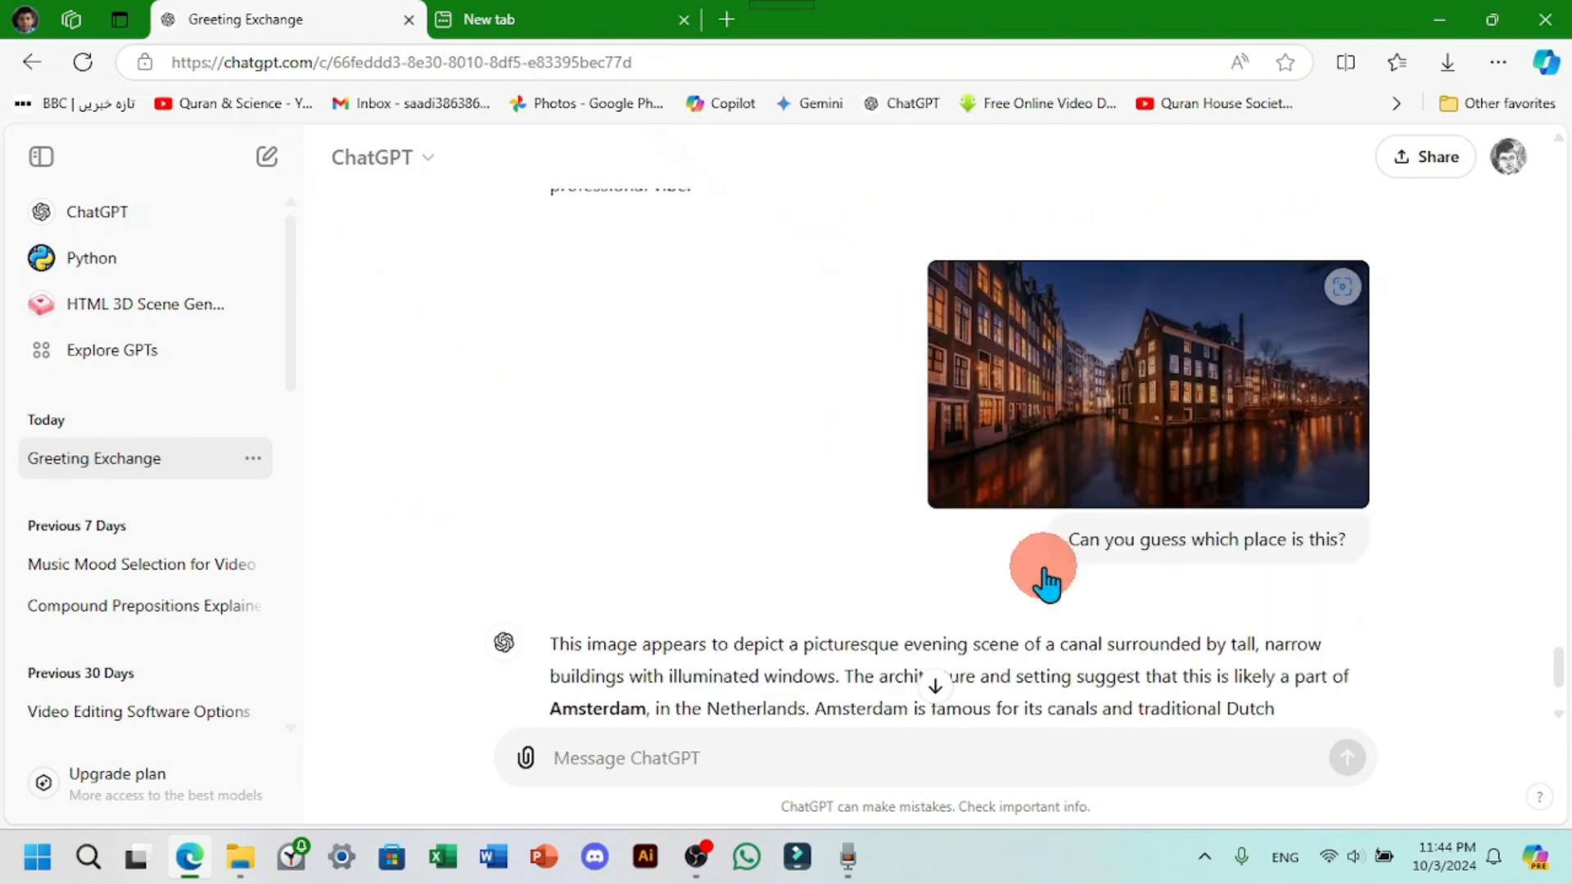
scroll(467, 617, "up", 6)
scroll(1089, 485, "down", 5)
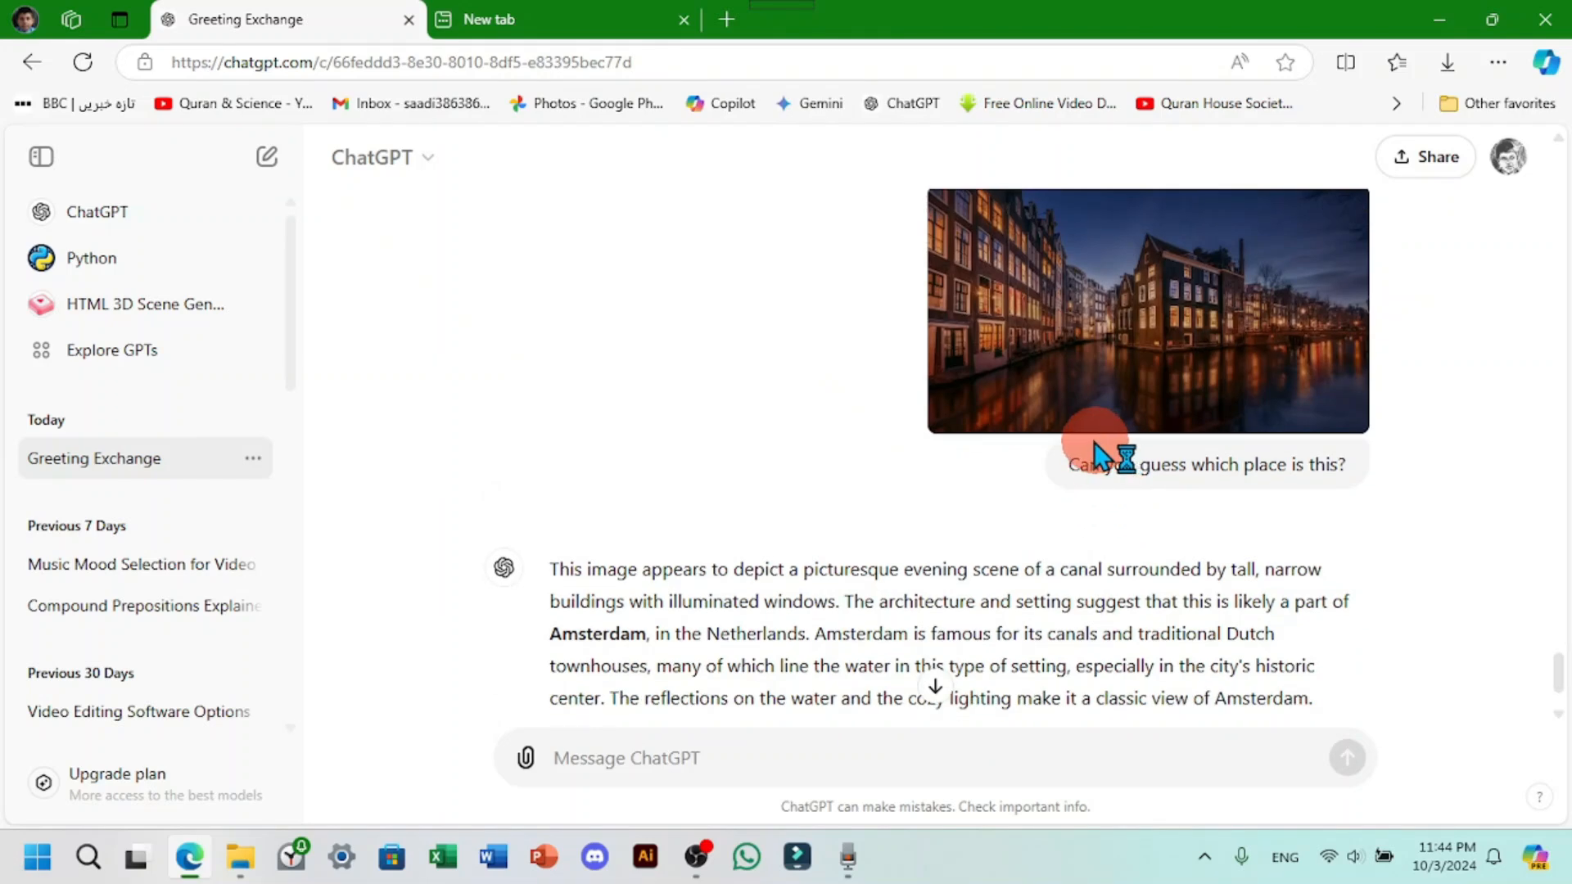
Step: Attach the image Magnifiying glass from Saved Pictures and send it with the request "Now, write a description for this image"
left_click(526, 760)
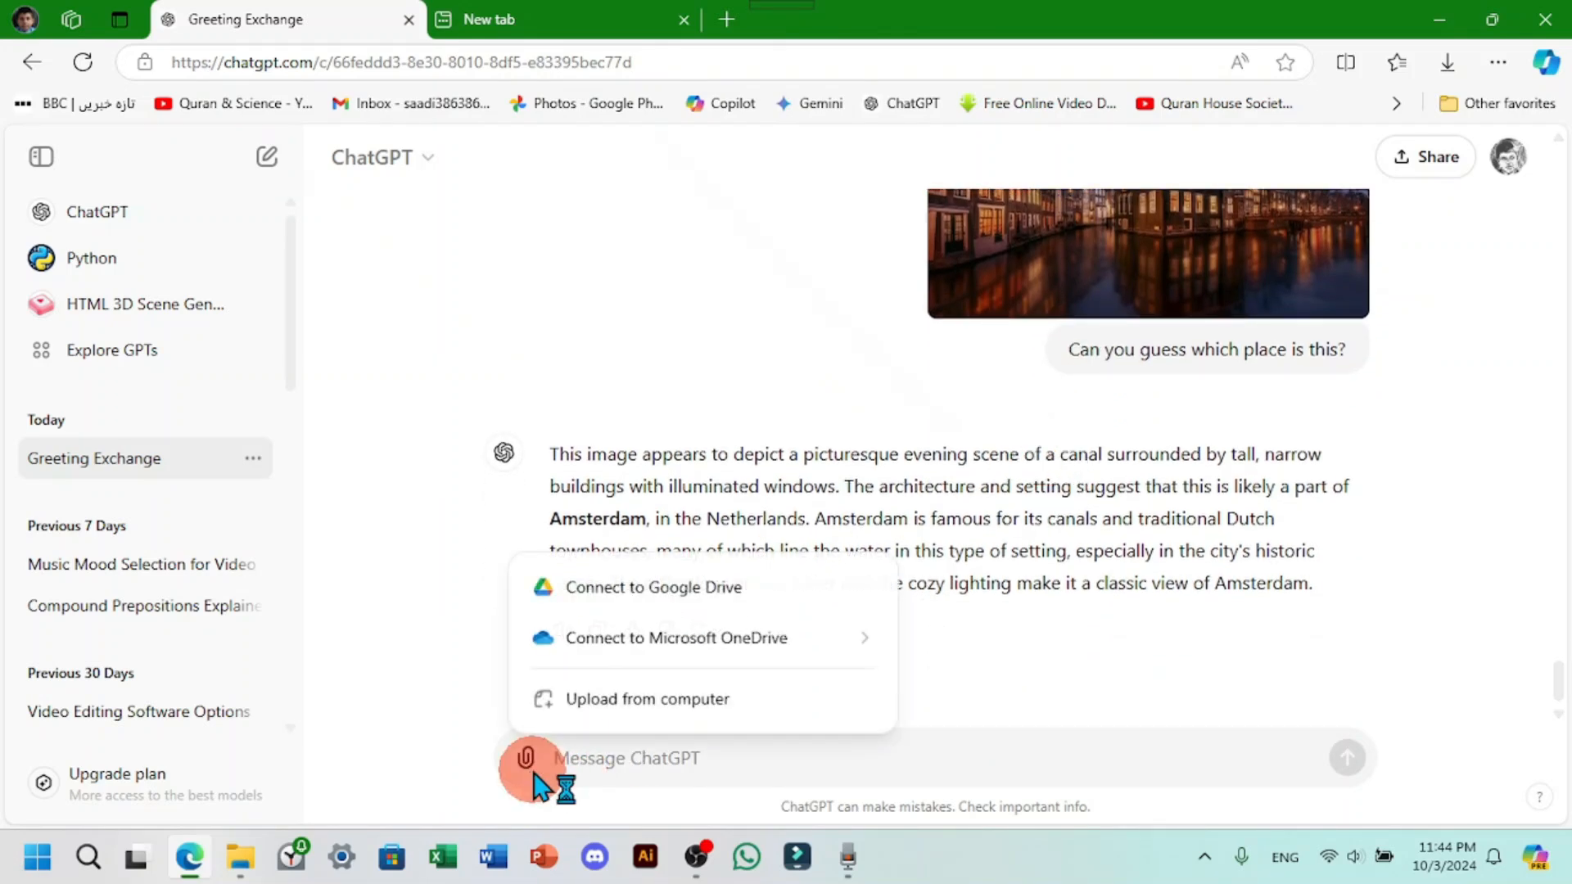
left_click(657, 721)
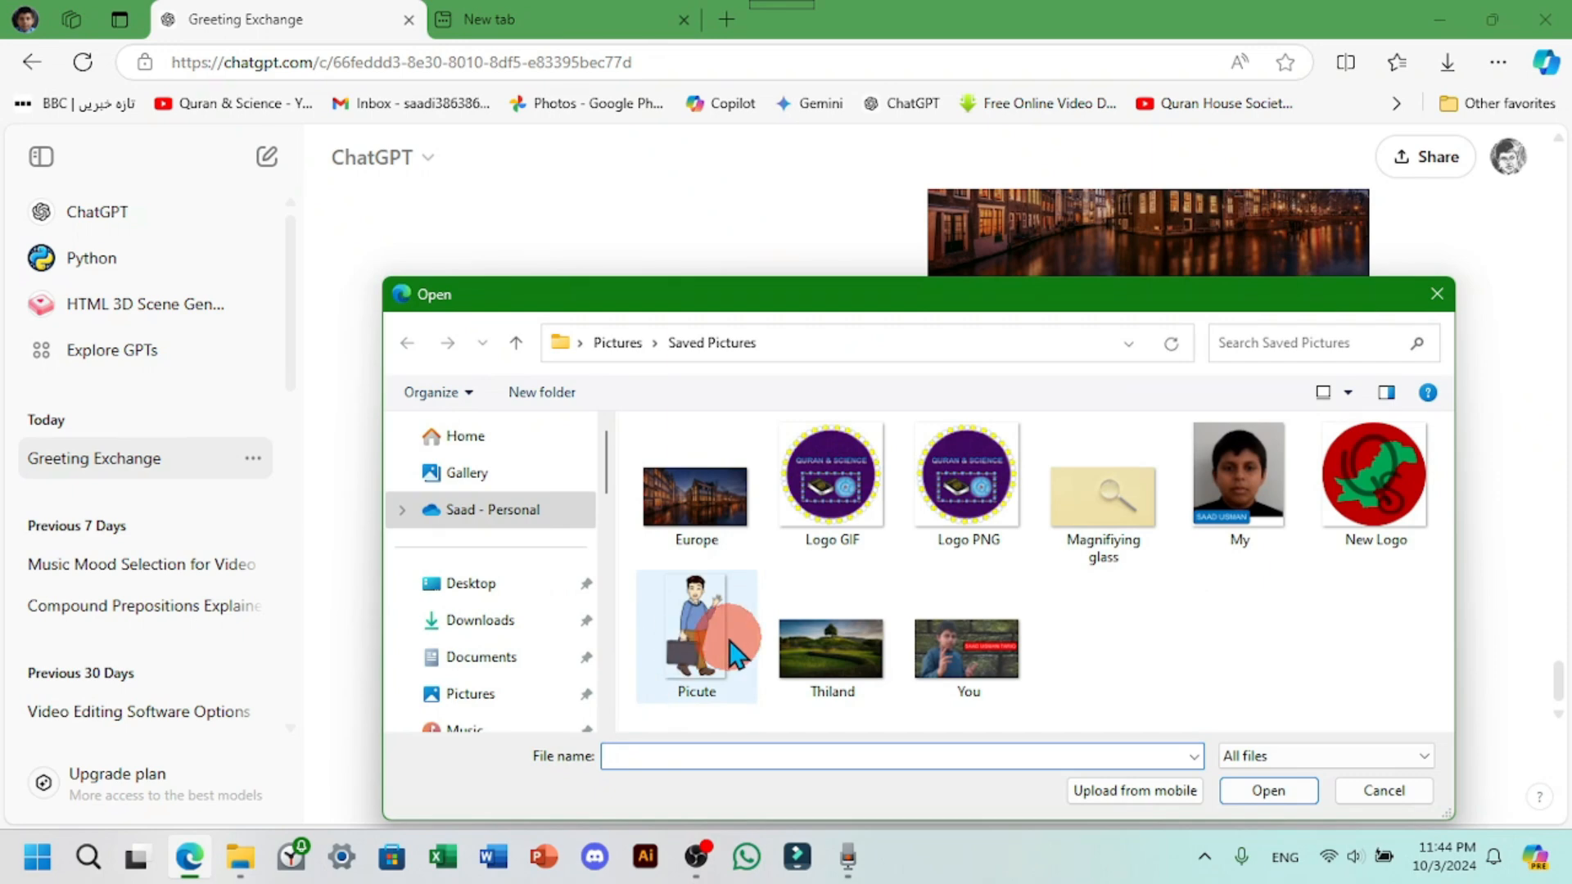
left_click(1103, 496)
left_click(1268, 790)
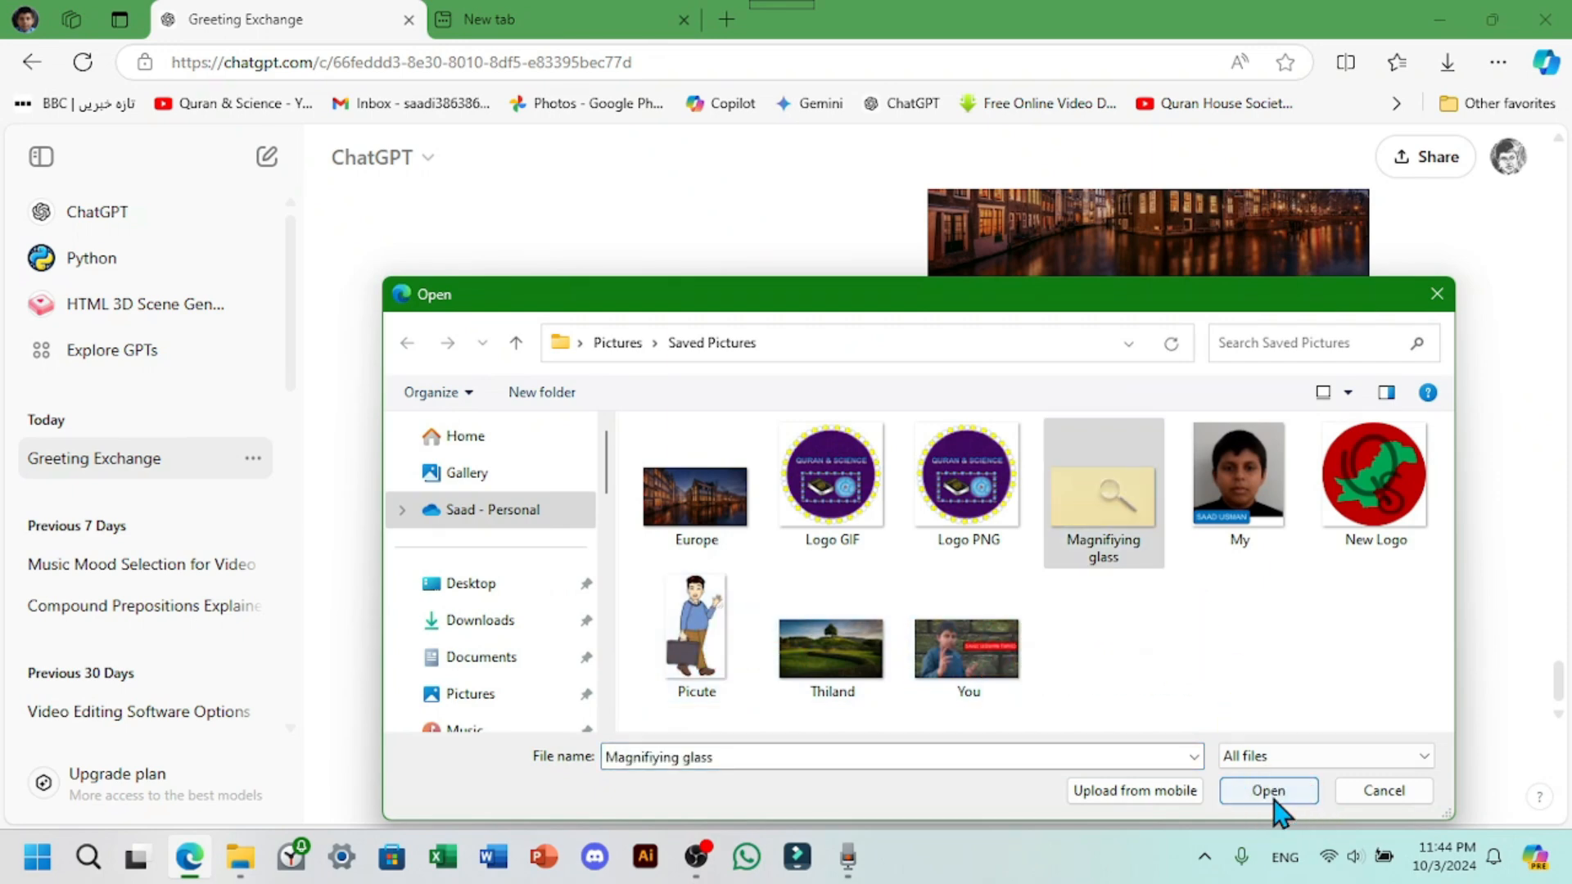
left_click(747, 763)
type("Now, write")
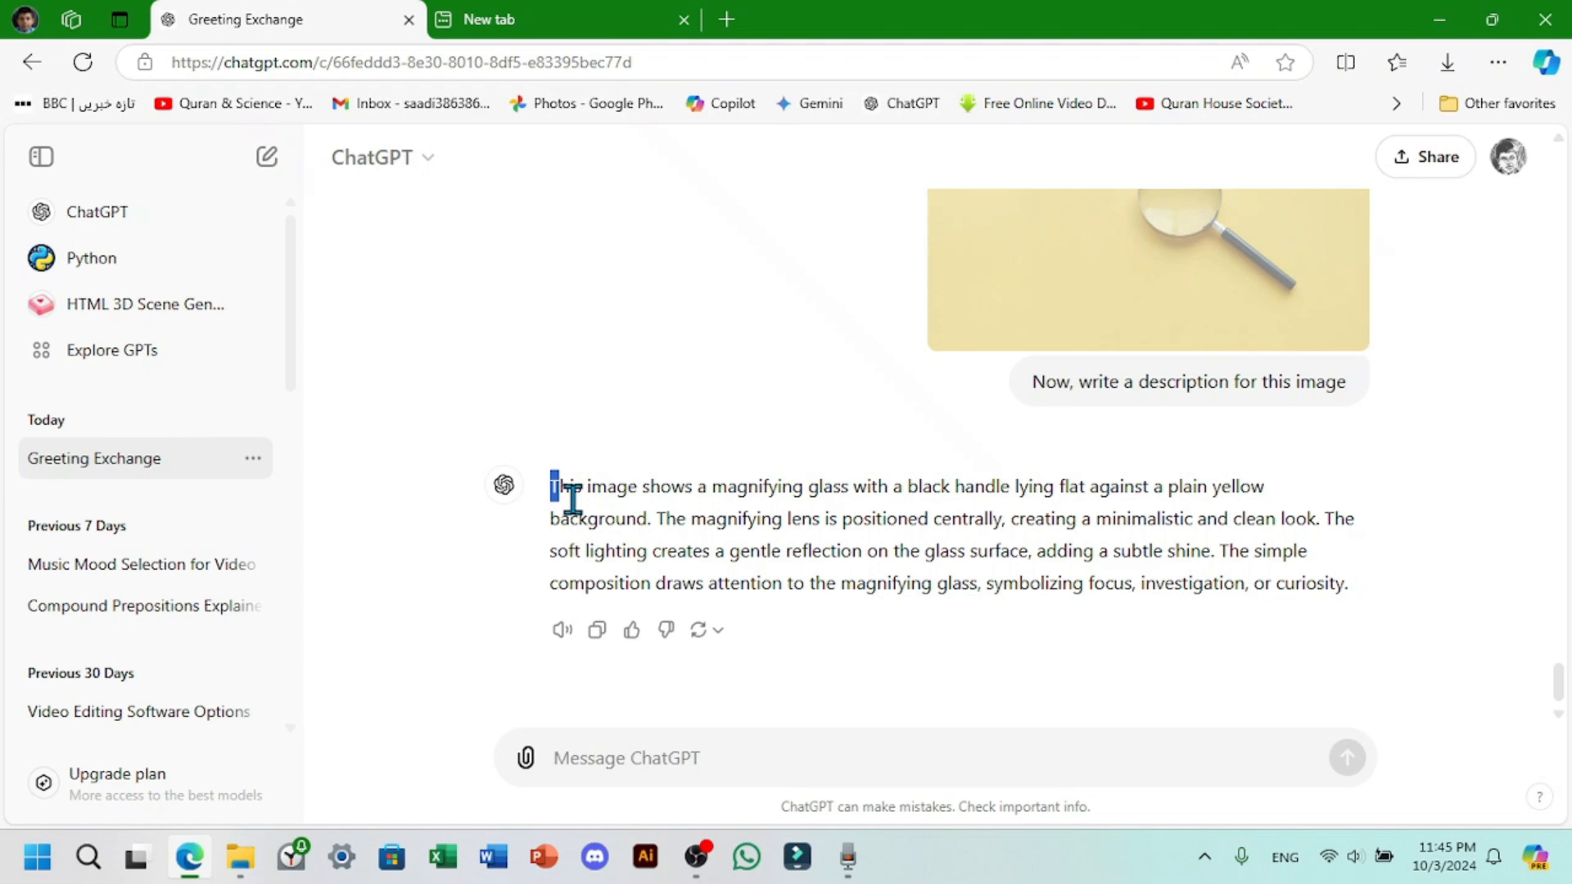
Step: Read the generated description of the magnifying glass and compare it with the sent picture
left_click_drag(572, 497, 1083, 580)
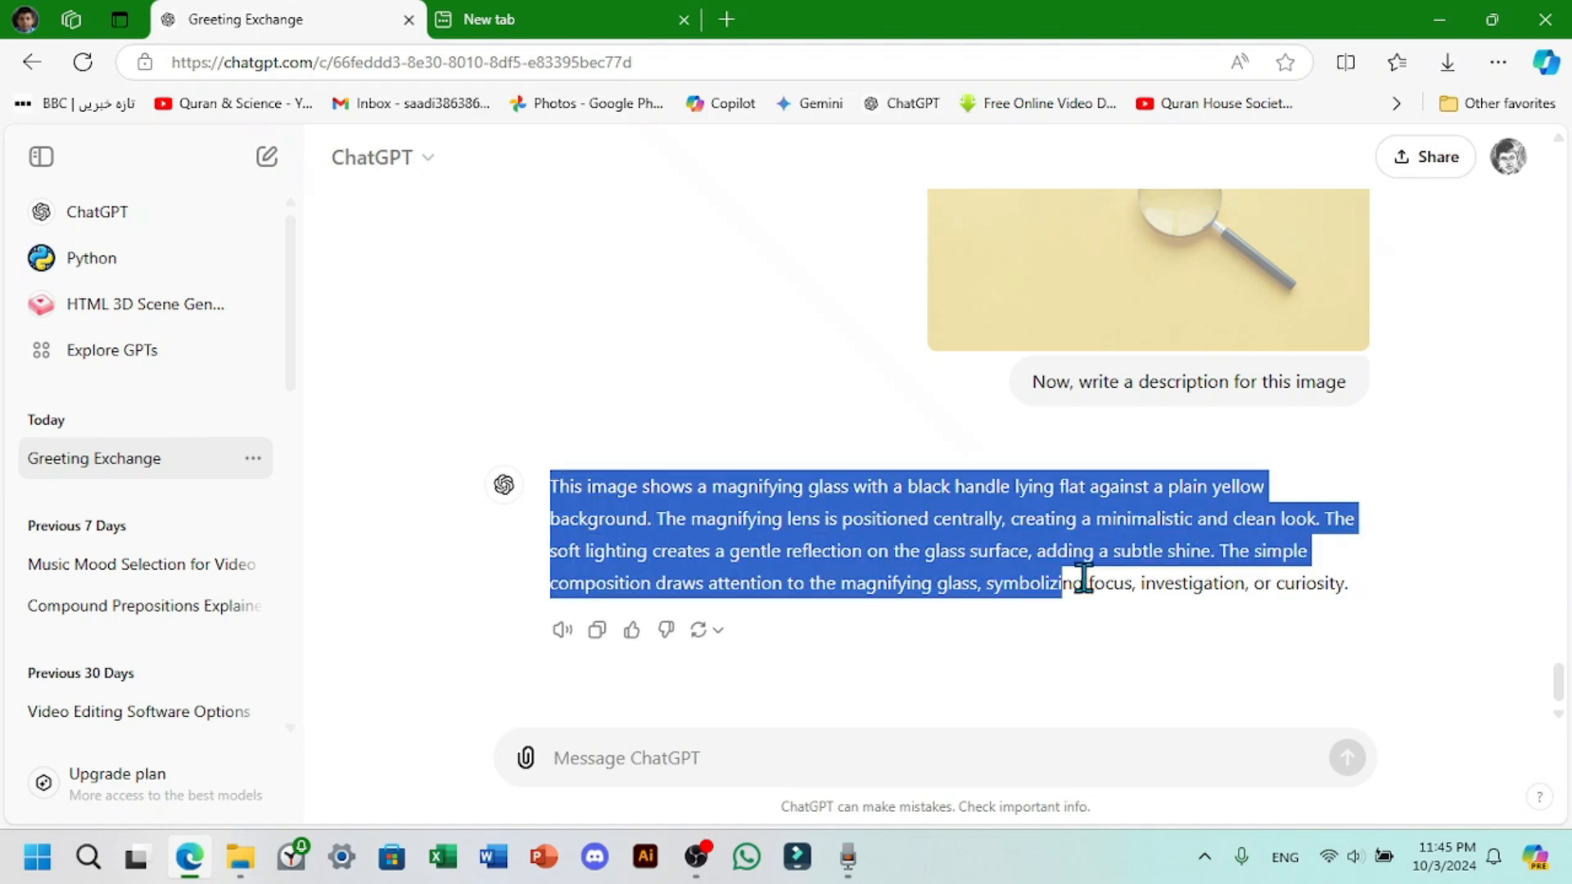
left_click(1214, 604)
scroll(1187, 701, "up", 1)
scroll(1116, 650, "up", 5)
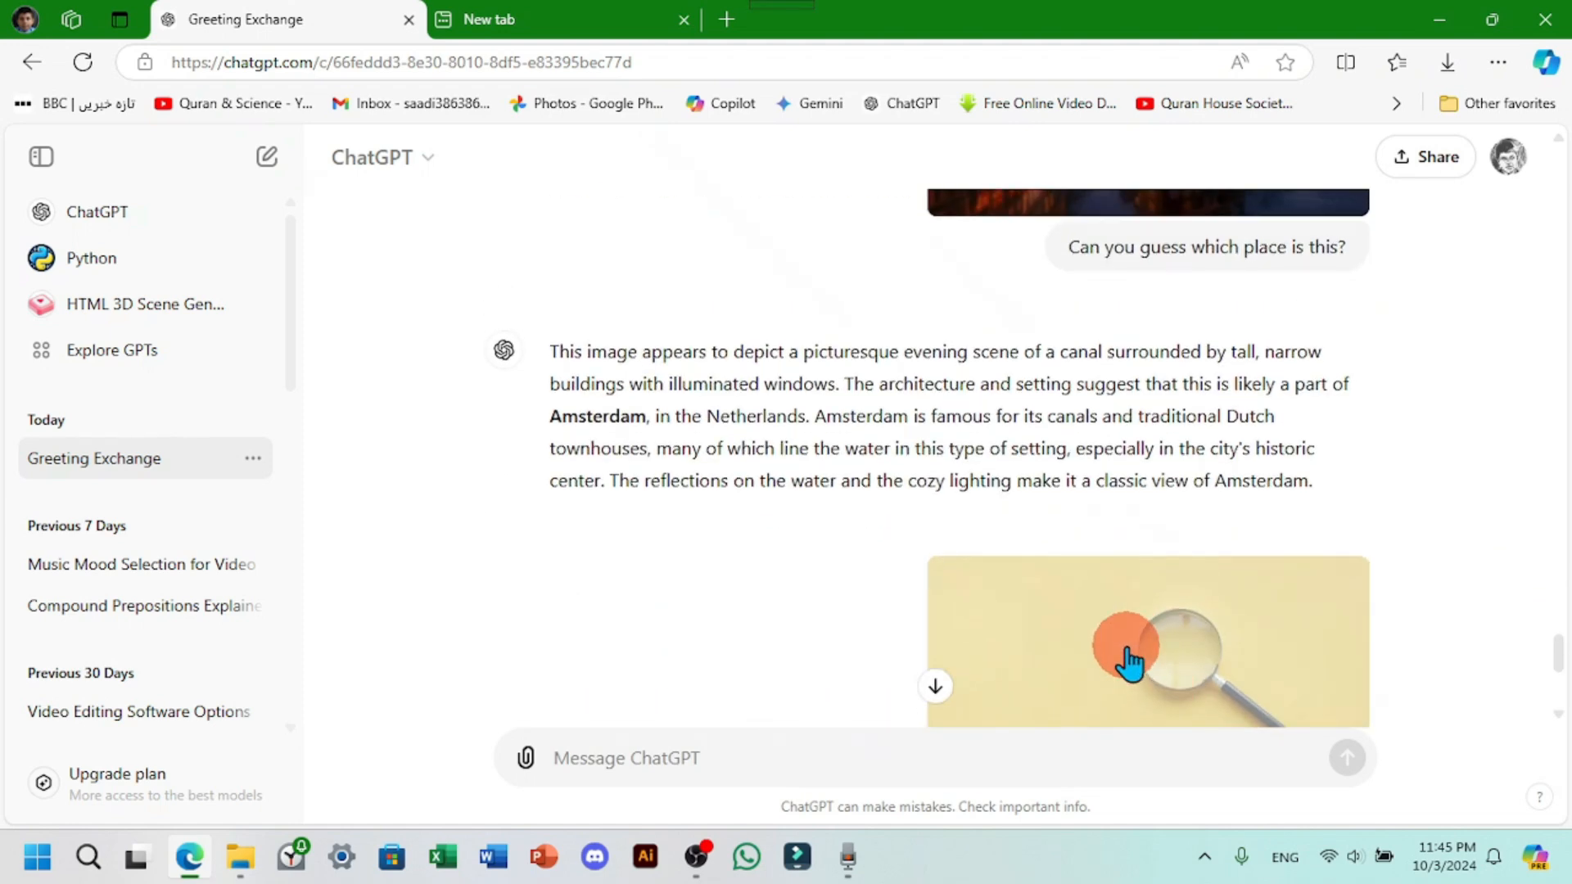
scroll(906, 622, "down", 5)
Step: Look back over the notebook marking and the image replies, ending at the latest description
scroll(1006, 694, "up", 7)
scroll(1005, 695, "up", 15)
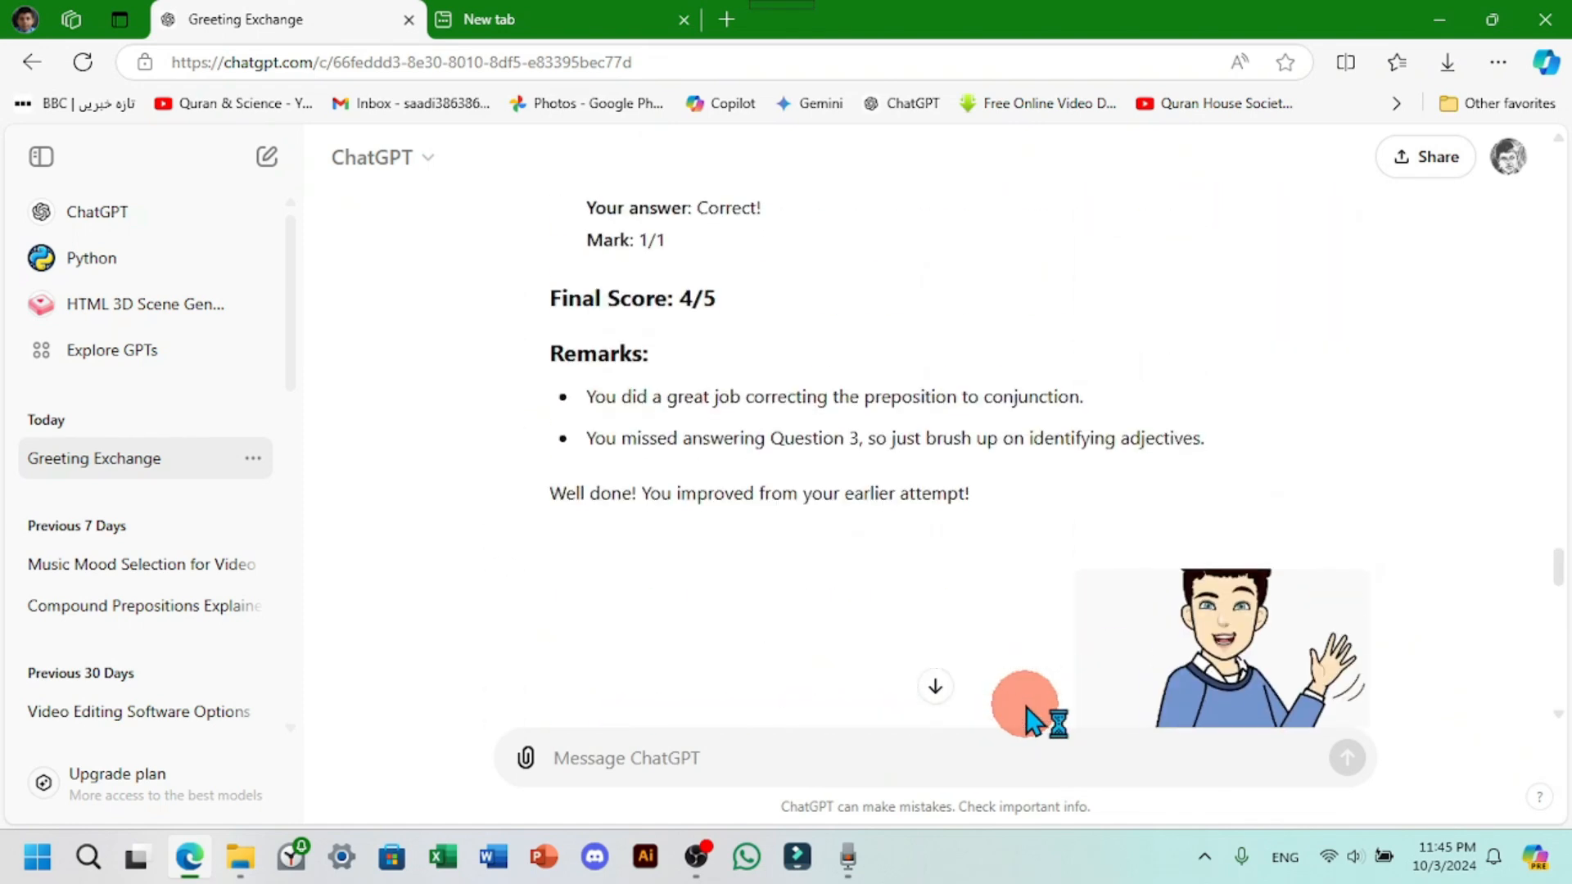
scroll(1029, 719, "down", 10)
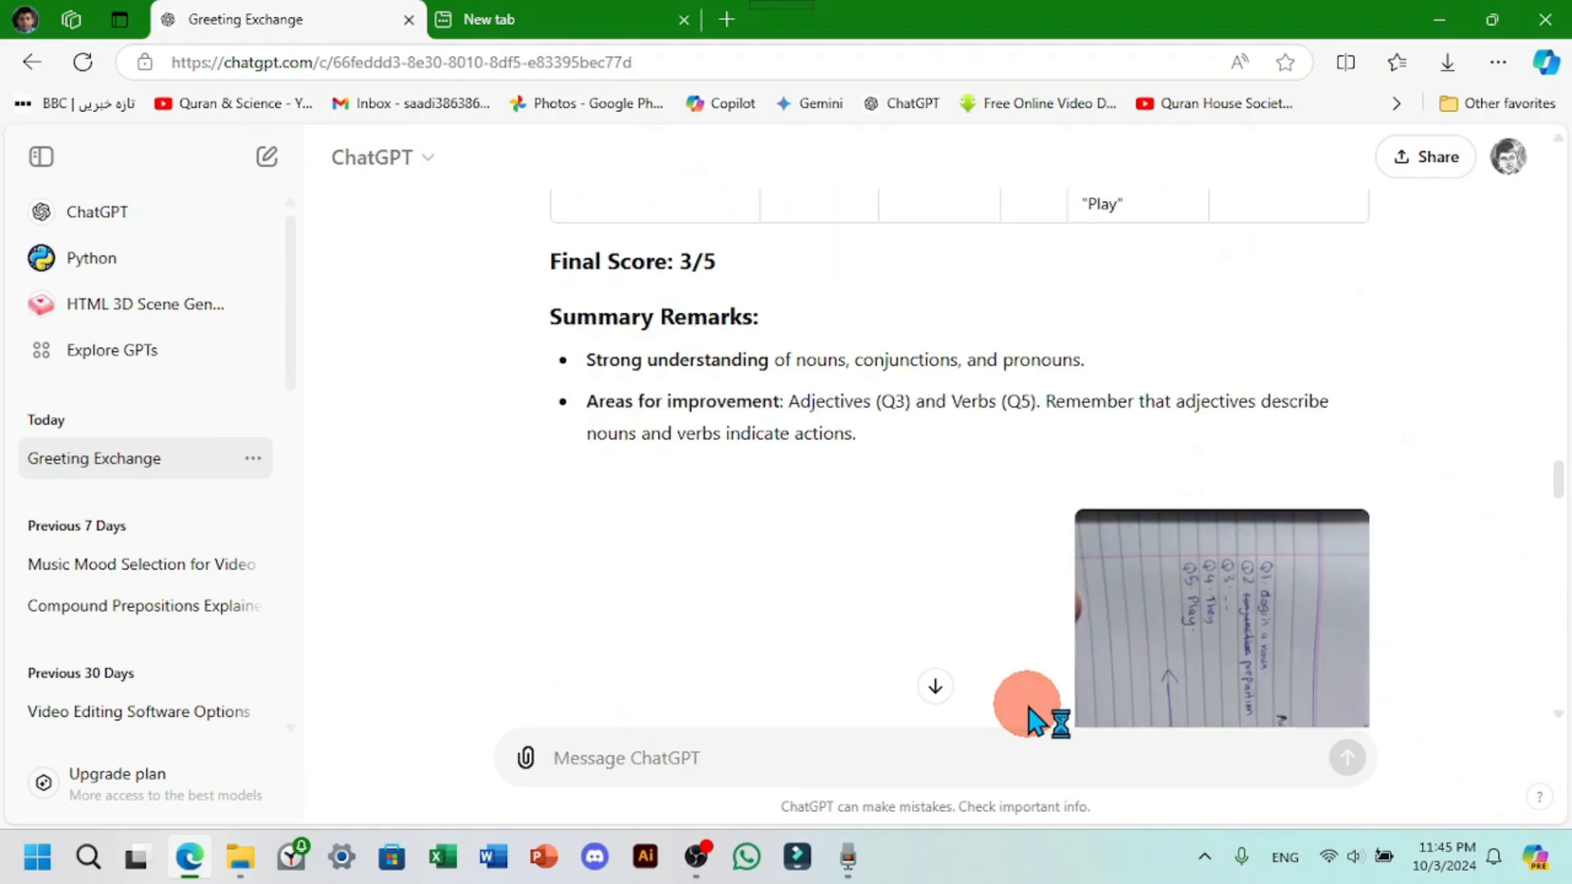
scroll(1029, 718, "down", 12)
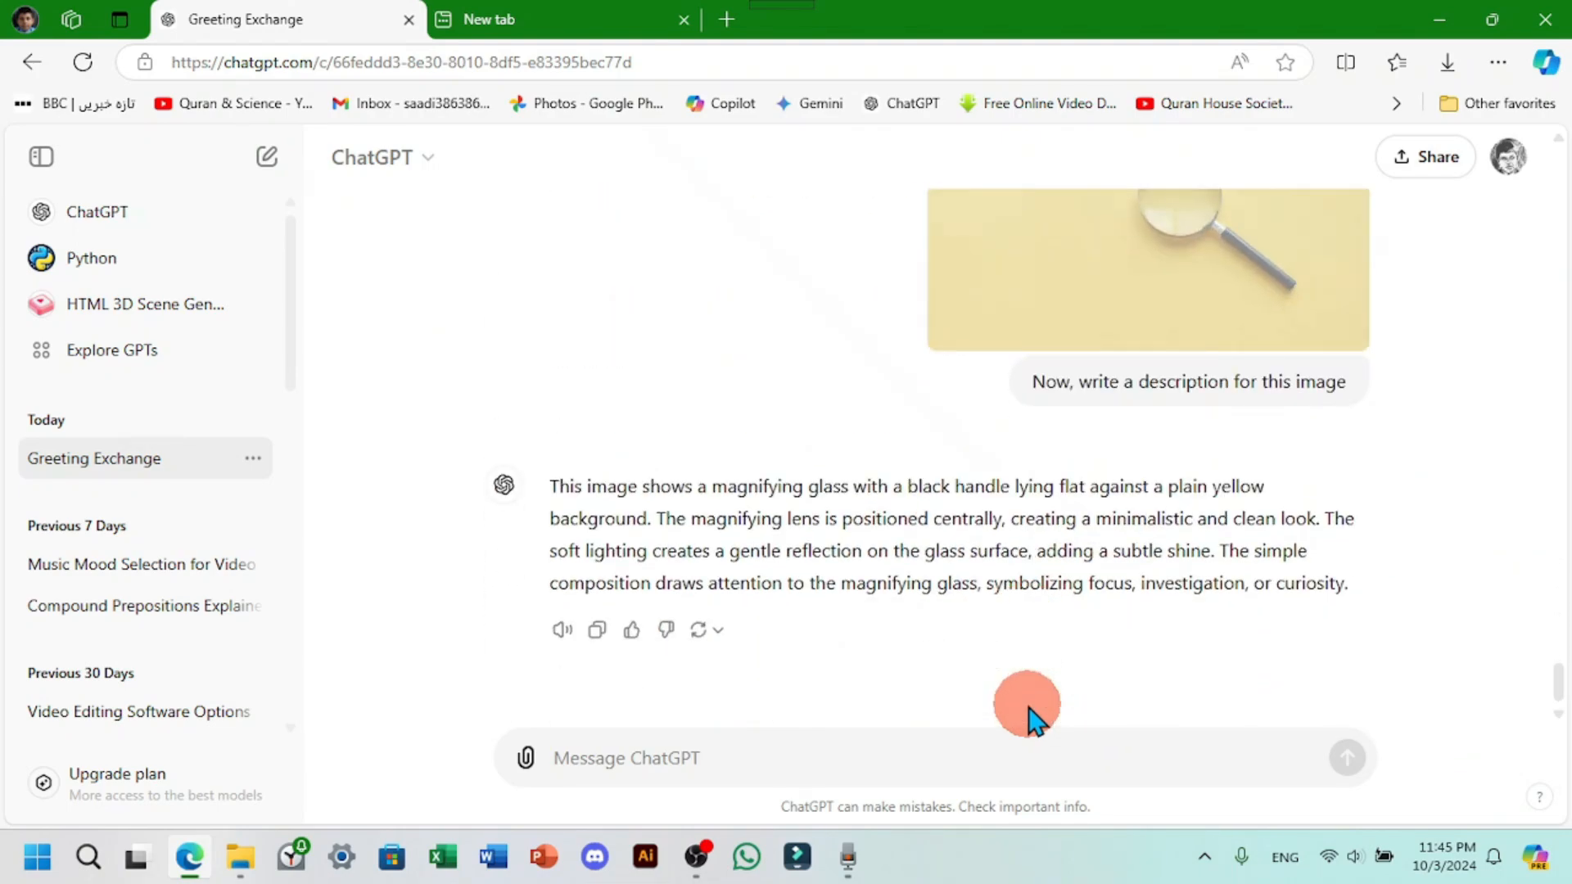
scroll(1032, 721, "up", 9)
scroll(1033, 720, "up", 6)
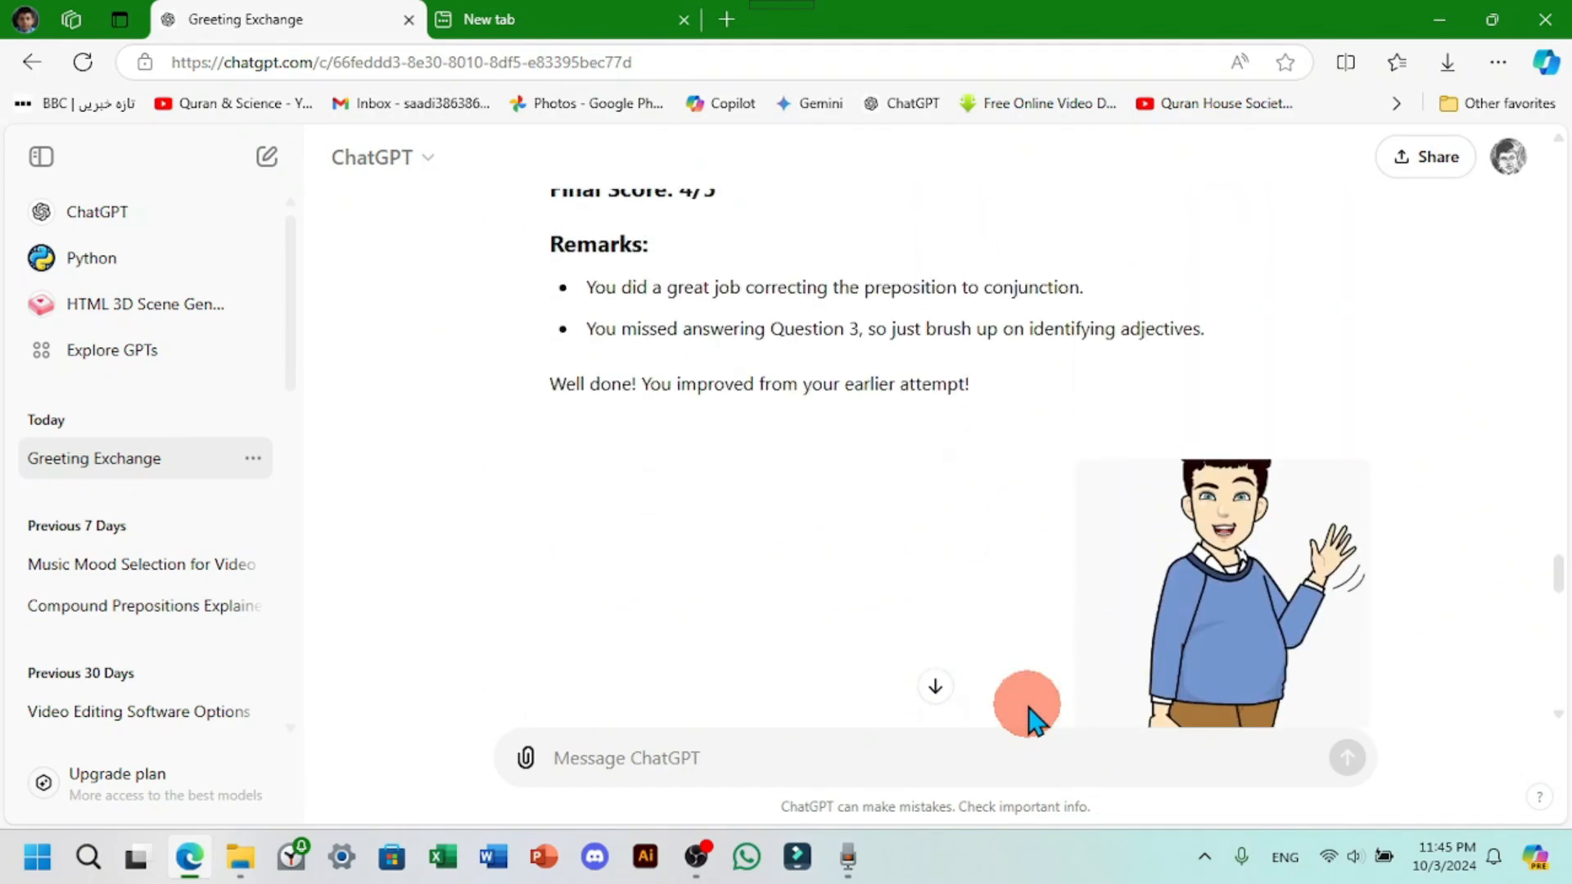
scroll(1032, 718, "down", 10)
Step: Check whether another file can be attached to a new message
mouse_move(525, 776)
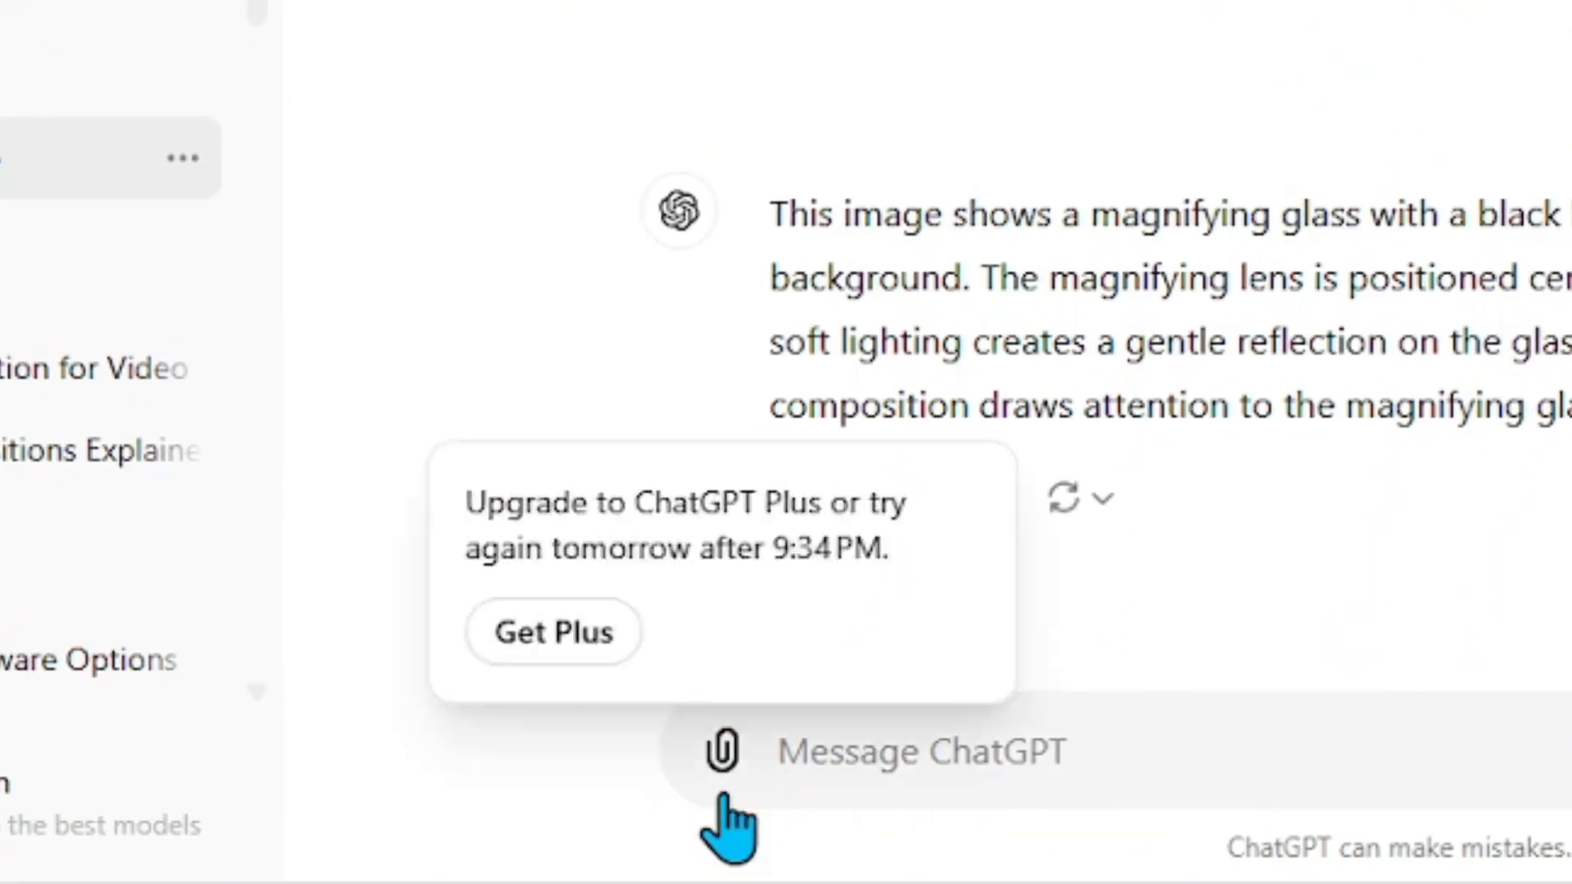
left_click(710, 773)
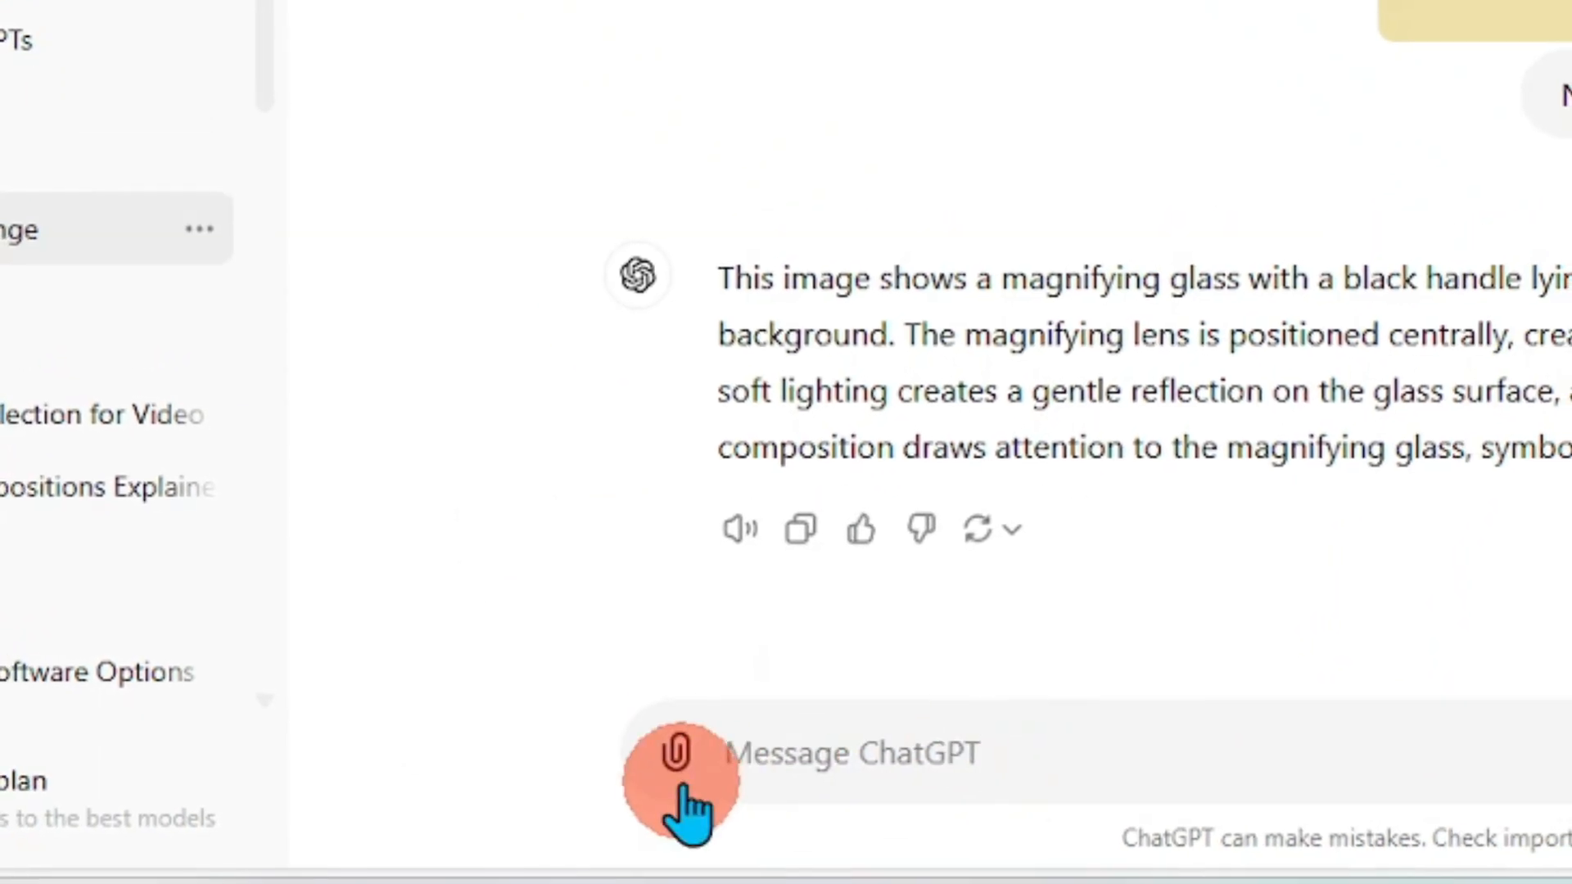
left_click(679, 778)
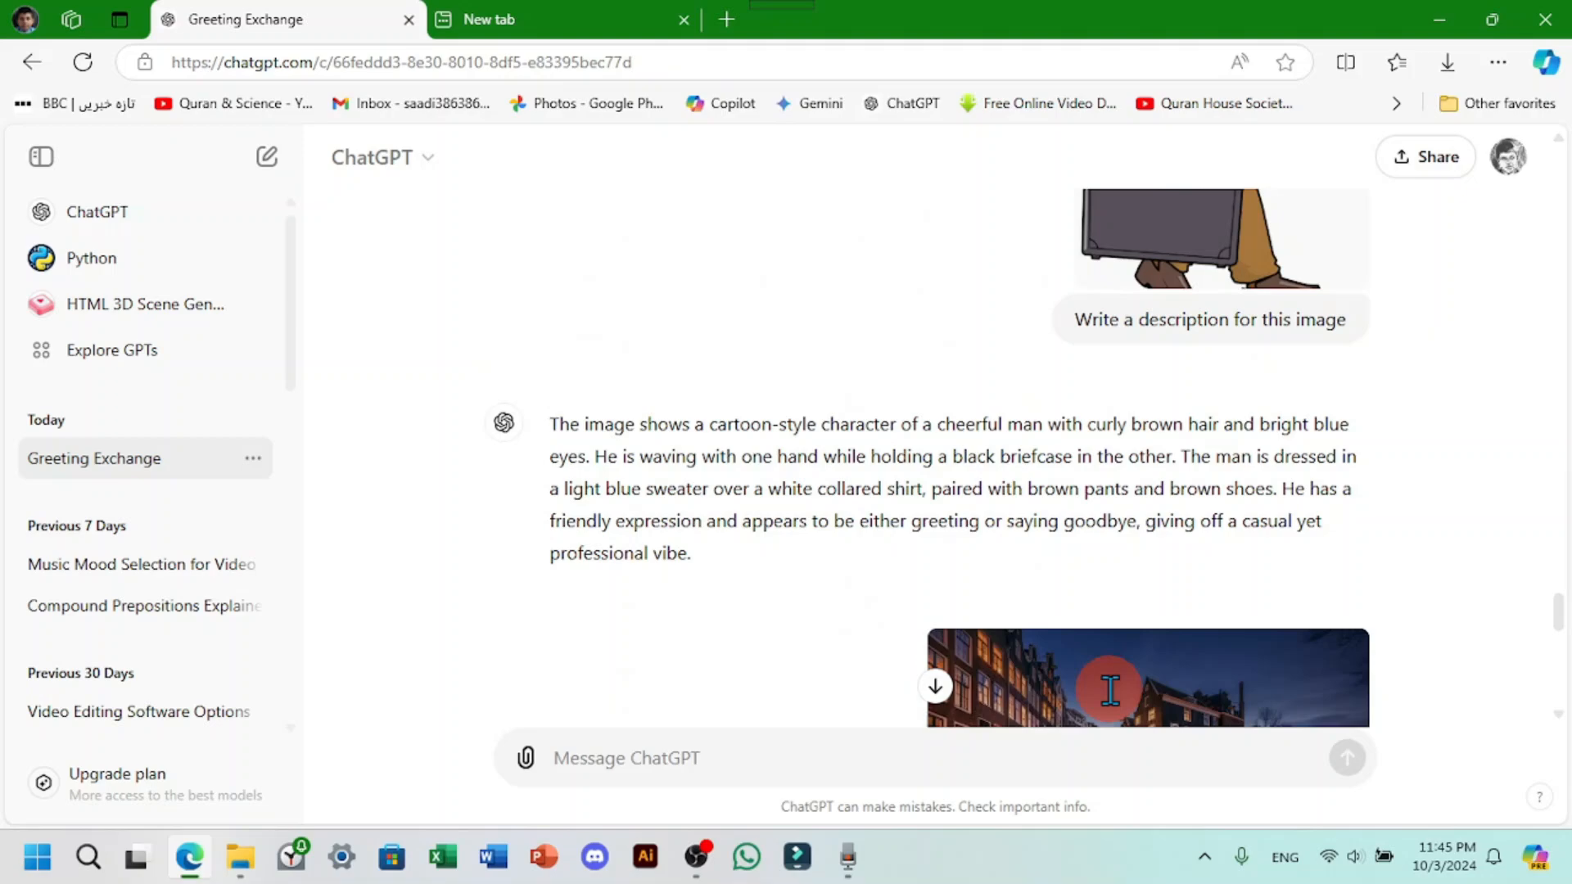
Step: Review the whole conversation, from the typed answers' marking to the notebook check and the image descriptions
scroll(1146, 688, "down", 5)
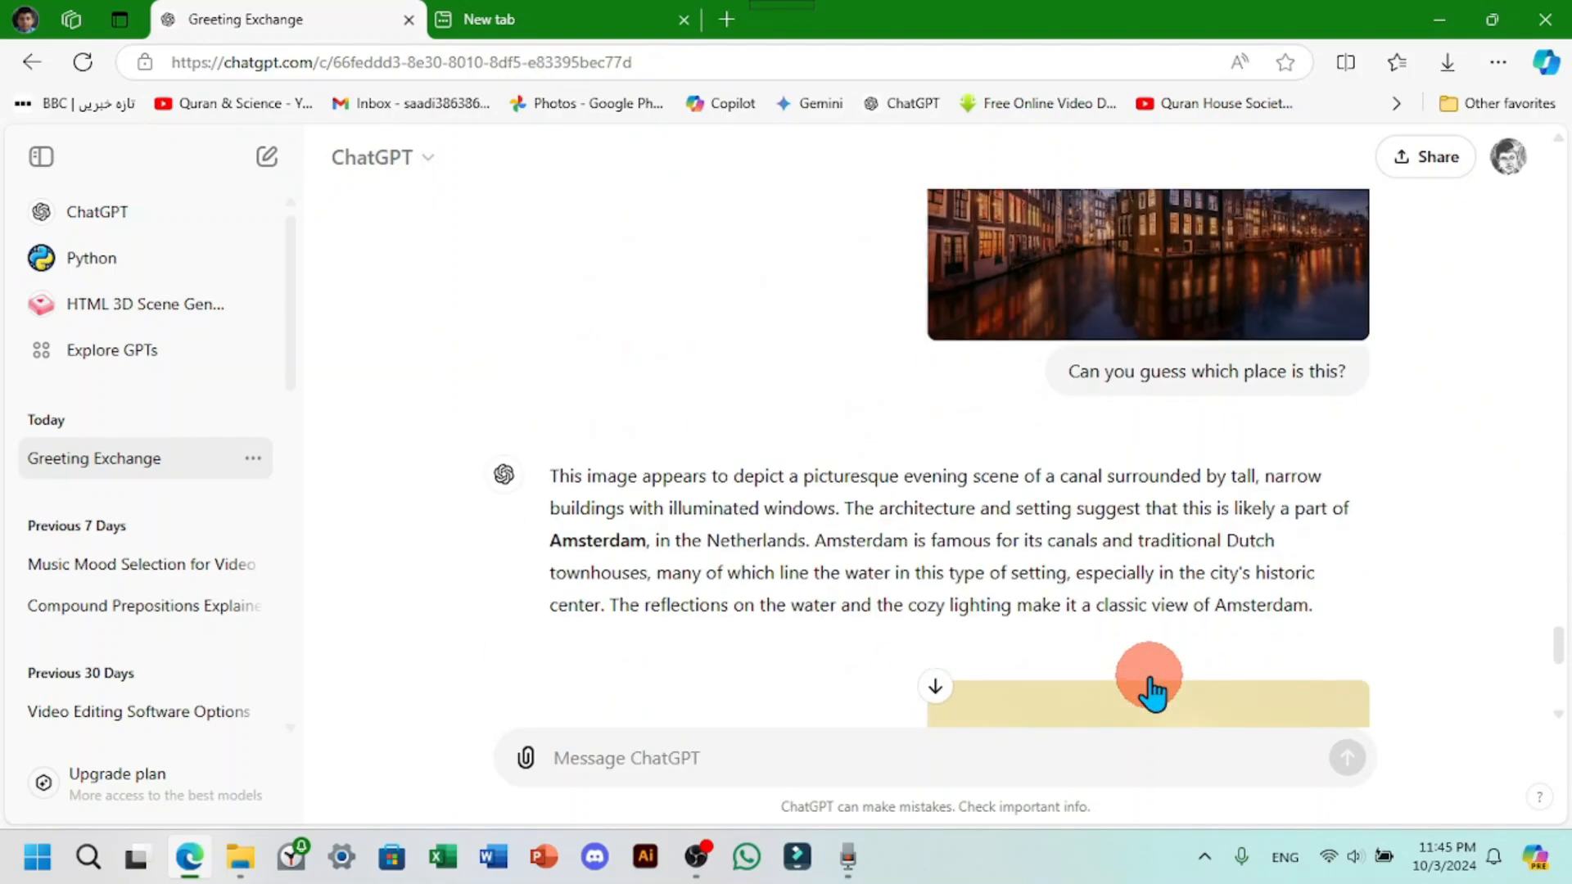
scroll(1151, 692, "down", 7)
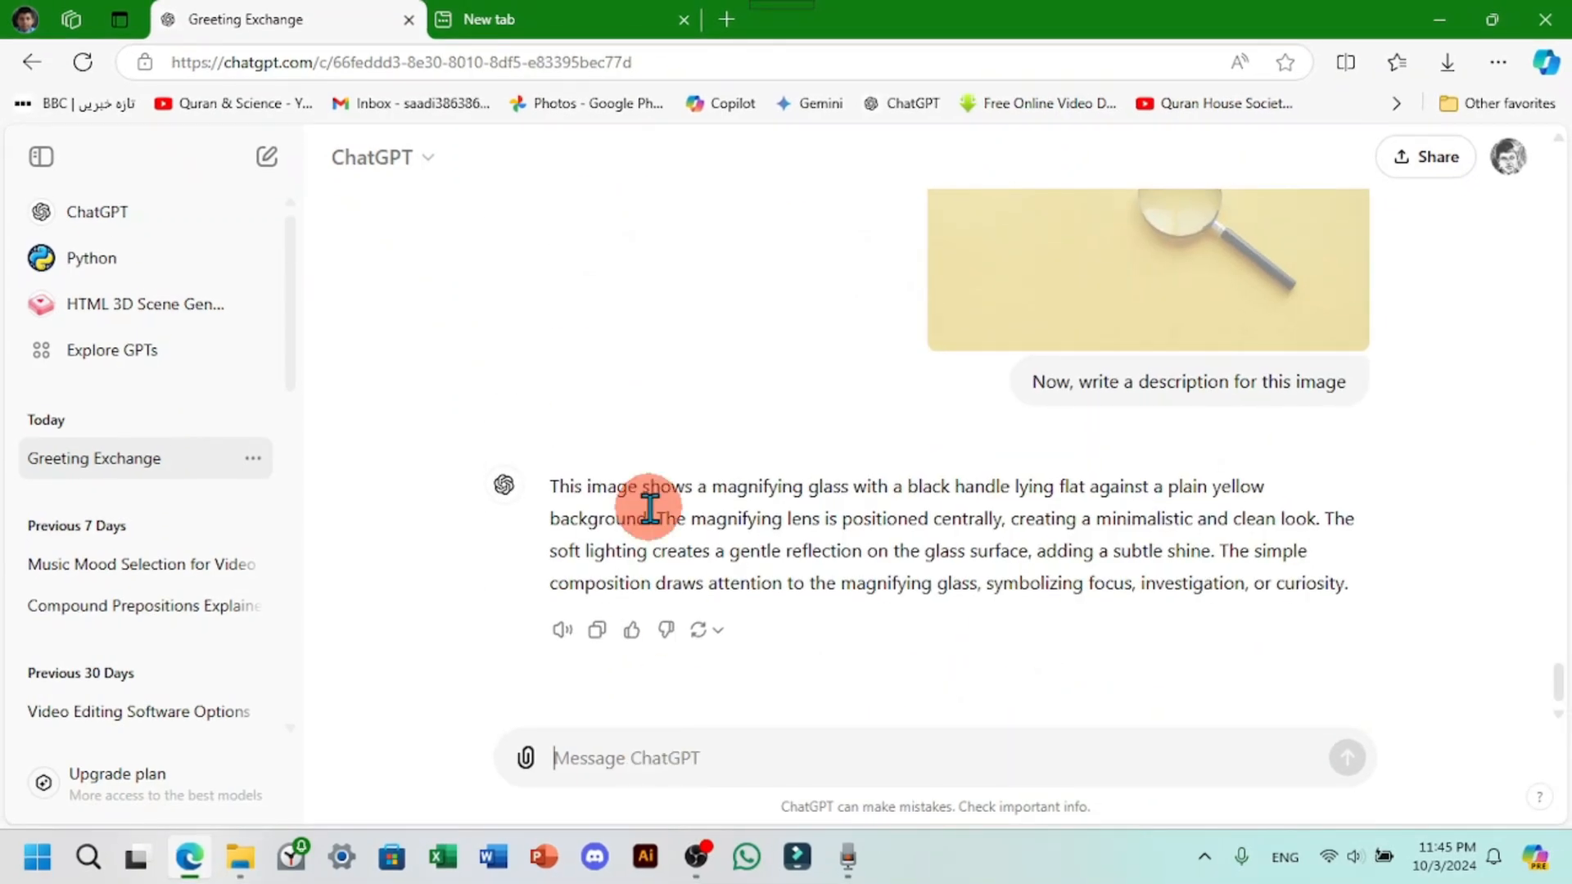
scroll(895, 569, "up", 3)
scroll(1017, 551, "down", 15)
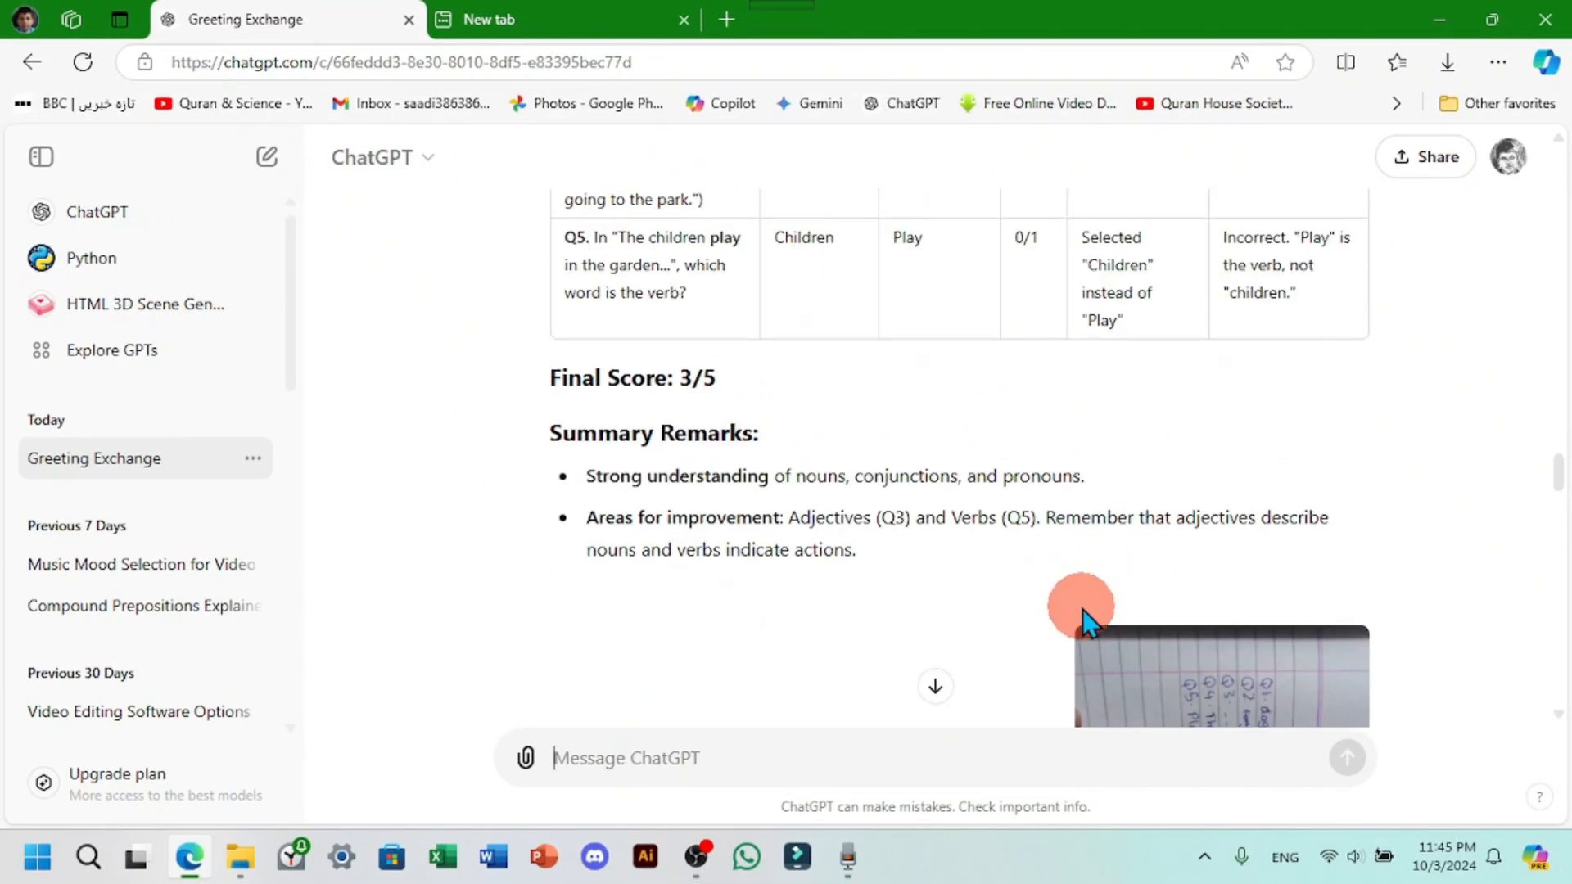
scroll(1085, 611, "up", 15)
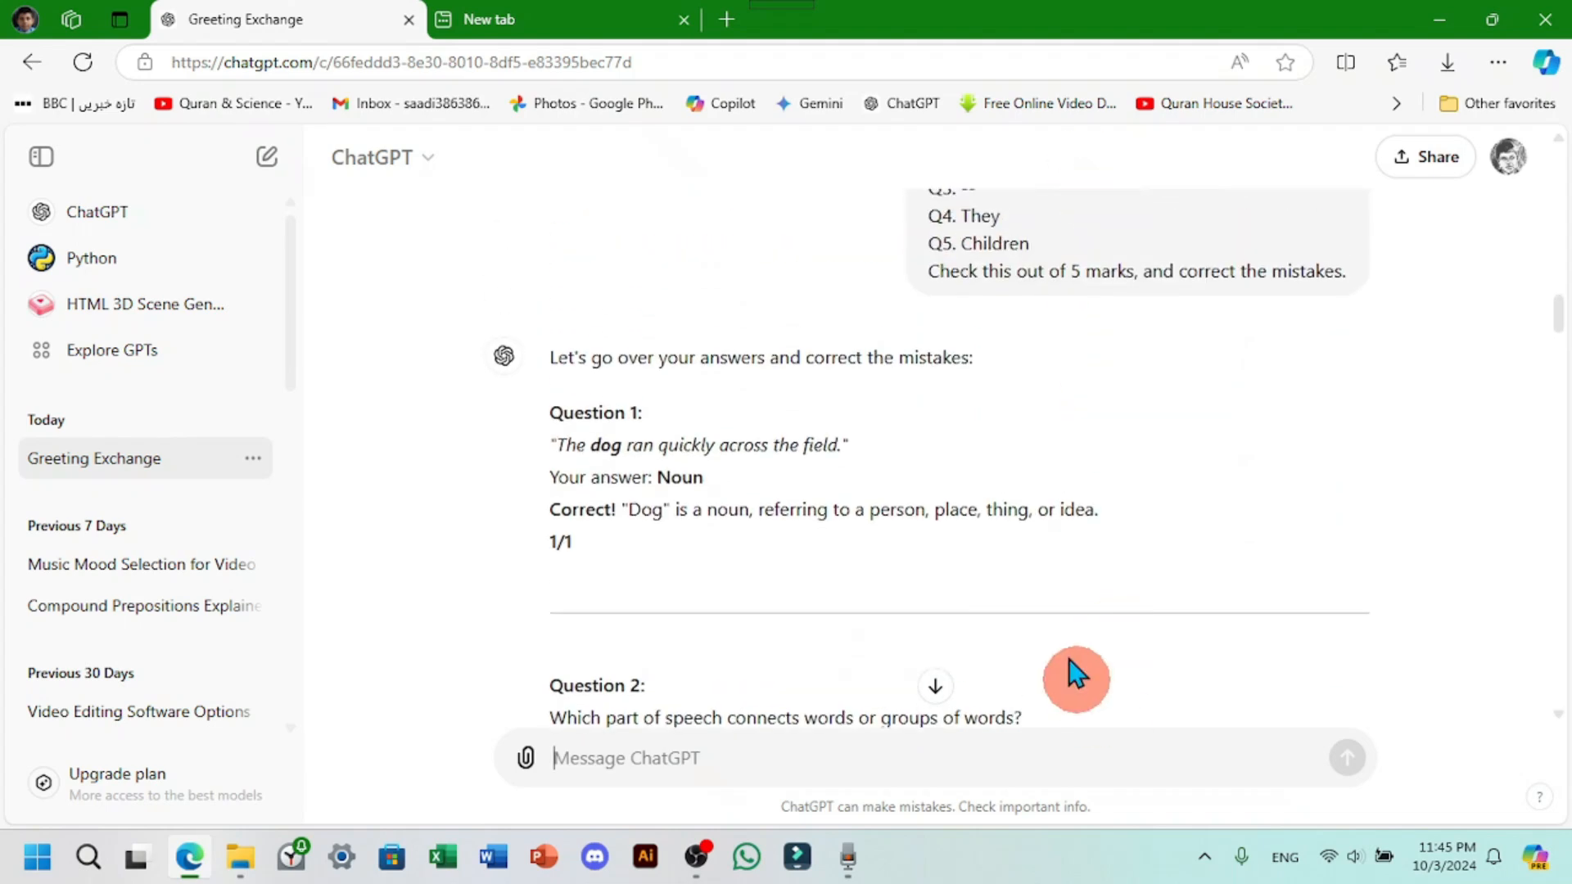
scroll(955, 544, "down", 15)
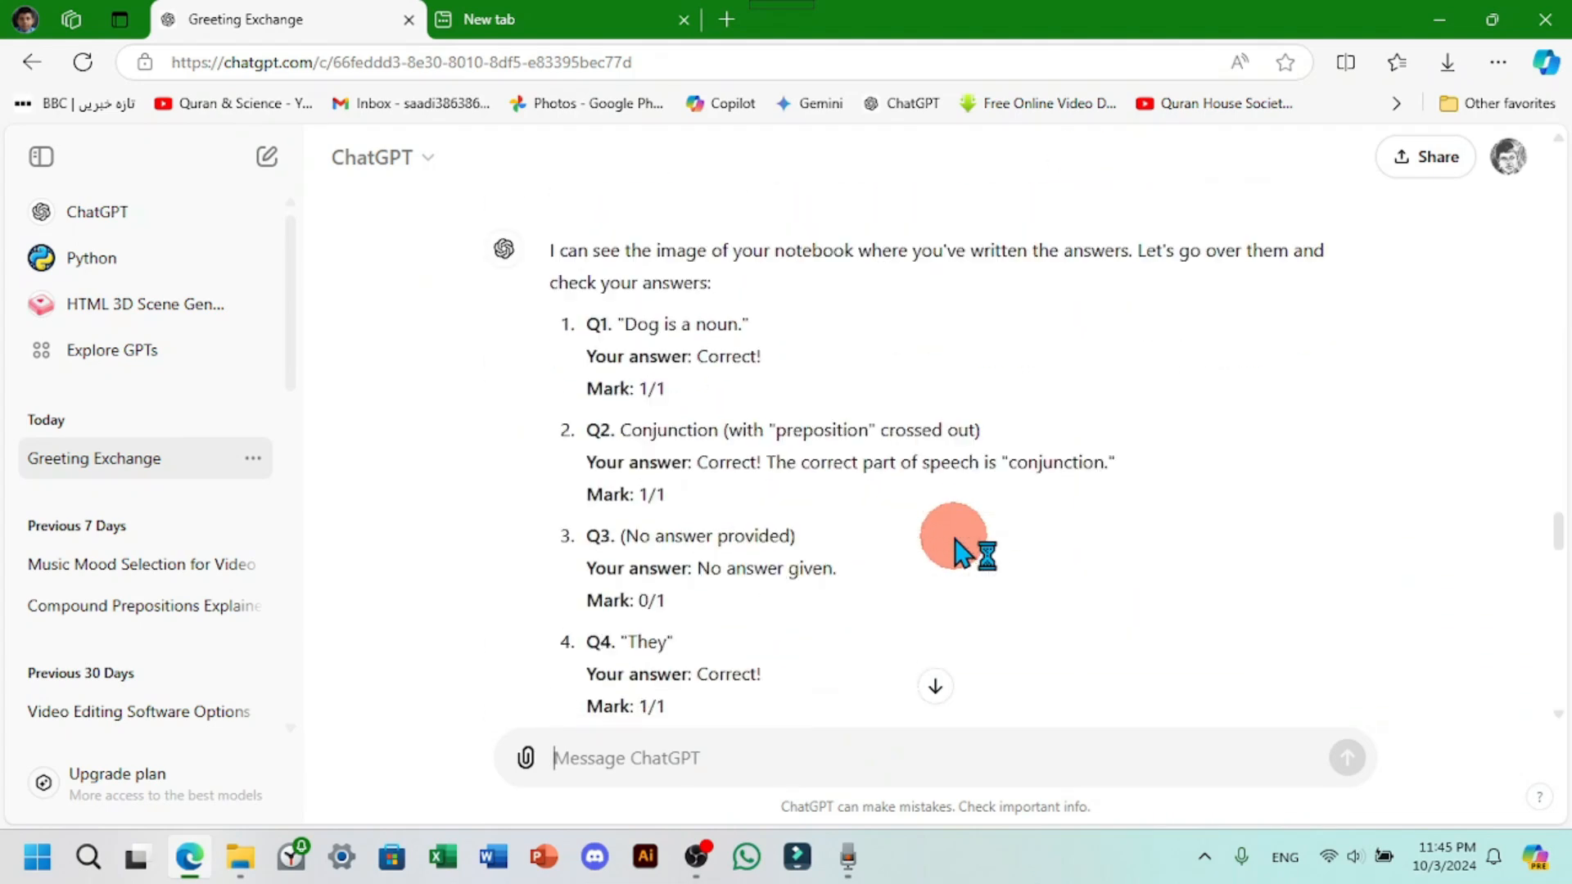
scroll(955, 544, "down", 15)
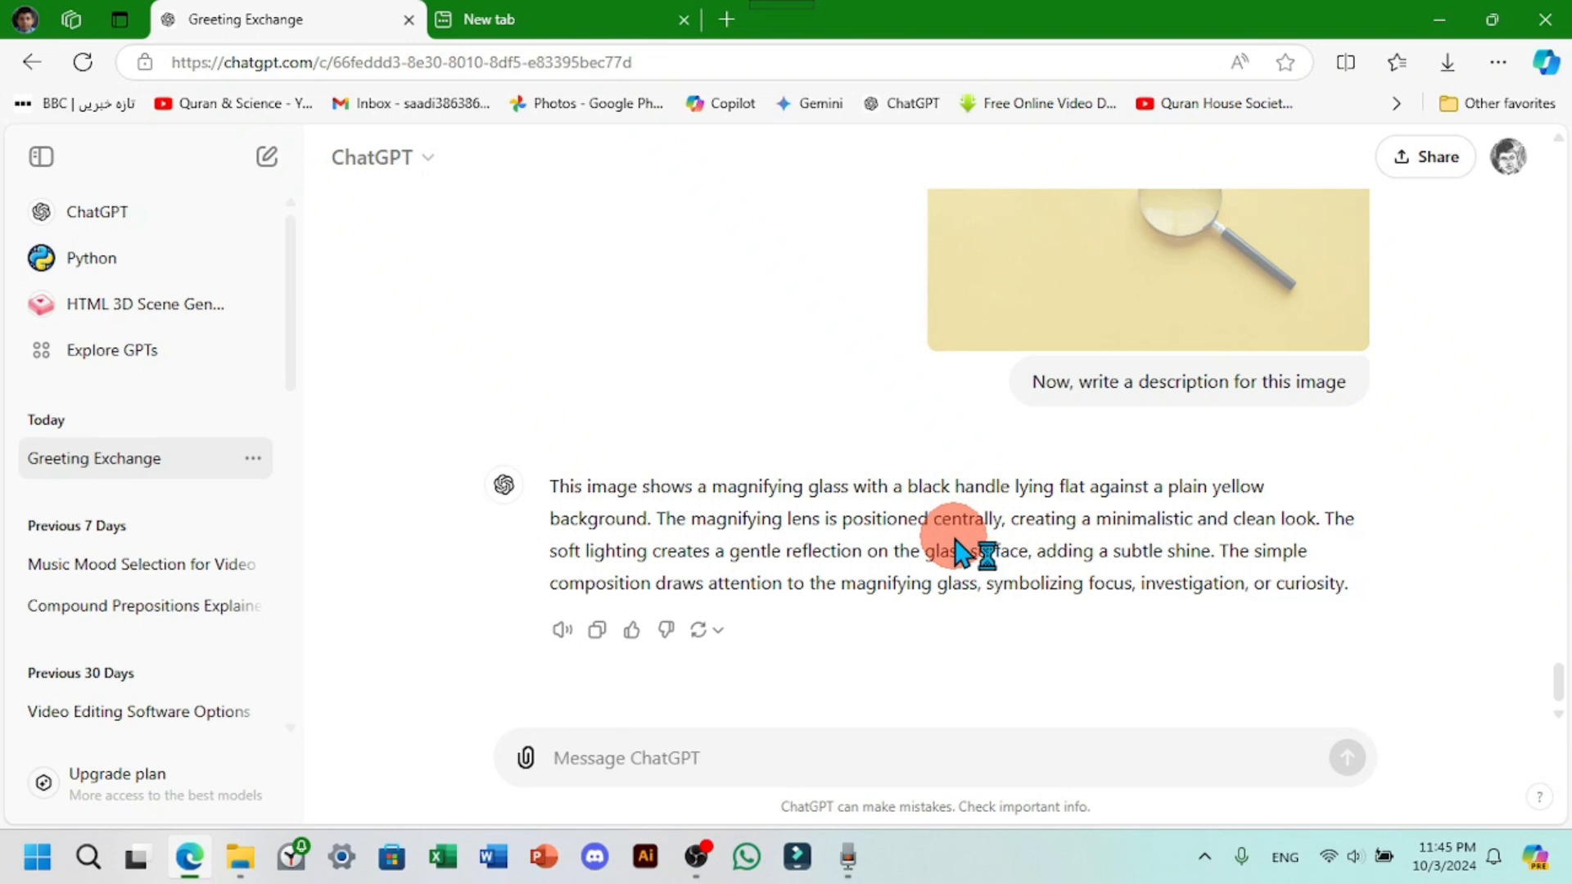
Step: Check whether a new file can be attached after the magnifying glass description request
scroll(909, 483, "up", 3)
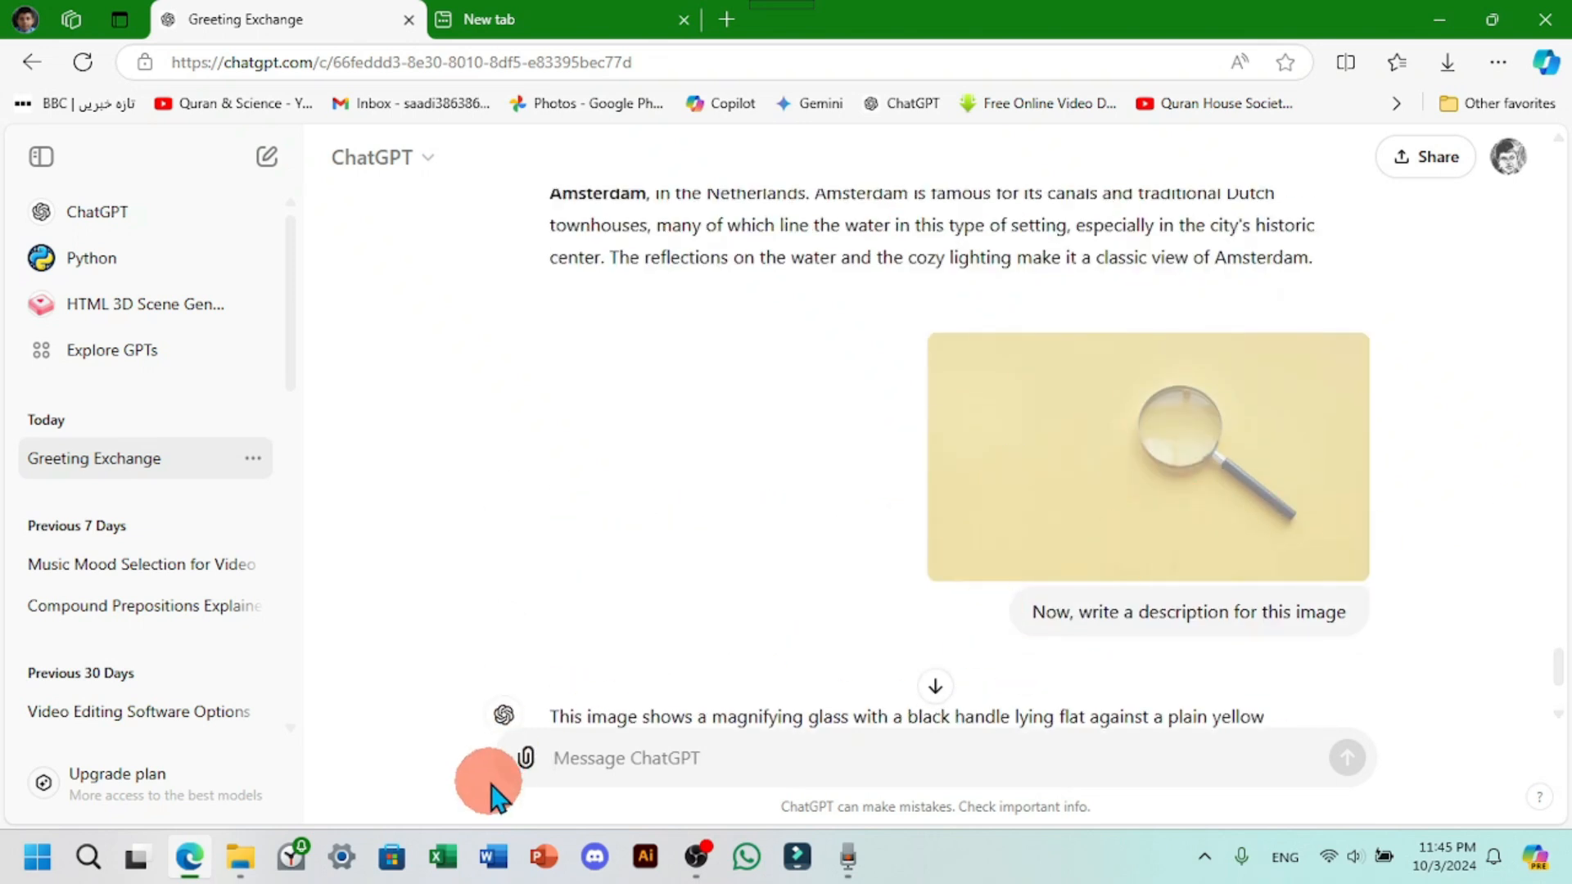
mouse_move(522, 752)
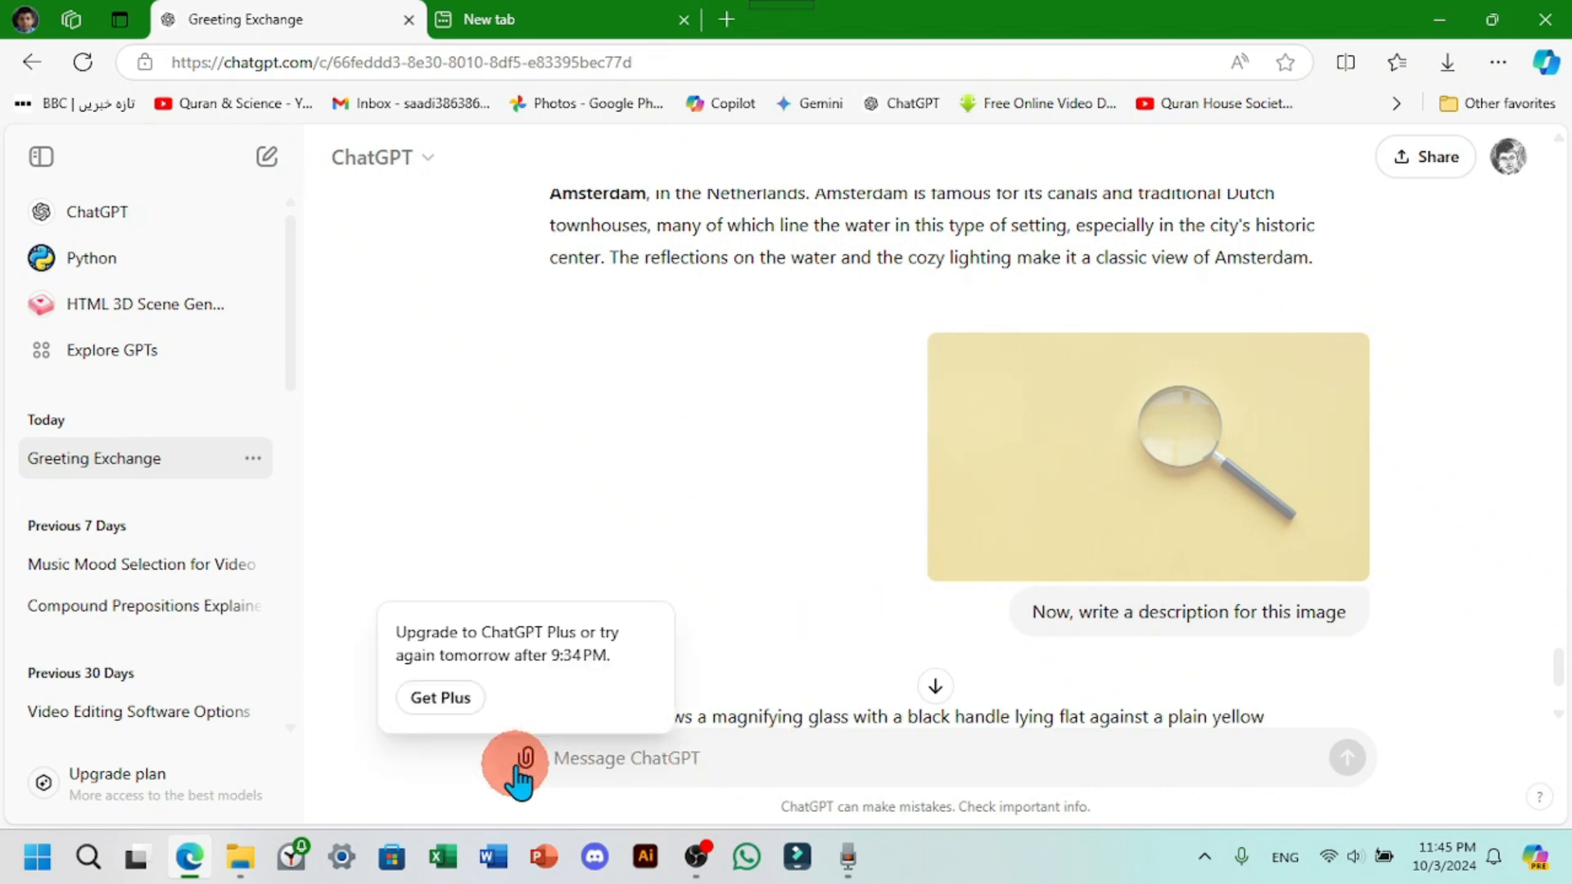
scroll(1134, 649, "down", 2)
Step: Look back from the canal picture to the answers' marking table, and recheck the file attachment option at the latest reply
scroll(1138, 652, "up", 15)
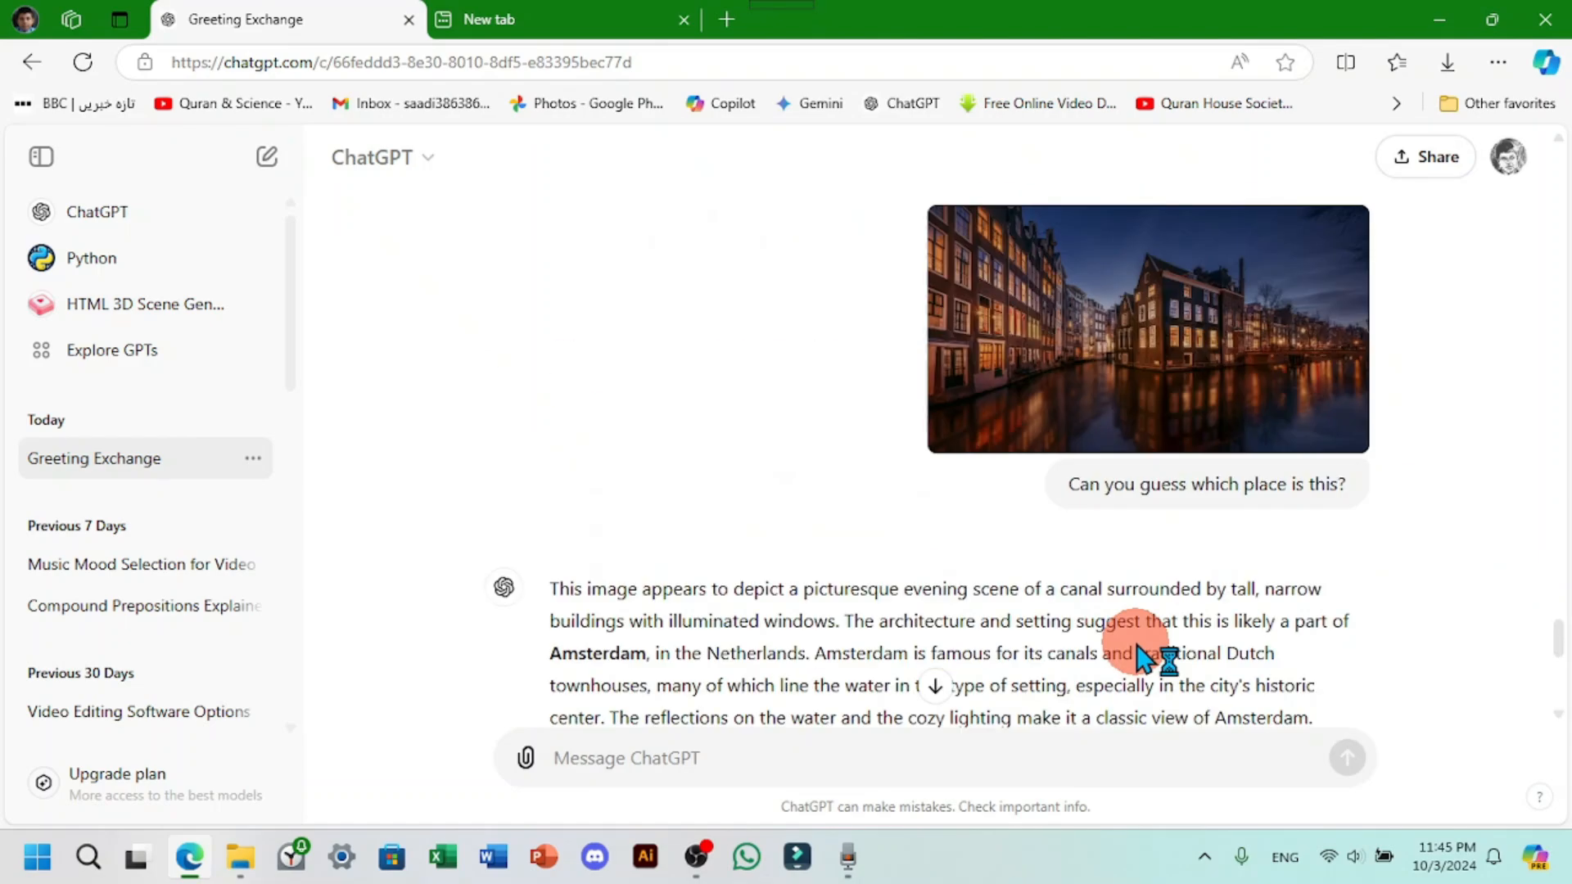
scroll(1140, 655, "down", 12)
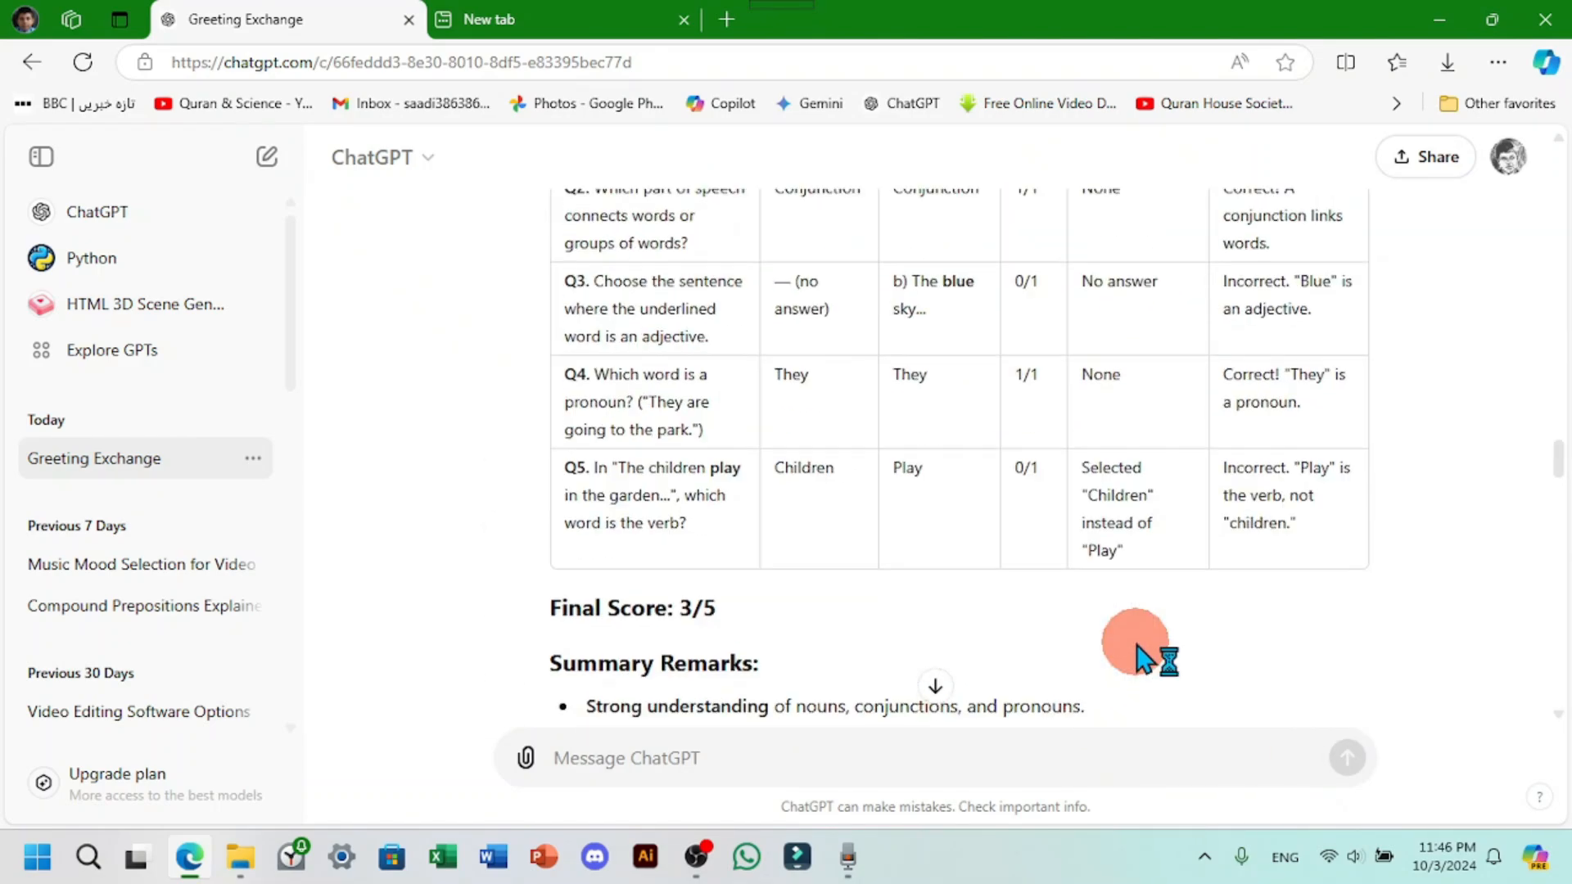
scroll(1138, 655, "down", 15)
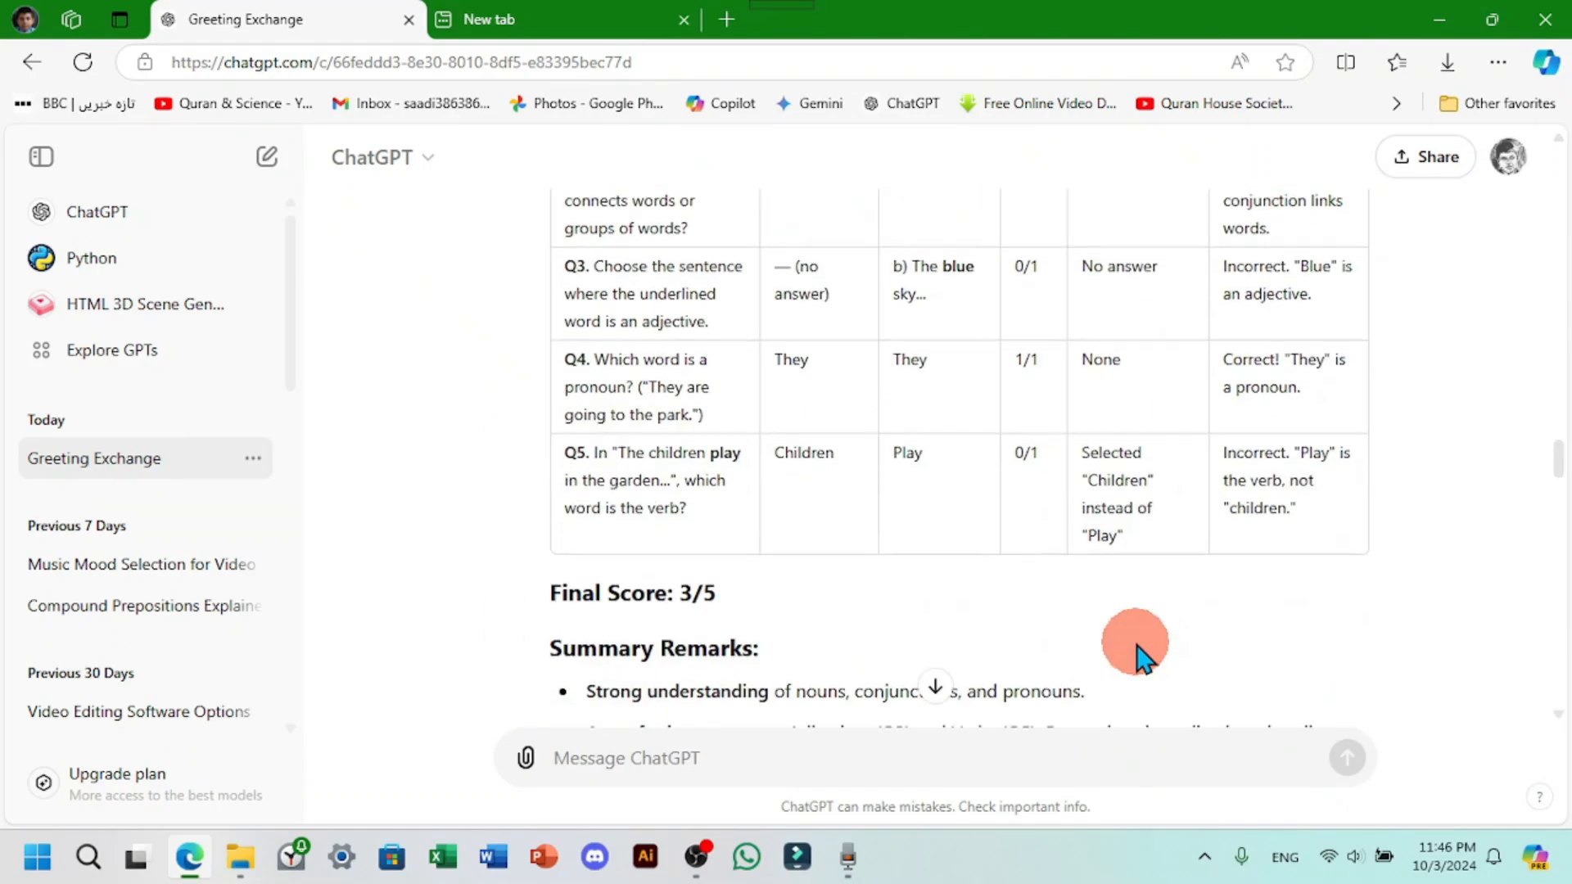
scroll(1138, 651, "down", 6)
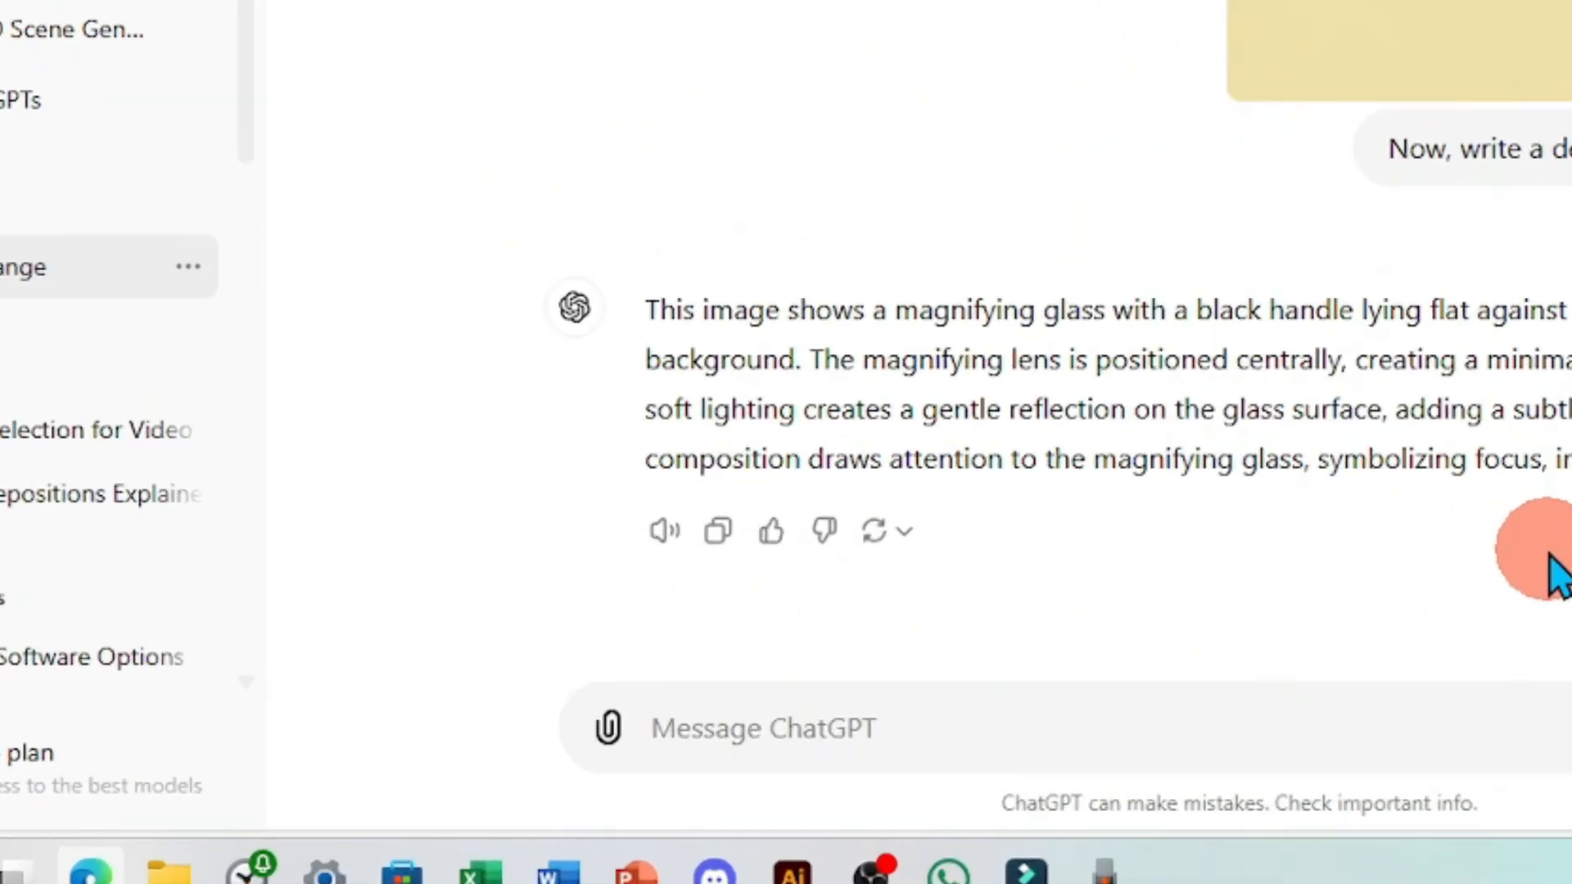
mouse_move(532, 765)
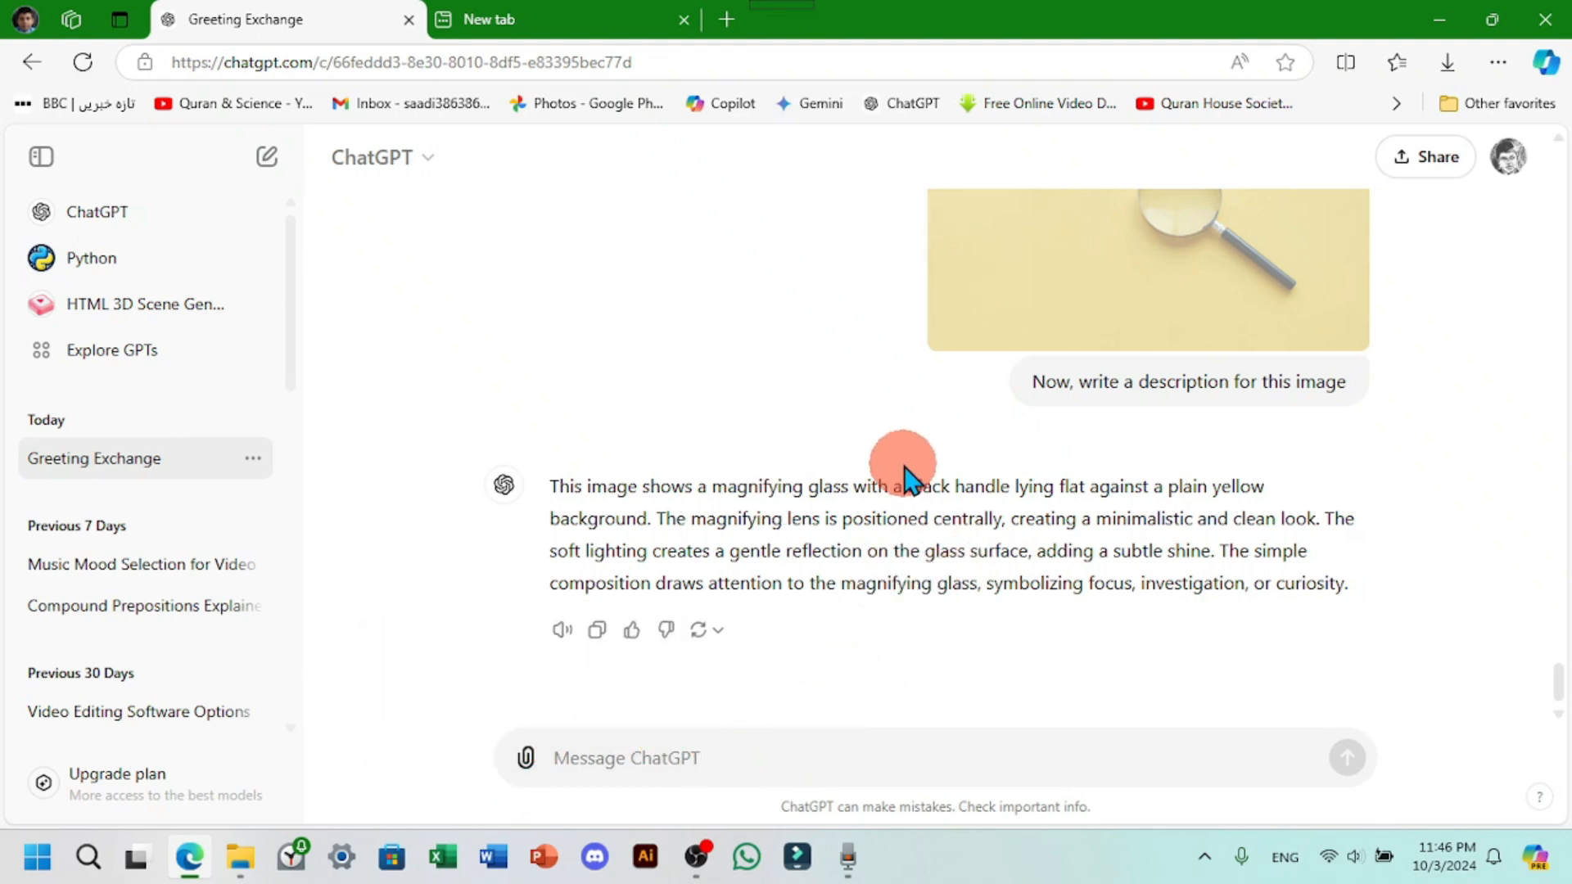
Step: Look over the uploaded images from the cartoon man with the briefcase to the magnifying glass and its description
scroll(798, 601, "up", 15)
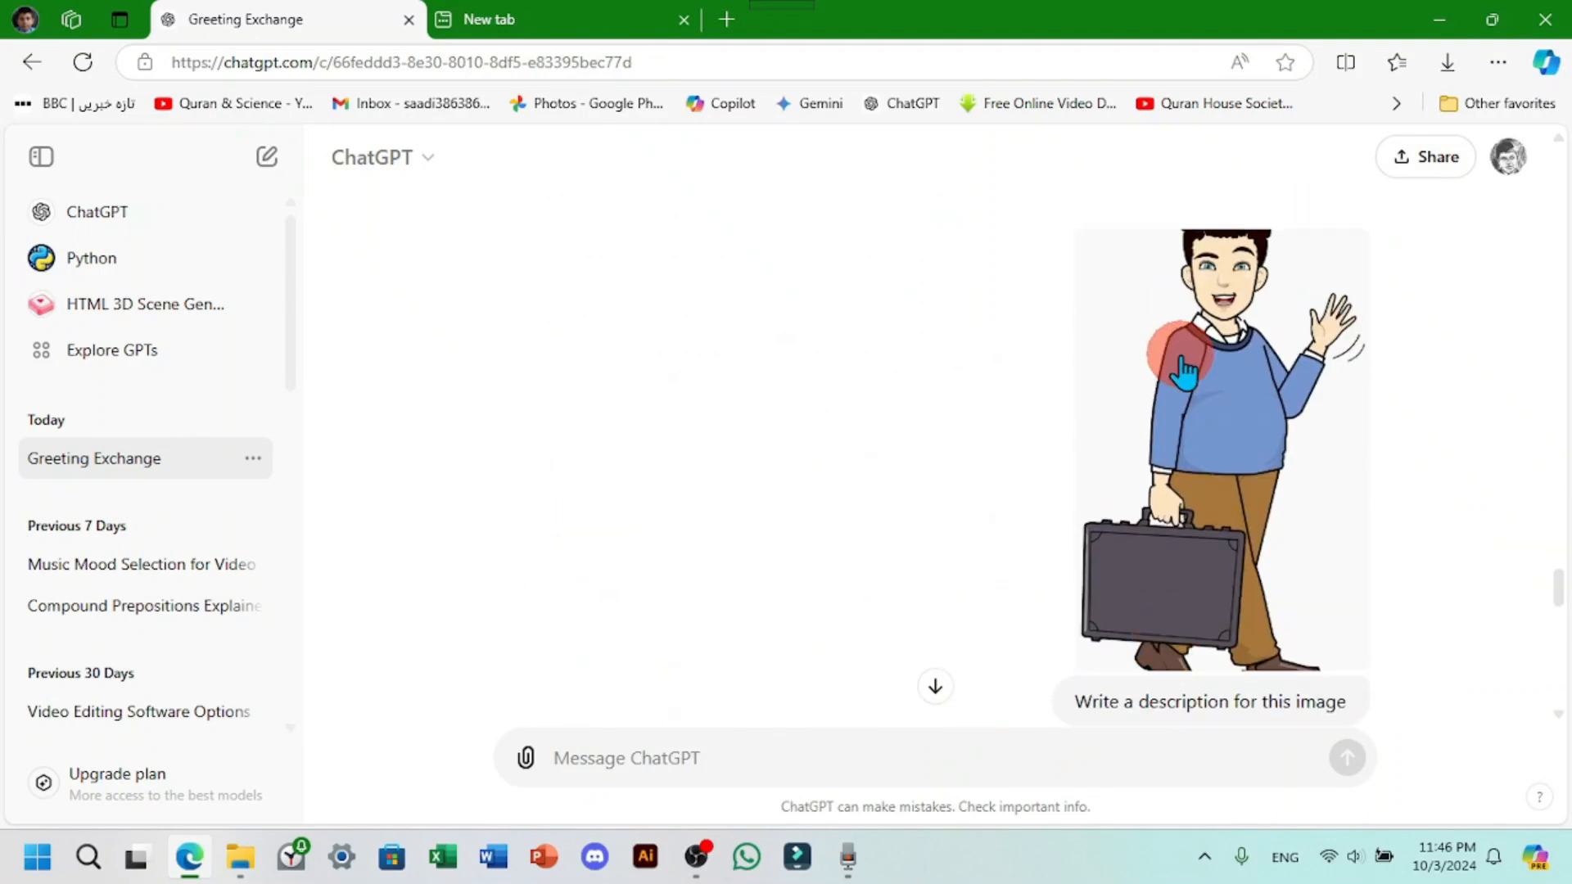
scroll(1232, 645, "down", 6)
scroll(1233, 646, "down", 10)
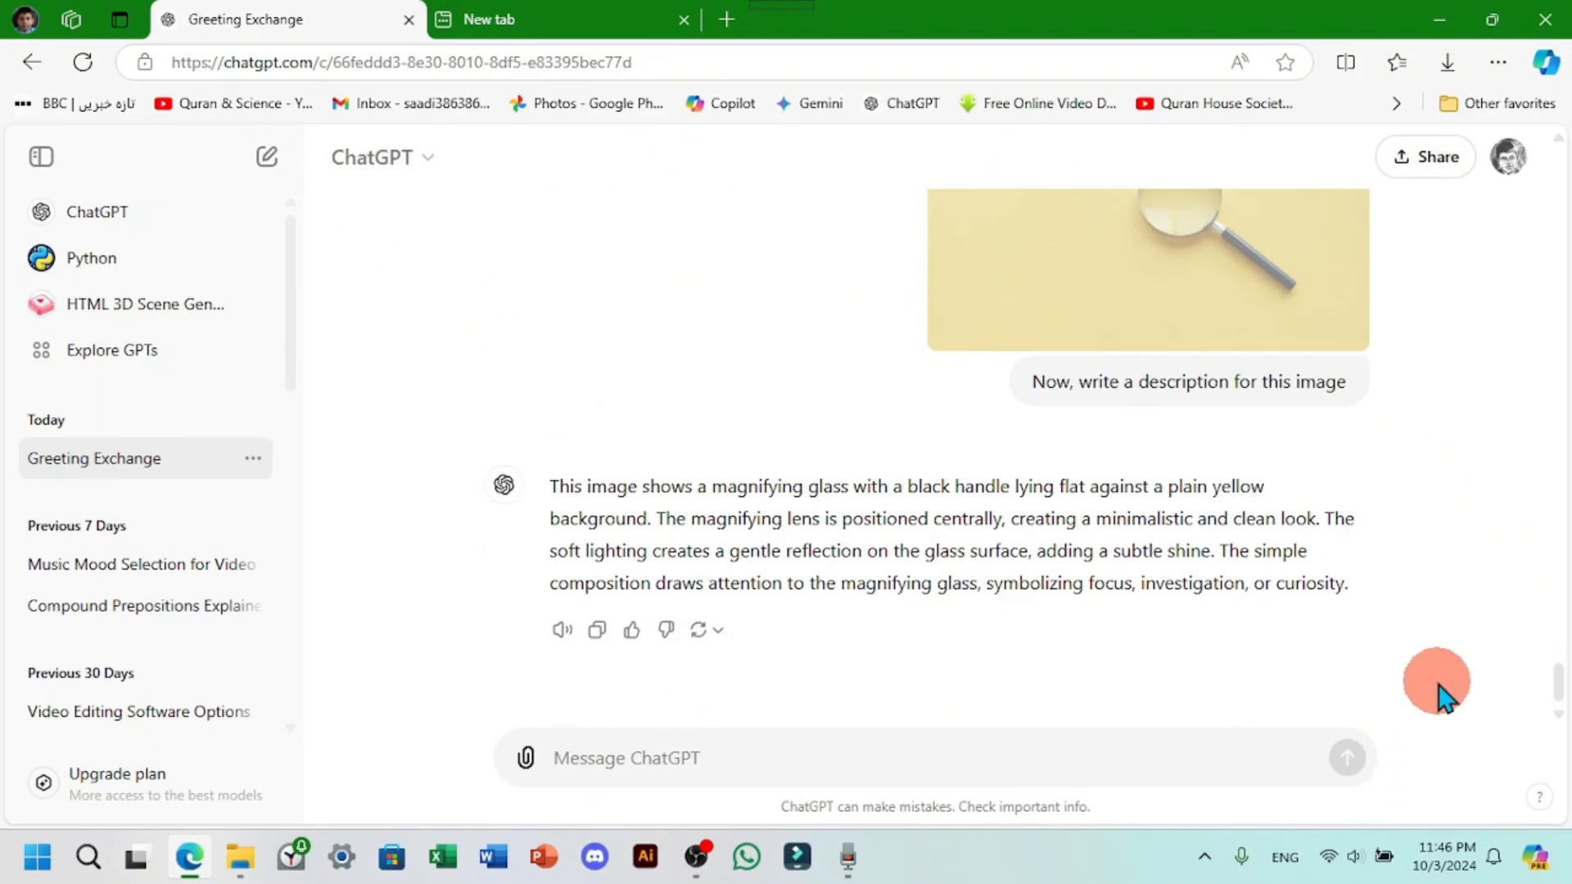
scroll(1221, 650, "up", 6)
scroll(931, 573, "down", 5)
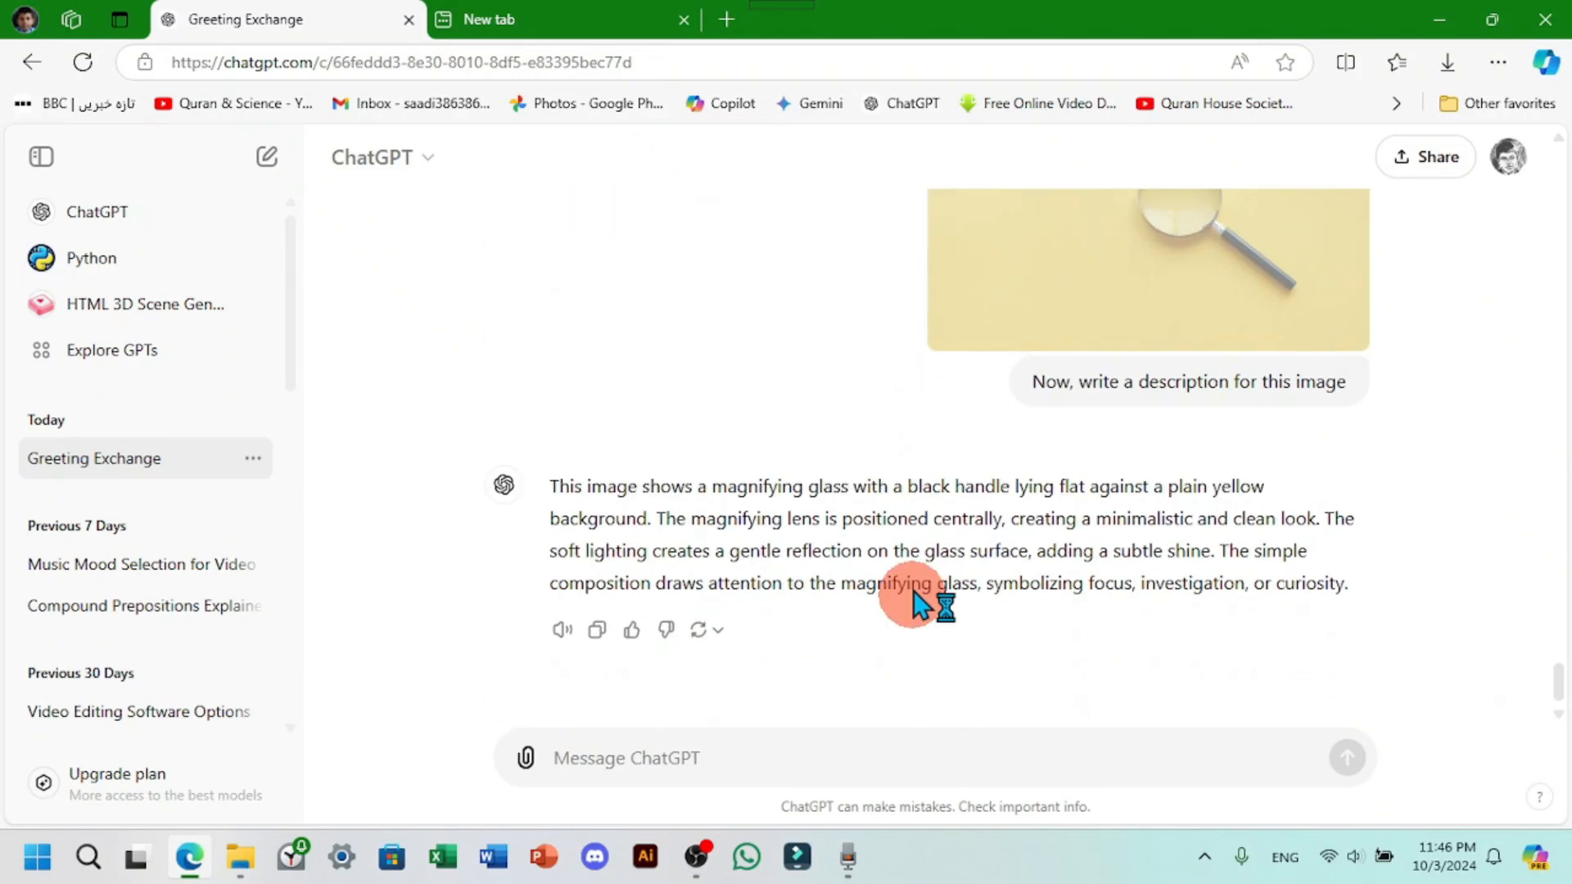
Step: Review the marking table, the notebook answer check and the replies about the cartoon man and the canal picture
scroll(931, 604, "up", 10)
scroll(1040, 573, "up", 15)
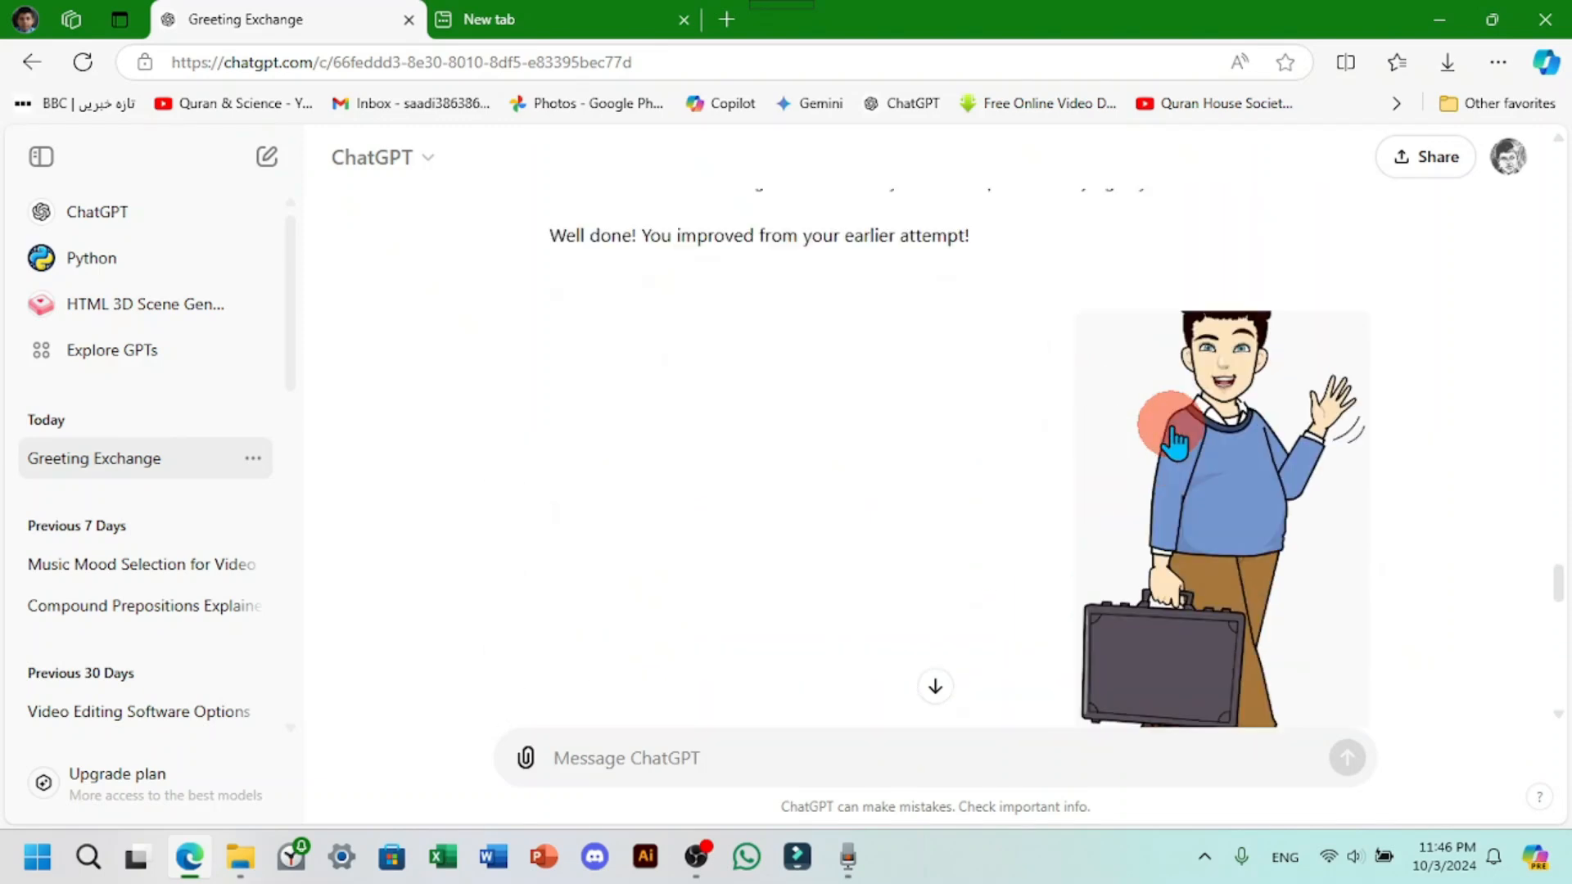
scroll(1101, 622, "up", 4)
scroll(1098, 659, "down", 20)
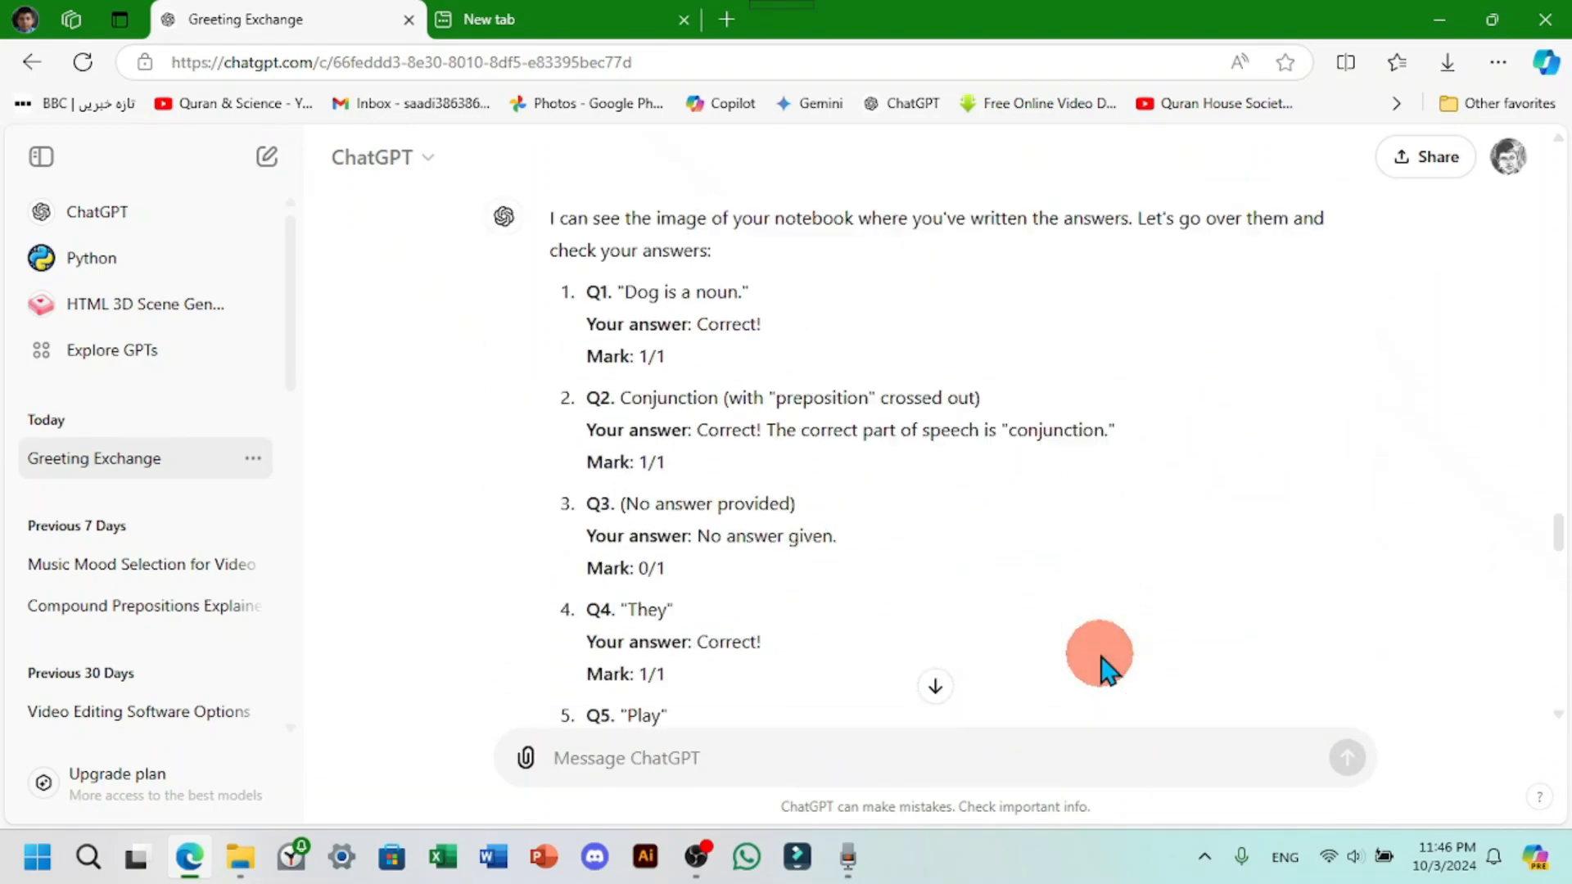
scroll(1114, 667, "down", 4)
scroll(1193, 667, "up", 15)
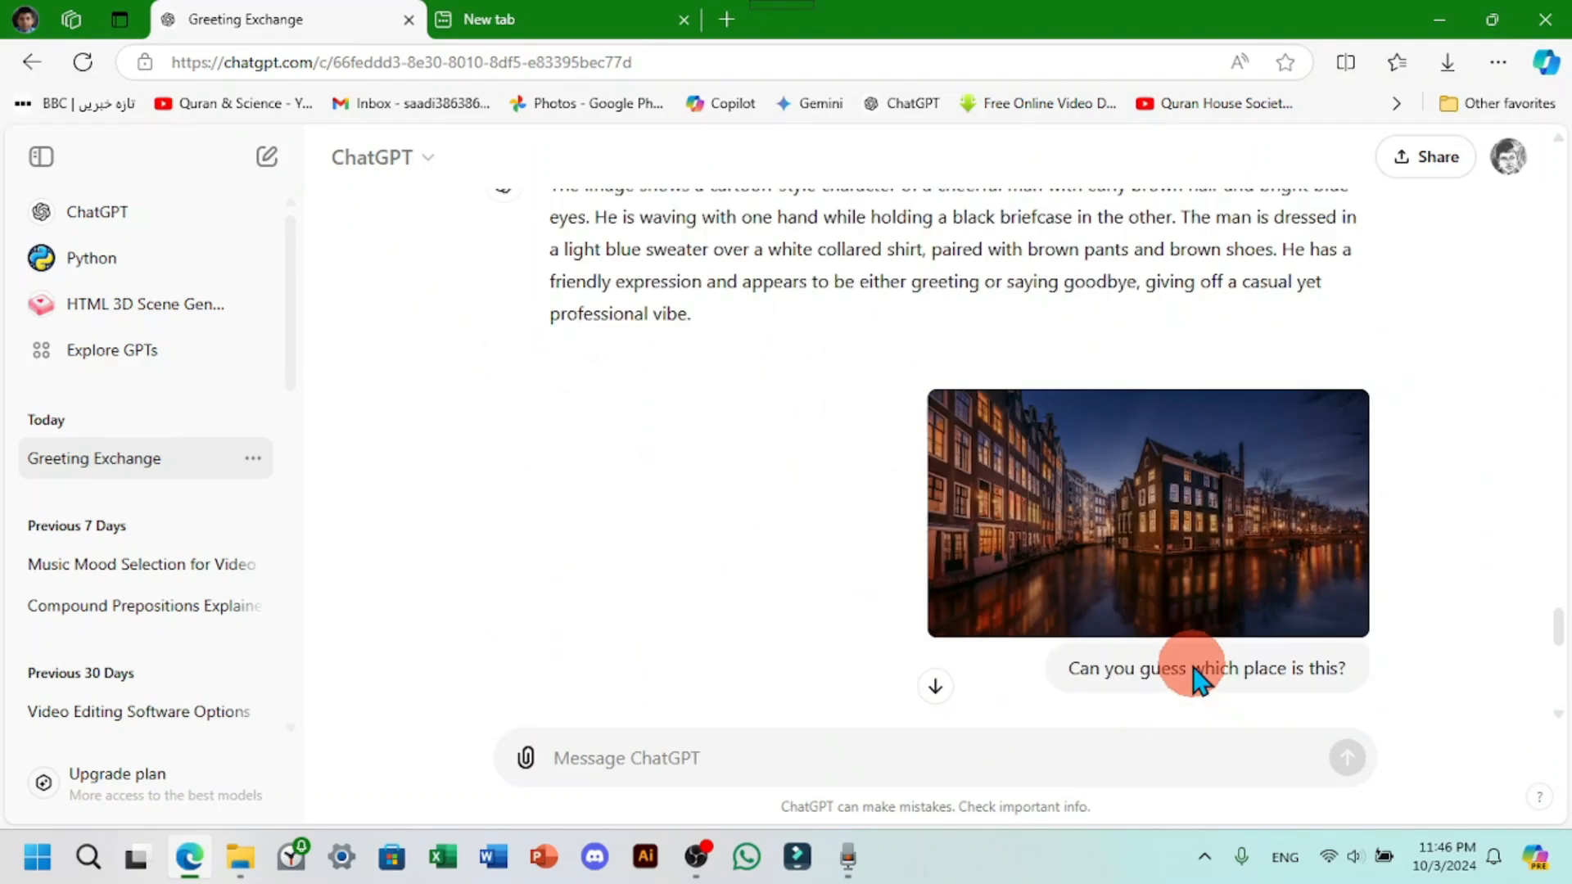
scroll(1194, 671, "up", 15)
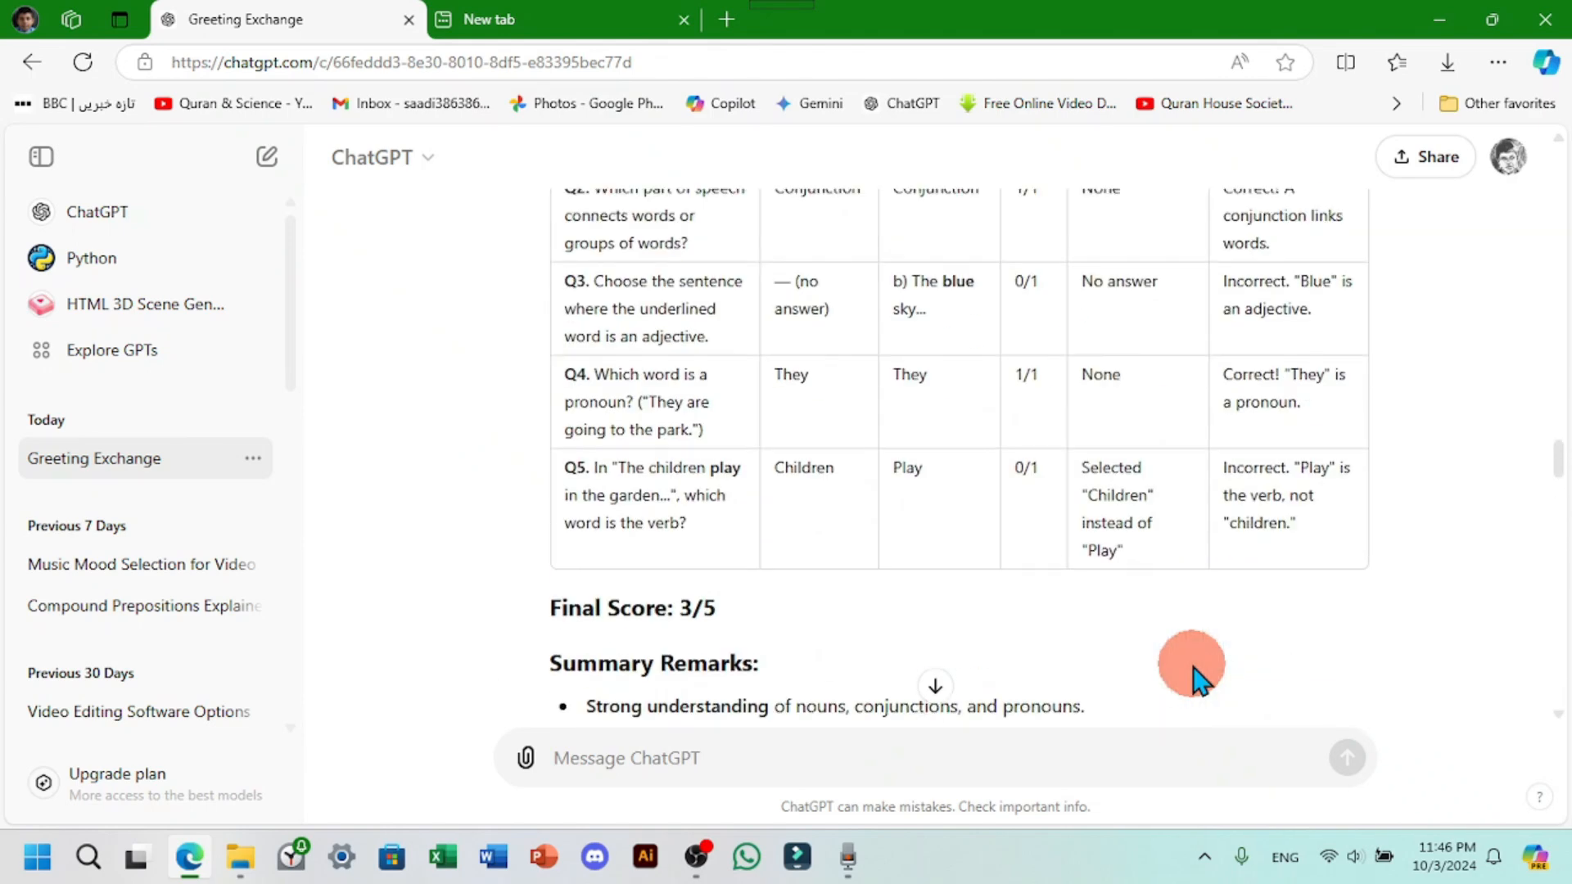
scroll(1202, 491, "down", 12)
scroll(1181, 532, "down", 20)
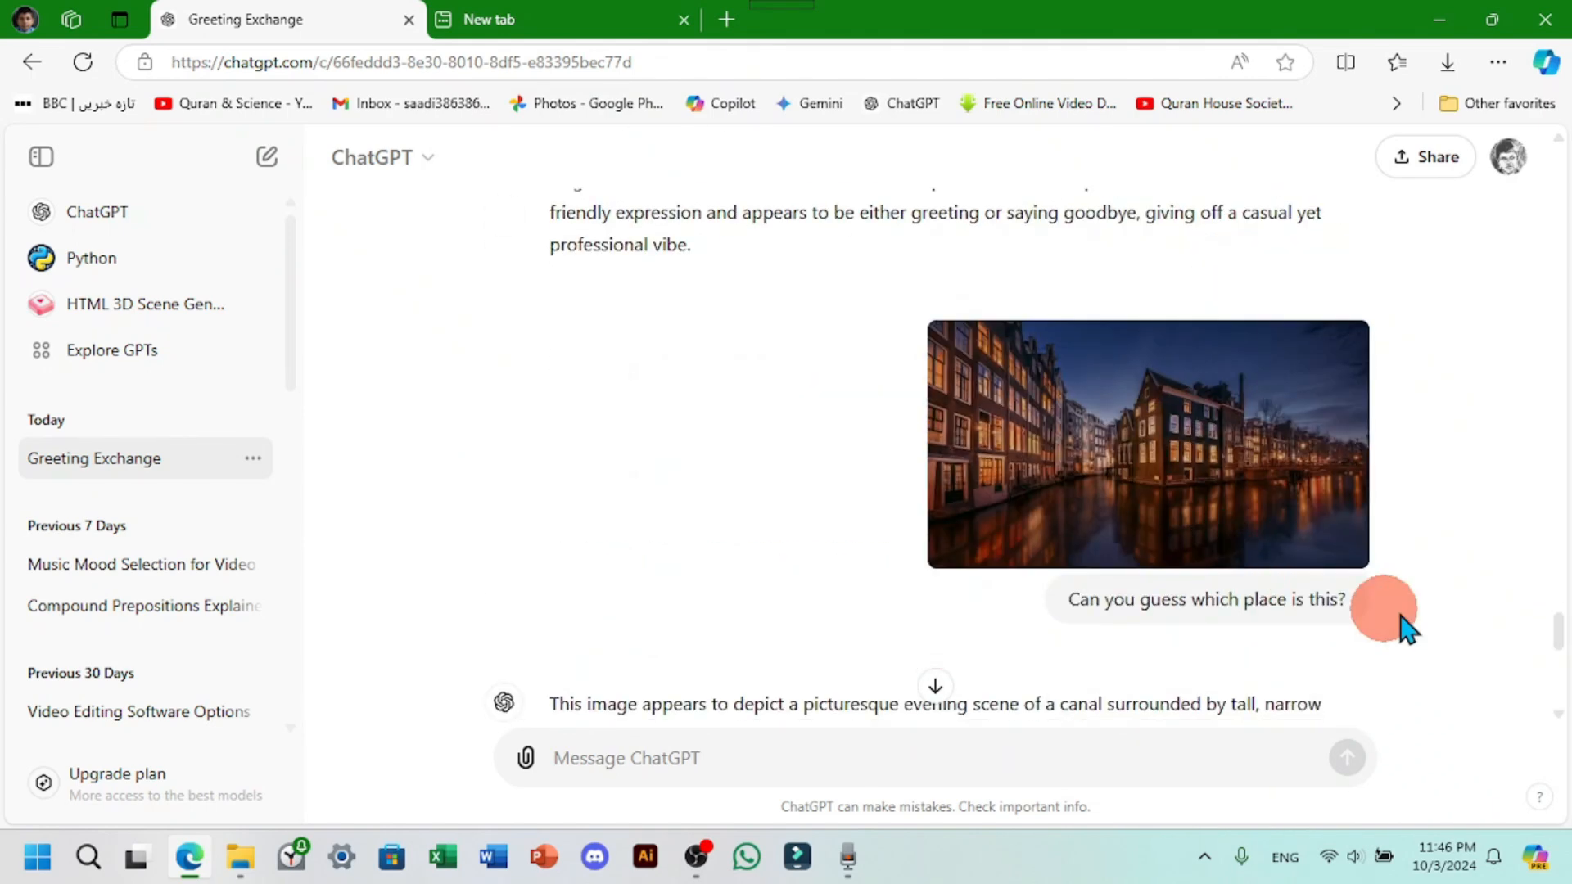
scroll(1296, 694, "up", 12)
scroll(887, 614, "down", 6)
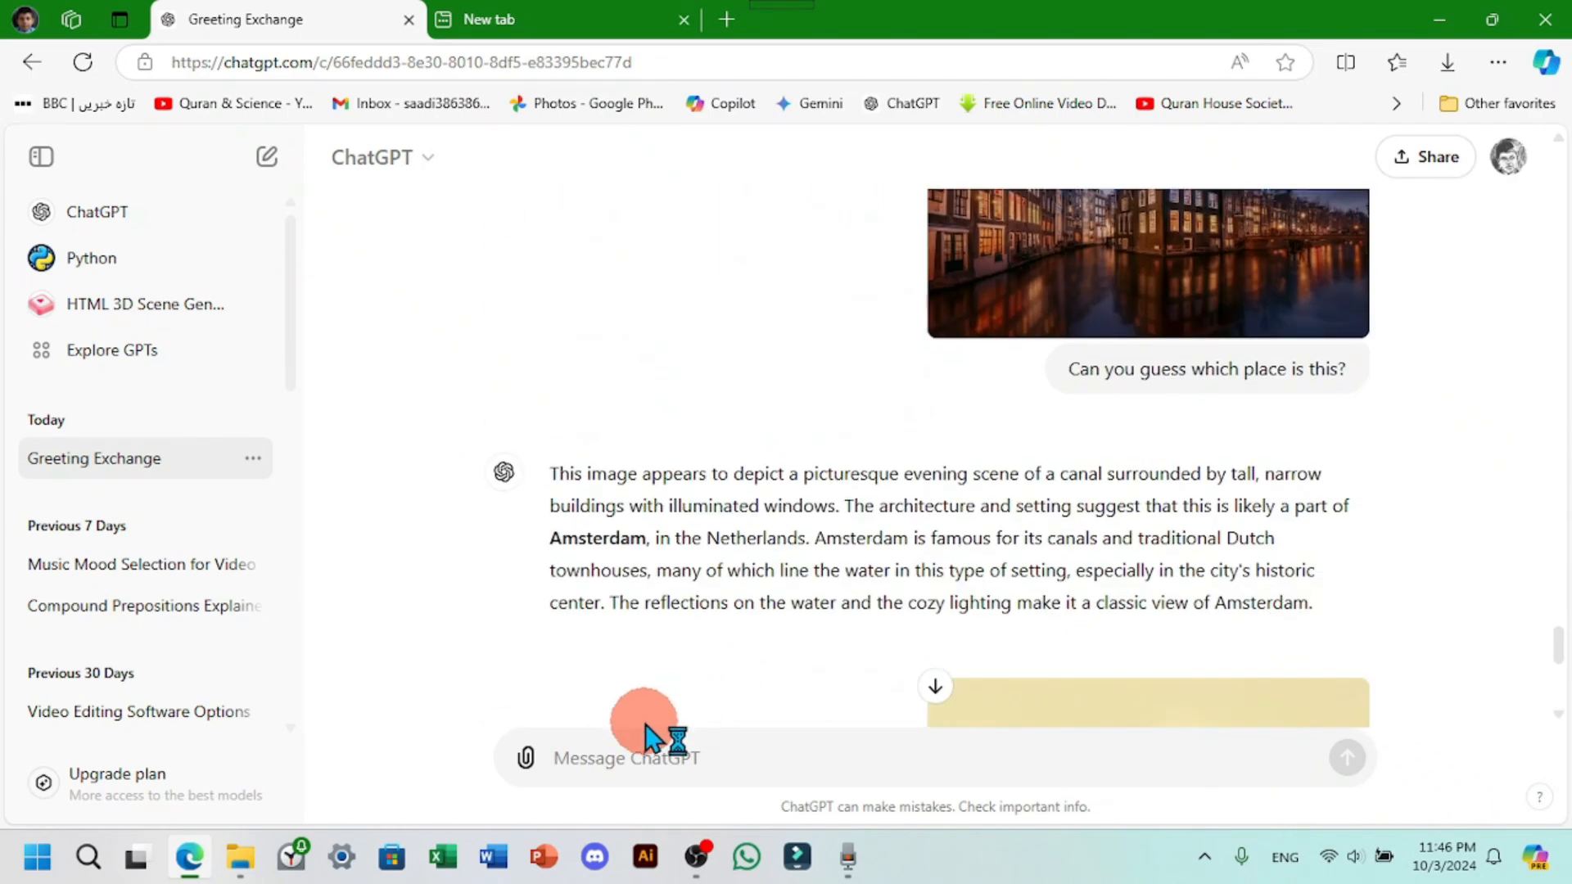
scroll(1121, 348, "down", 6)
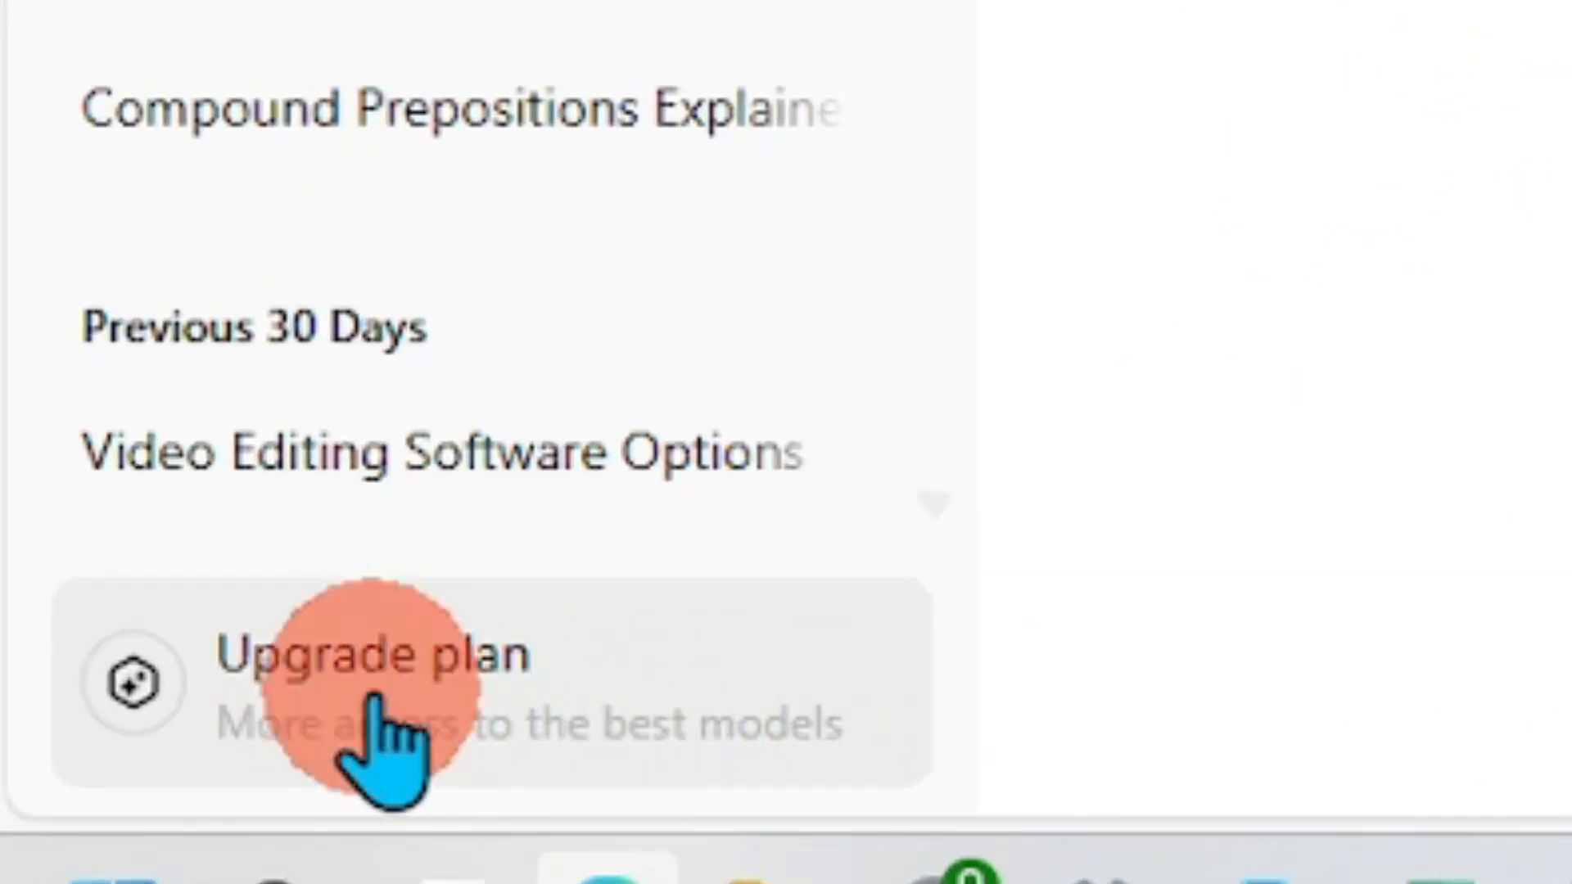
Step: Compare the features and prices of the Free and Plus personal plans in the upgrade options, and close the comparison
left_click(373, 698)
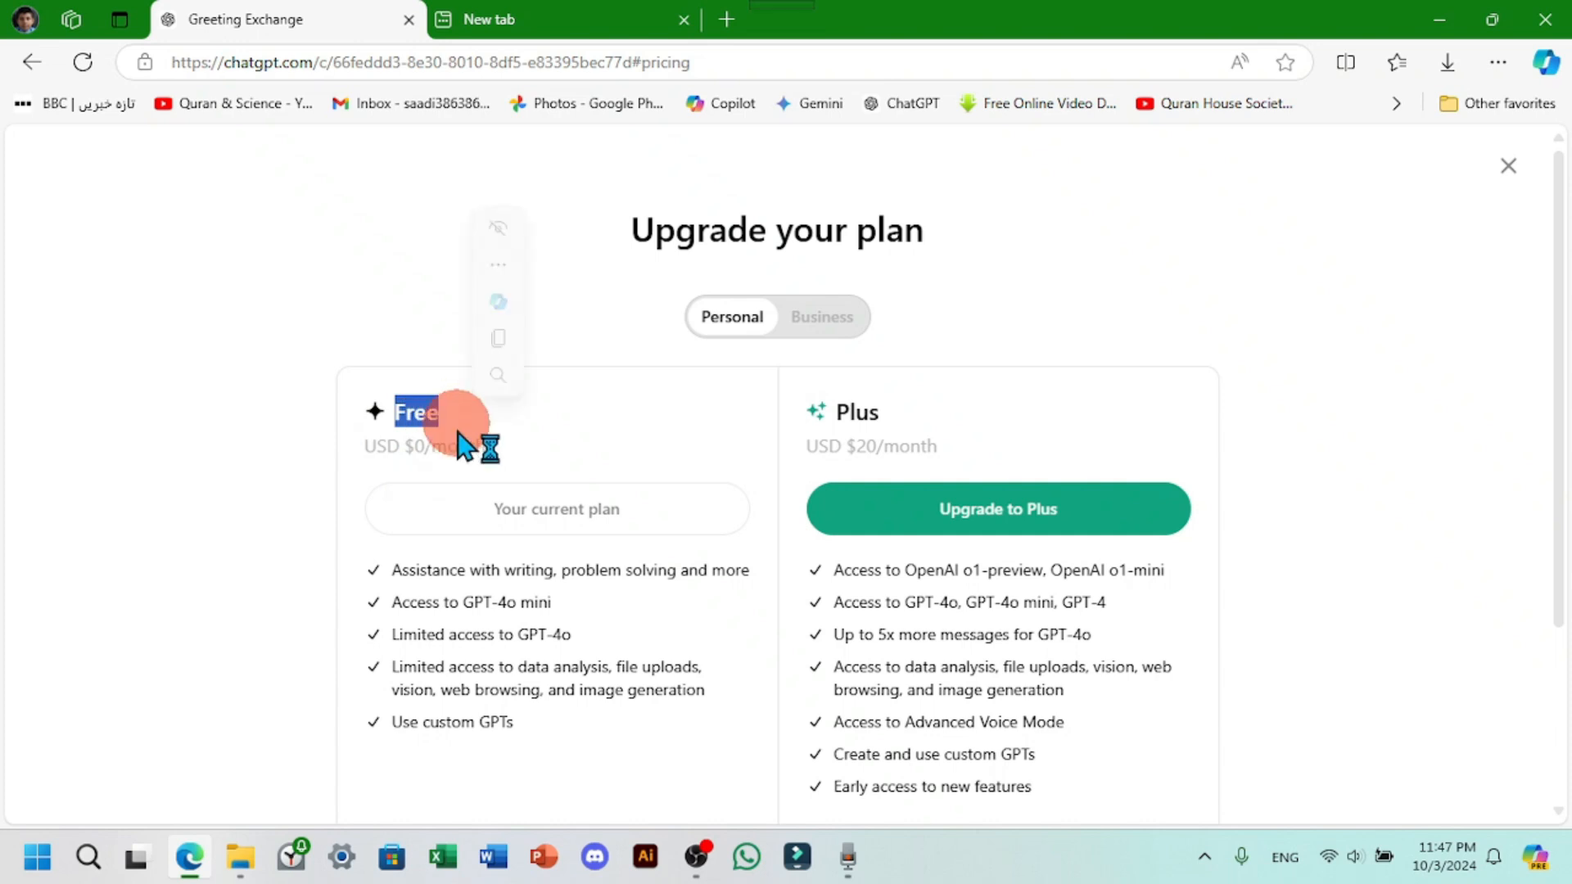
left_click(331, 523)
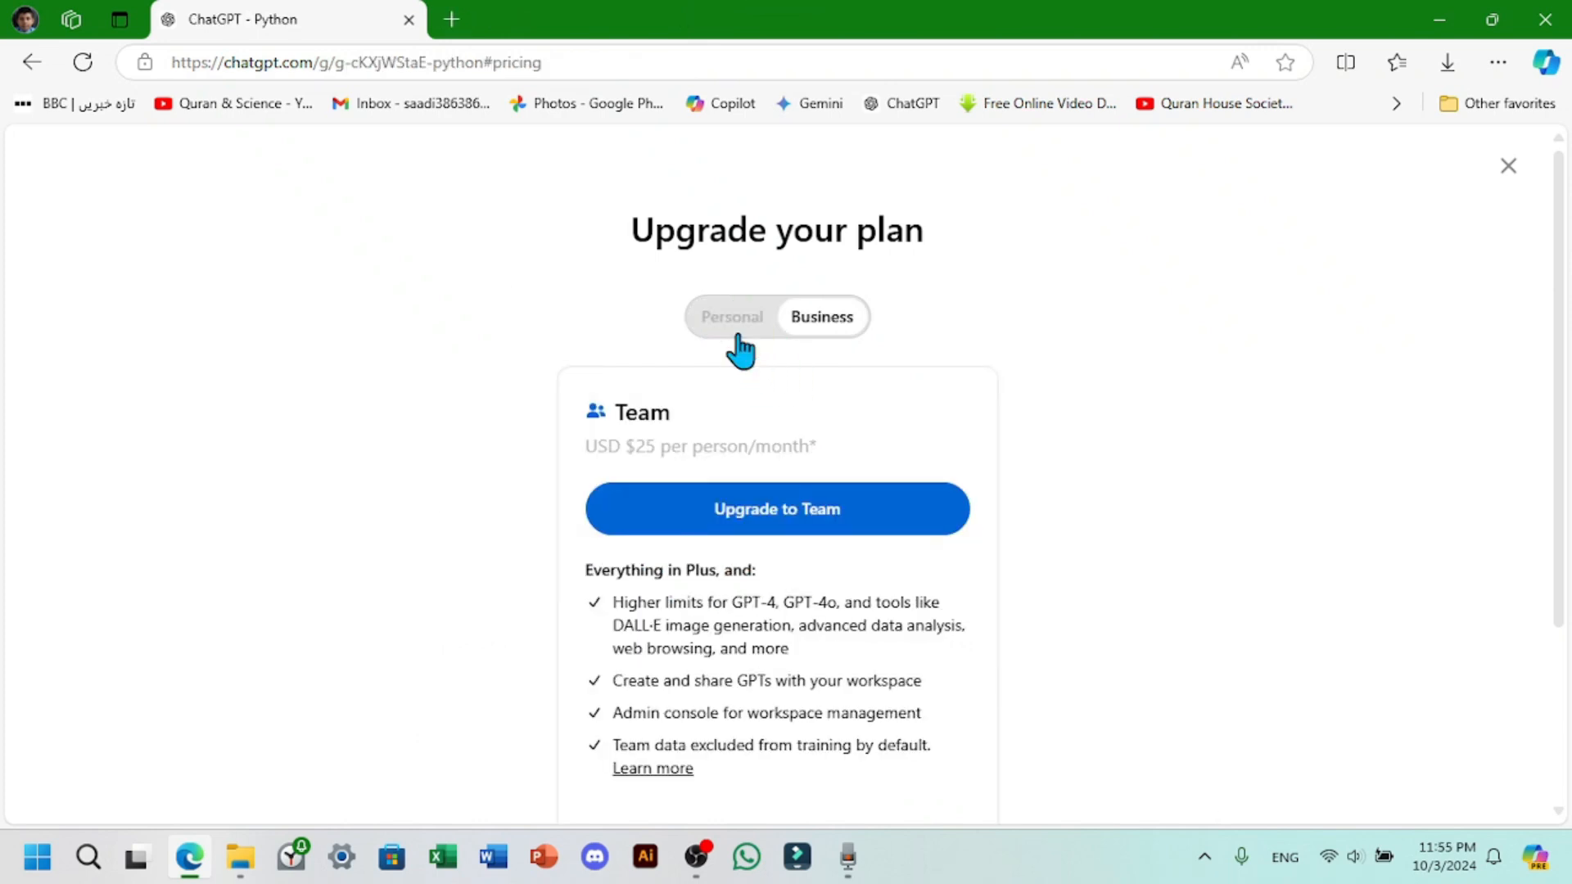
left_click(732, 326)
scroll(911, 616, "down", 3)
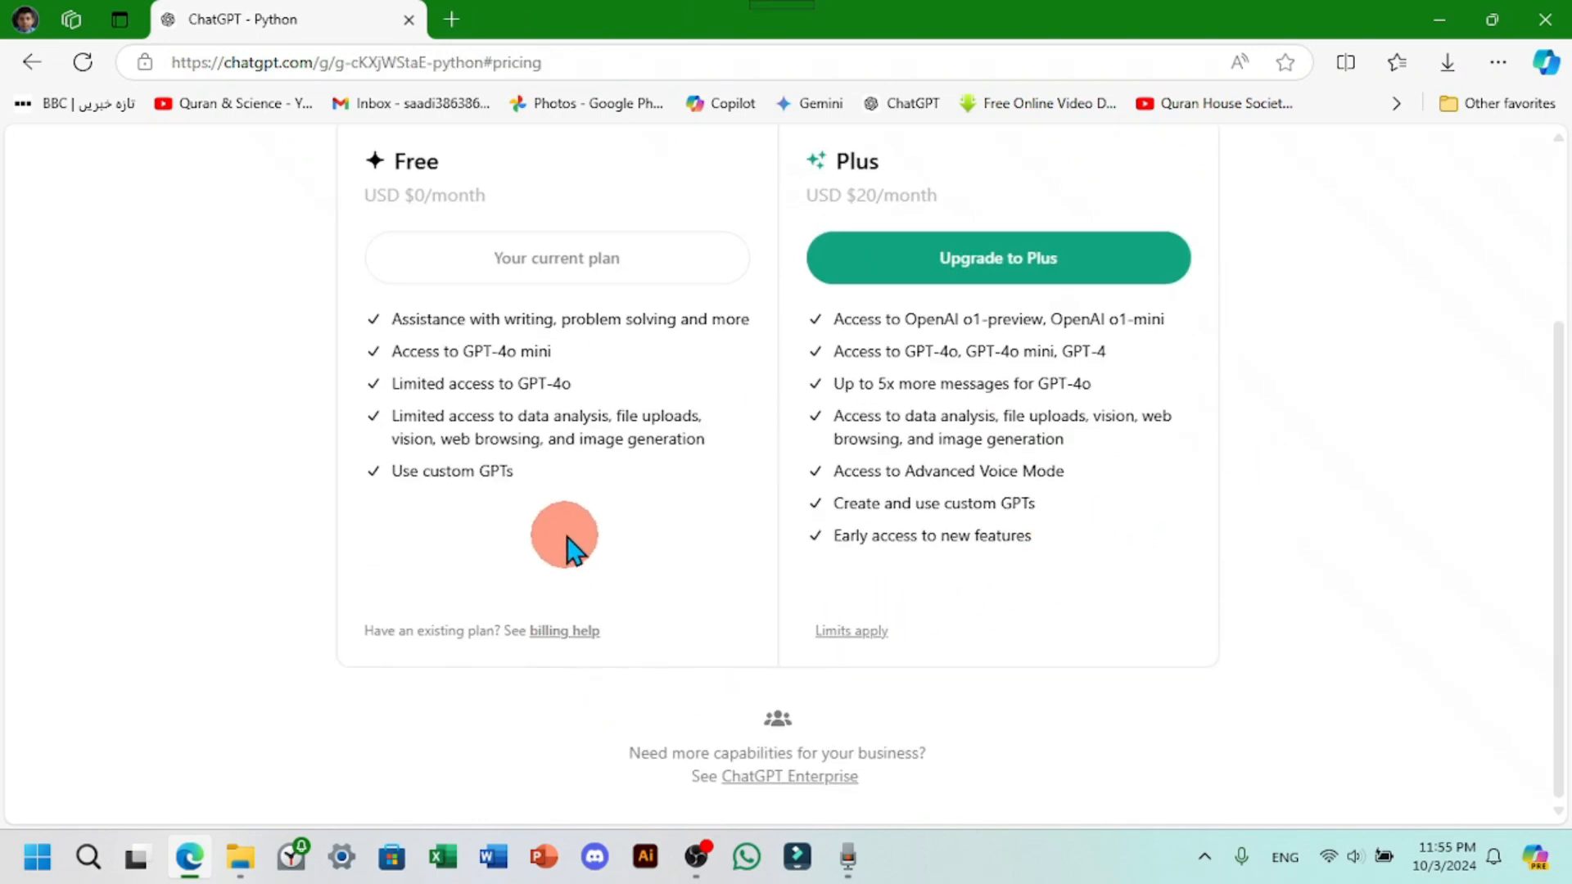
scroll(1566, 332, "up", 3)
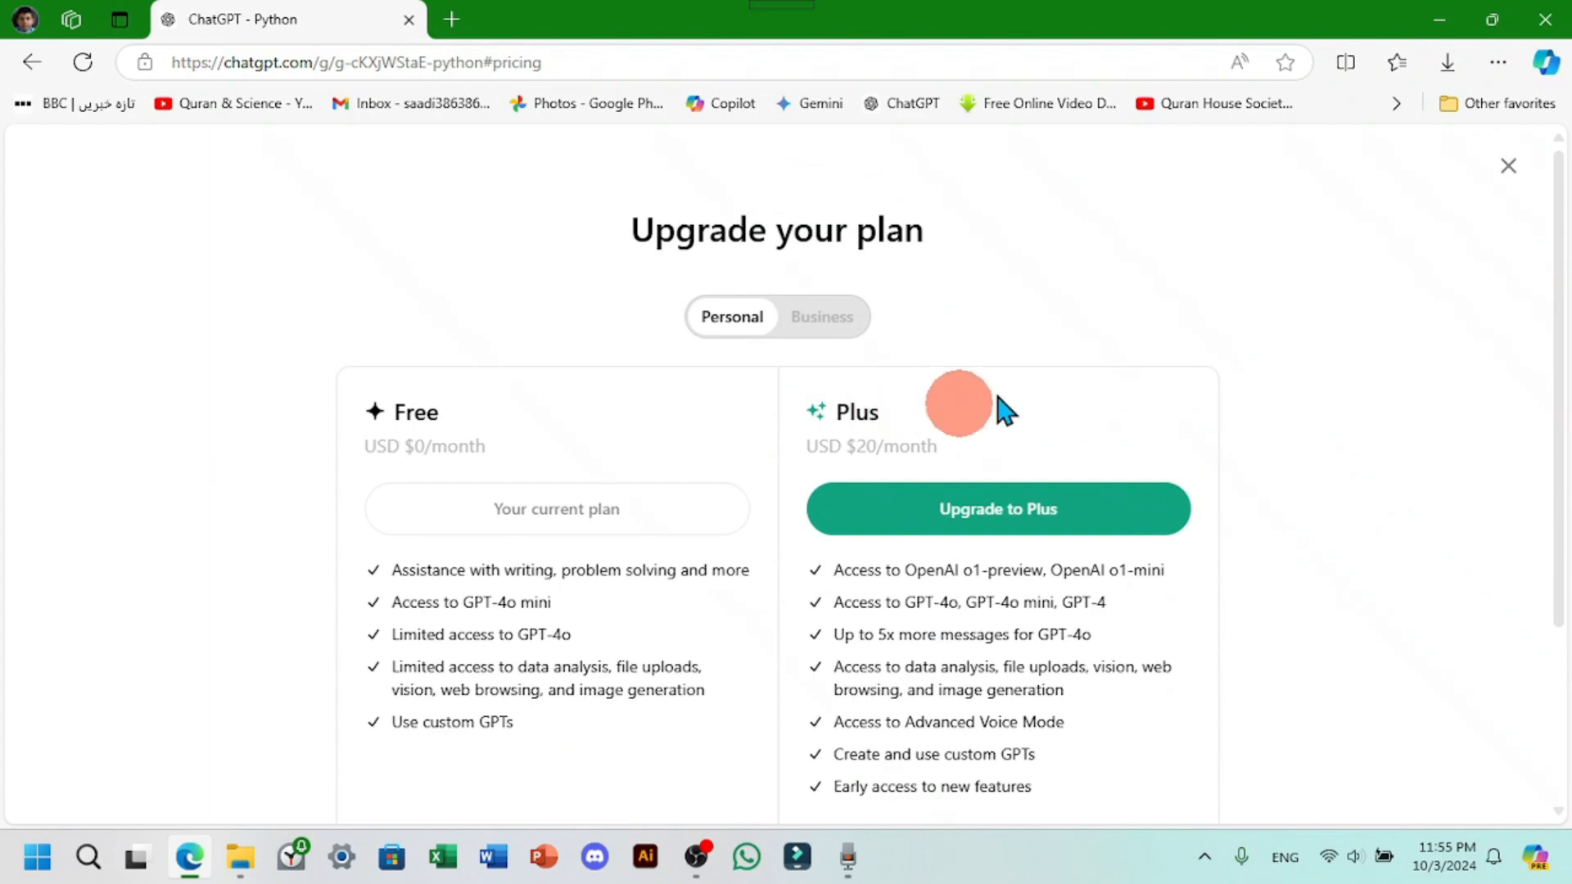
left_click(1509, 166)
Step: Reopen the Greeting Exchange conversation and review the test marking, from the summary table to the typed answers and final score
left_click(152, 458)
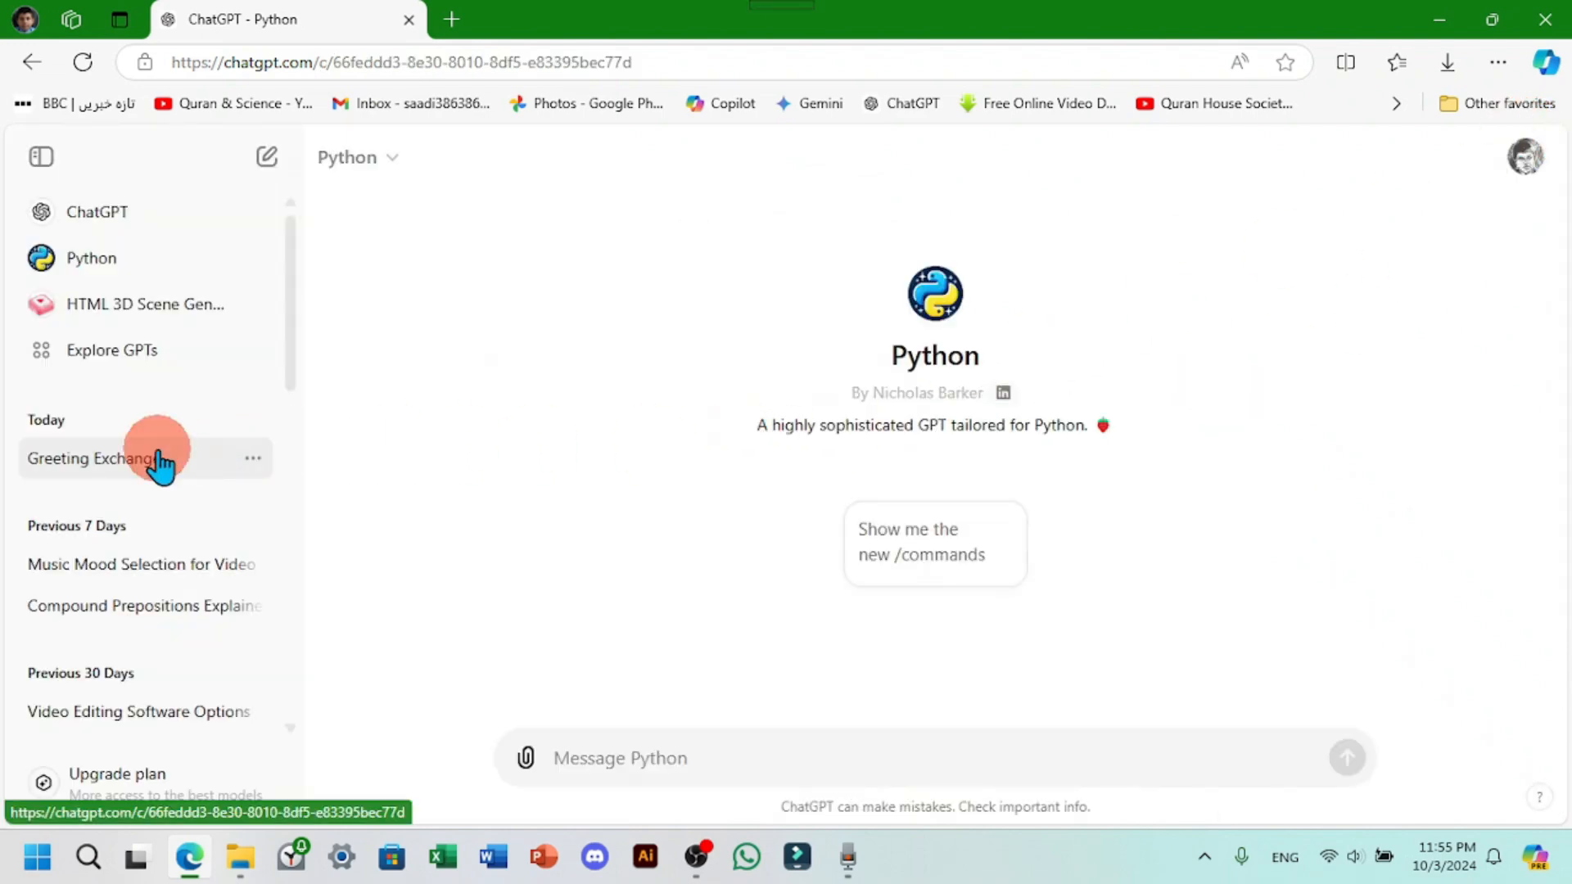
scroll(635, 603, "up", 15)
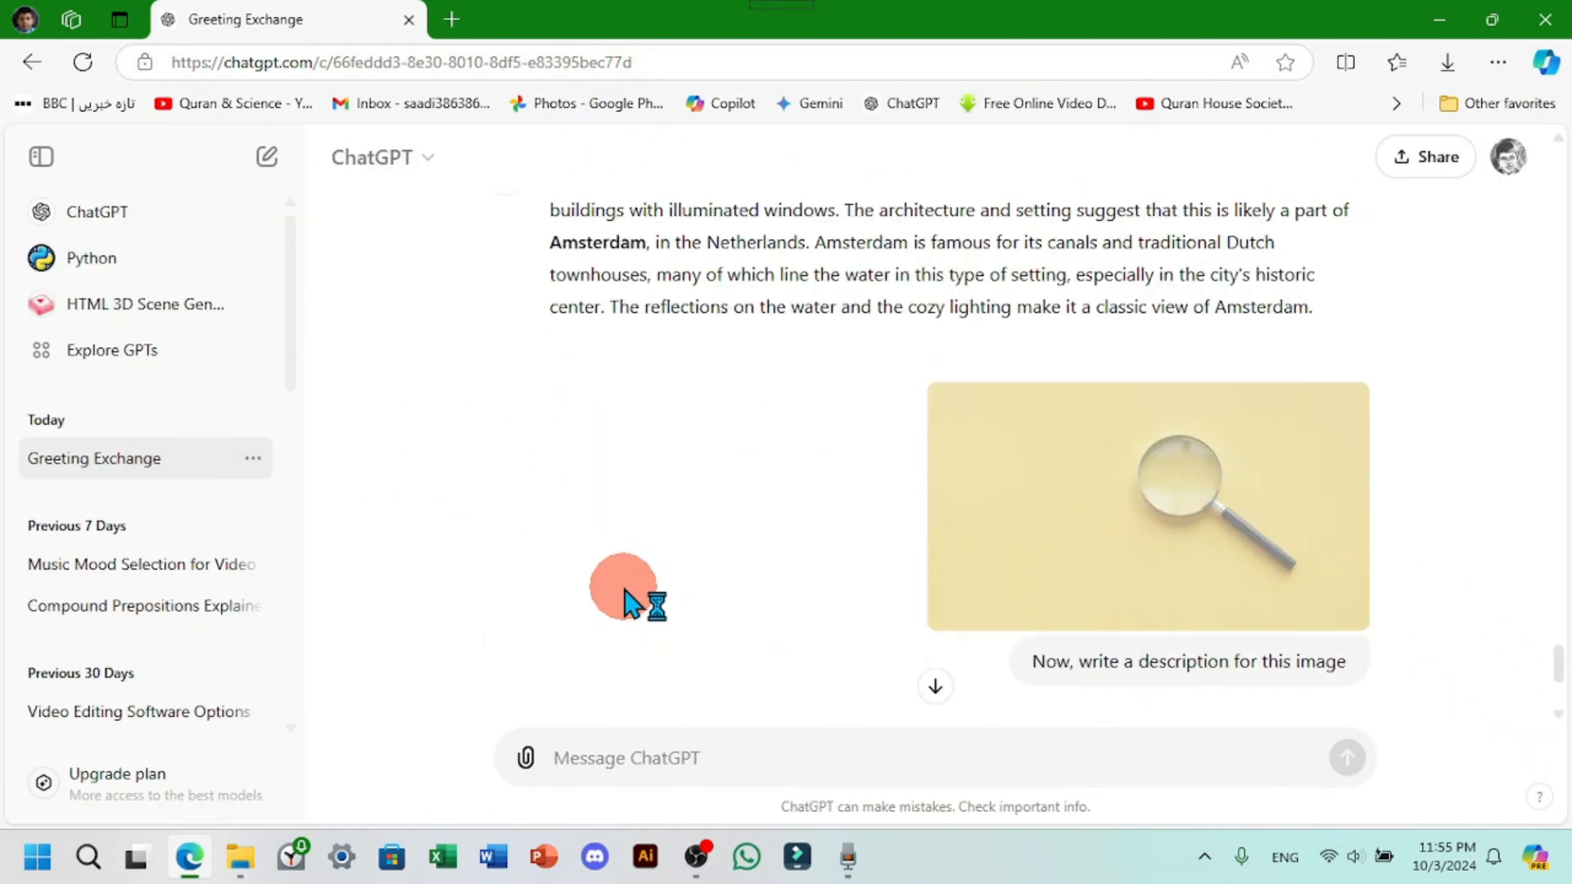
scroll(753, 667, "up", 10)
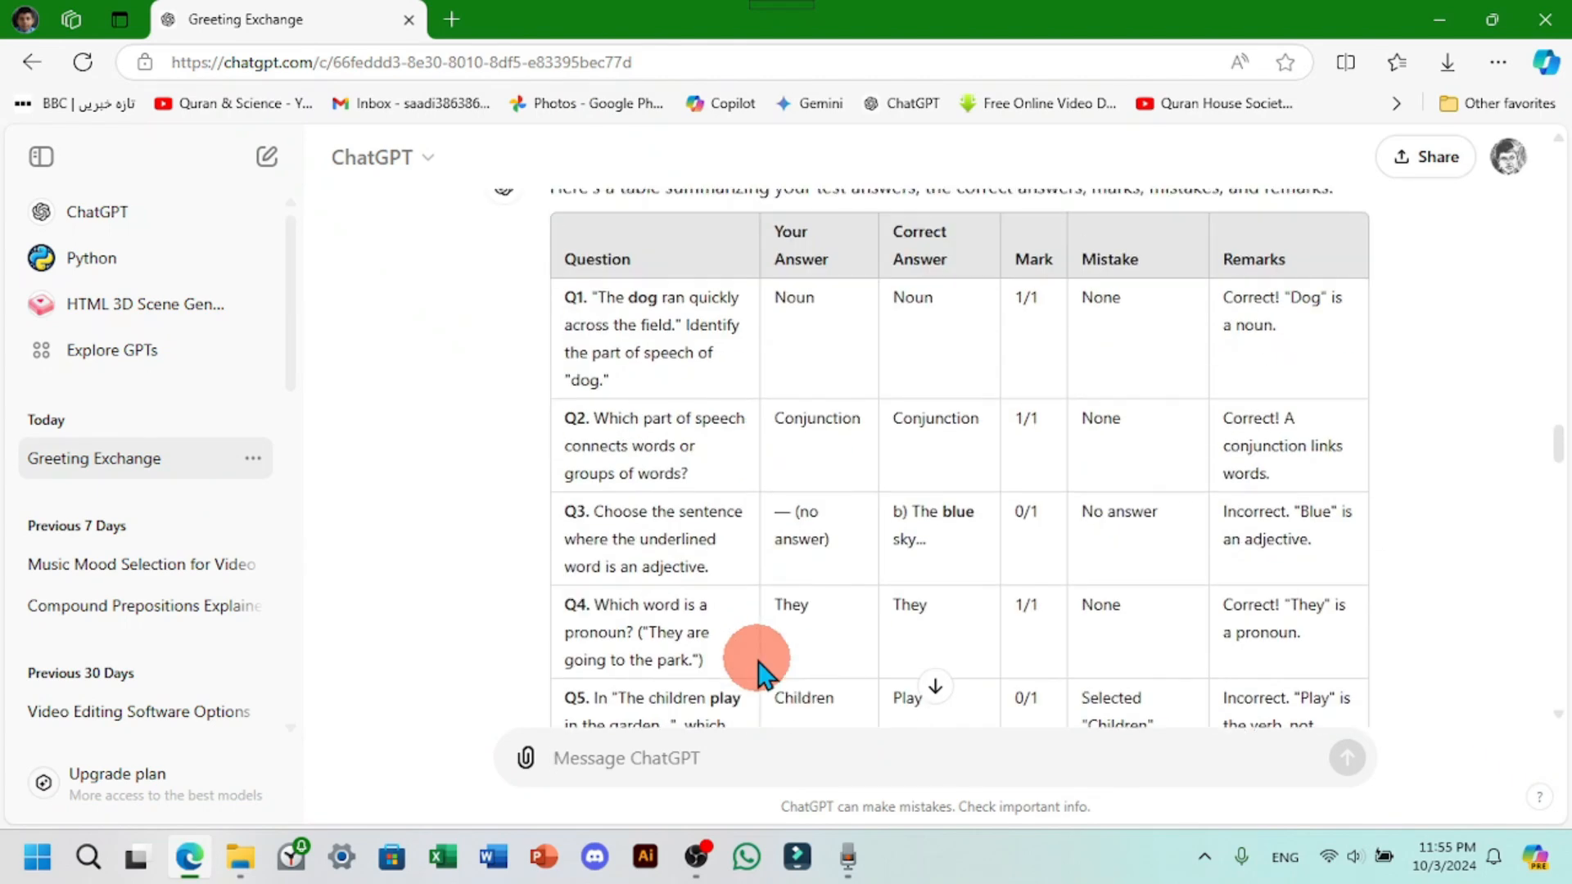
scroll(760, 670, "up", 15)
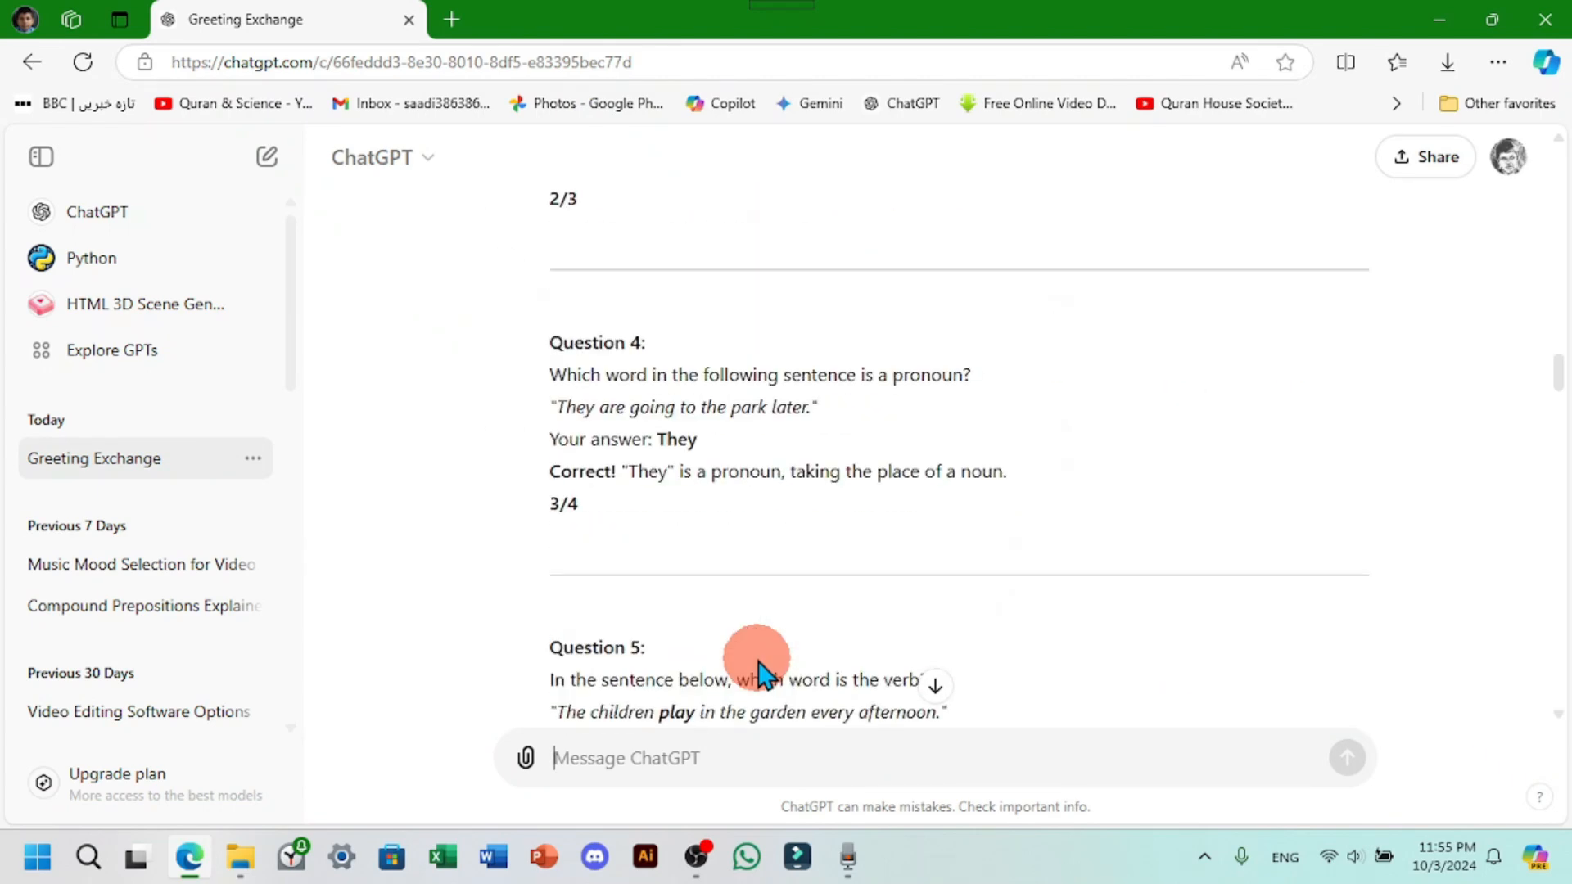
mouse_move(1556, 323)
left_mouse_down()
mouse_move(1554, 168)
mouse_move(1563, 737)
mouse_move(1563, 516)
left_mouse_up()
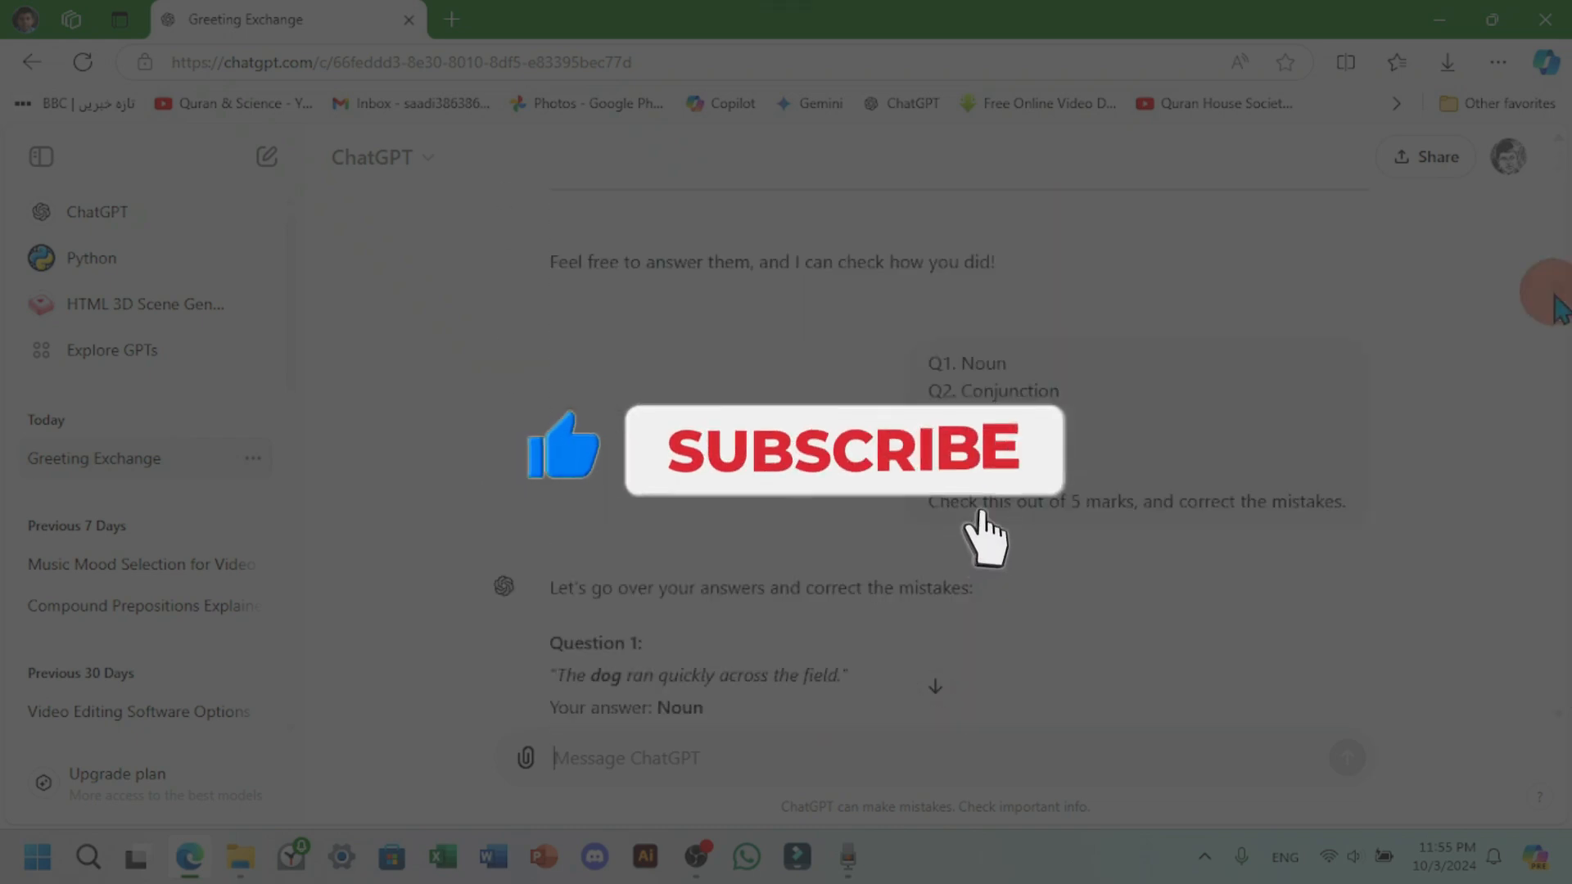
left_click_drag(1556, 426, 1560, 446)
left_click(766, 675)
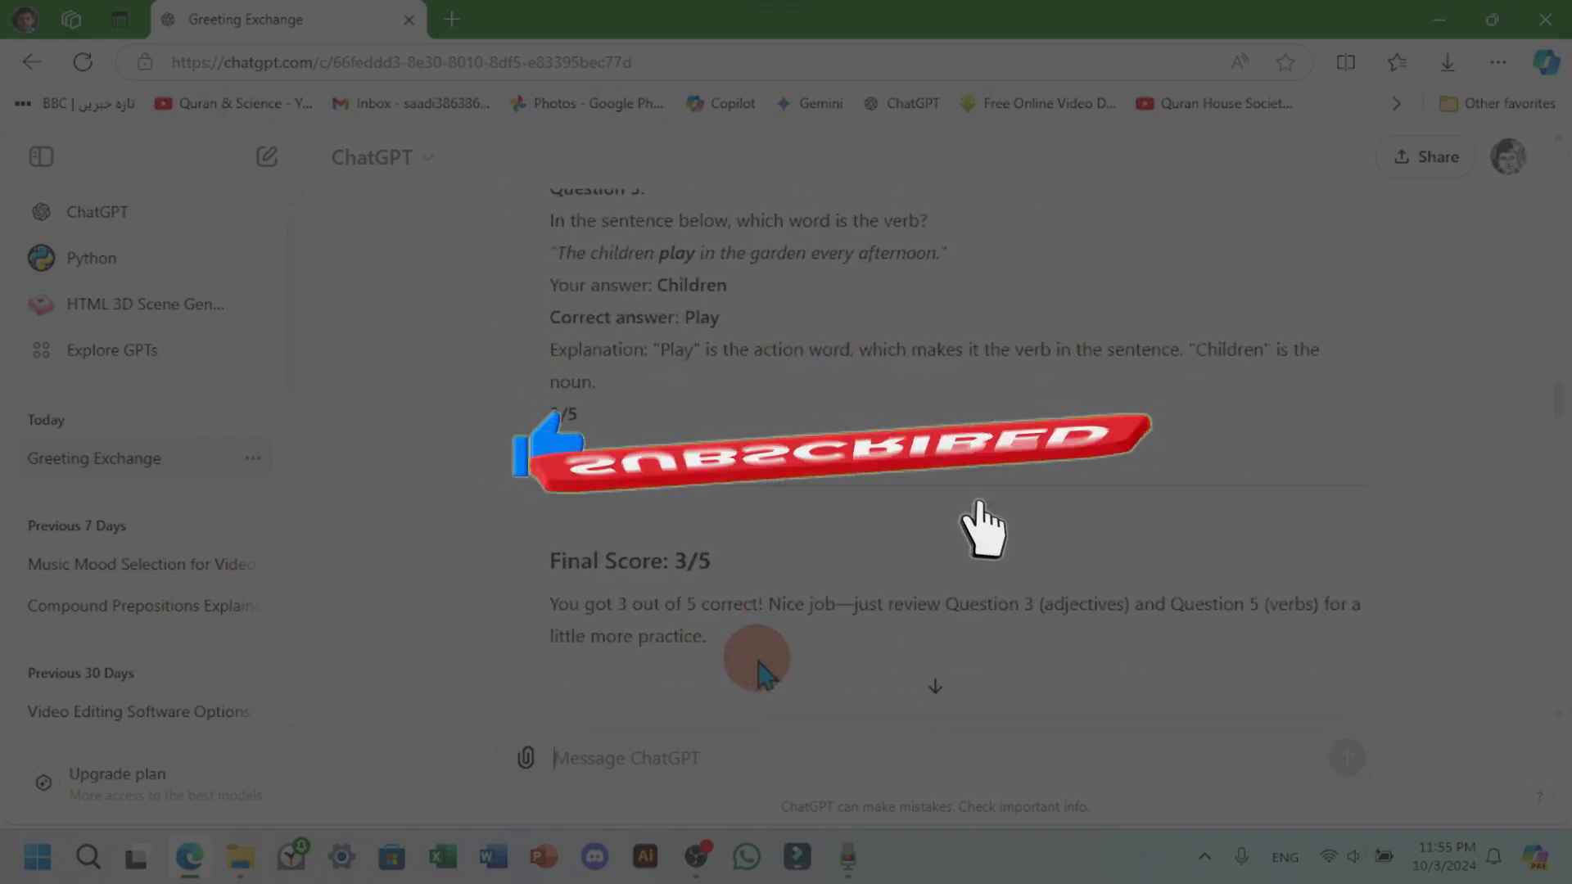